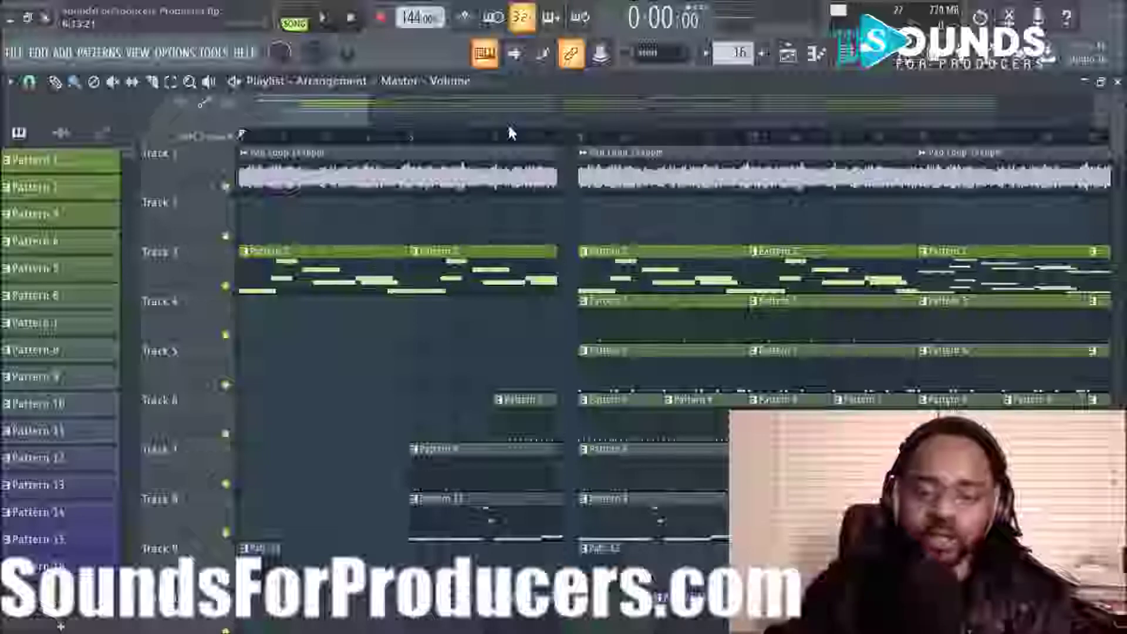
Step: Examine the main menu's Patterns, Options and Tools entries and the available toolbar layout presets
scroll(499, 138, down, 4)
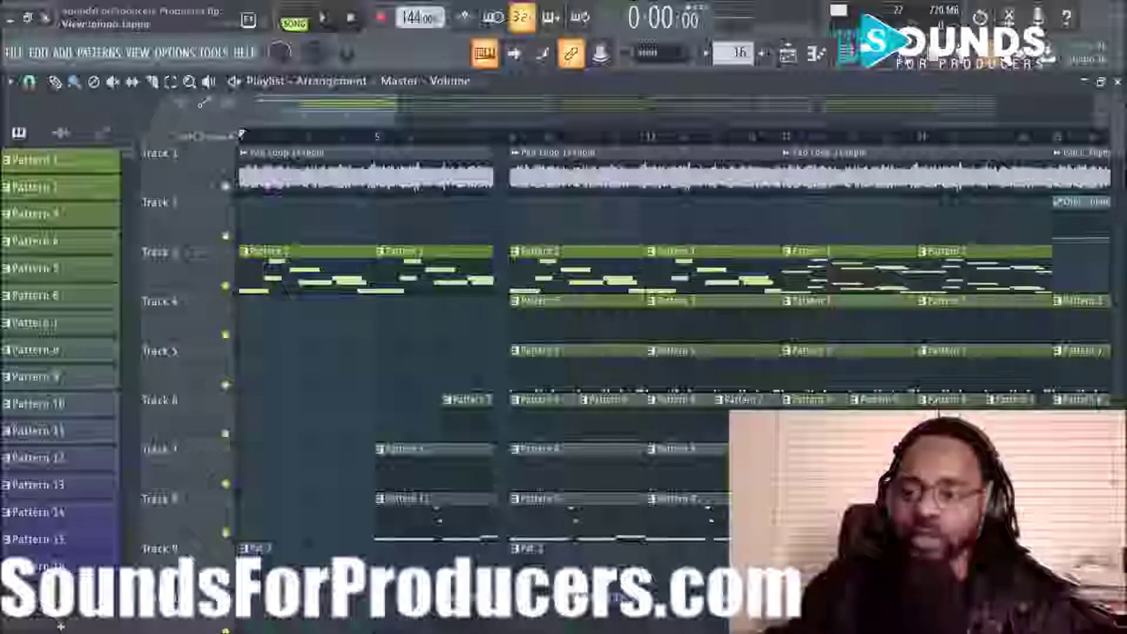
click(1116, 25)
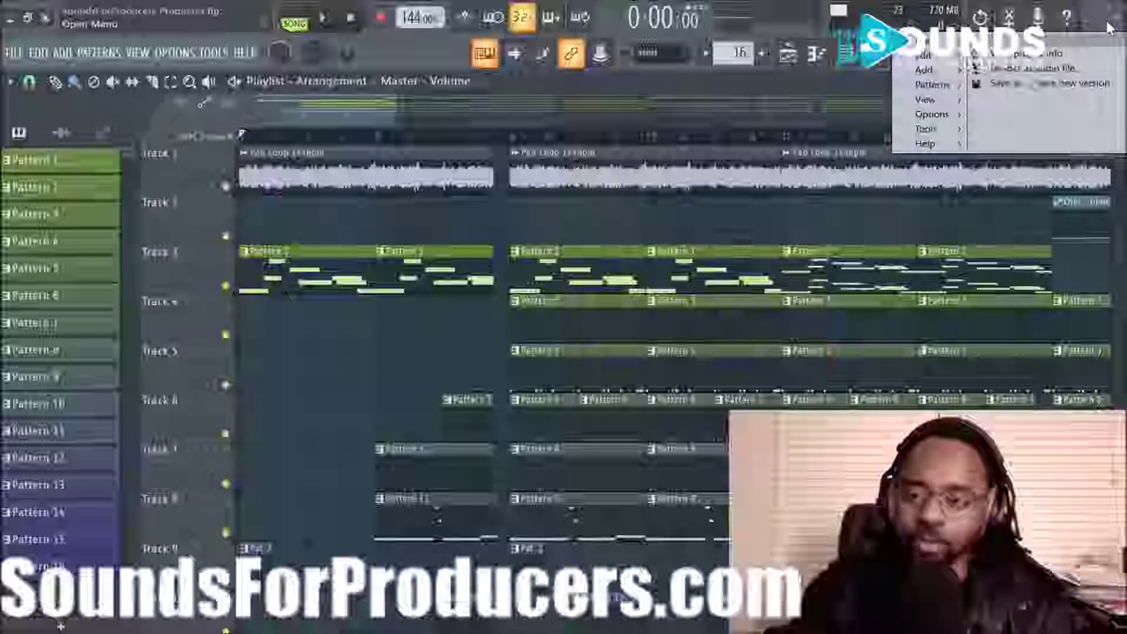
mouse_move(947, 115)
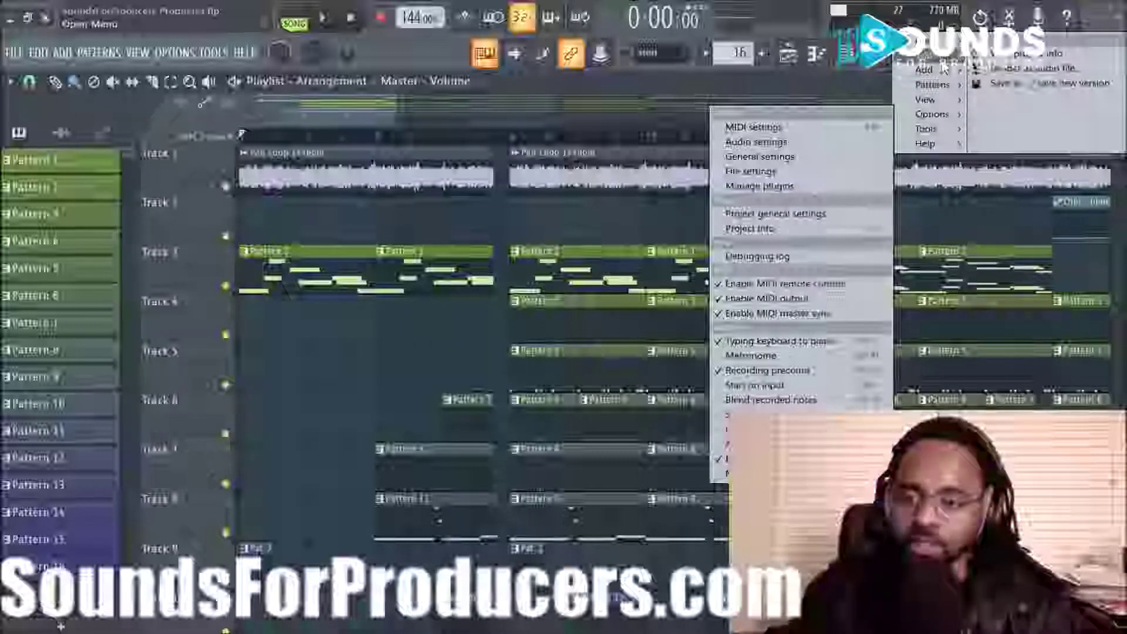
mouse_move(944, 72)
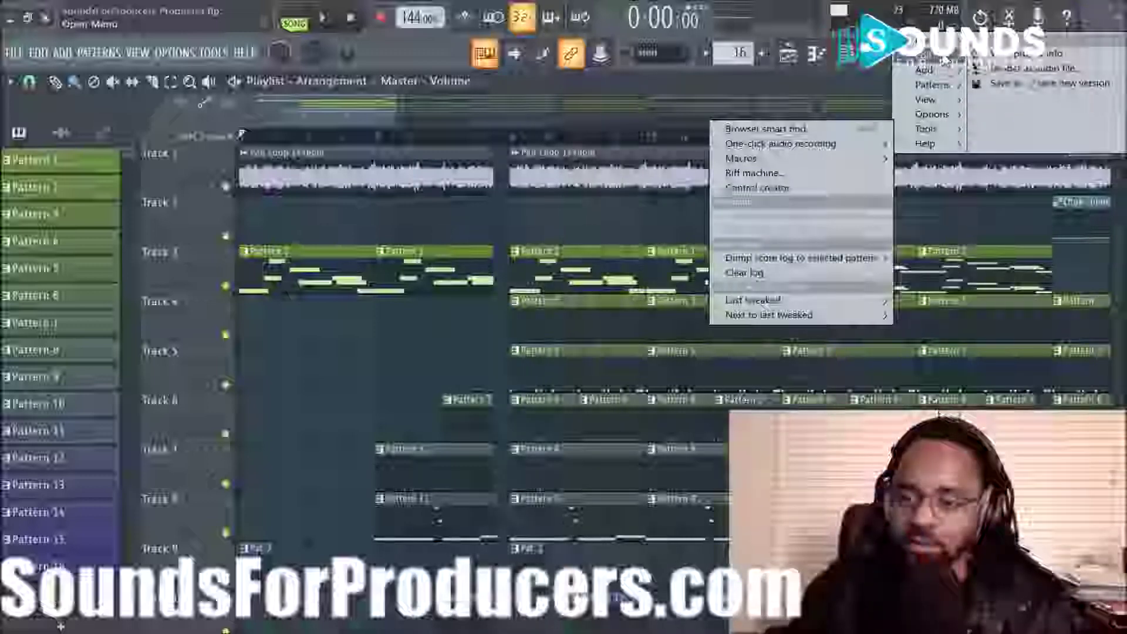
mouse_move(934, 40)
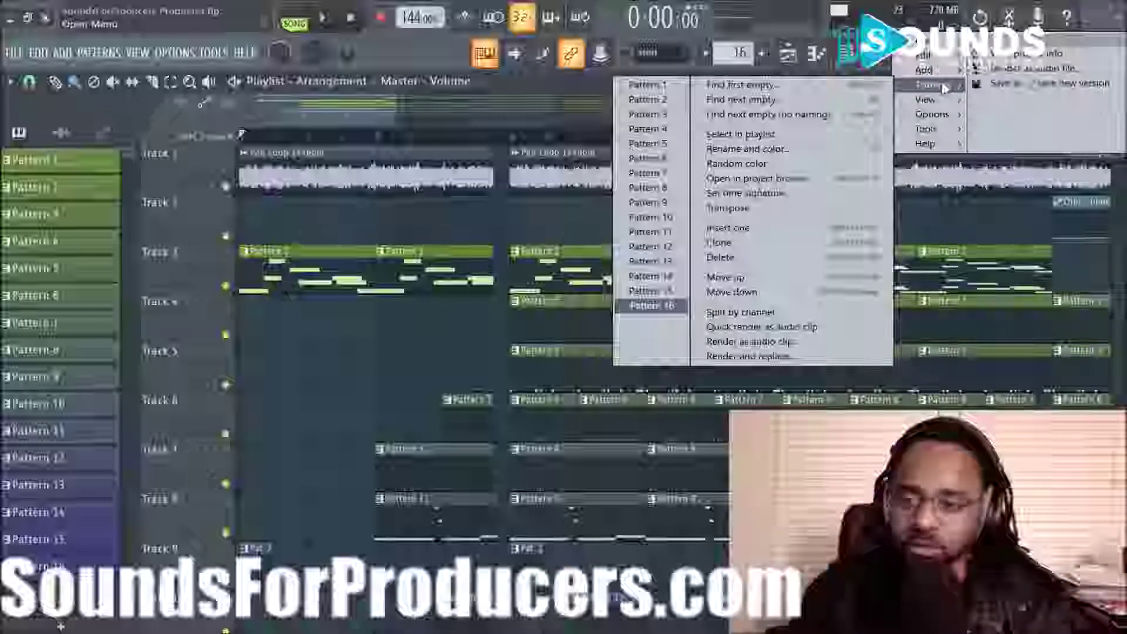
click(1086, 14)
right_click(1088, 16)
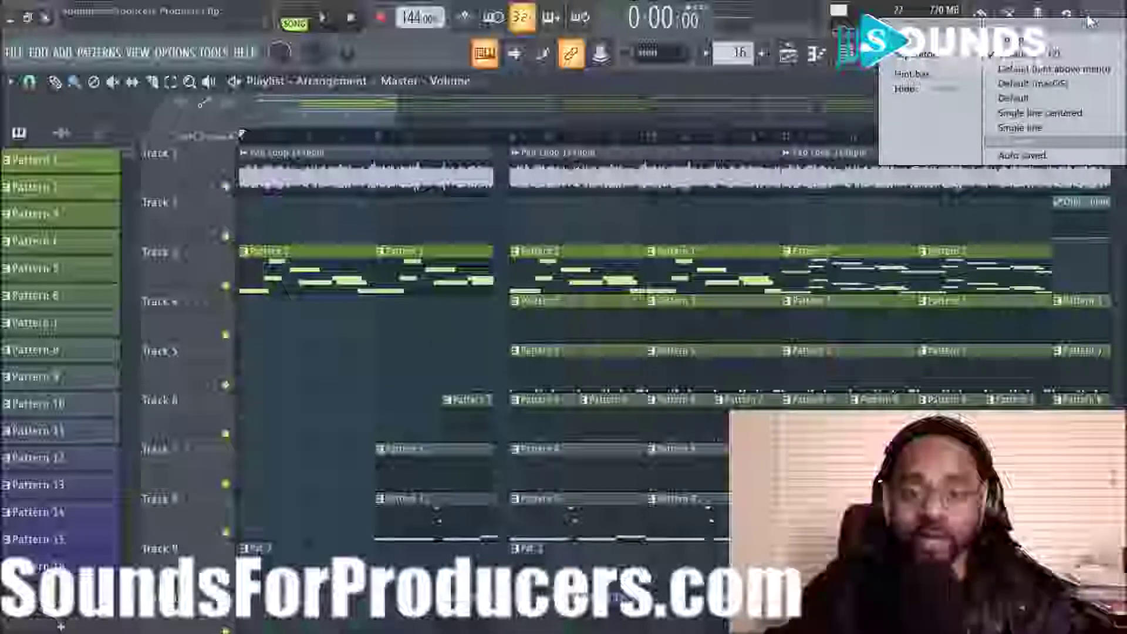
right_click(1089, 5)
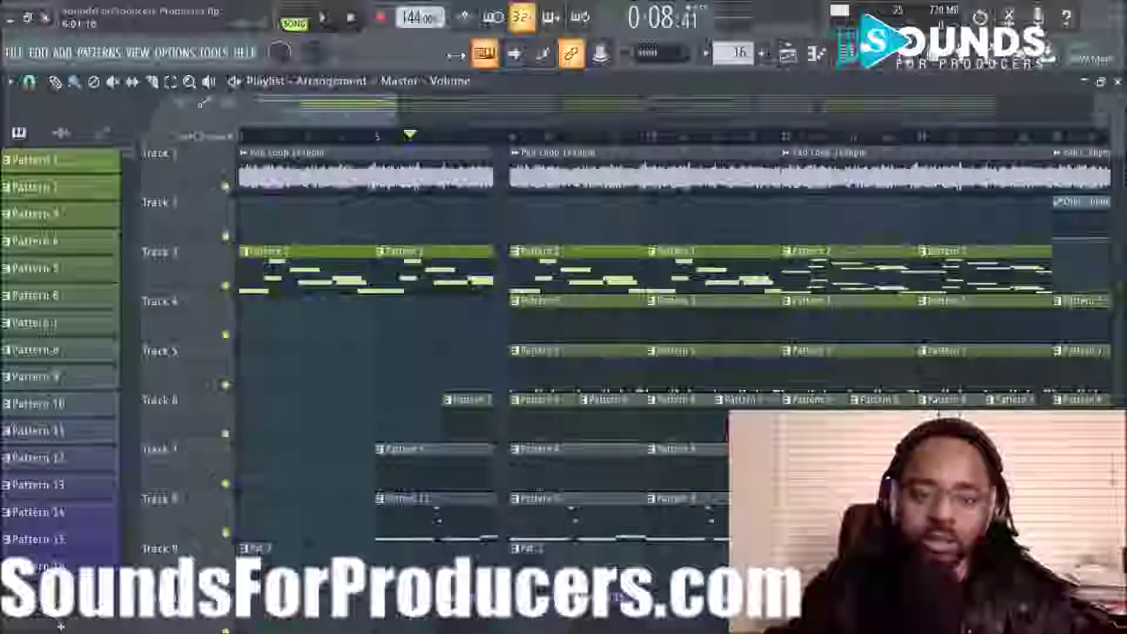
Step: Move the song position to about 2:27 and look over the toolbar layout presets
right_click(424, 43)
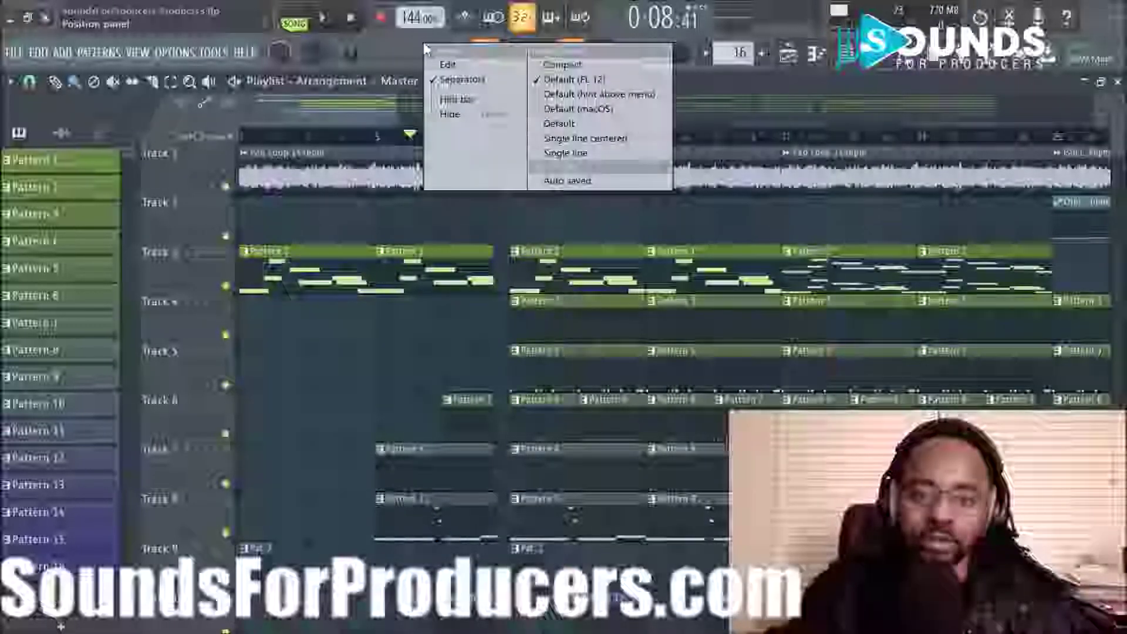
right_click(391, 41)
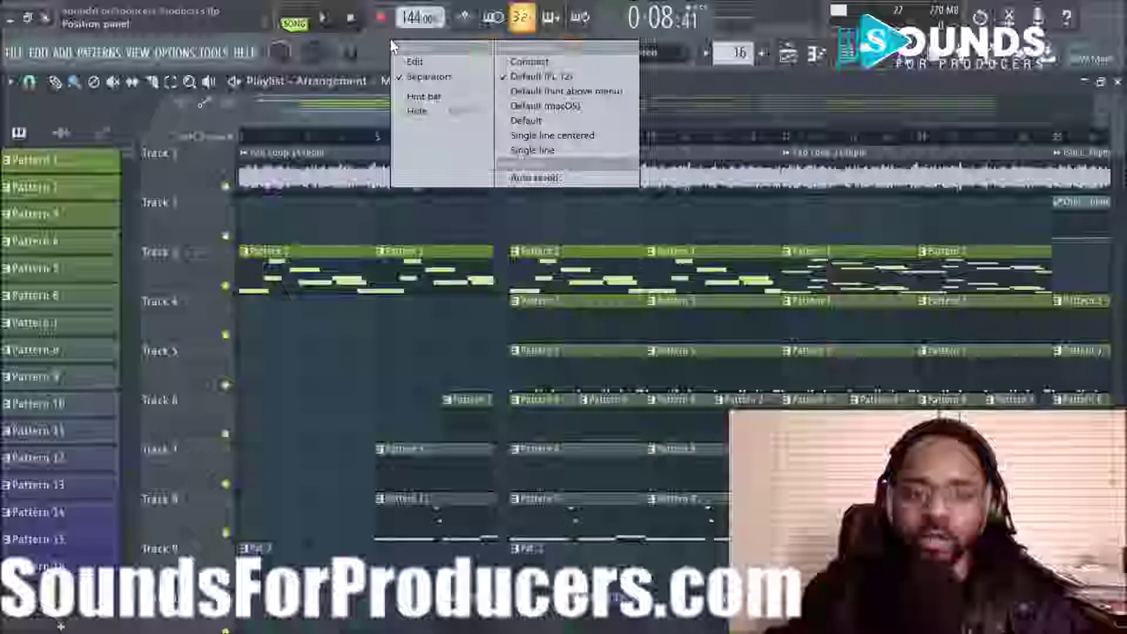
right_click(1088, 14)
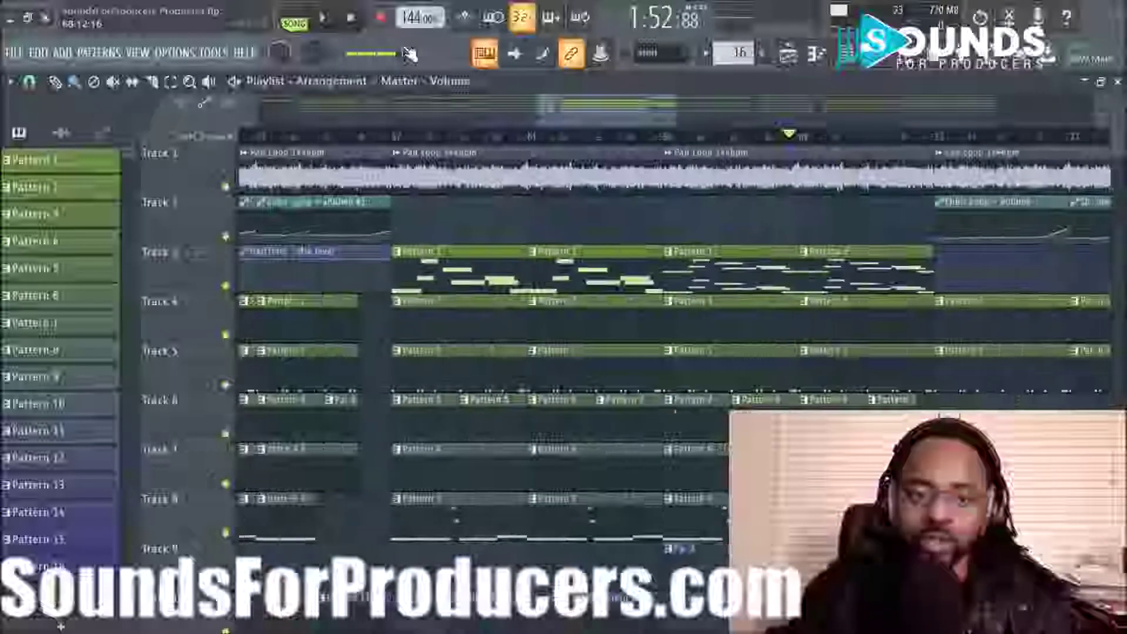
mouse_move(407, 57)
mouse_down()
mouse_move(387, 53)
mouse_move(404, 45)
mouse_up()
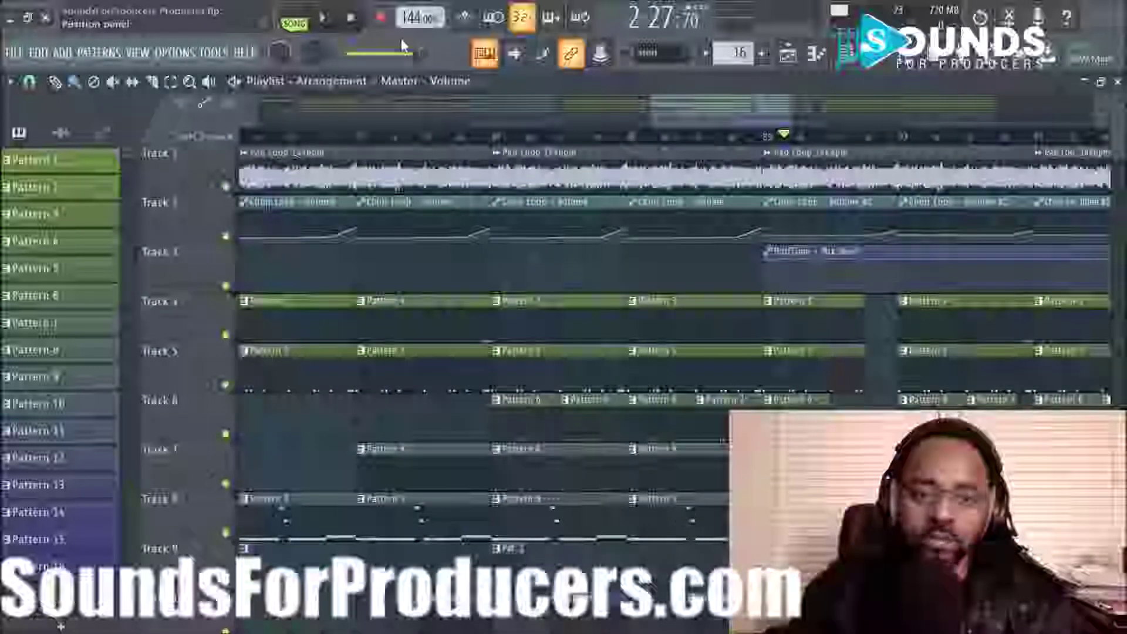
right_click(404, 45)
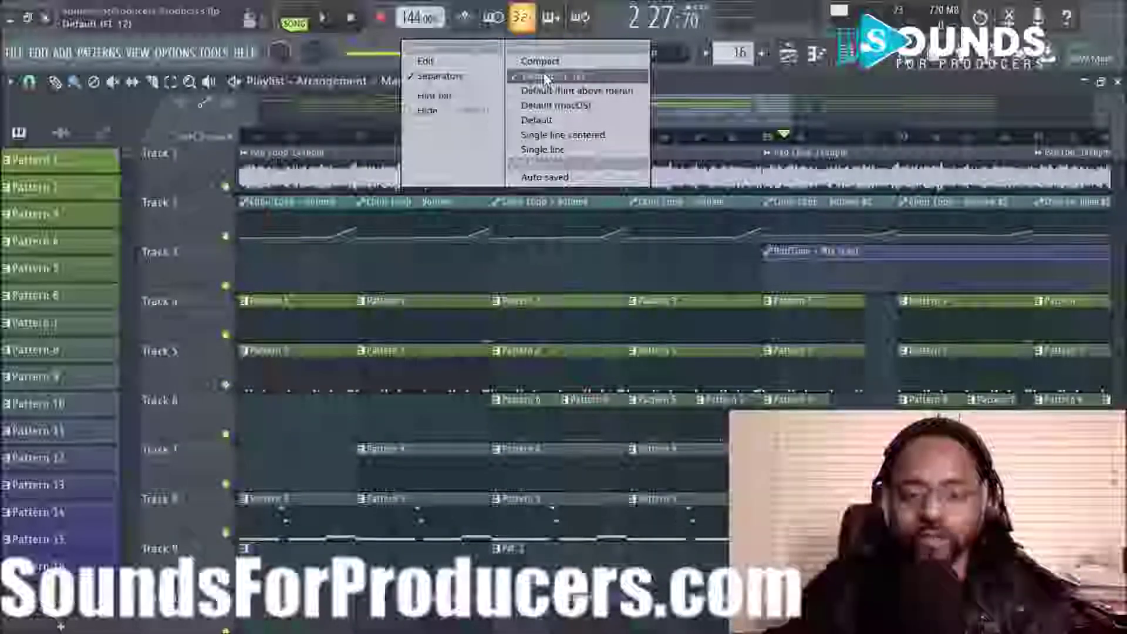
key(Escape)
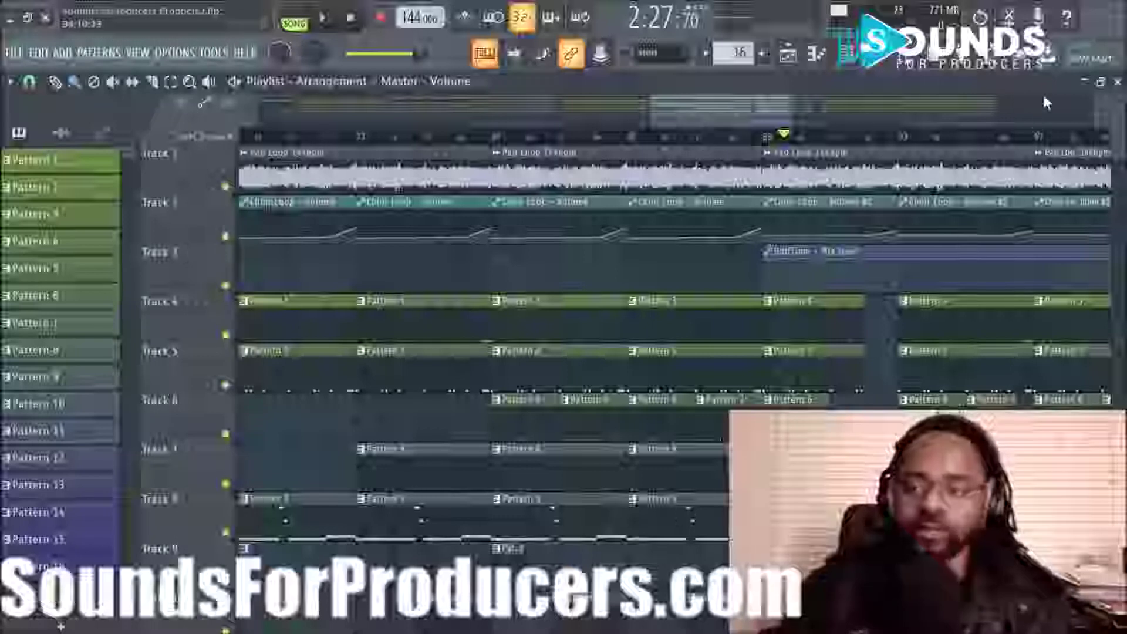
Step: Try the Compact toolbar layout and switch from it to Default (hint above menu)
right_click(1094, 25)
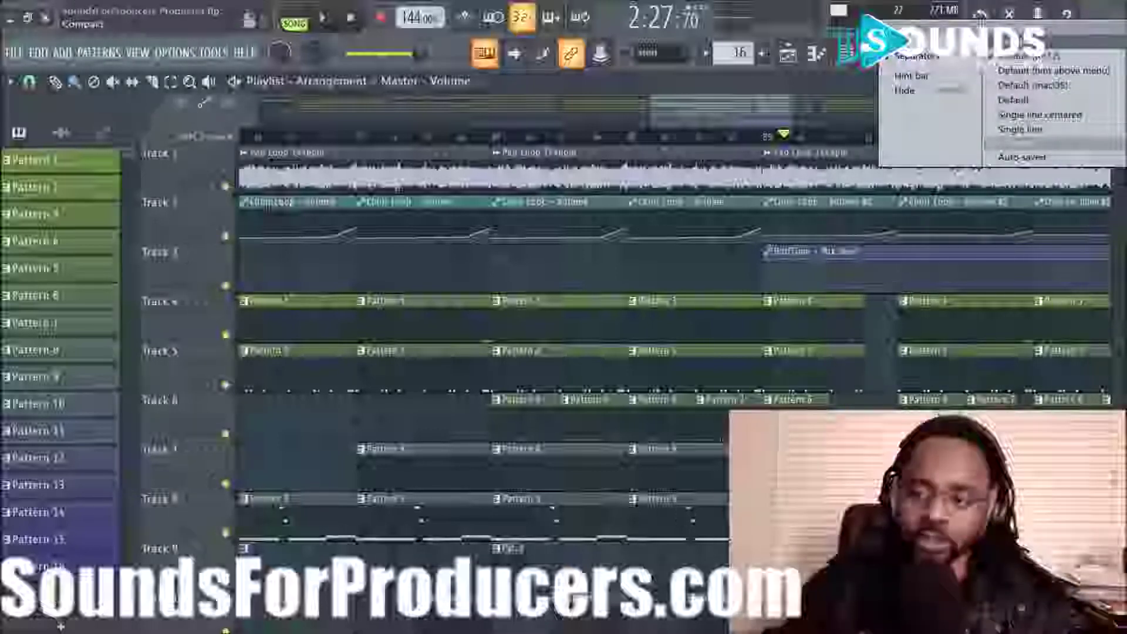
click(1073, 41)
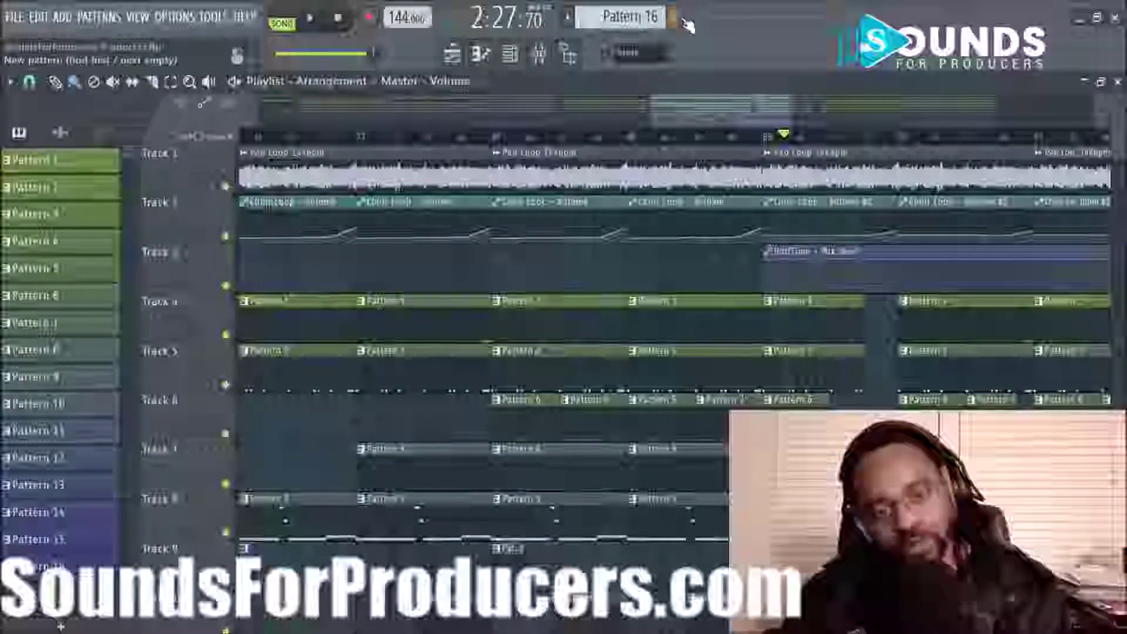
right_click(1023, 24)
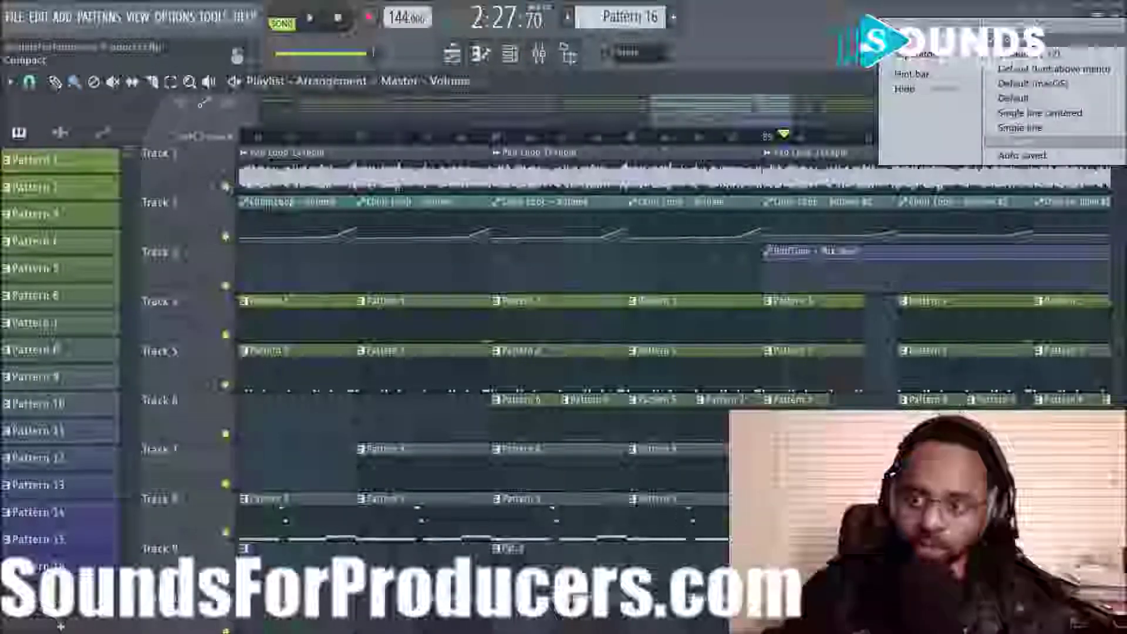
click(1027, 70)
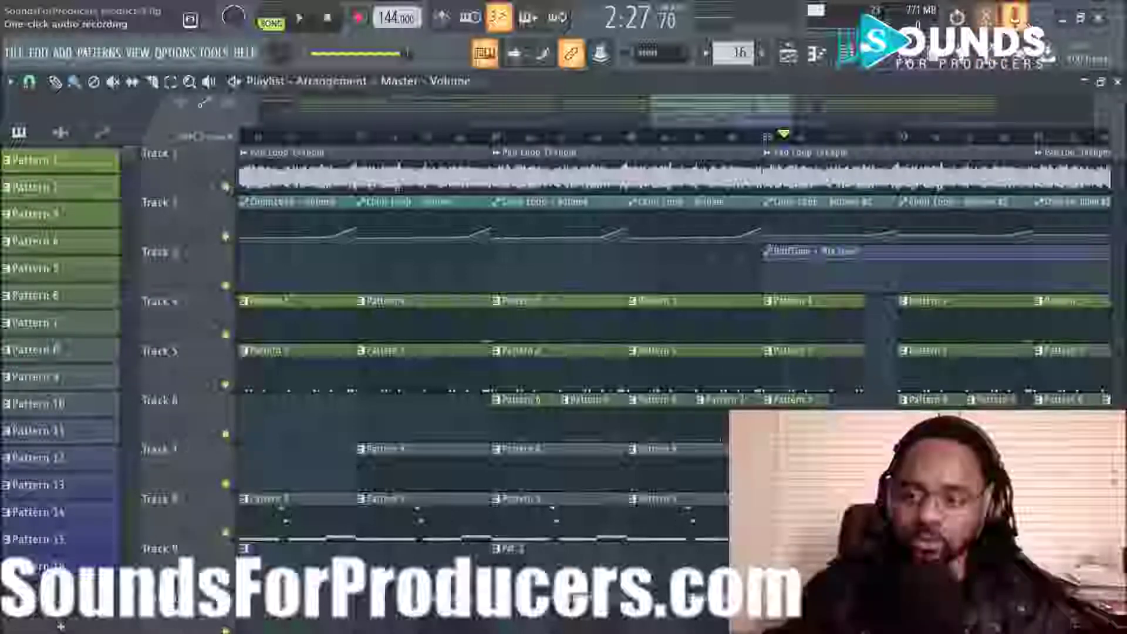
Step: Compare the Default (FL 12) and Default (hint above menu) toolbar layouts by alternating between them, ending on Default (hint above menu)
right_click(880, 36)
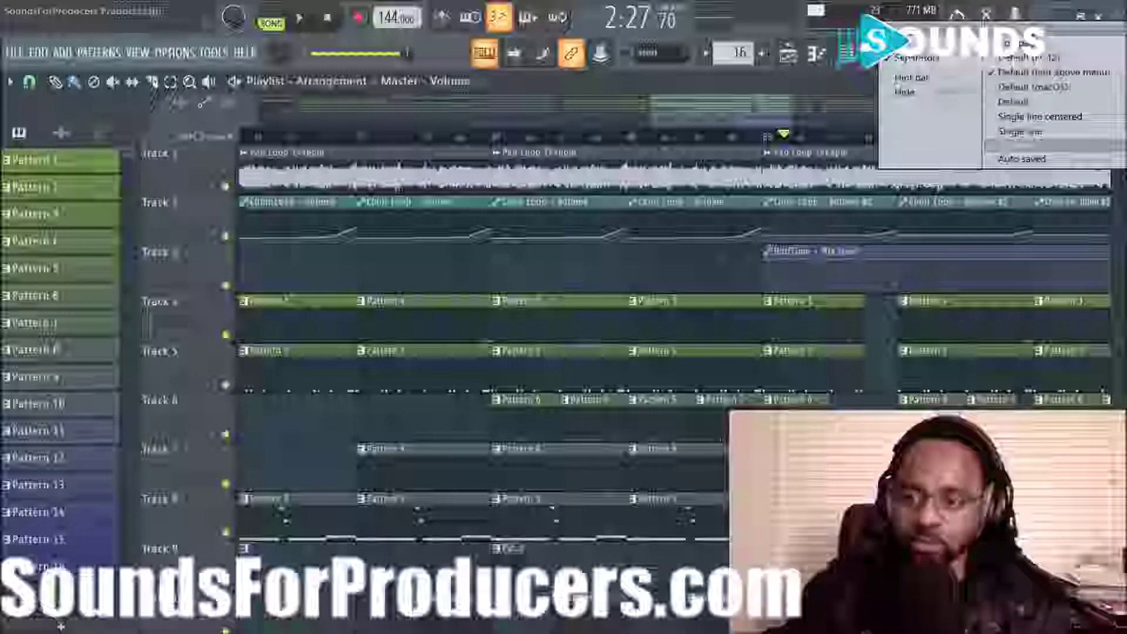
click(1032, 61)
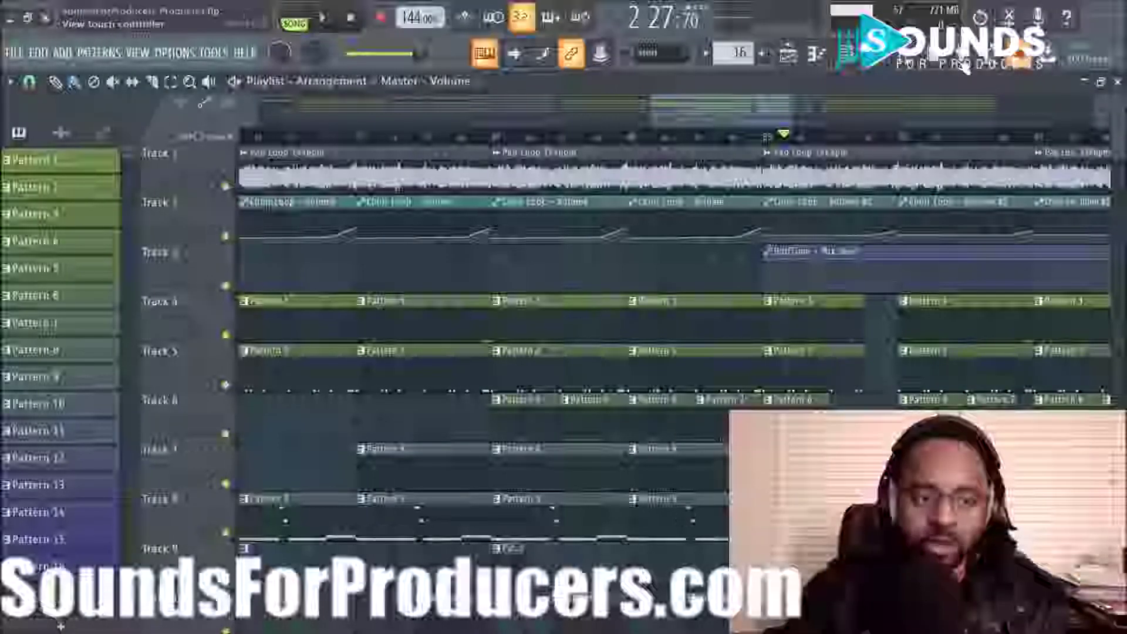
right_click(878, 65)
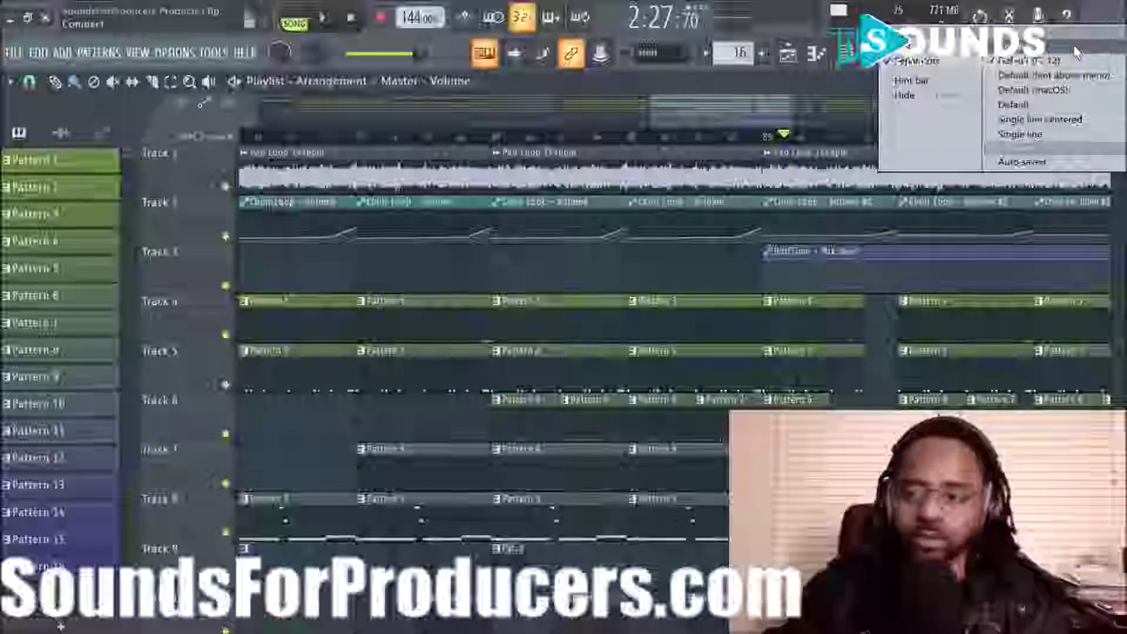
click(1060, 79)
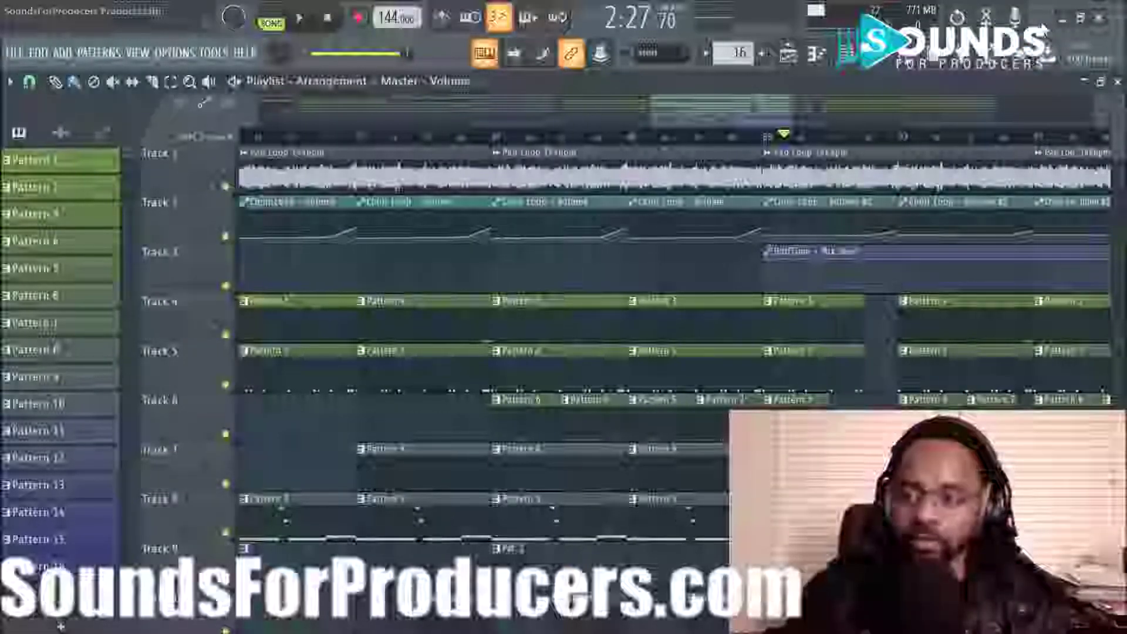
right_click(1044, 29)
click(1029, 60)
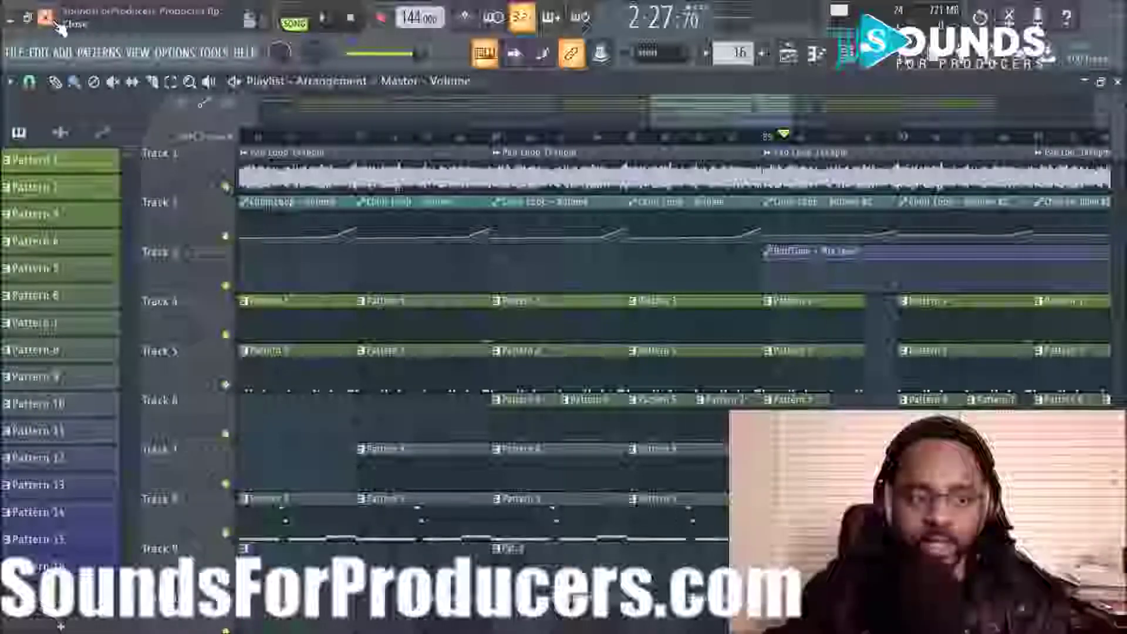
right_click(1087, 19)
click(1044, 73)
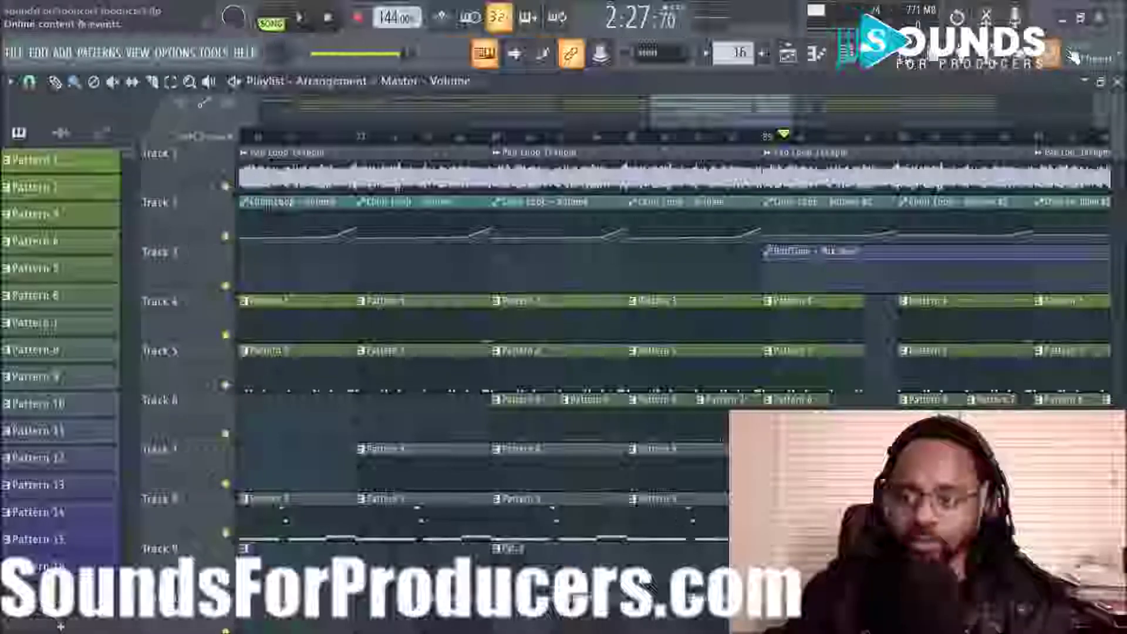
Step: Try the Default (macOS) toolbar layout and switch from it to Default
right_click(1087, 19)
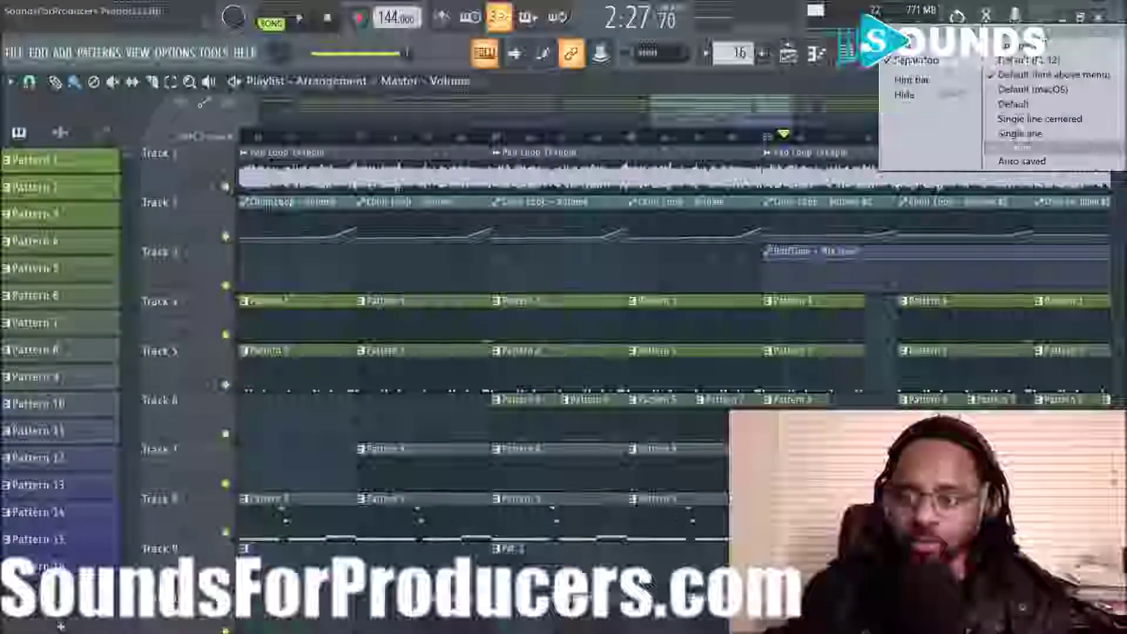
click(1025, 91)
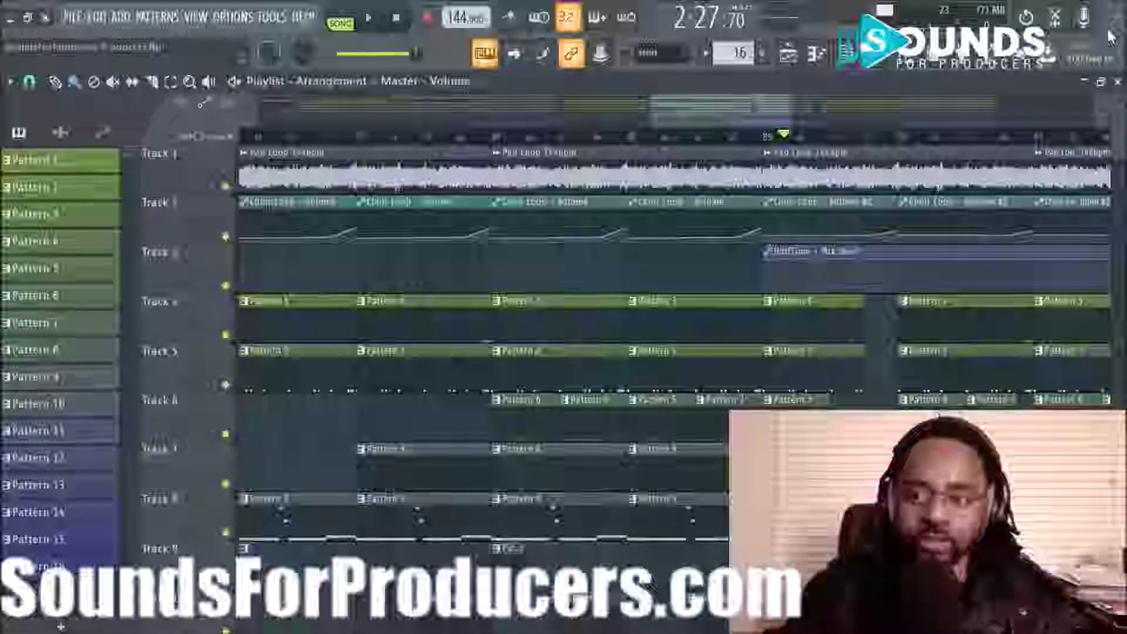
right_click(1089, 46)
click(1014, 111)
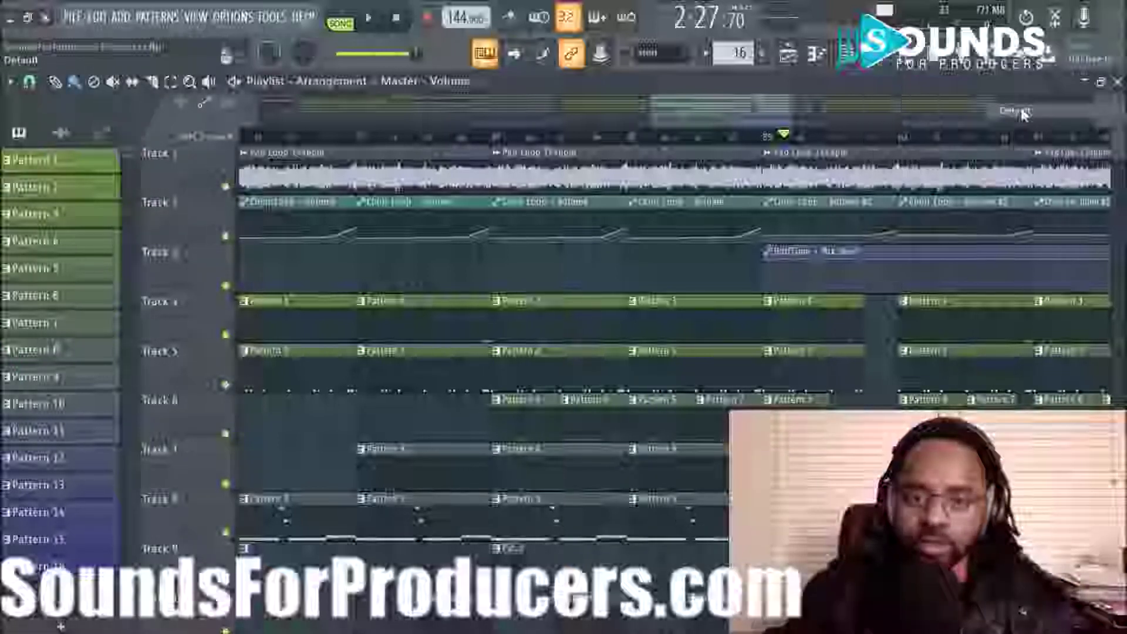
Step: Try the Single line centered toolbar layout and switch from it to Single line
right_click(1101, 39)
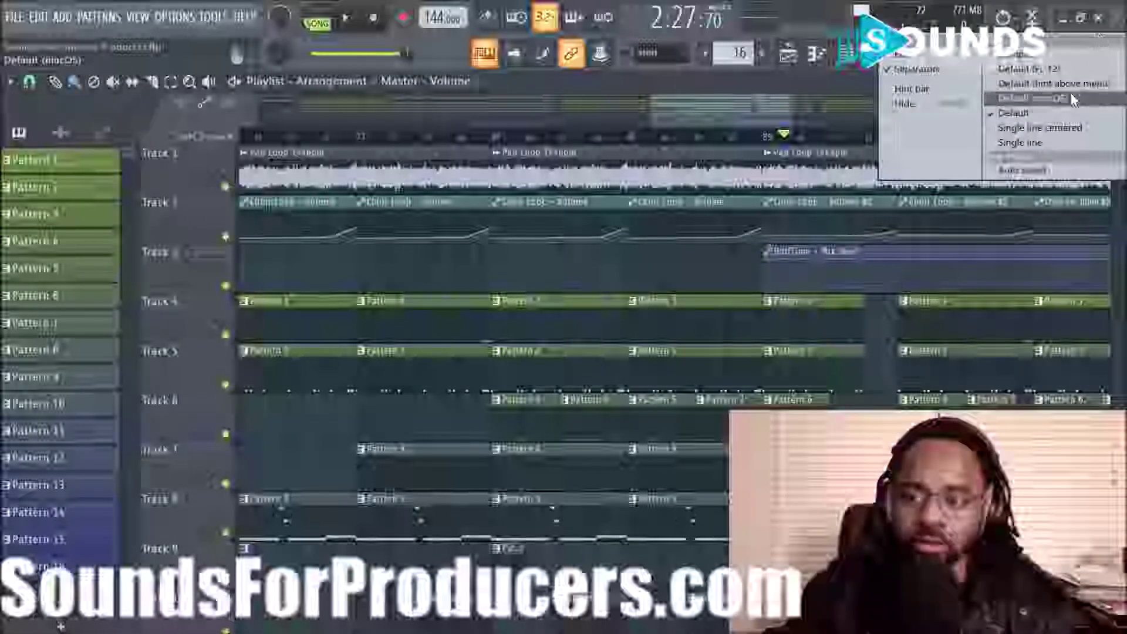
click(1065, 129)
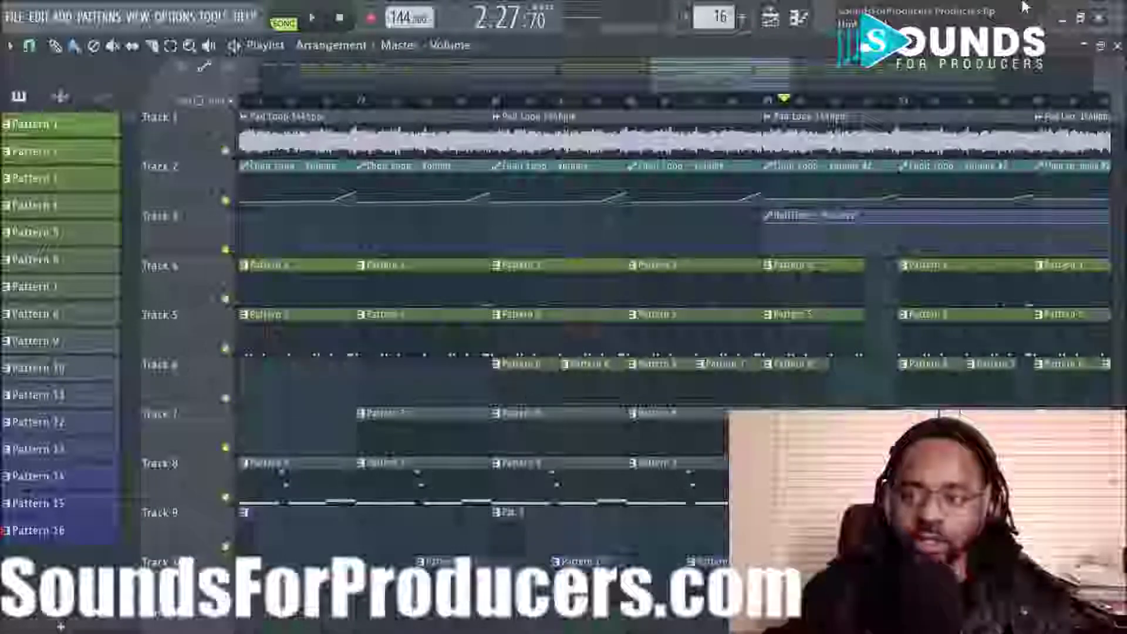
right_click(1066, 11)
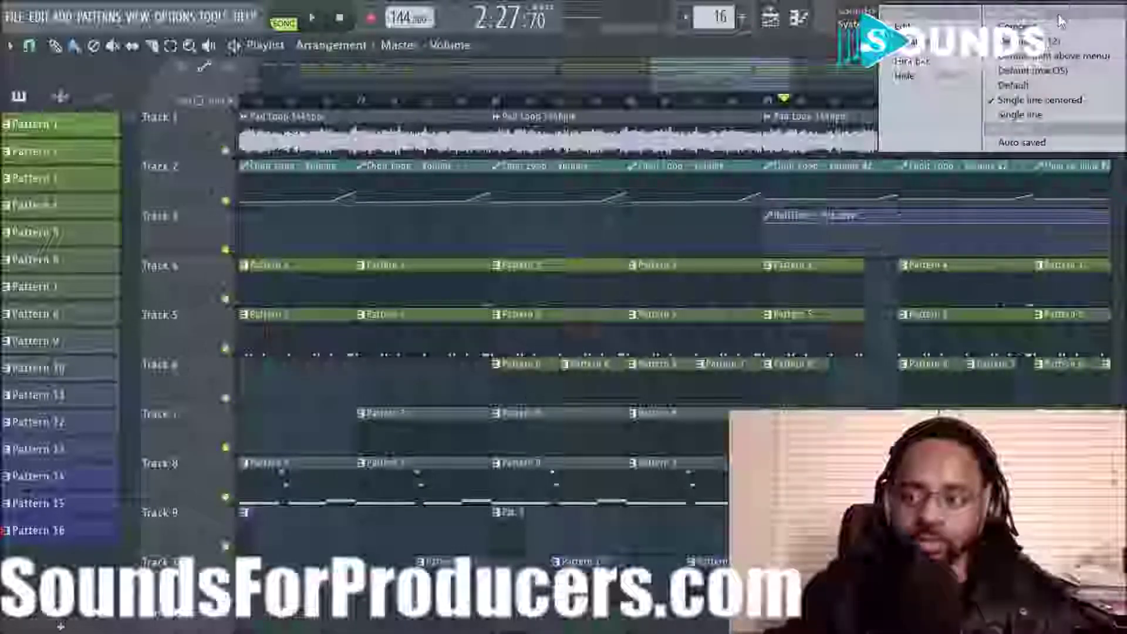
click(1029, 114)
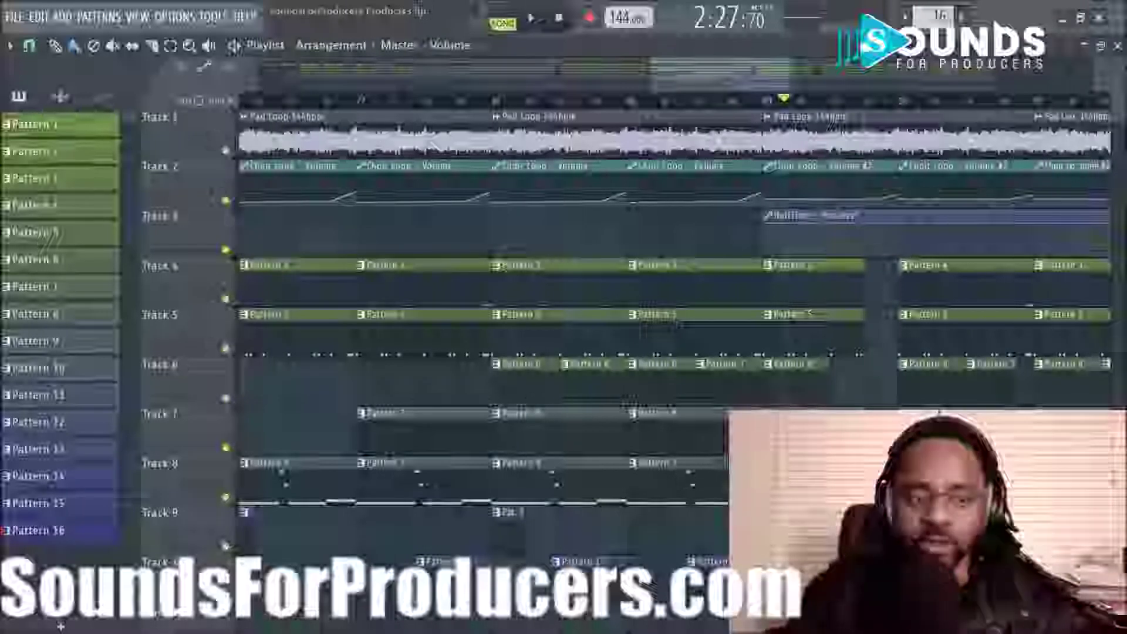
Step: Open the toolbar editor to view the controls that can be placed, and close it again
right_click(1012, 23)
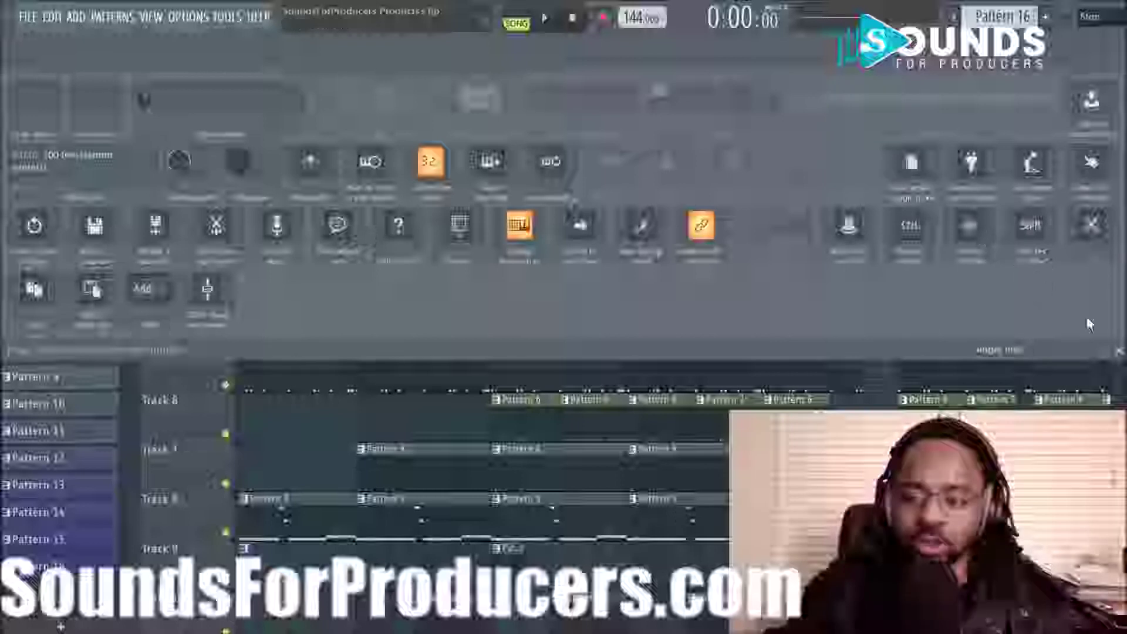
click(1120, 354)
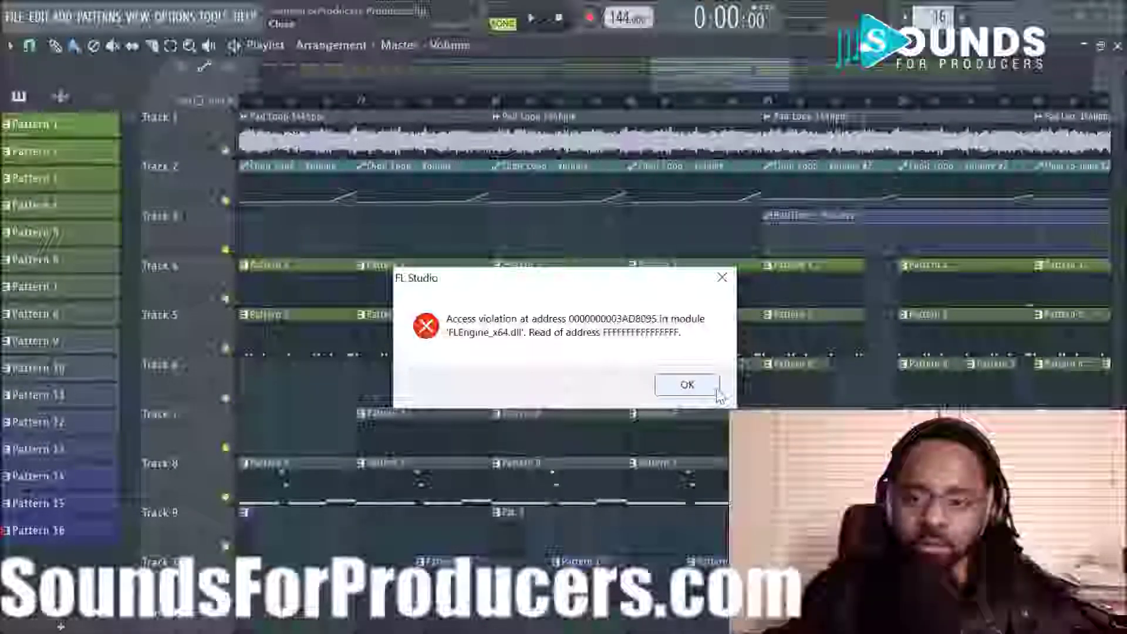
click(687, 385)
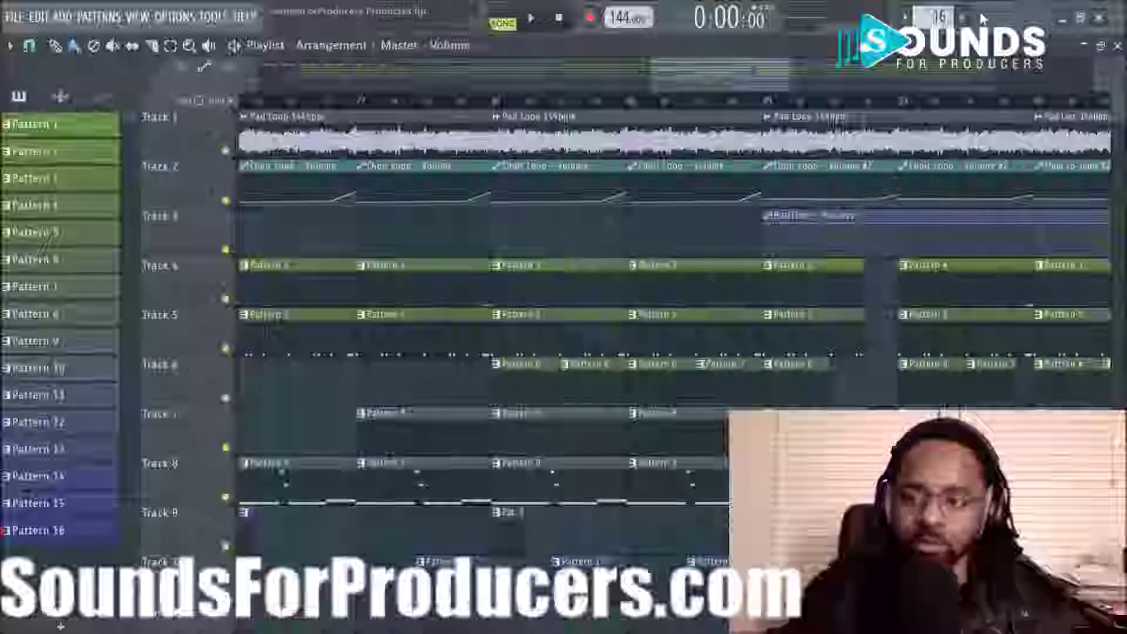
Step: Set the toolbar layout to the Default (FL 12) preset
click(1080, 14)
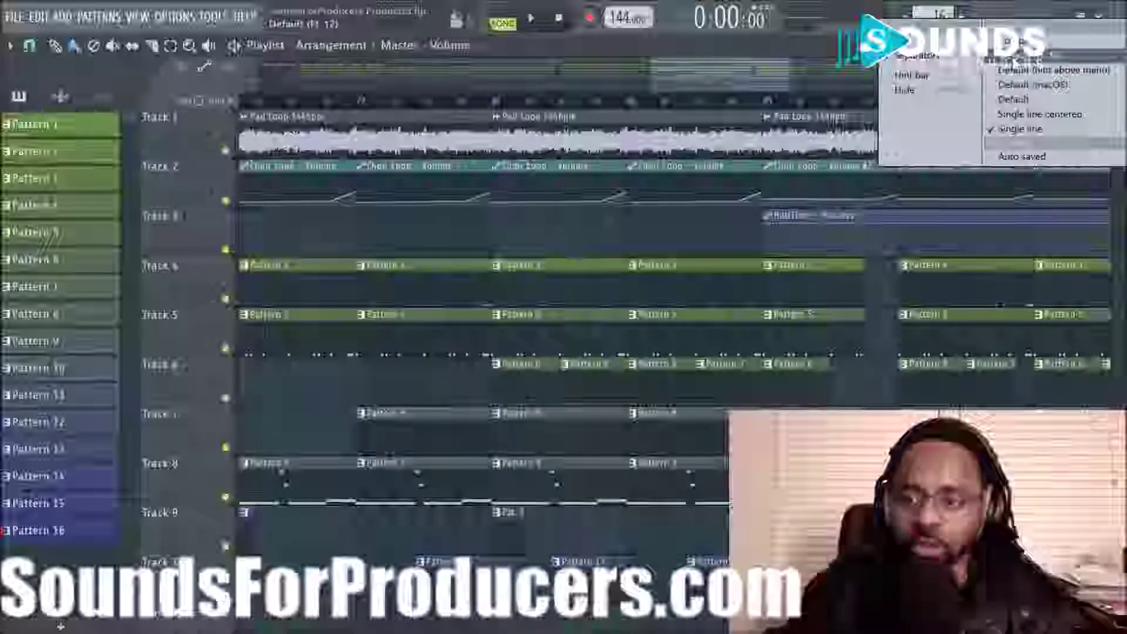
click(1017, 70)
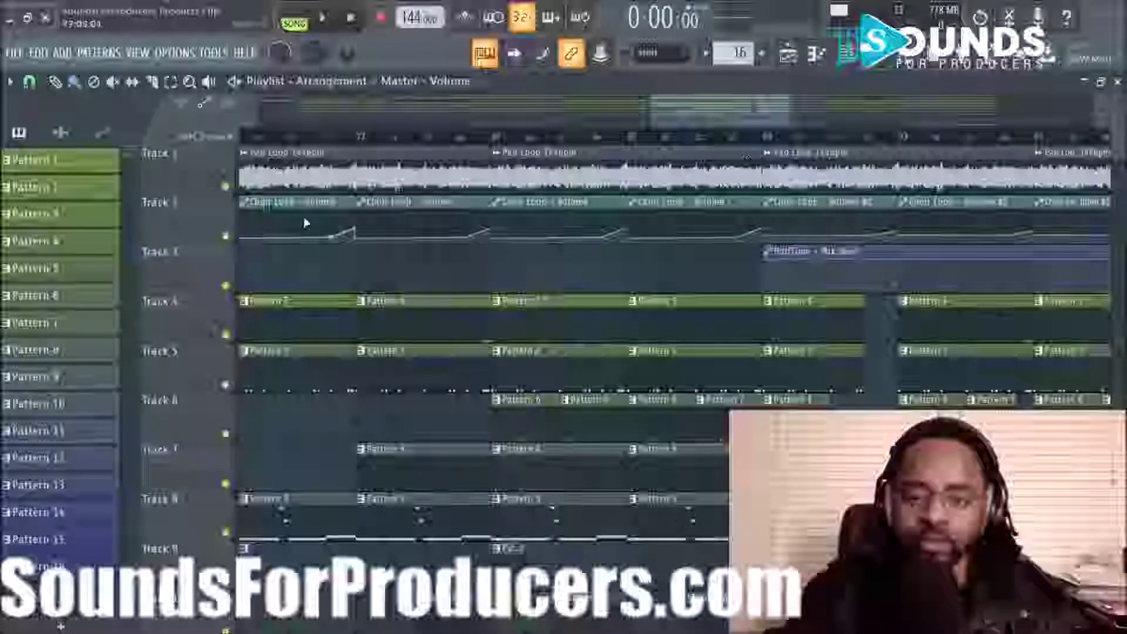
Step: Show the Channel rack over the playlist, move it to the middle and enlarge it so more channels fit
drag(699, 119, 332, 114)
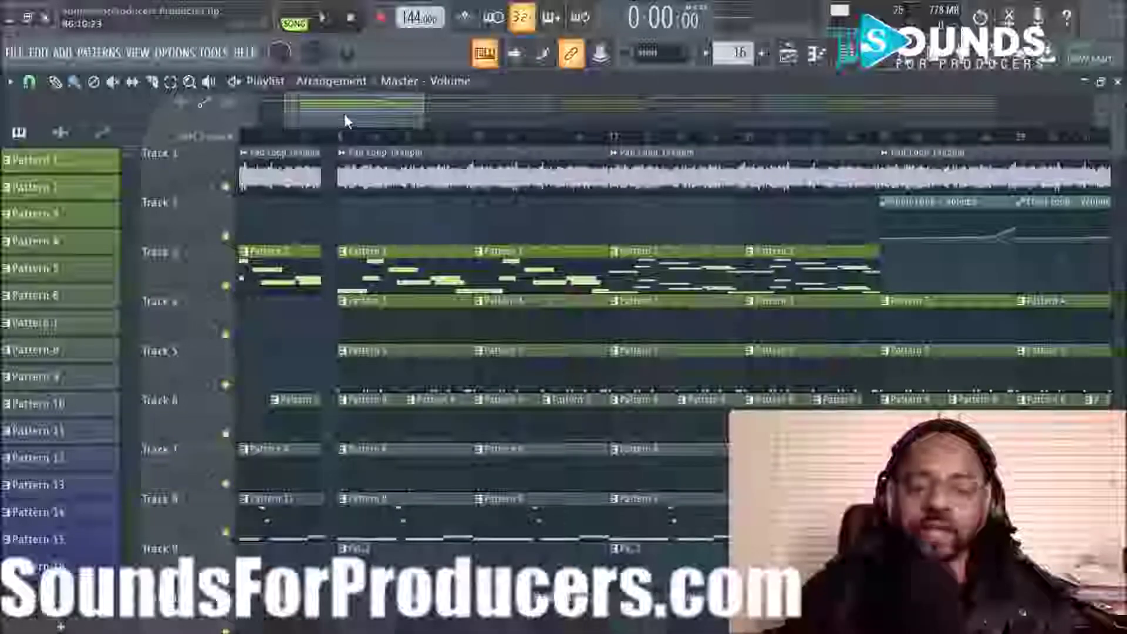
scroll(372, 144, up, 3)
scroll(402, 143, down, 3)
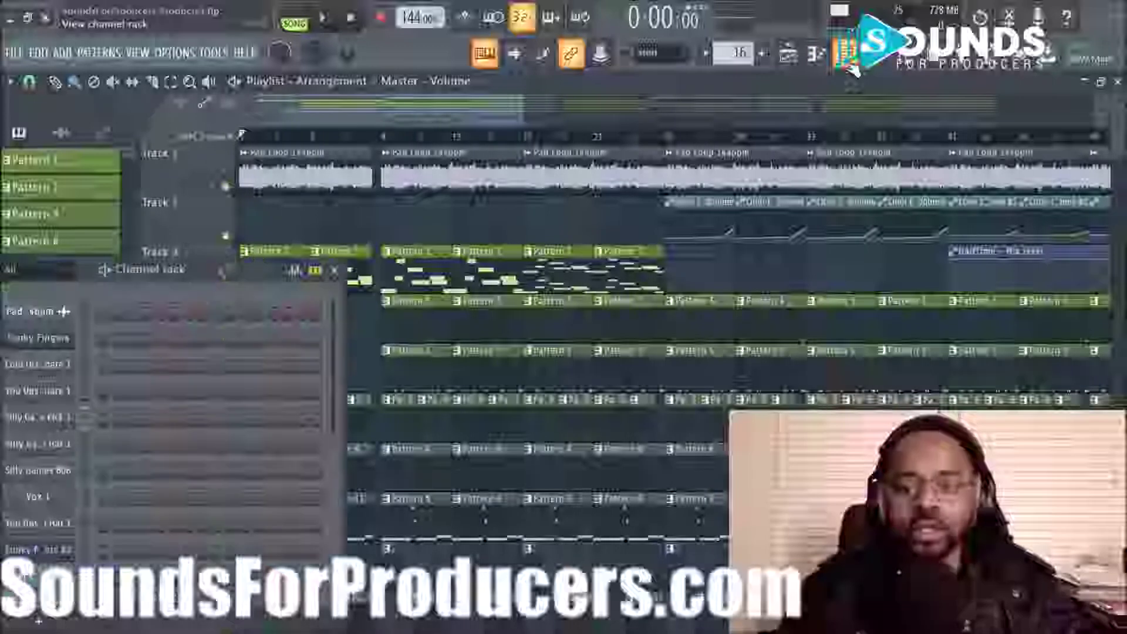
key(F6)
drag(165, 269, 611, 202)
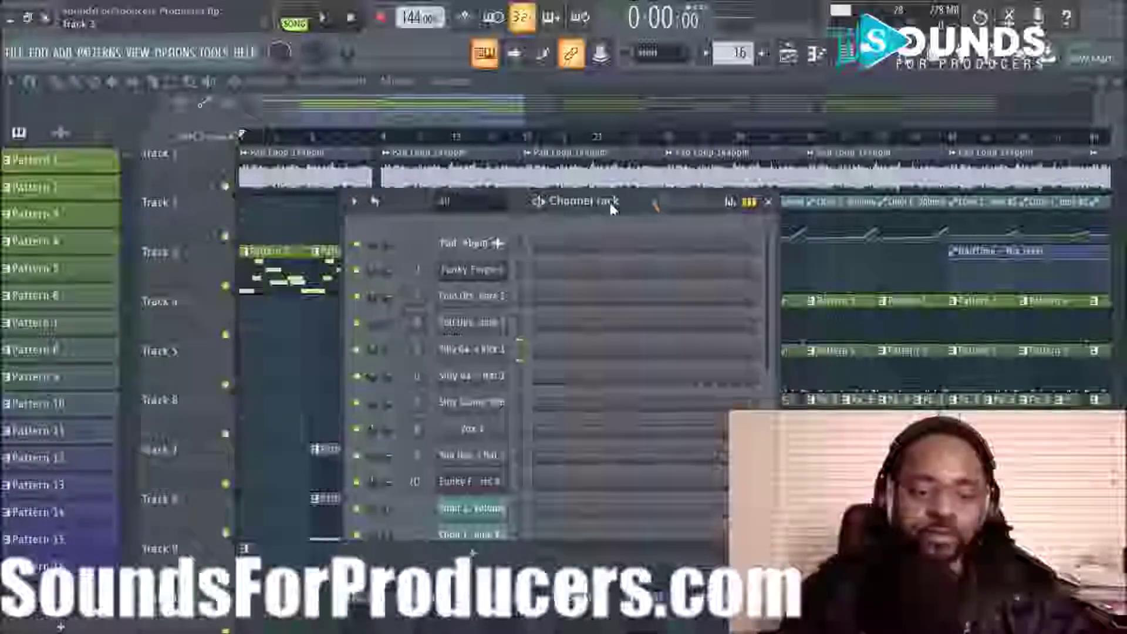
scroll(762, 330, down, 5)
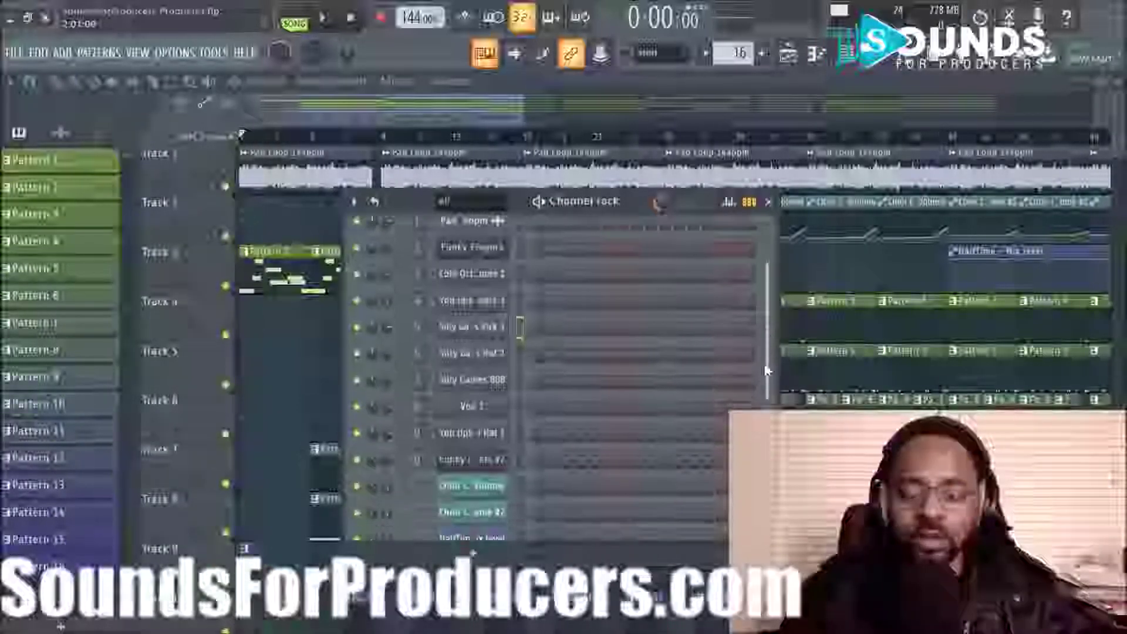
drag(769, 539, 939, 561)
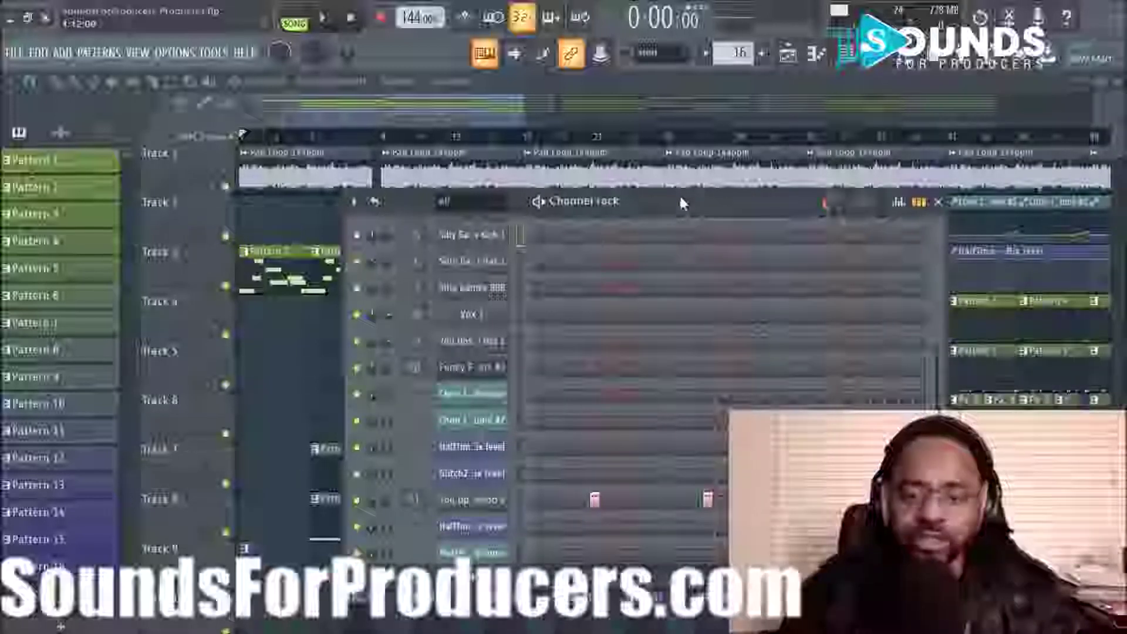
drag(679, 201, 716, 138)
Step: Review the channels listed in the Channel rack and shift the rack aside to expose the start of the playlist
scroll(640, 235, down, 2)
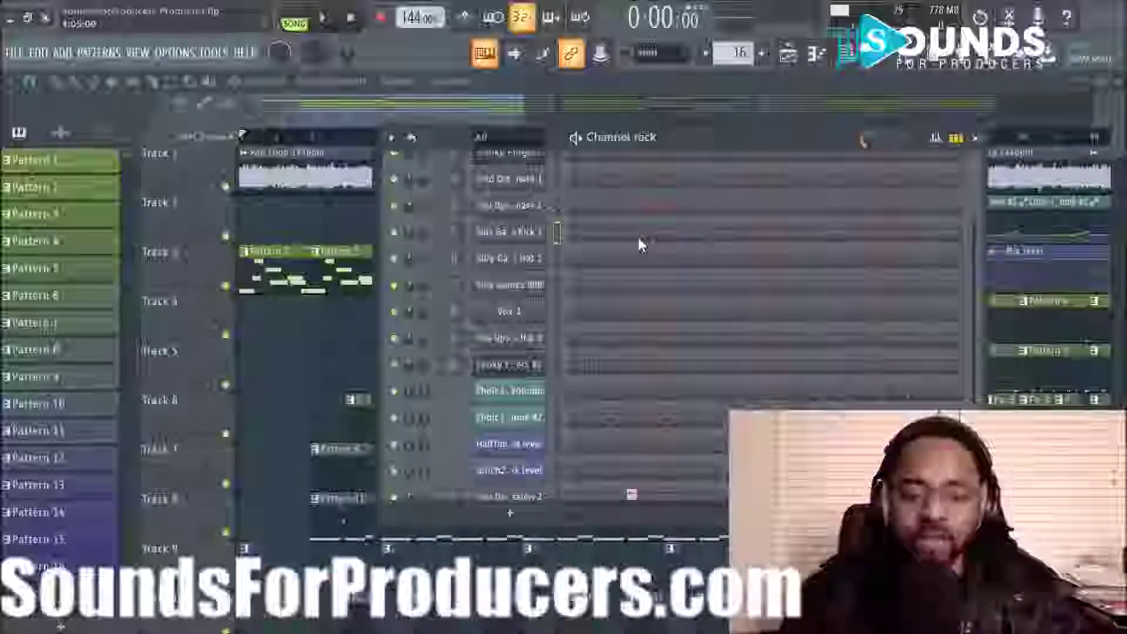
scroll(639, 248, up, 5)
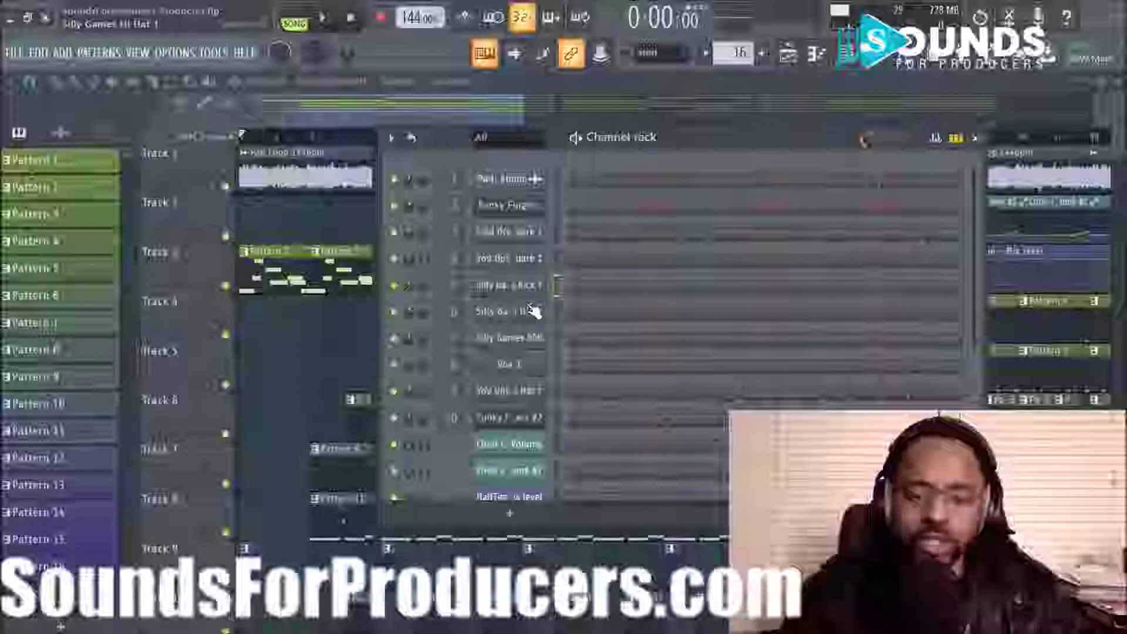
scroll(528, 281, down, 3)
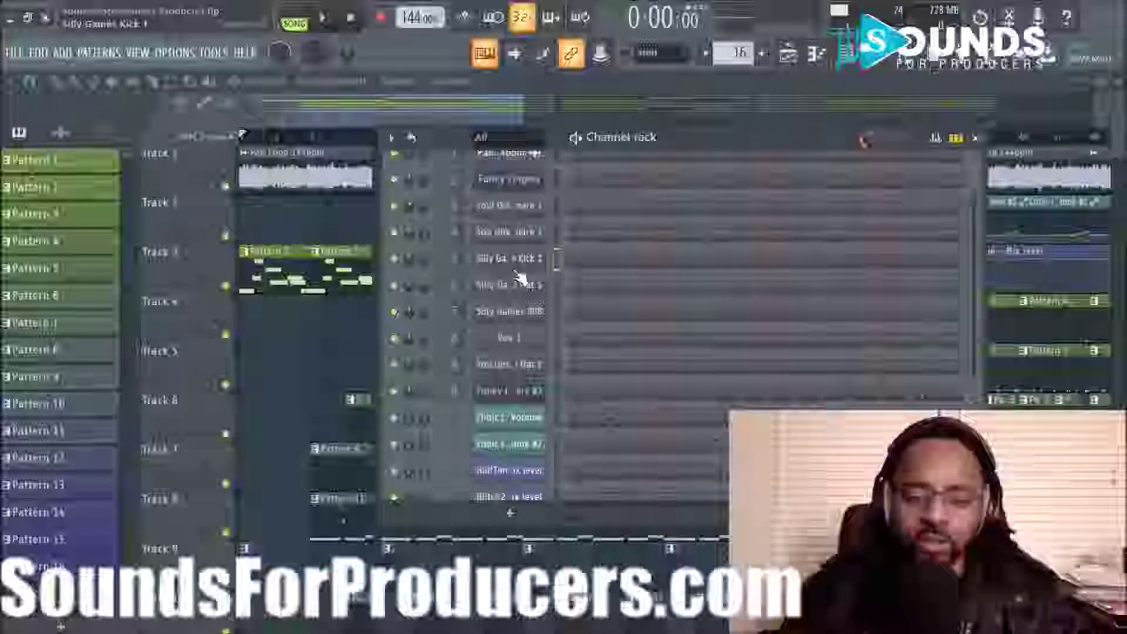
scroll(531, 280, down, 2)
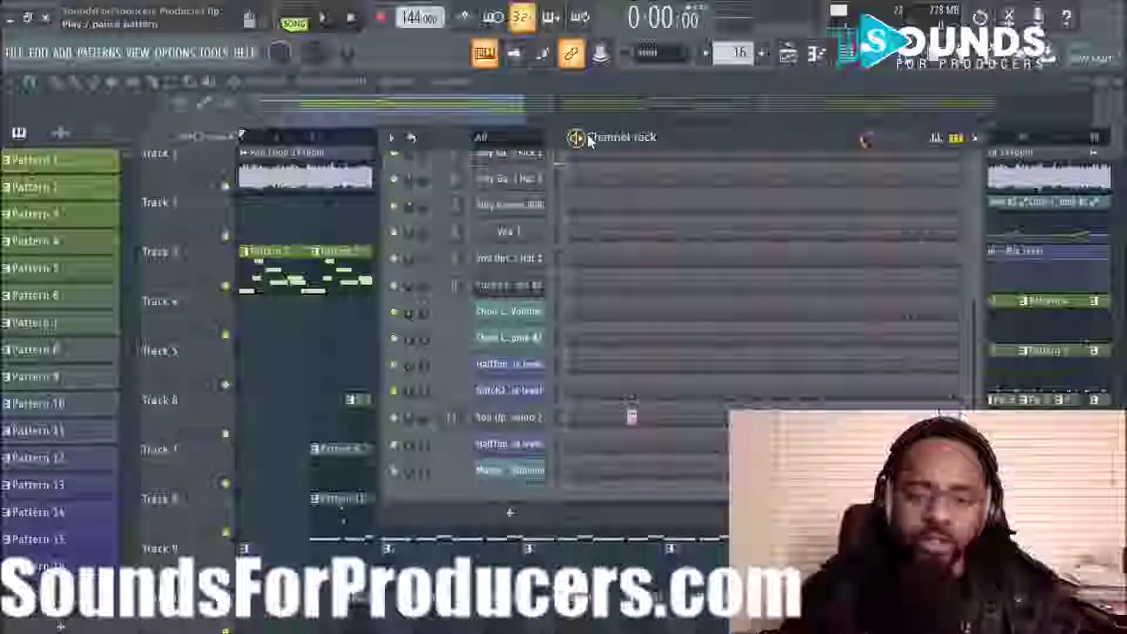
drag(695, 132, 782, 149)
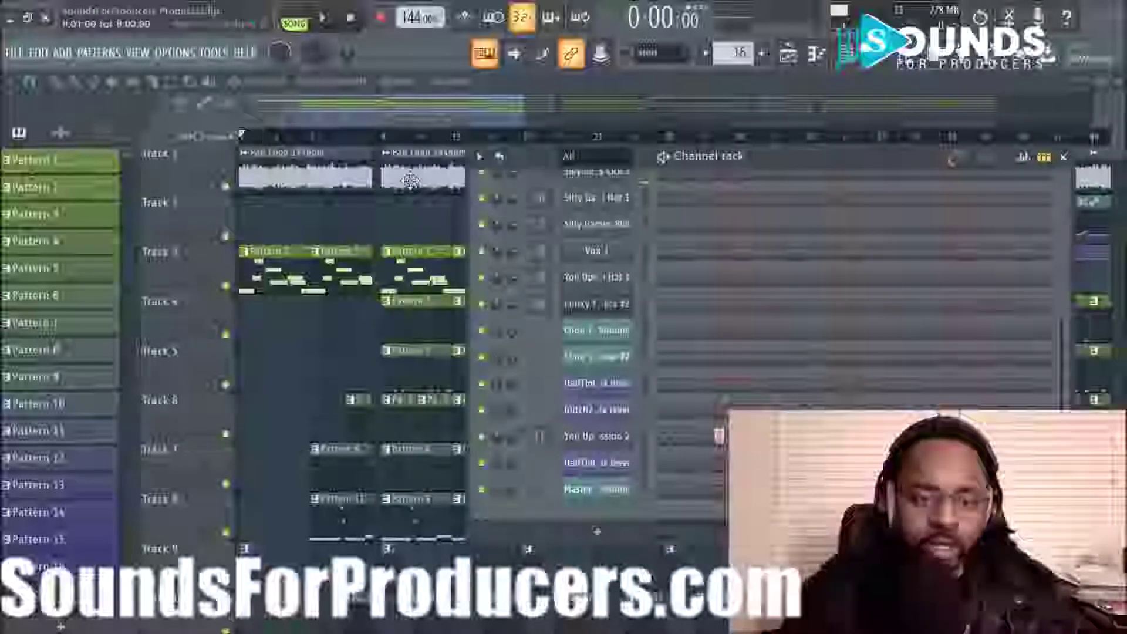
Step: Select the Pad Loop 144bpm clip on Track 1 and inspect its channel settings from the Channel rack, closing them after viewing
click(311, 178)
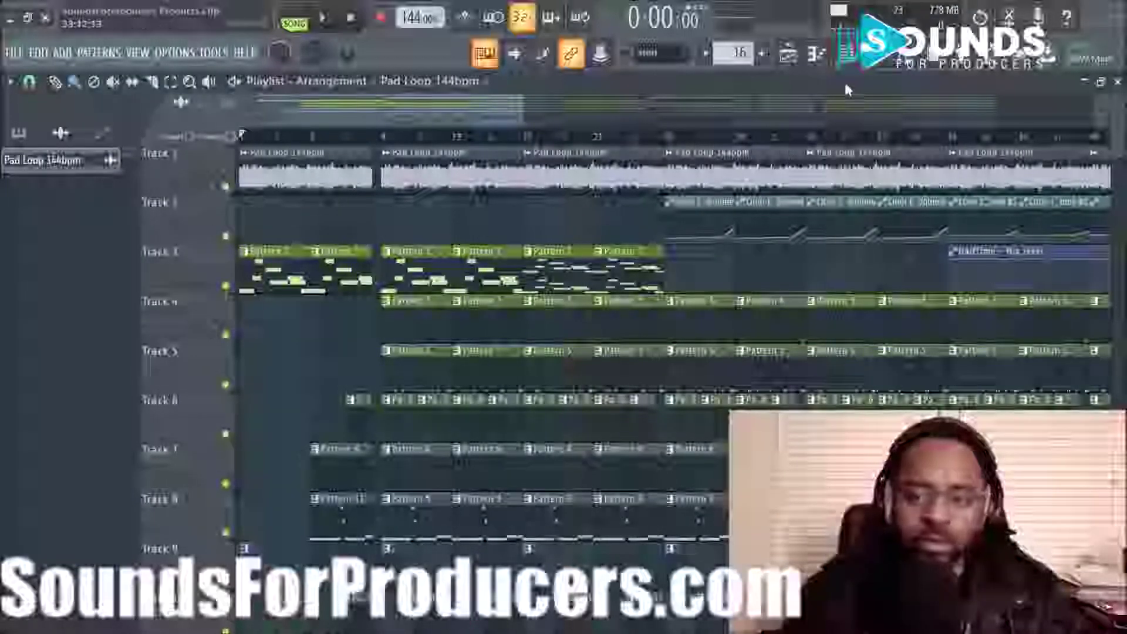
click(847, 54)
scroll(713, 335, up, 3)
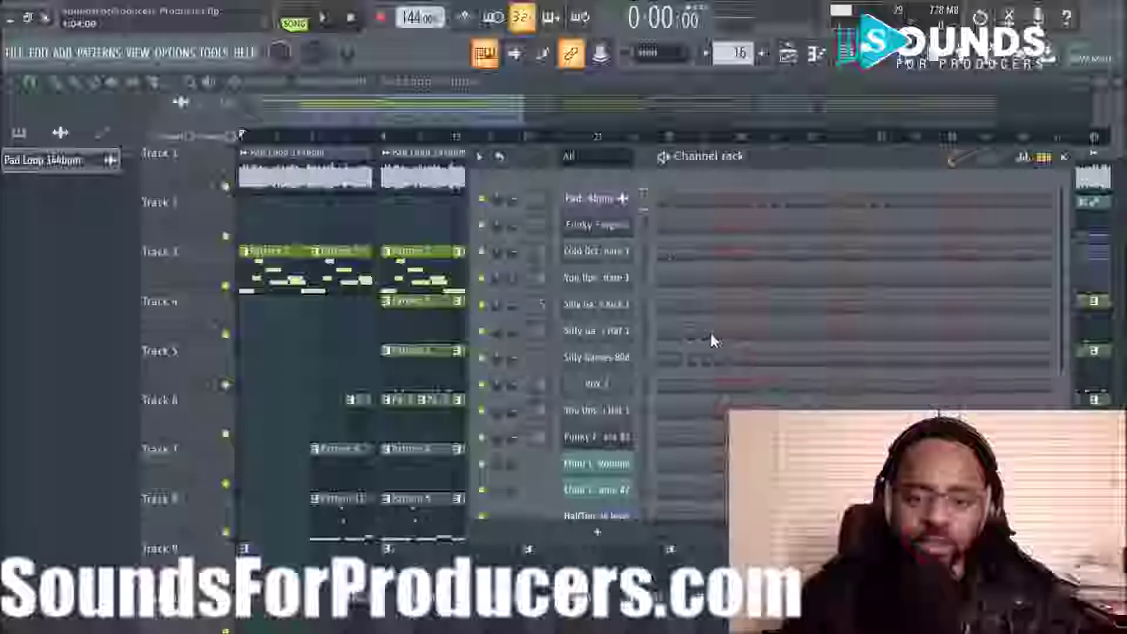
click(617, 197)
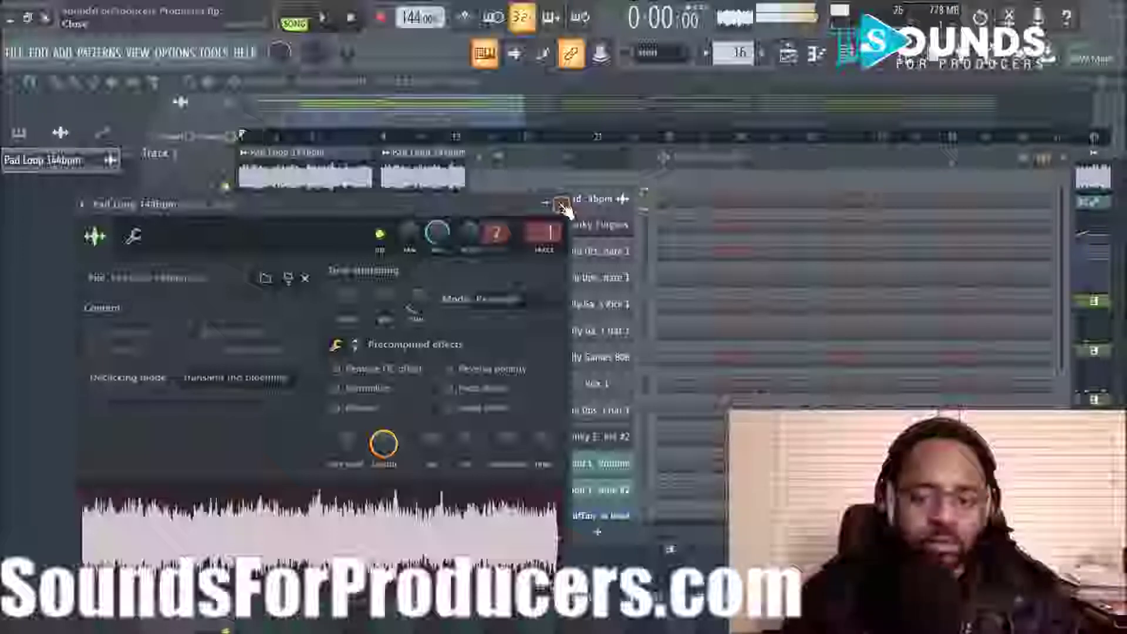
click(561, 204)
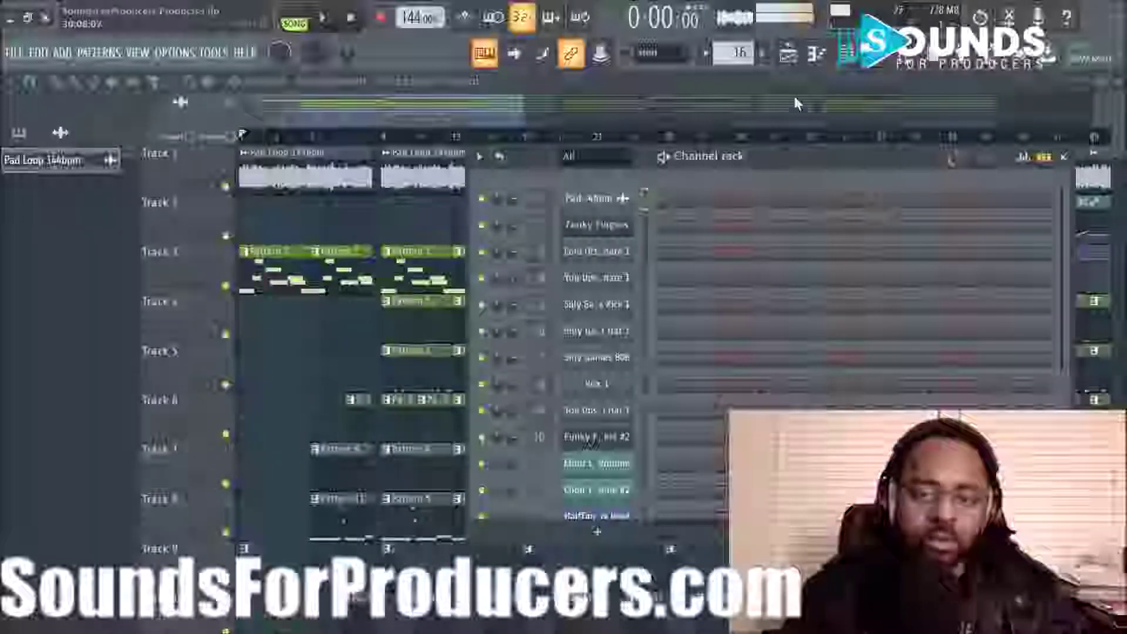
Step: Show the Browser and look through the 2019 Break Through Vol. 1 and Vol. 3 folders under SoundsForProducers
key(alt+F8)
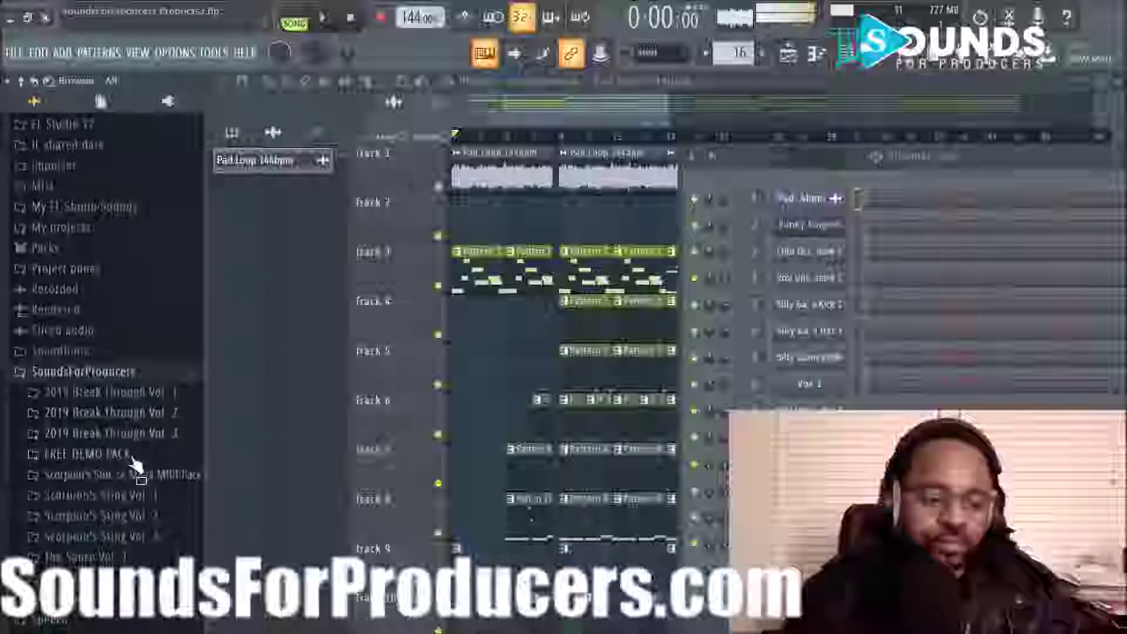
click(112, 392)
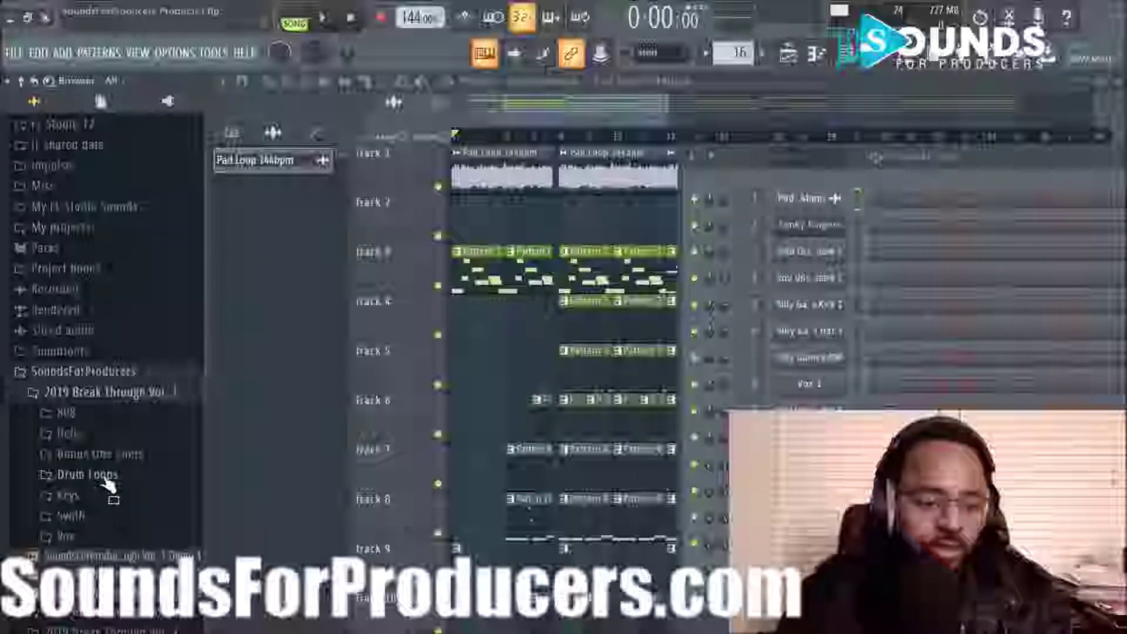
click(109, 393)
click(99, 434)
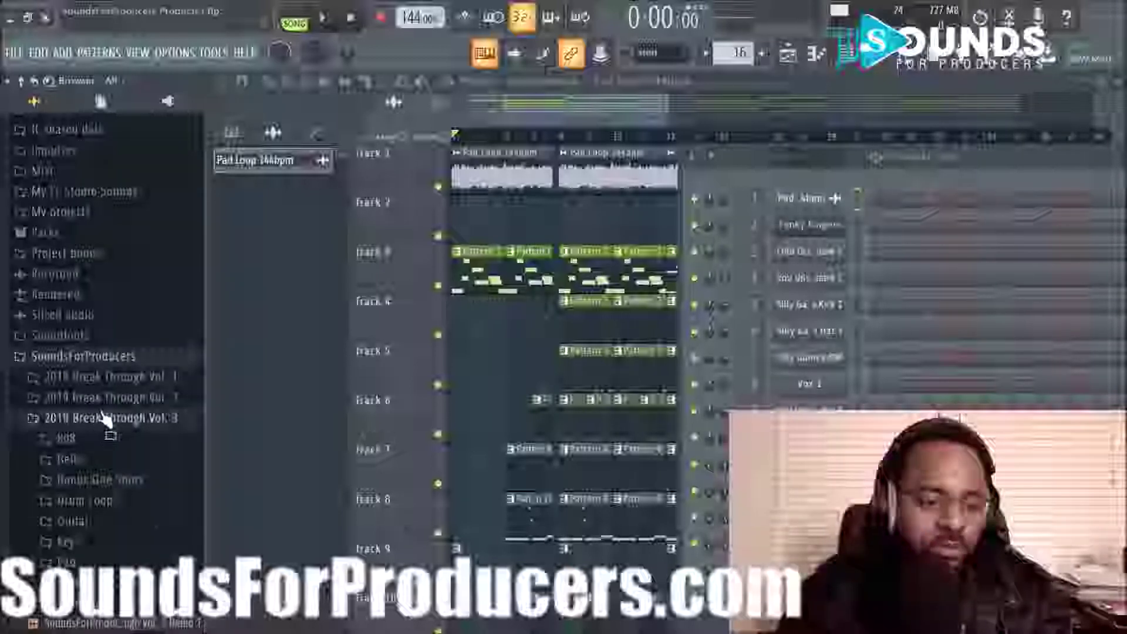
click(106, 432)
Step: Preview Pad Loop 1 153bpm and Pad Loop 2 153bpm in the Pad folder of 2019 Break Through Vol. 2
click(106, 413)
click(88, 498)
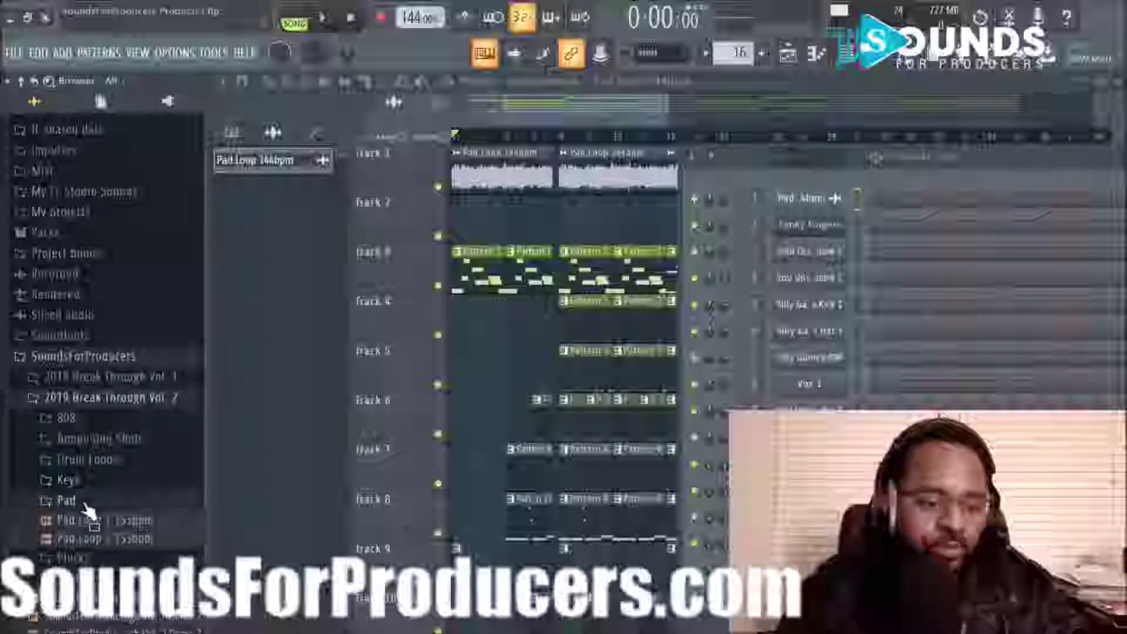
scroll(100, 410, down, 4)
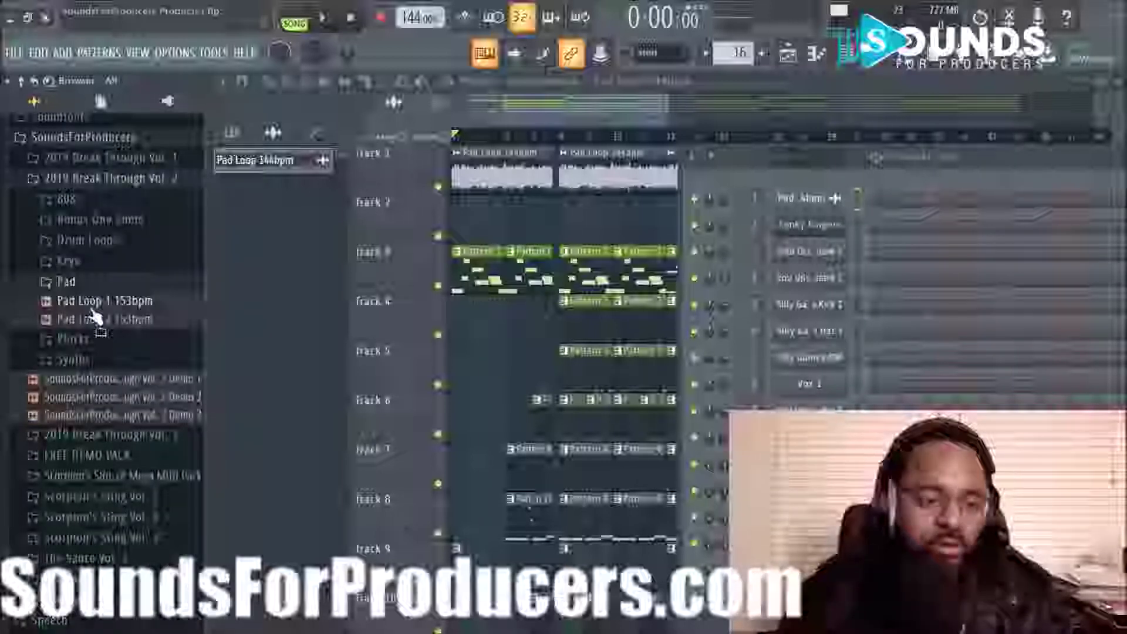
click(91, 306)
click(94, 319)
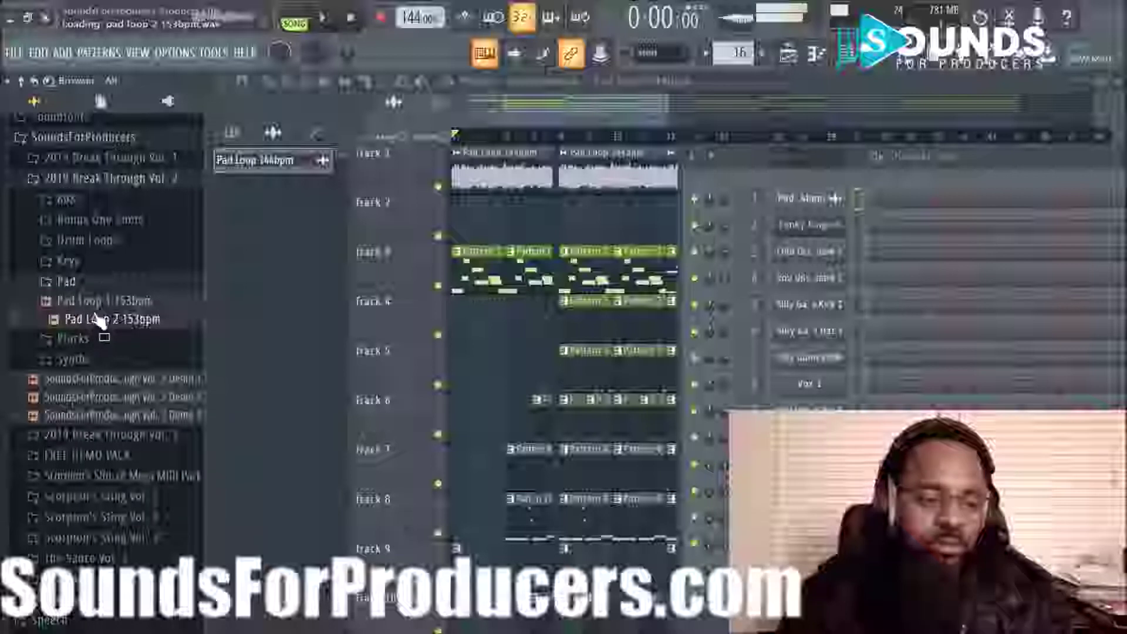
click(88, 185)
Step: Check 2019 Break Through Vol. 1 and the Pad folder of 2019 Break Through Vol. 3 for a matching pad loop
click(107, 377)
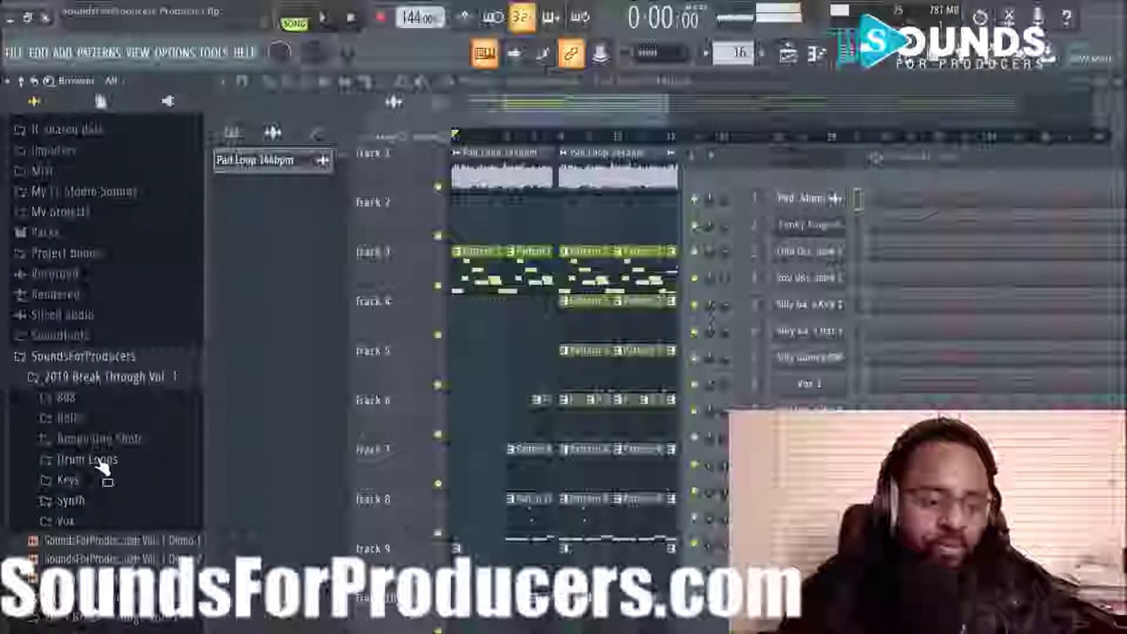
click(108, 382)
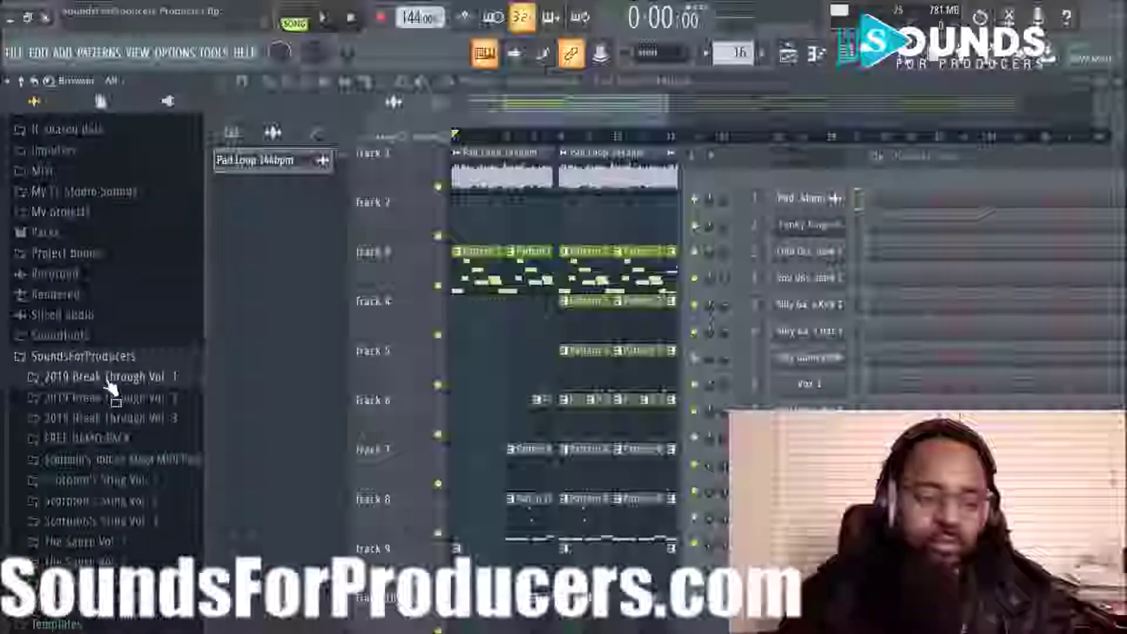
click(107, 417)
click(106, 561)
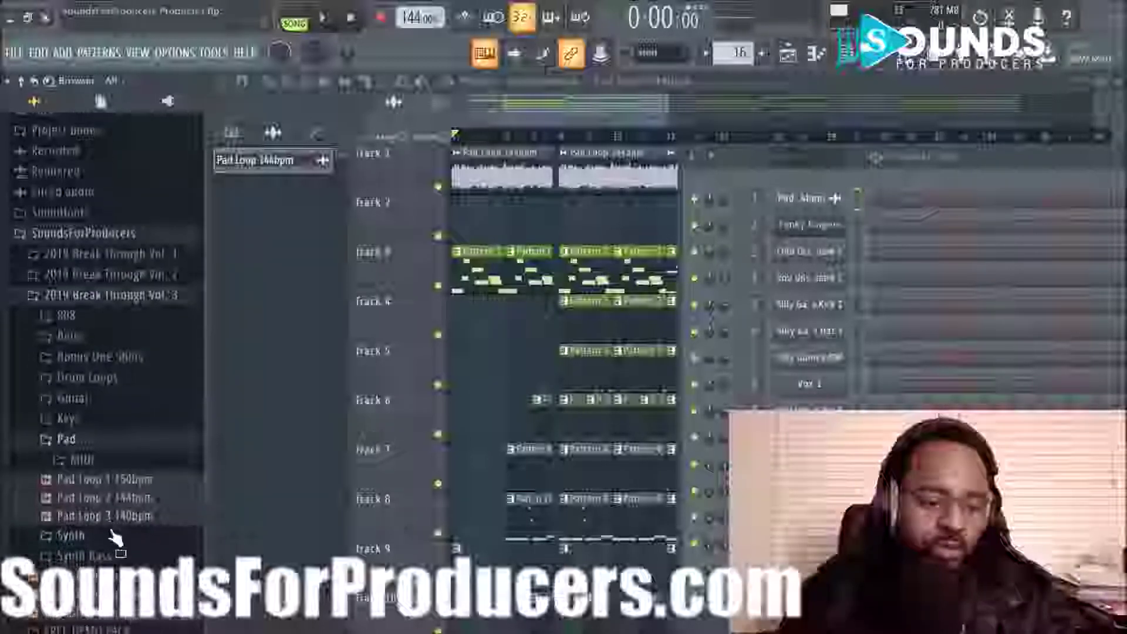
click(114, 439)
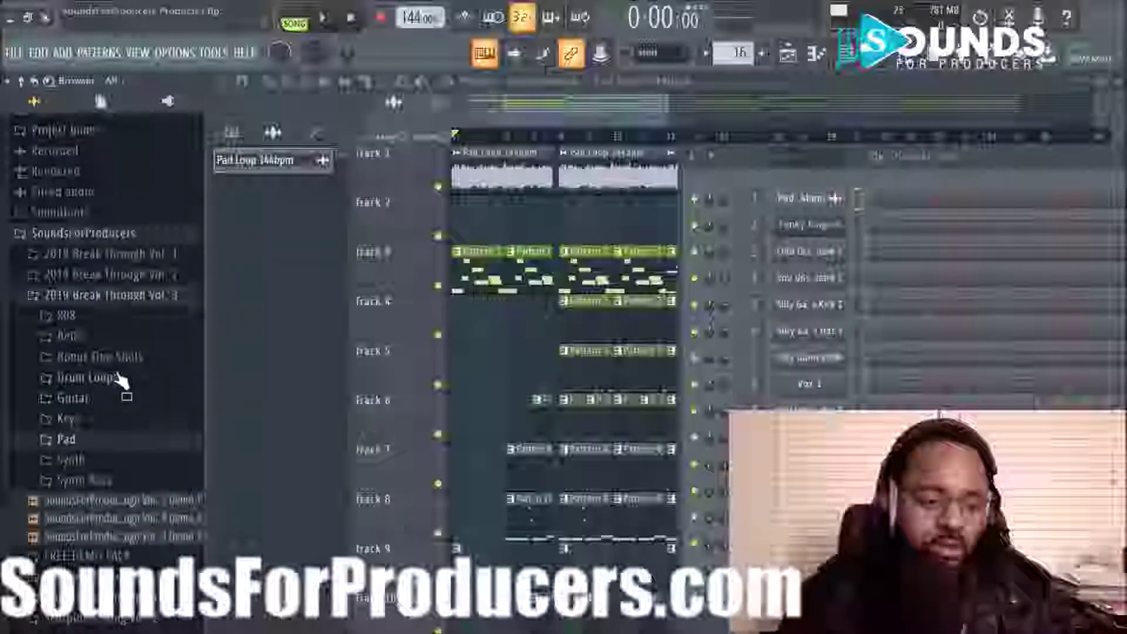
click(112, 300)
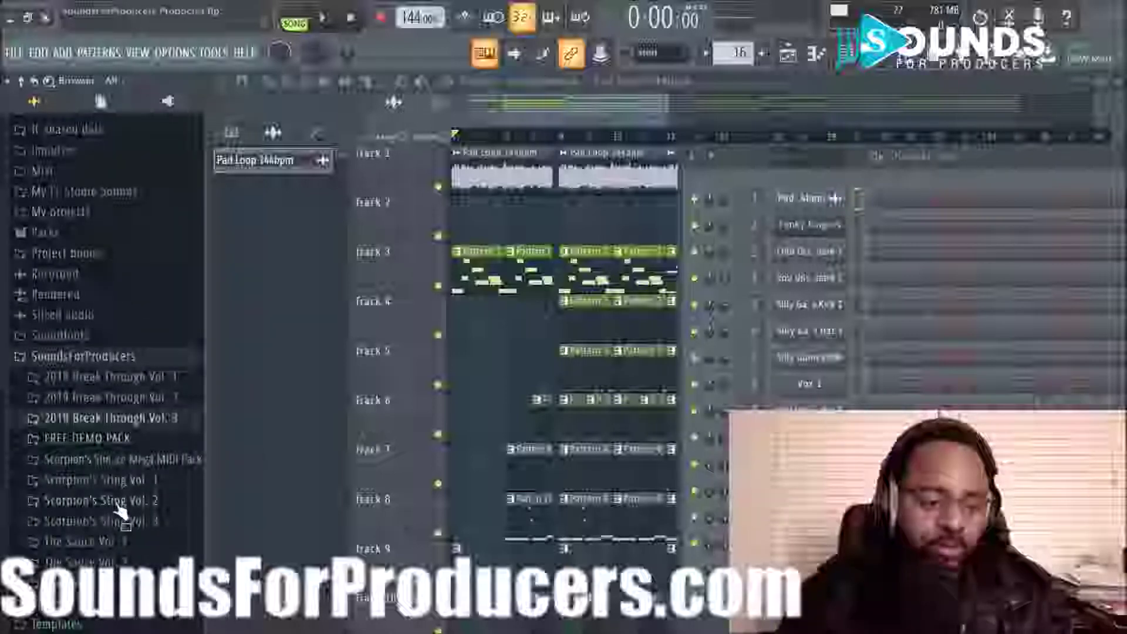
Step: Examine the pad loops in the Scorpion's Sting Vol. 2 and Scorpion's Sting Vol. 1 folders
click(118, 502)
click(110, 516)
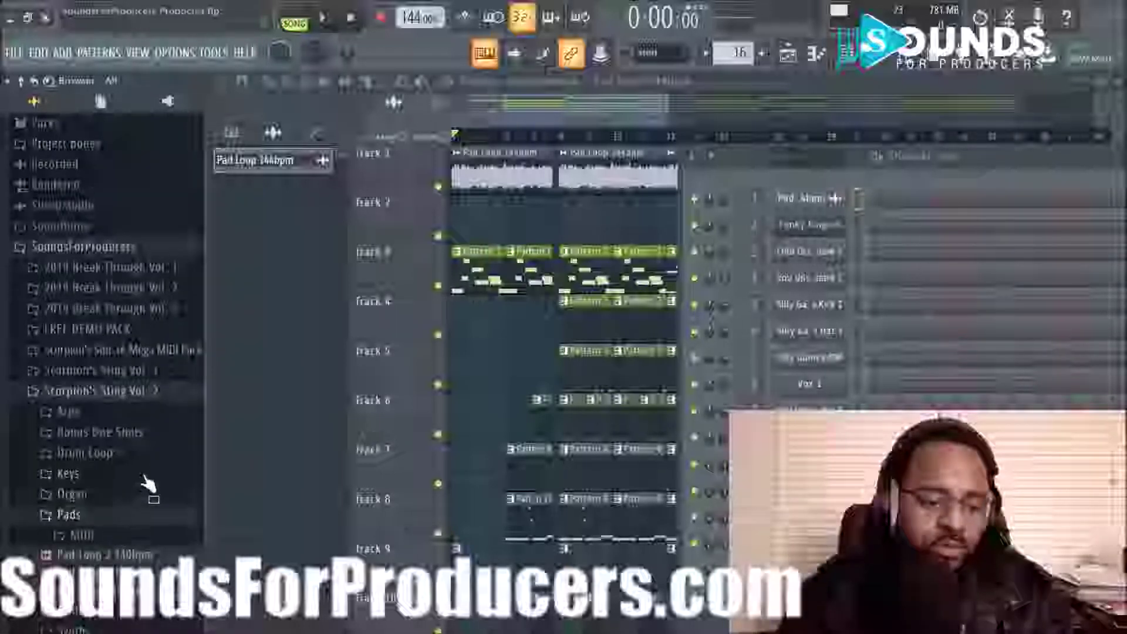
click(120, 405)
click(98, 258)
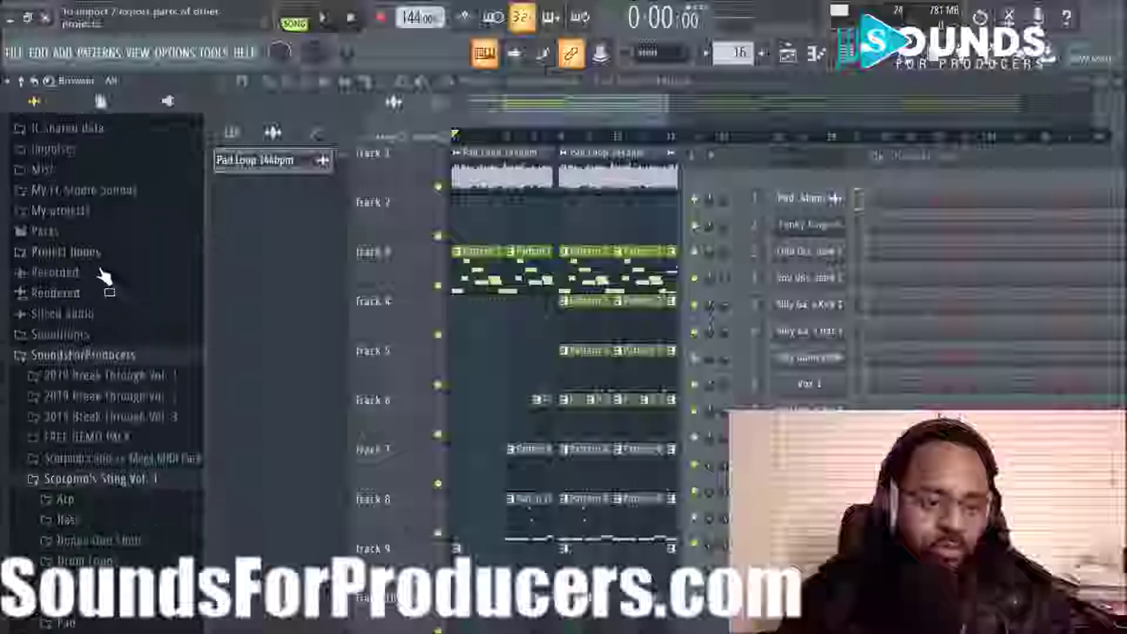
scroll(106, 510, down, 2)
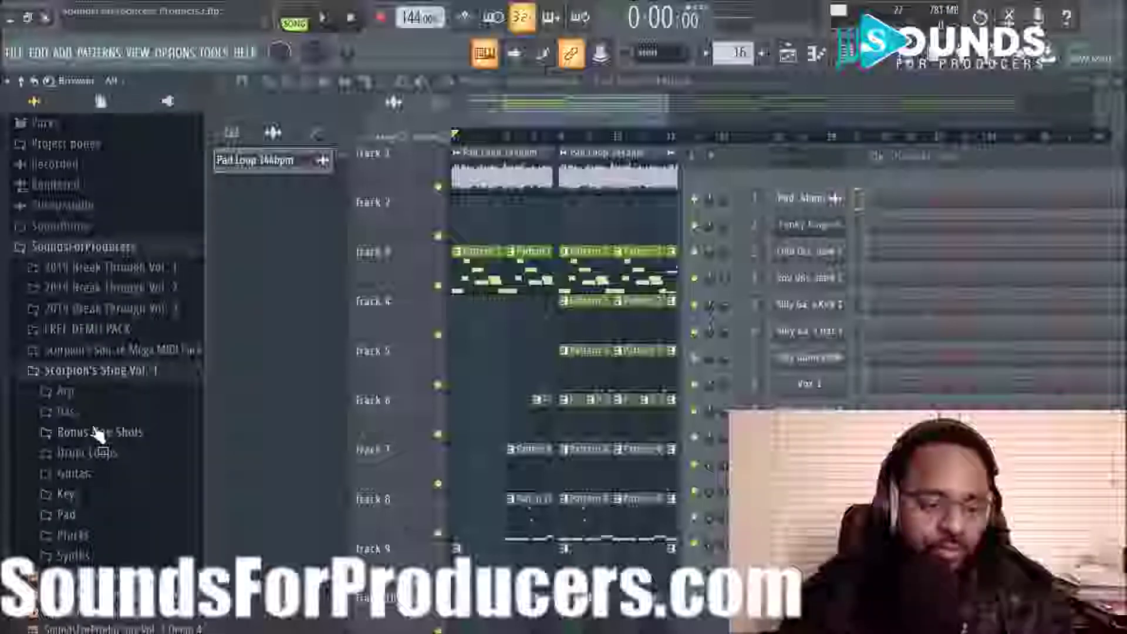
click(91, 516)
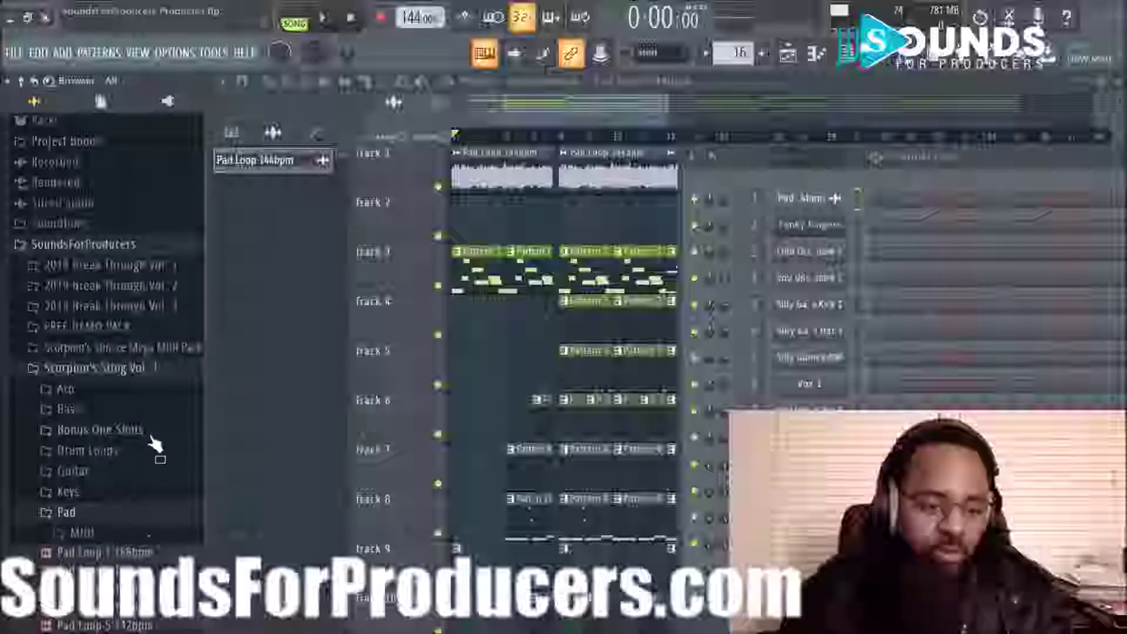
scroll(155, 447, down, 2)
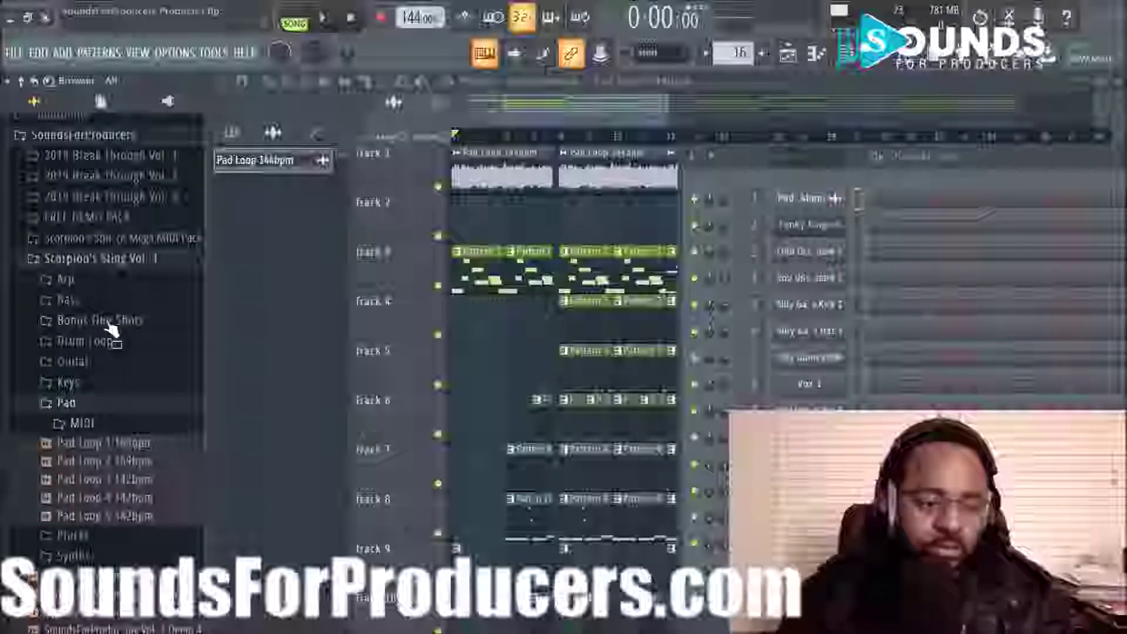
click(93, 258)
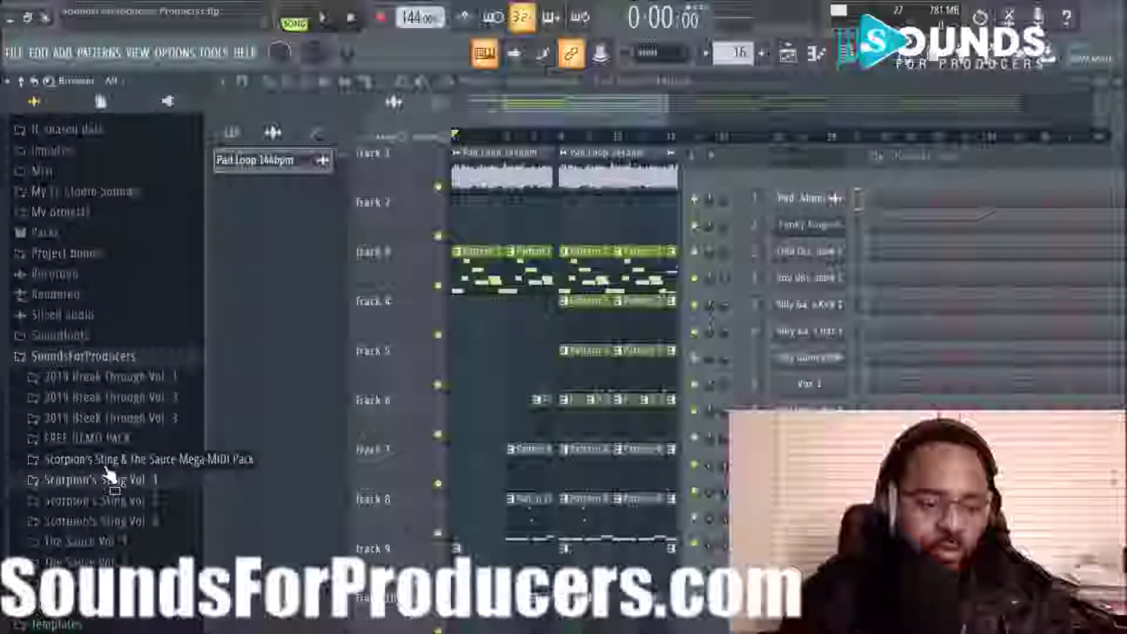
Step: Check the Scorpion's Sting & The Sauce Mega MIDI Pack entry and the Pad folder of 2019 Break Through Vol. 3
click(104, 463)
click(105, 464)
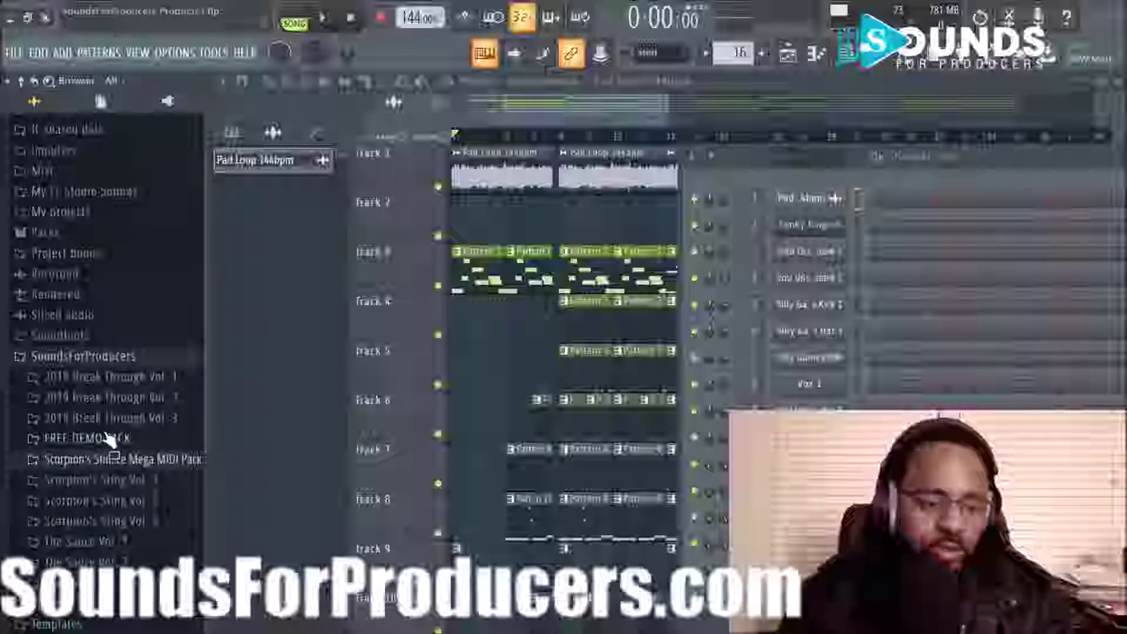
click(103, 414)
drag(104, 413, 97, 453)
click(93, 457)
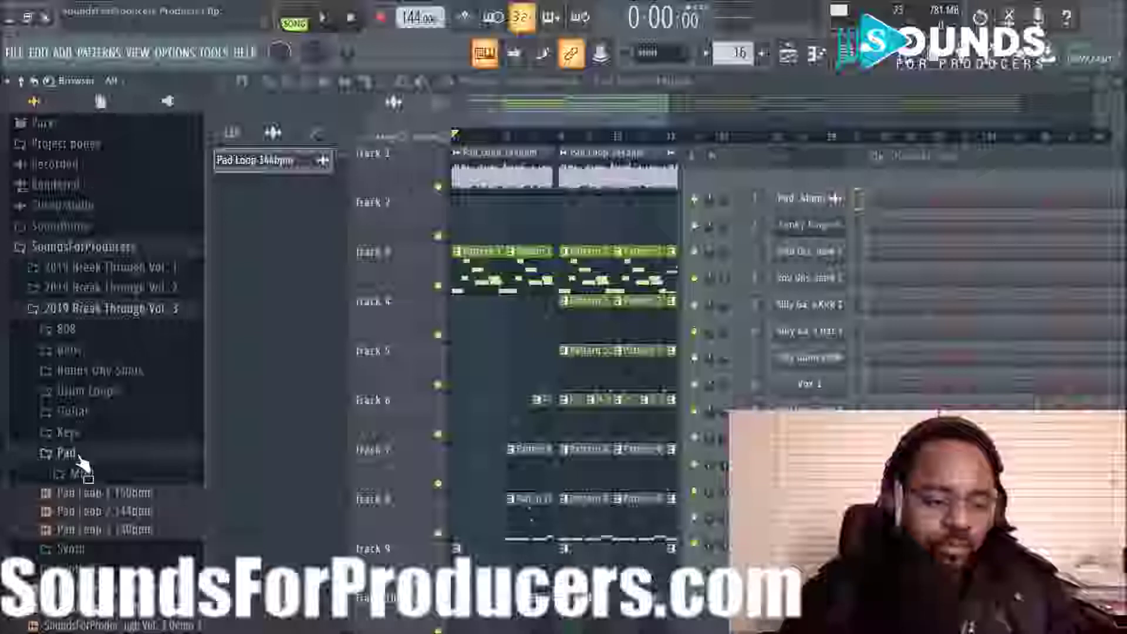
click(97, 309)
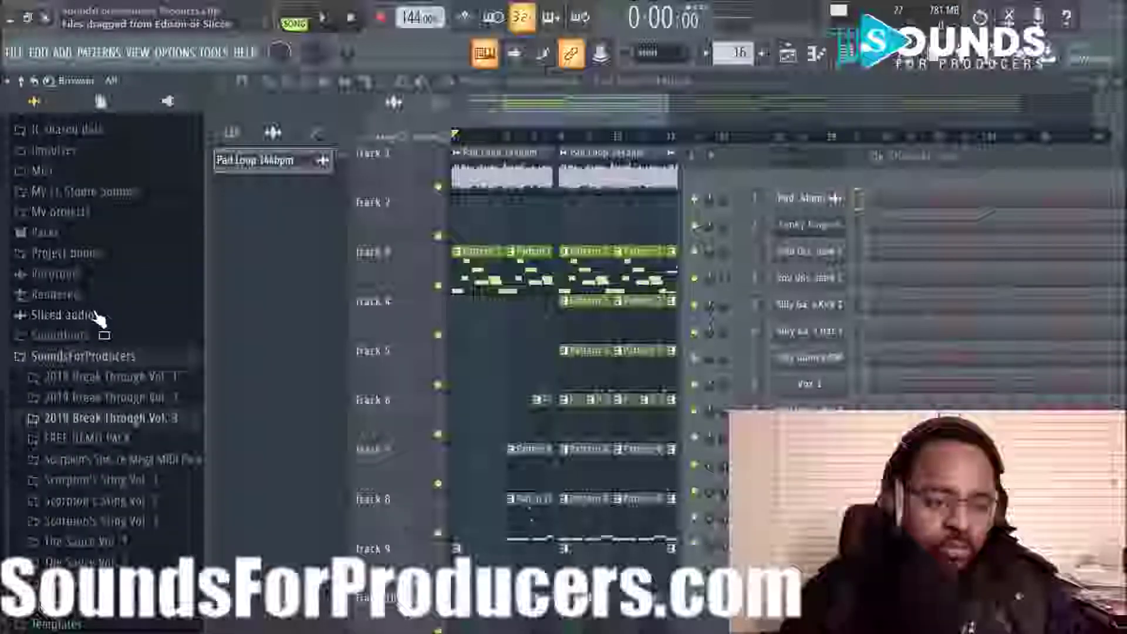
Step: Look through the Pad folder of 2019 Break Through Vol. 2 and the contents of 2019 Break Through Vol. 1
click(96, 398)
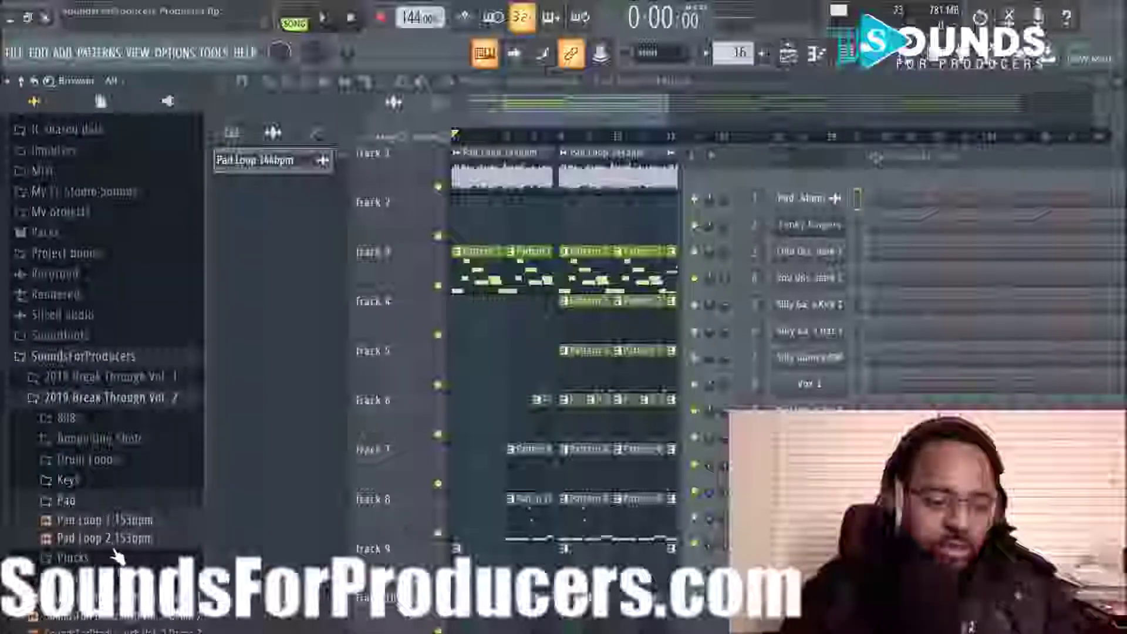
click(94, 501)
click(88, 377)
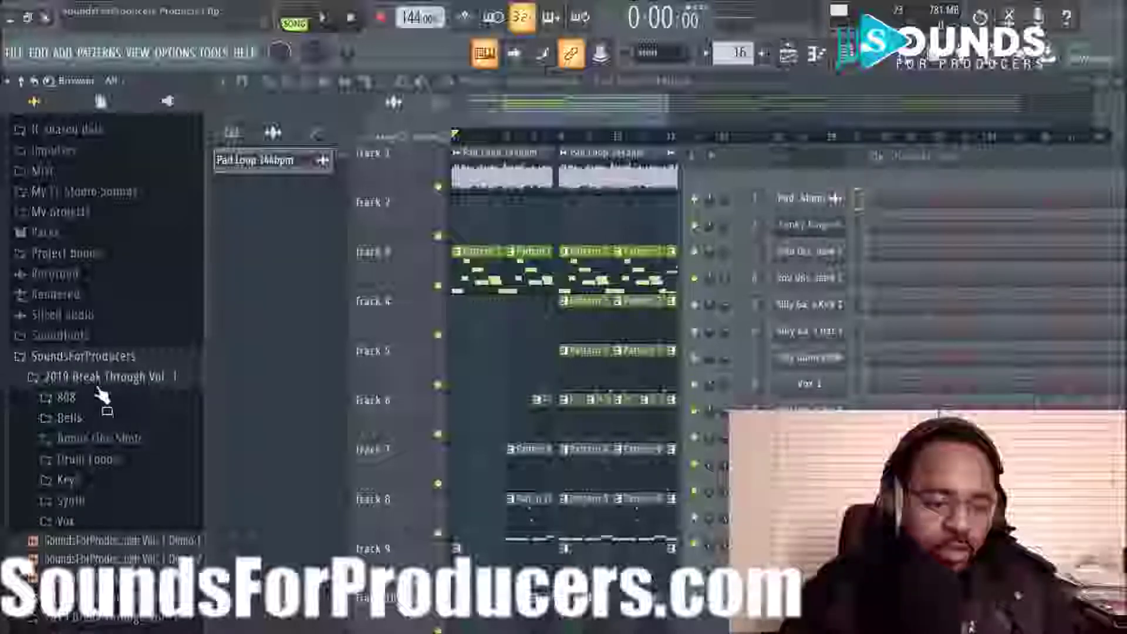
click(100, 379)
Step: Preview Pad Loop 1 153bpm from the Pad folder of 2019 Break Through Vol. 2 and collapse the pack
click(104, 399)
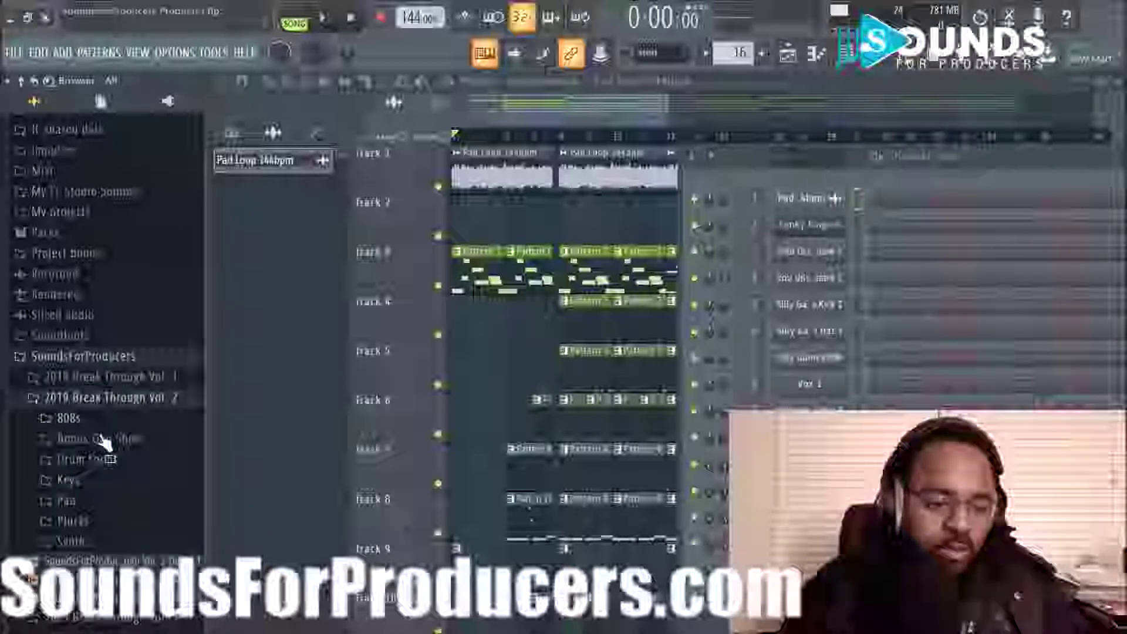
click(100, 502)
click(103, 539)
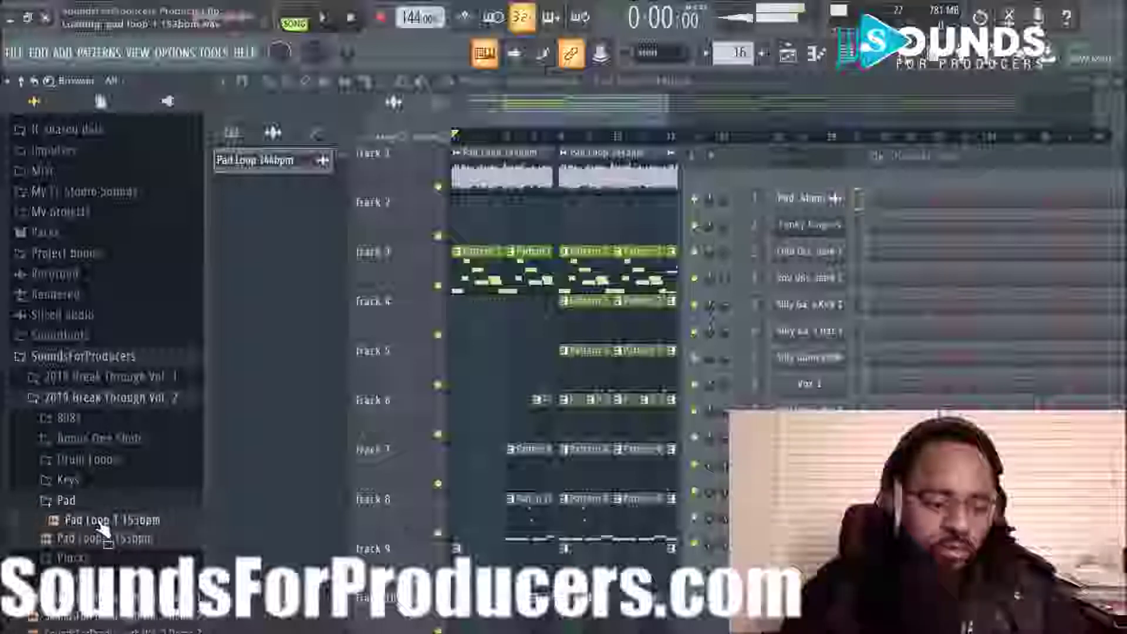
click(97, 397)
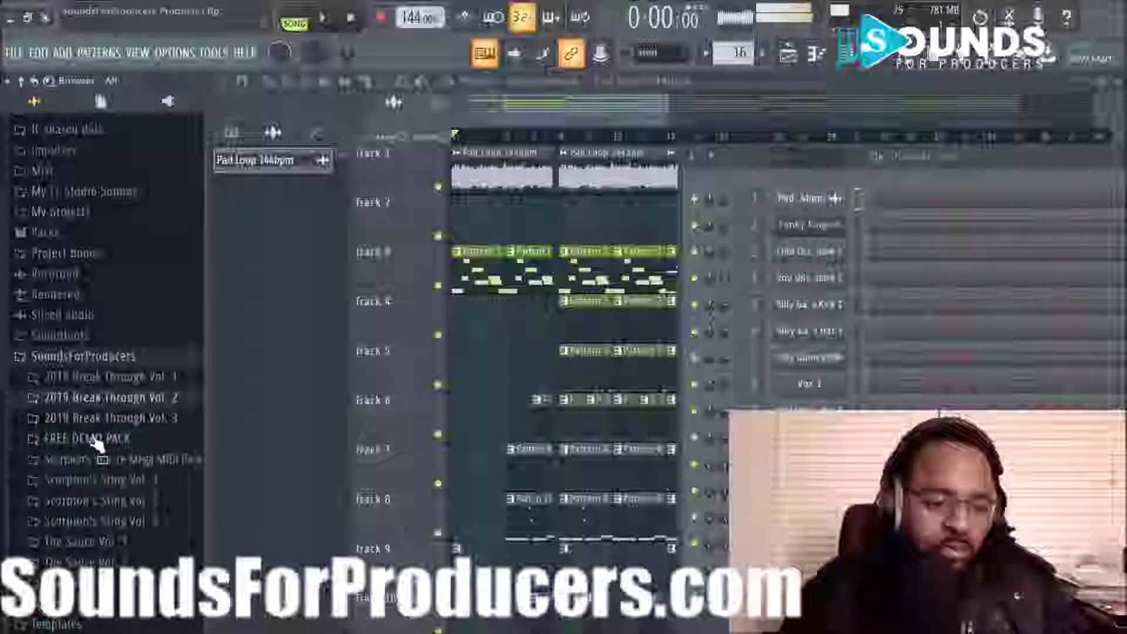
Step: Preview the pad loops in 2019 Break Through Vol. 3 and compare Pad Loop 2 144bpm with the Pad Loop 144bpm channel's sample
click(93, 418)
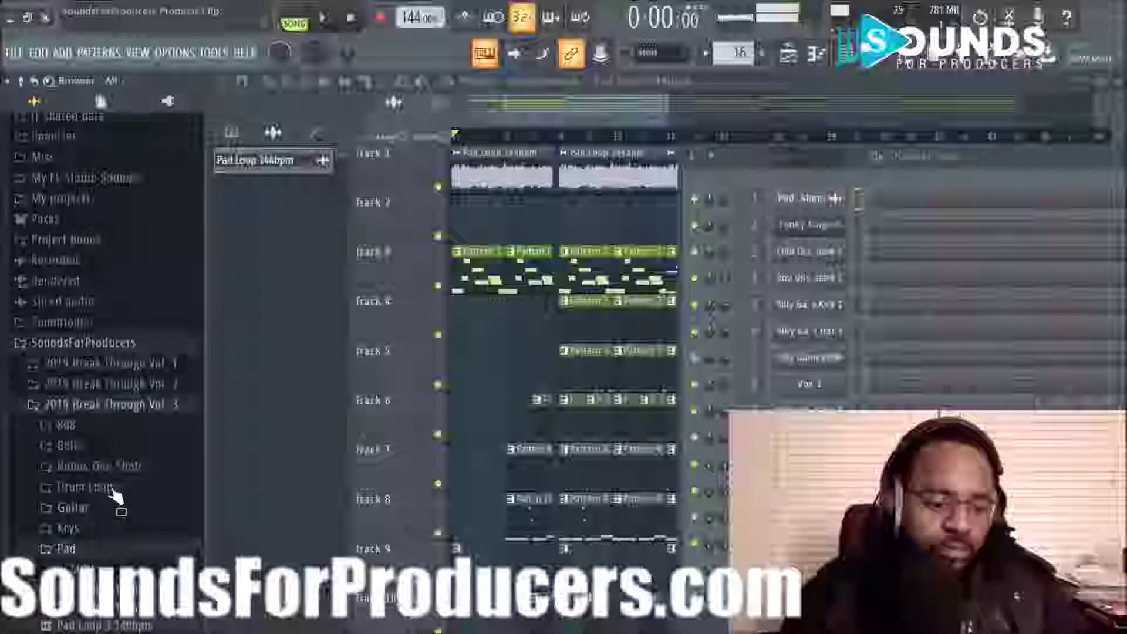
click(109, 543)
click(88, 371)
click(91, 389)
click(94, 407)
click(90, 391)
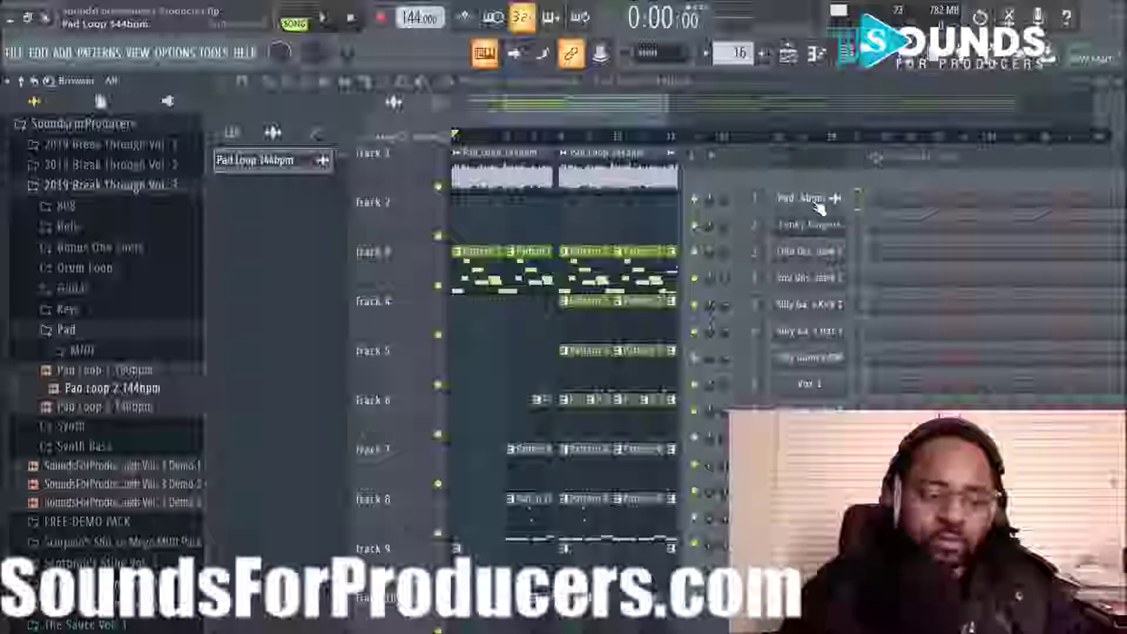
click(818, 200)
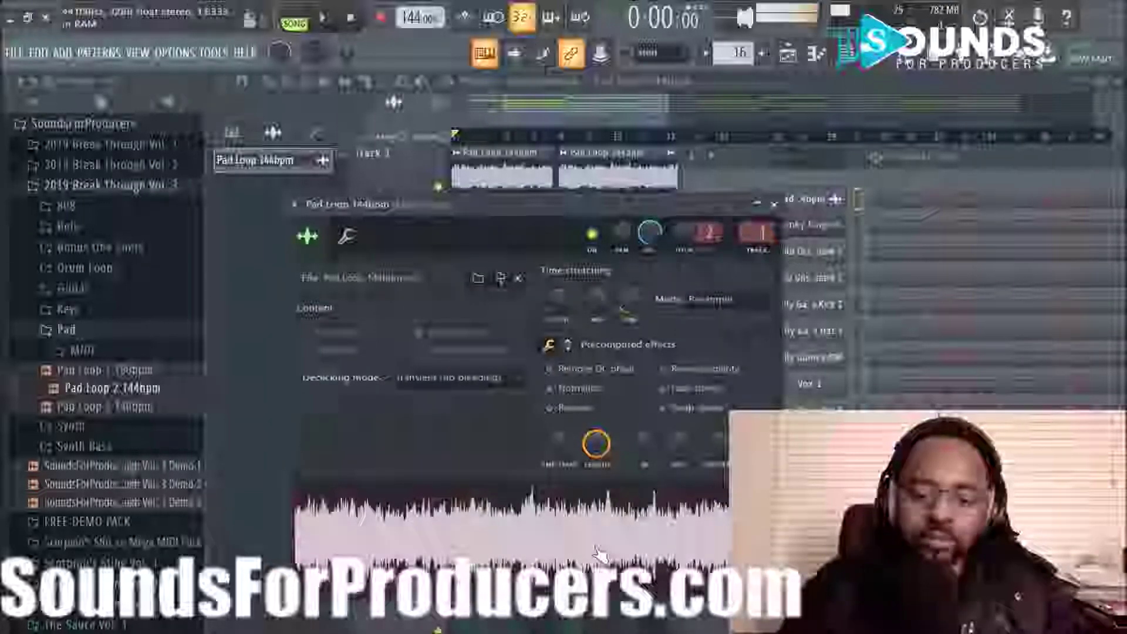
click(773, 203)
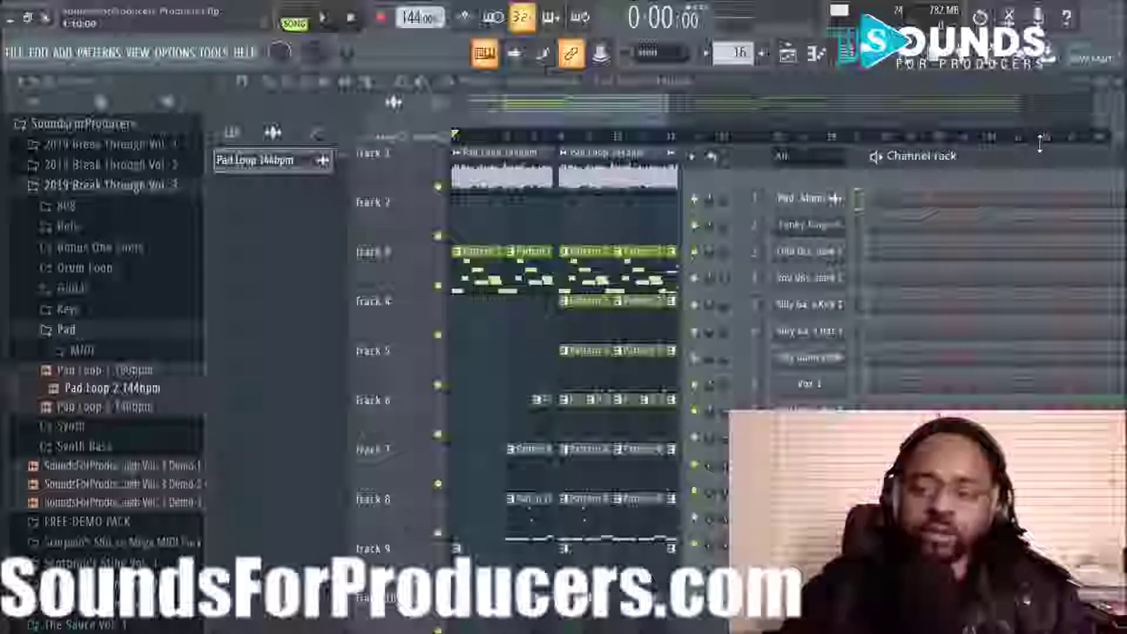
Step: Hide the Browser and reposition the Channel rack over the upper tracks of the playlist
drag(1018, 155, 1000, 245)
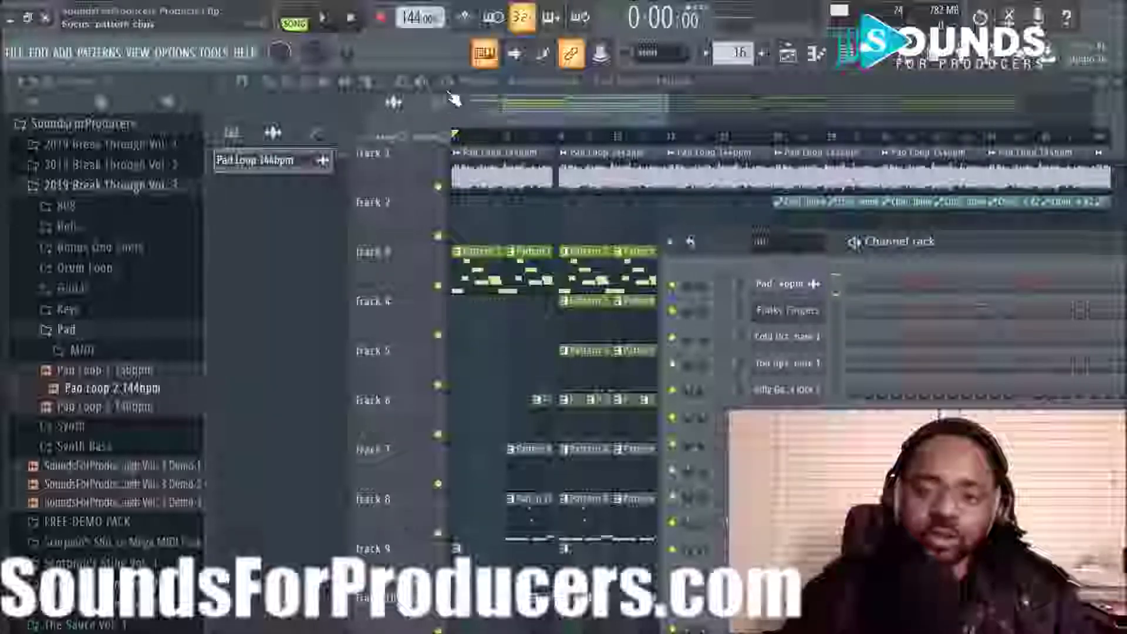
click(913, 64)
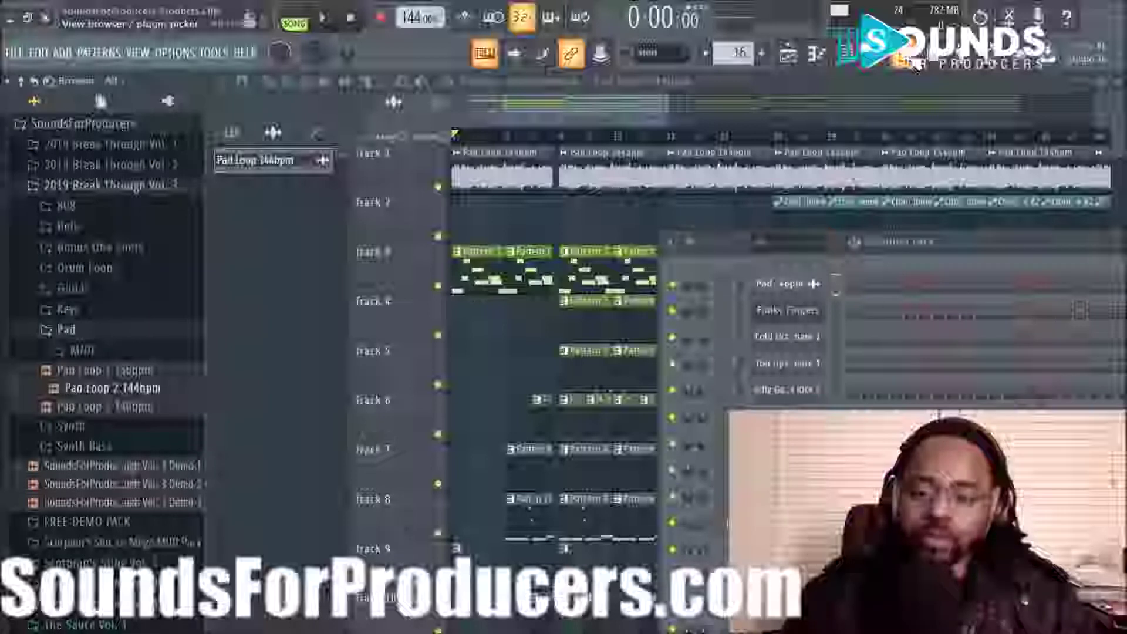
click(913, 65)
drag(819, 234, 819, 187)
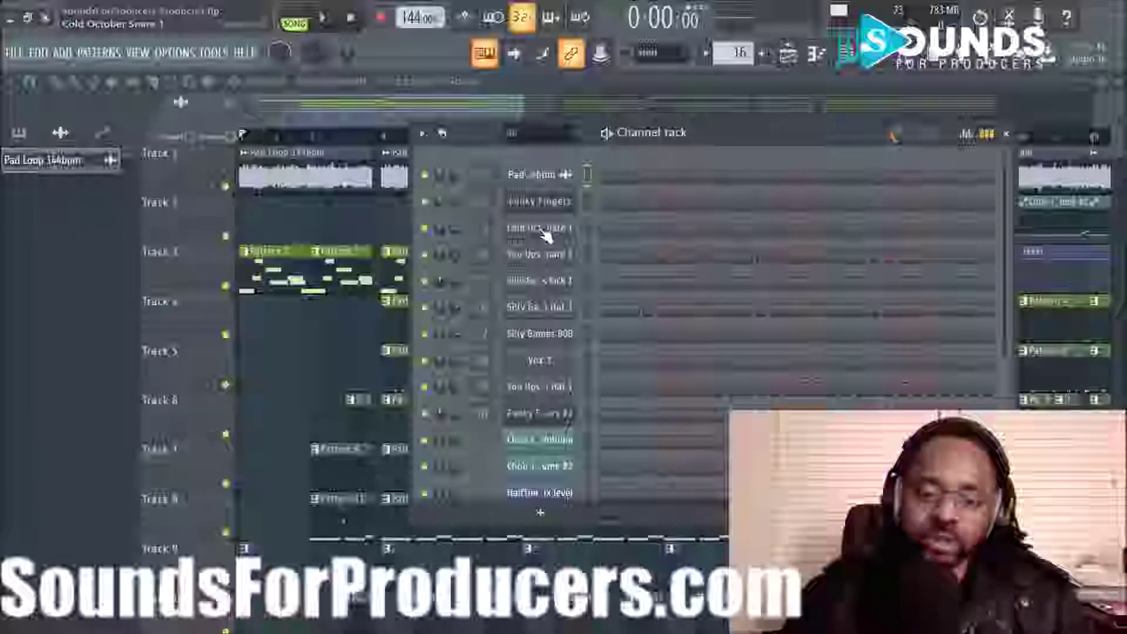
Step: Select the Funky Fingers channel, and show the Browser again to view the loading options for Pad Loop 1 150bpm
click(587, 202)
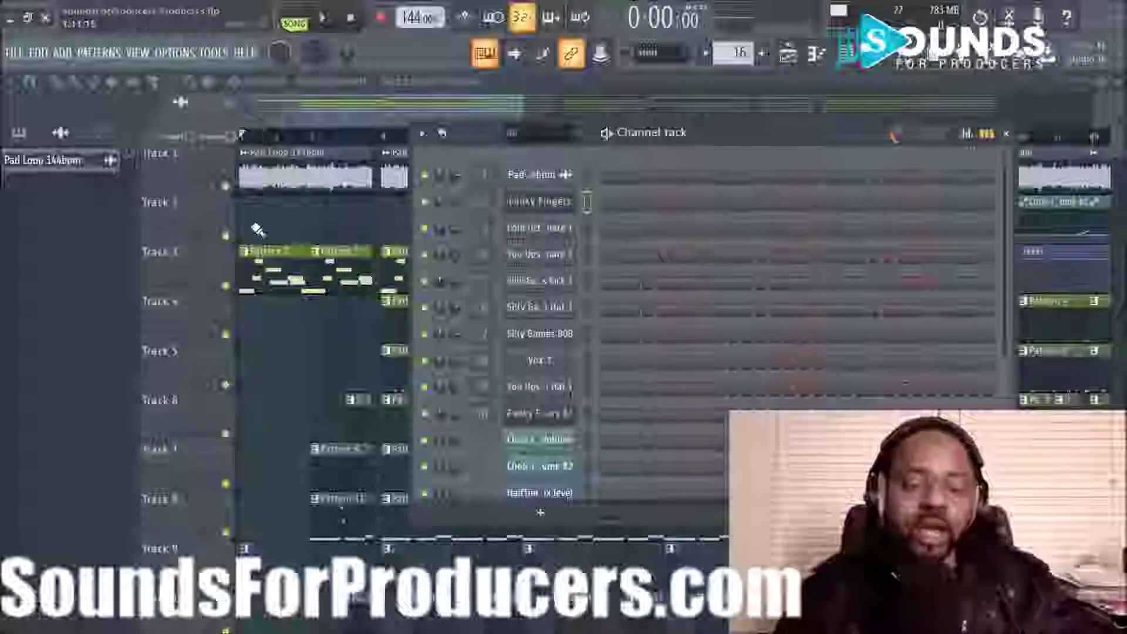
click(846, 53)
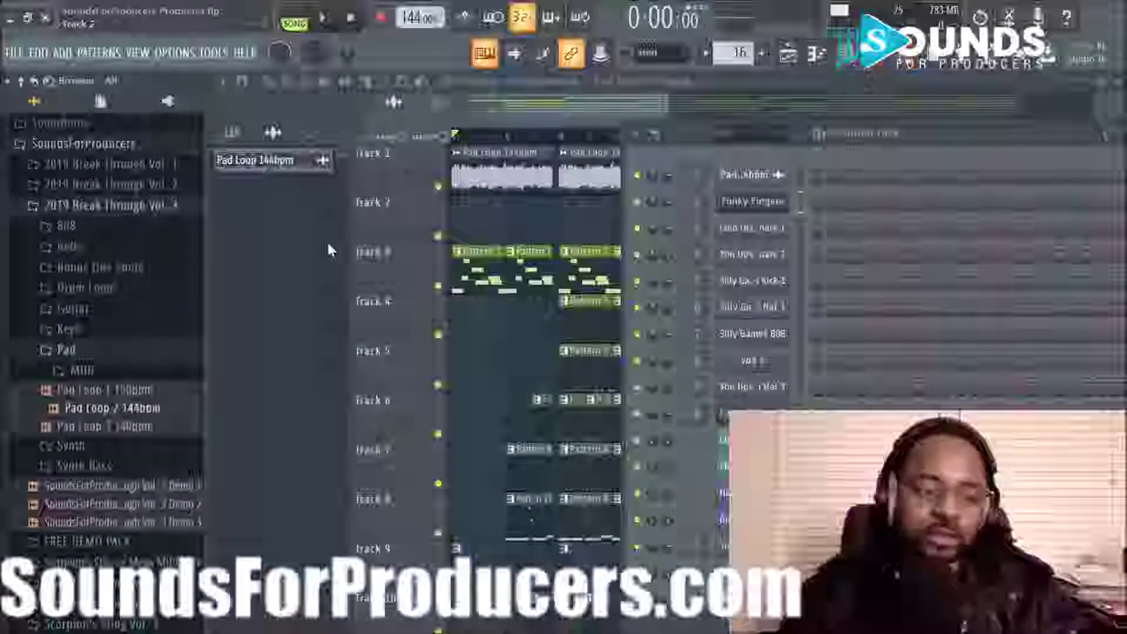
right_click(87, 397)
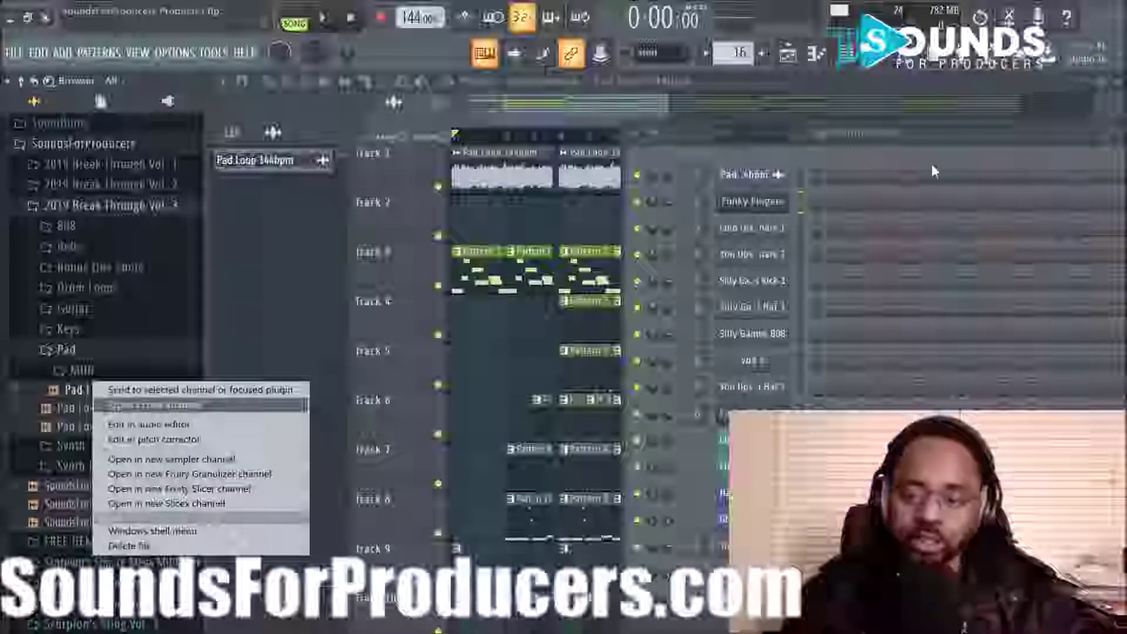
click(958, 137)
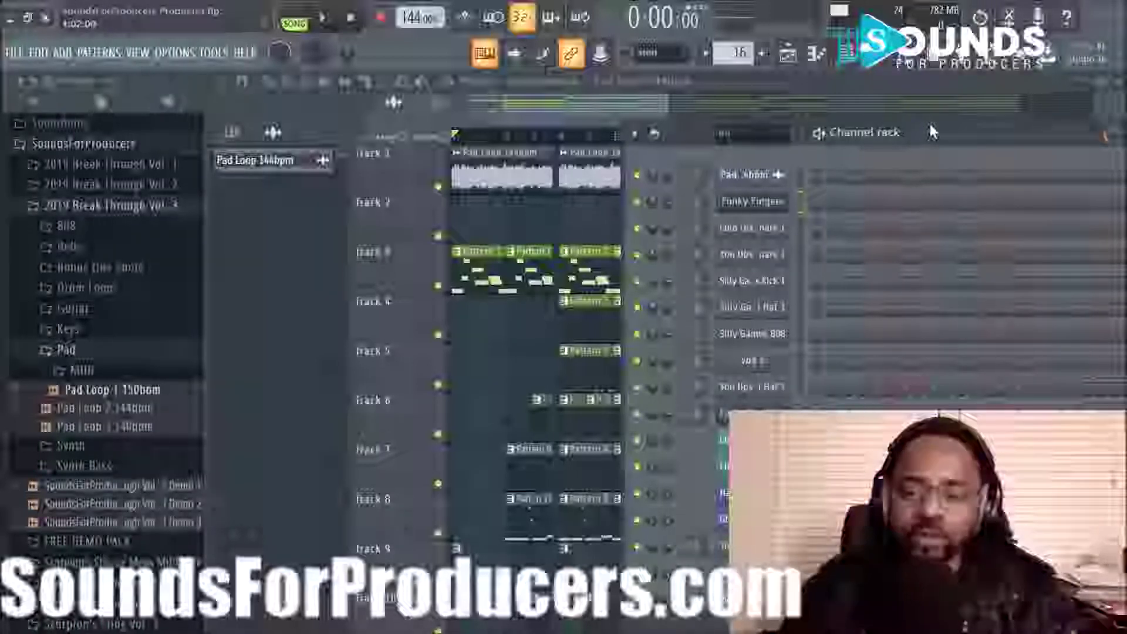
Step: Move the Channel rack fully into view and inspect the Cold October Snare 1 channel settings
drag(928, 121, 659, 196)
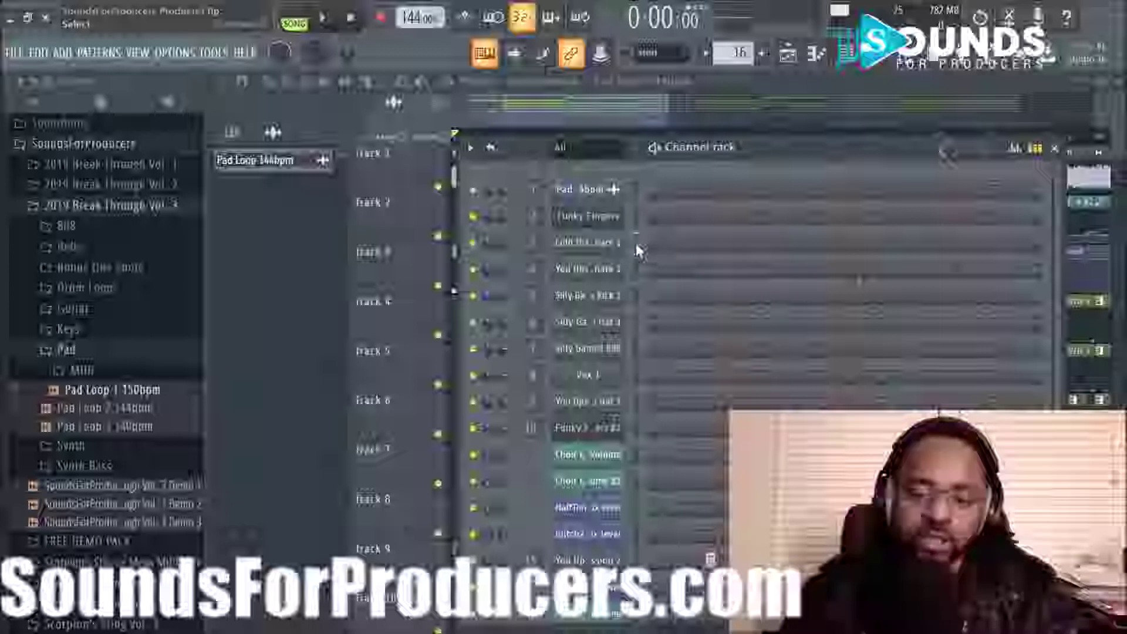
click(585, 246)
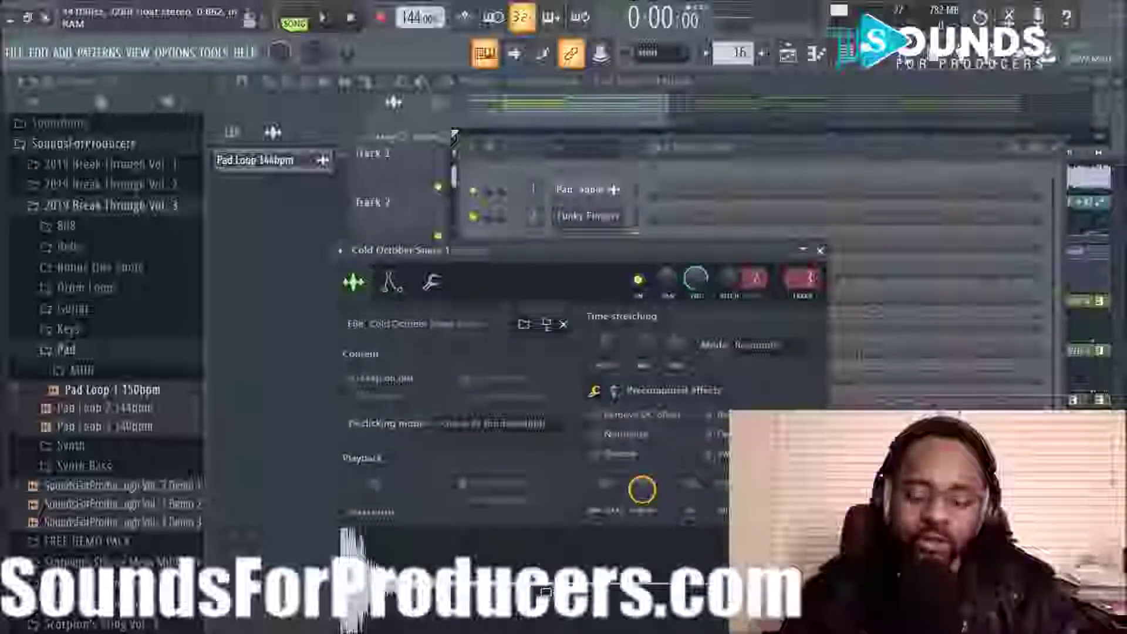
click(821, 249)
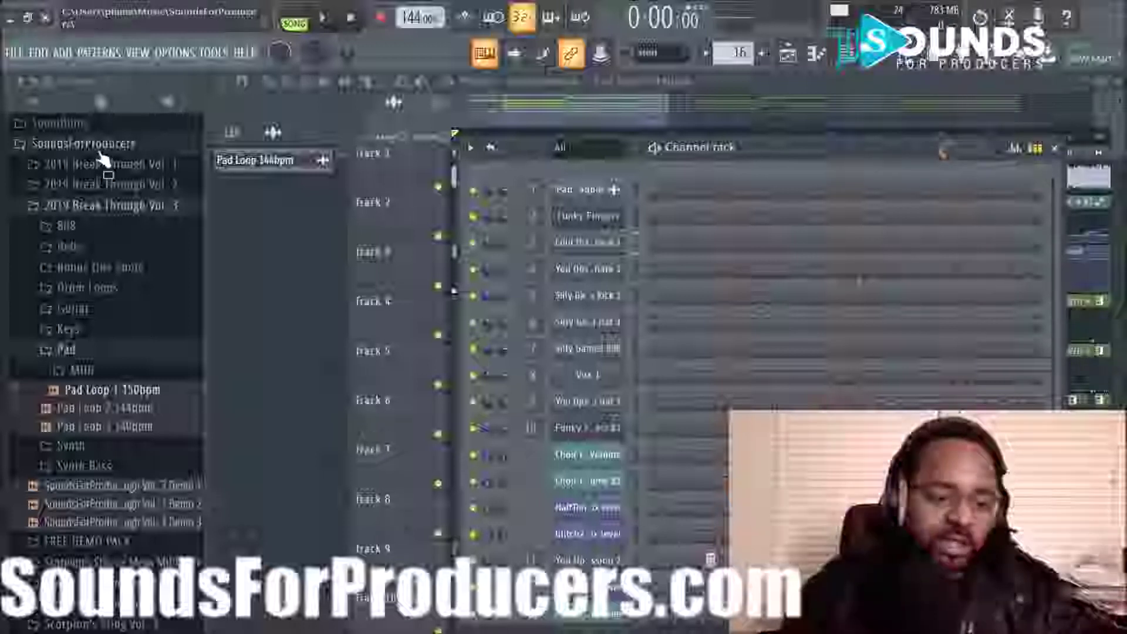
Step: View the Snares in the Bonus One Shots folder of 2019 Break Through Vol. 3 and collapse the pack
click(92, 269)
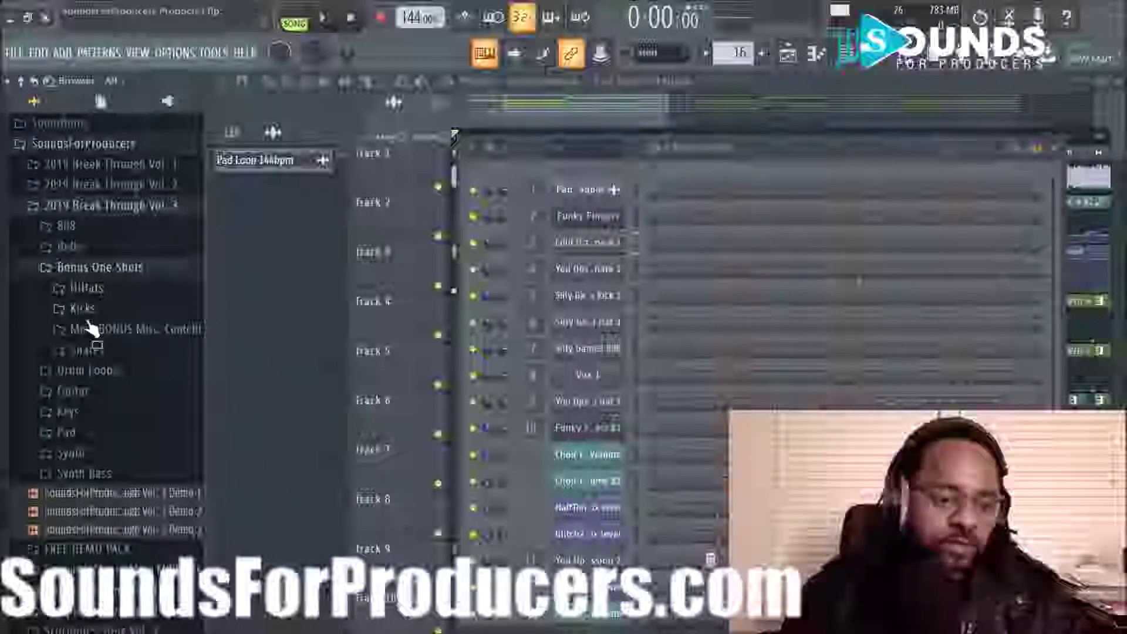
click(88, 352)
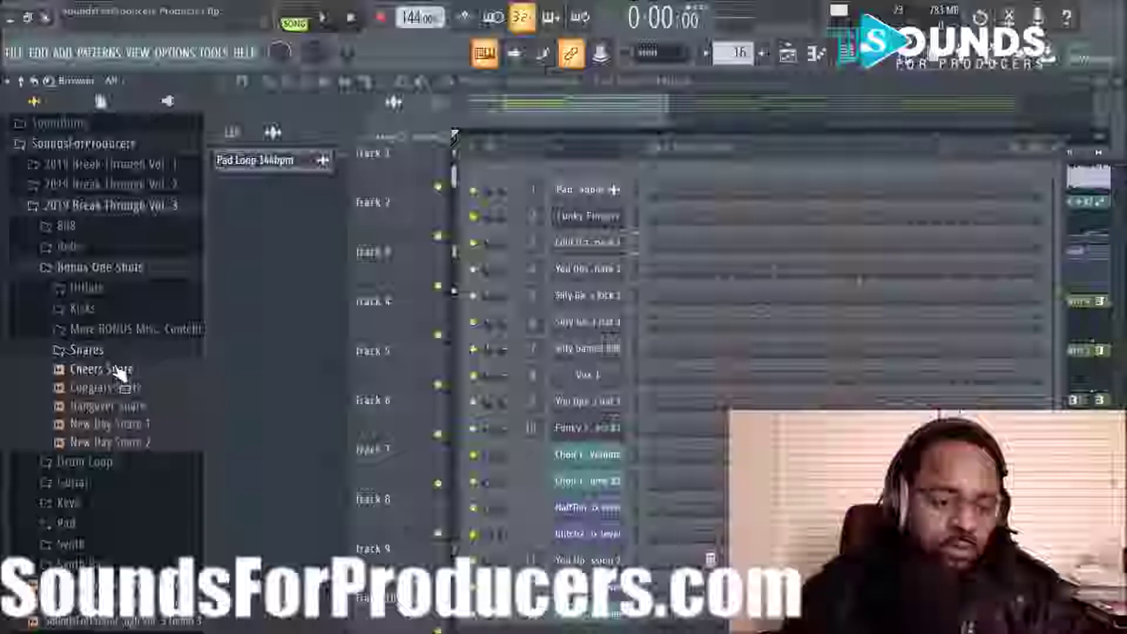
click(109, 351)
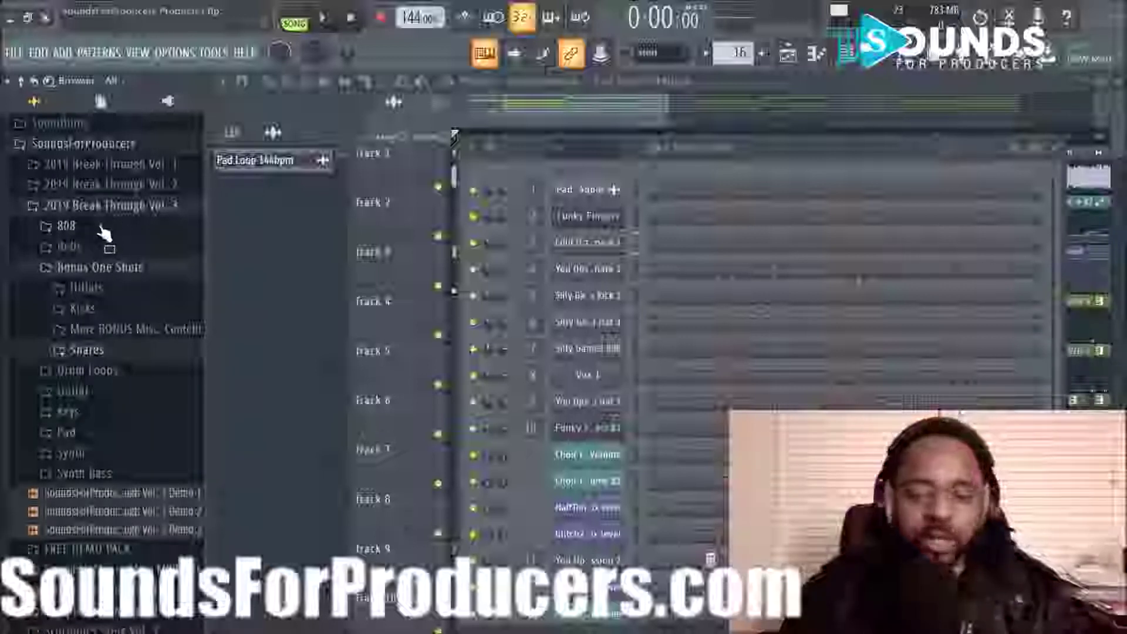
click(124, 205)
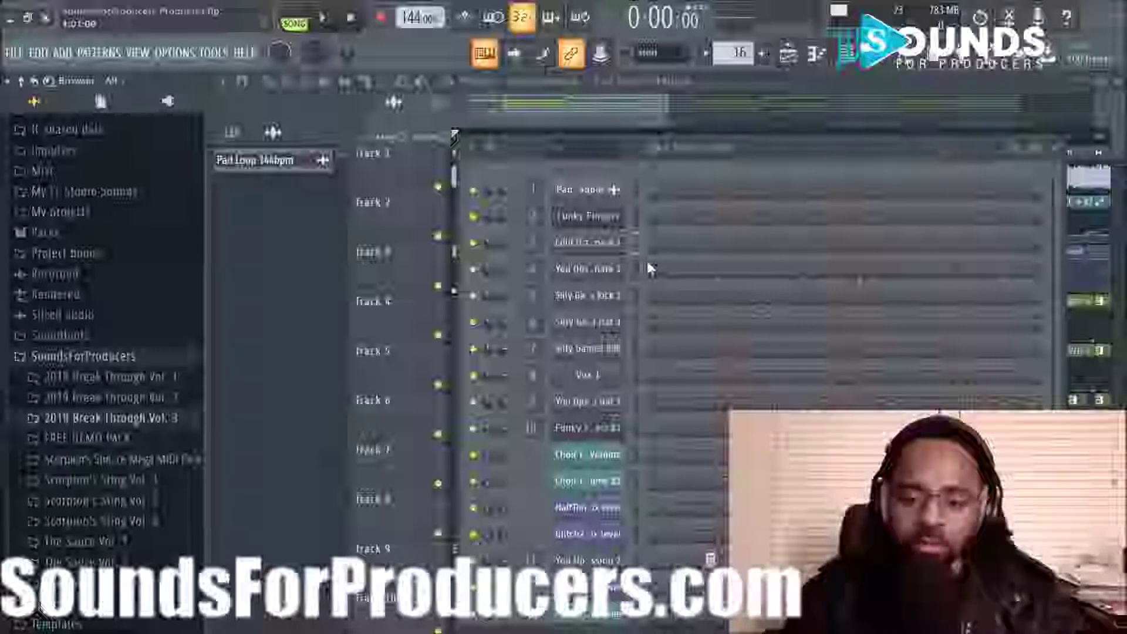
Step: Swap the two neighbouring snare channels in the Channel rack and restore their original order
click(633, 265)
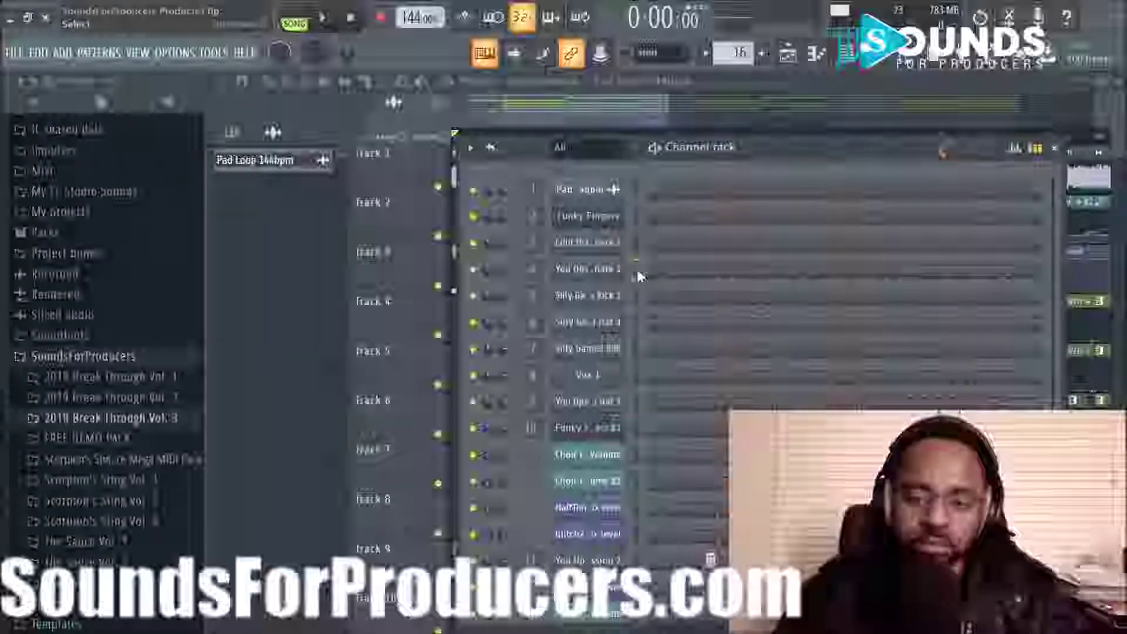
key(alt+Up)
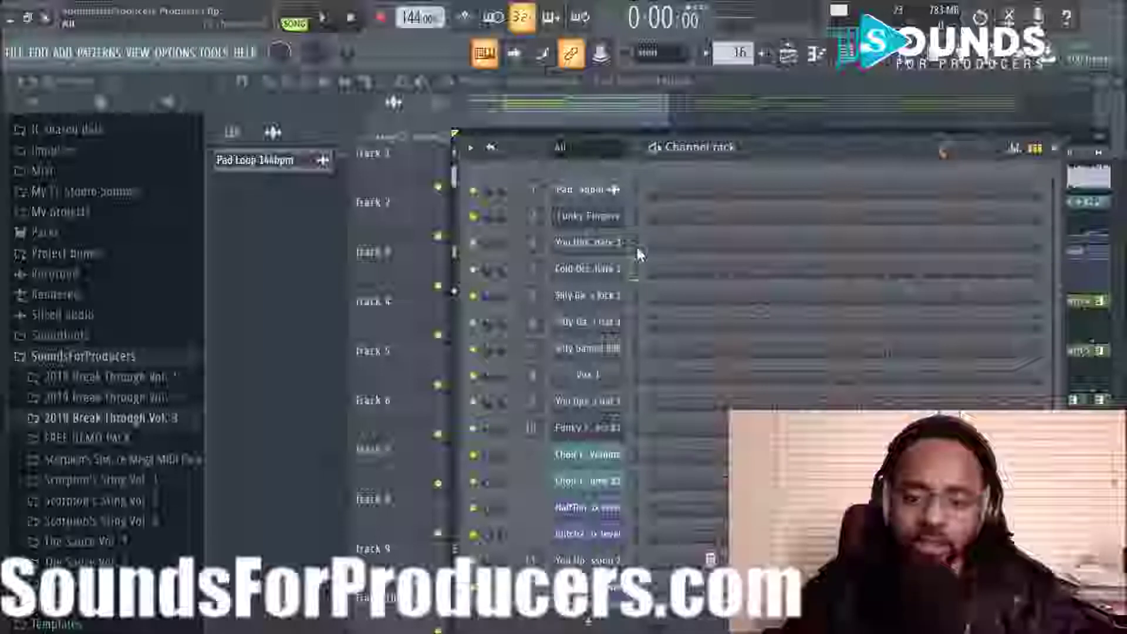
key(alt+Down)
key(alt+Down)
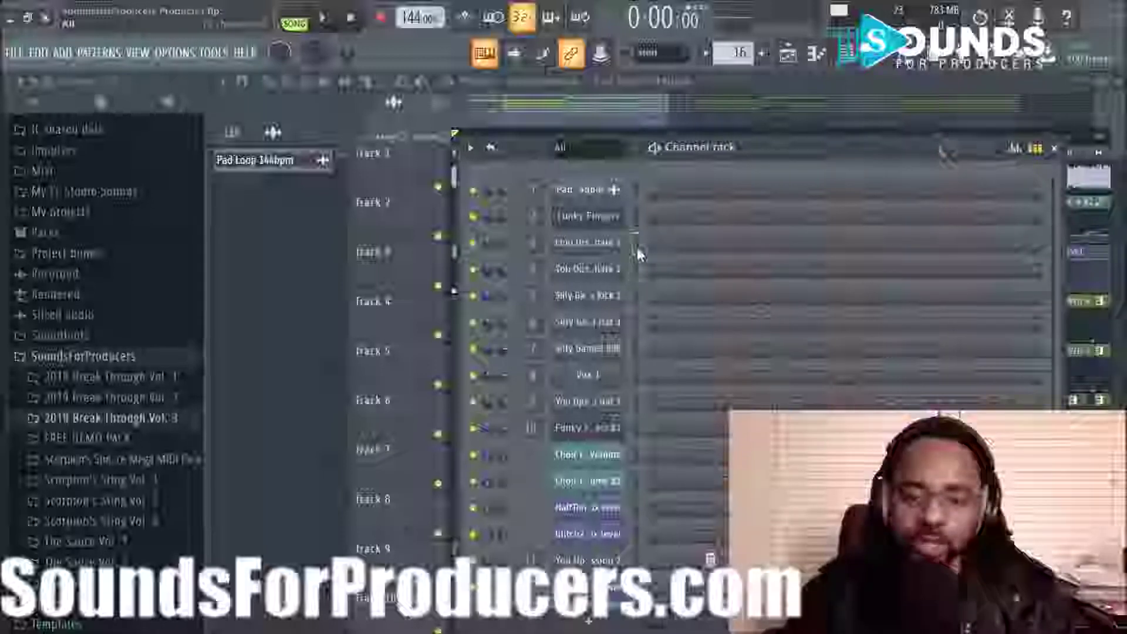
key(alt+Up)
key(alt+Up)
key(alt+Up)
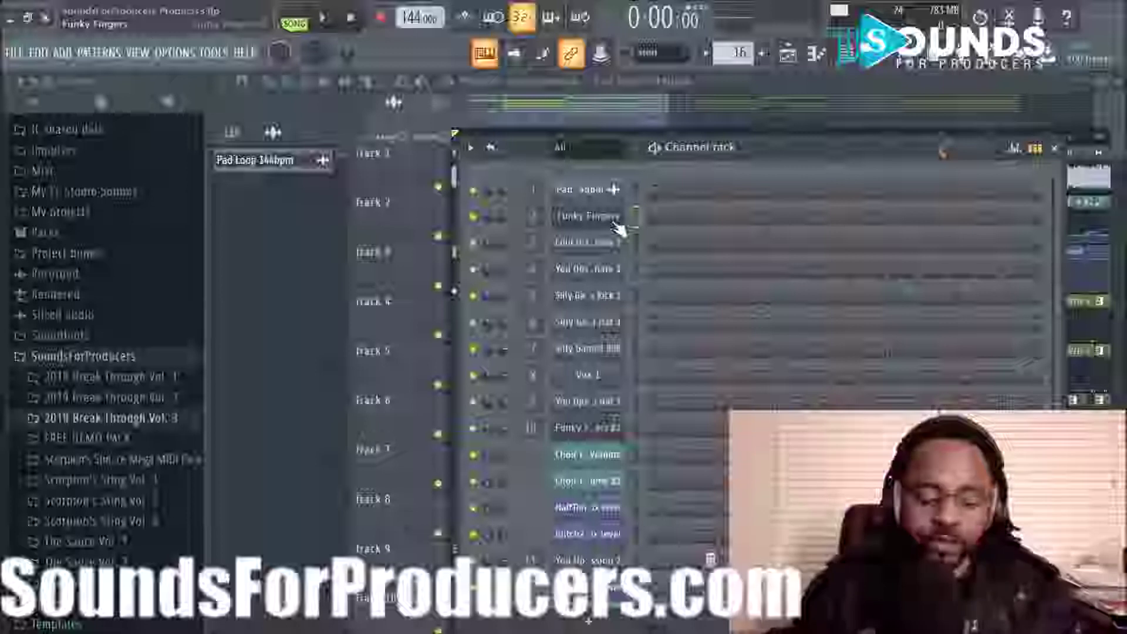
Step: Move the Funky Fingers channel down three places in the Channel rack and back up to its original place
key(alt+Down)
key(alt+Down)
key(alt+Down)
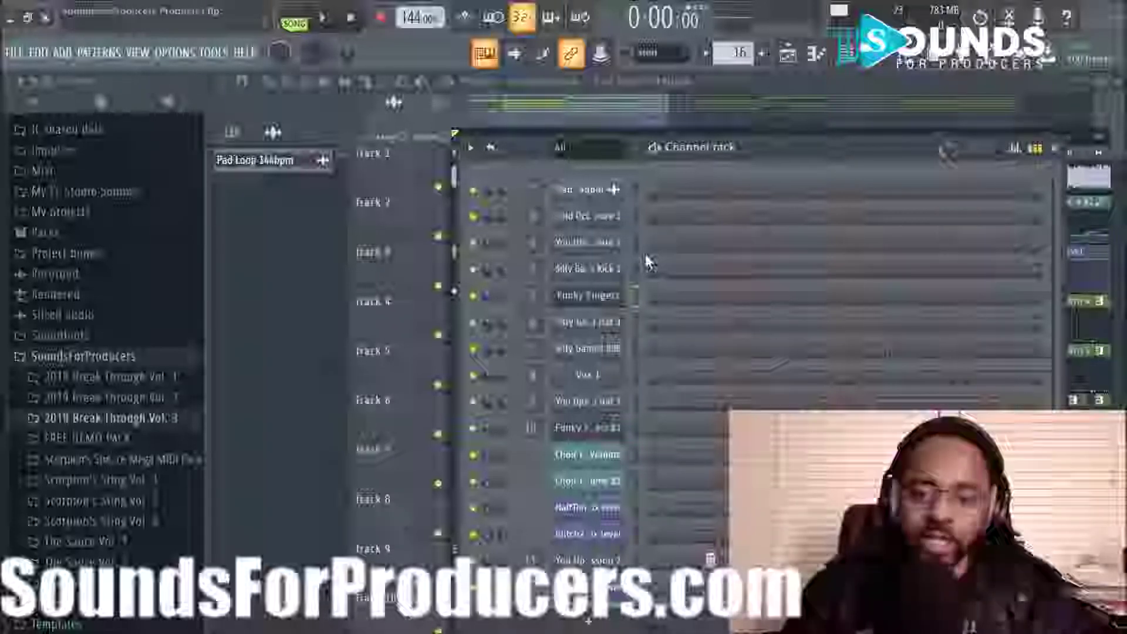
key(alt+Up)
key(alt+Up)
key(alt+Up)
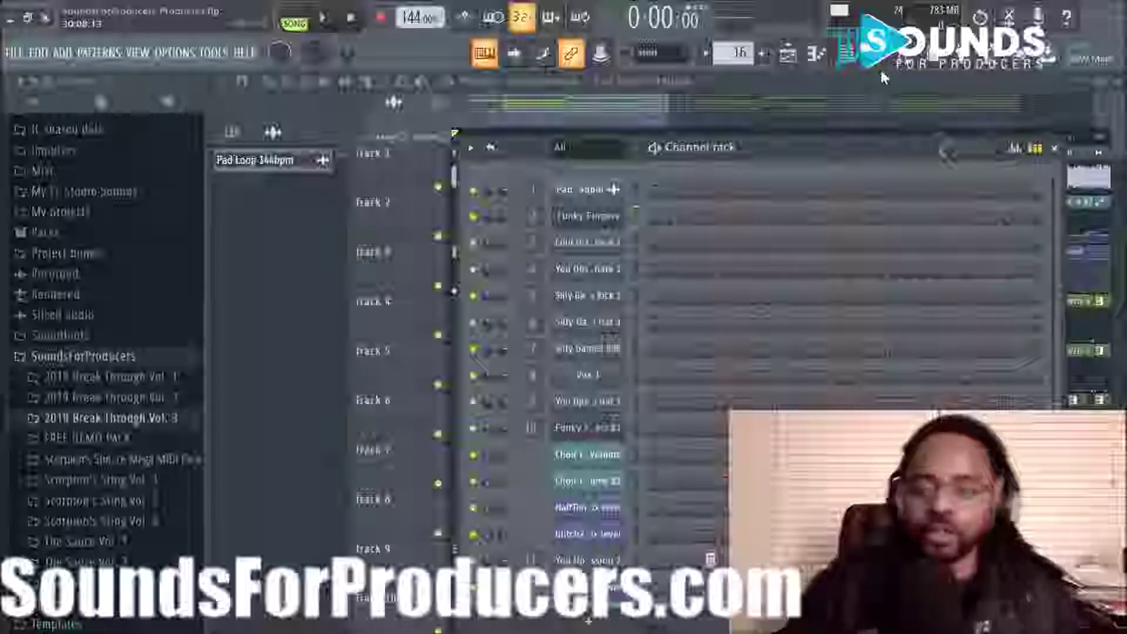
Step: Close the Channel rack and select Bell Loop 1 150bpm in the Bells folder of 2019 Break Through Vol. 3
click(852, 62)
scroll(792, 219, down, 5)
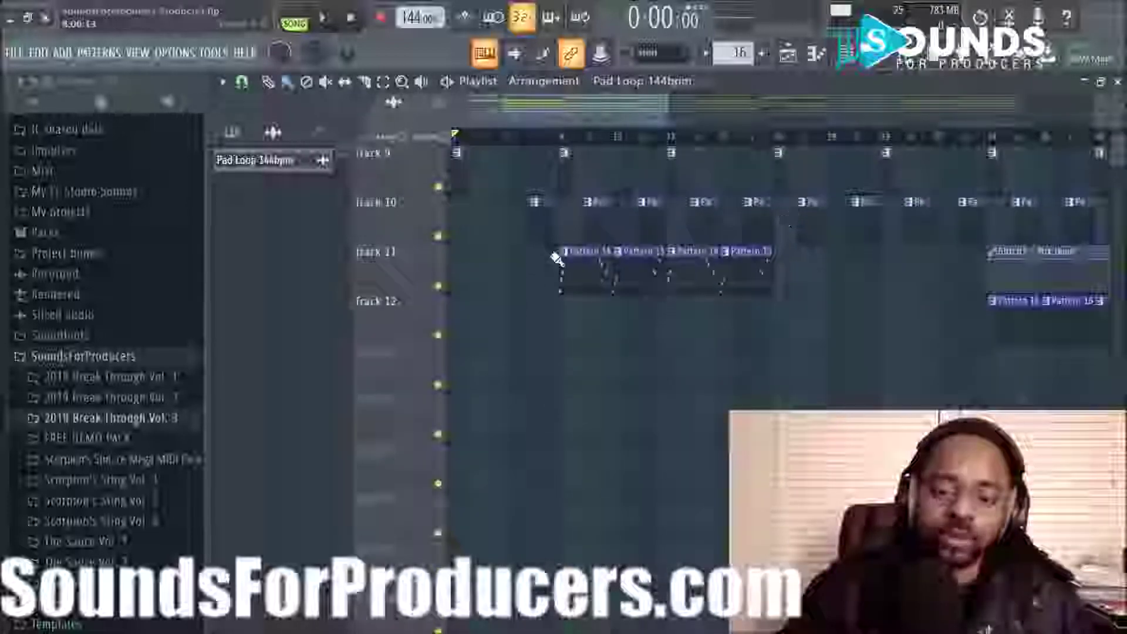
scroll(462, 286, down, 1)
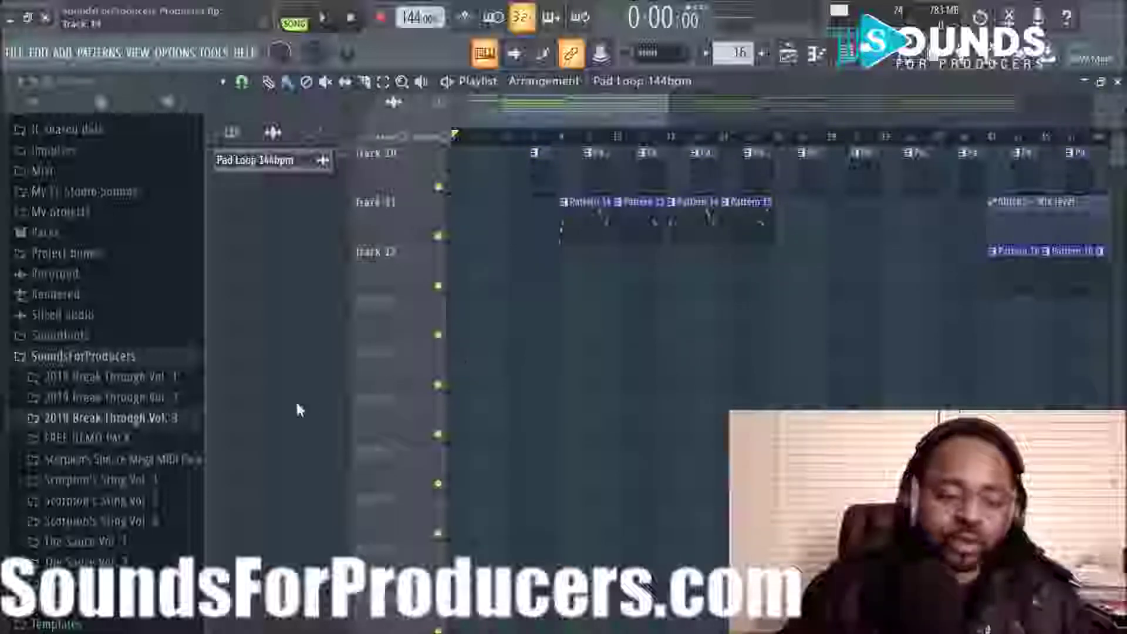
click(135, 420)
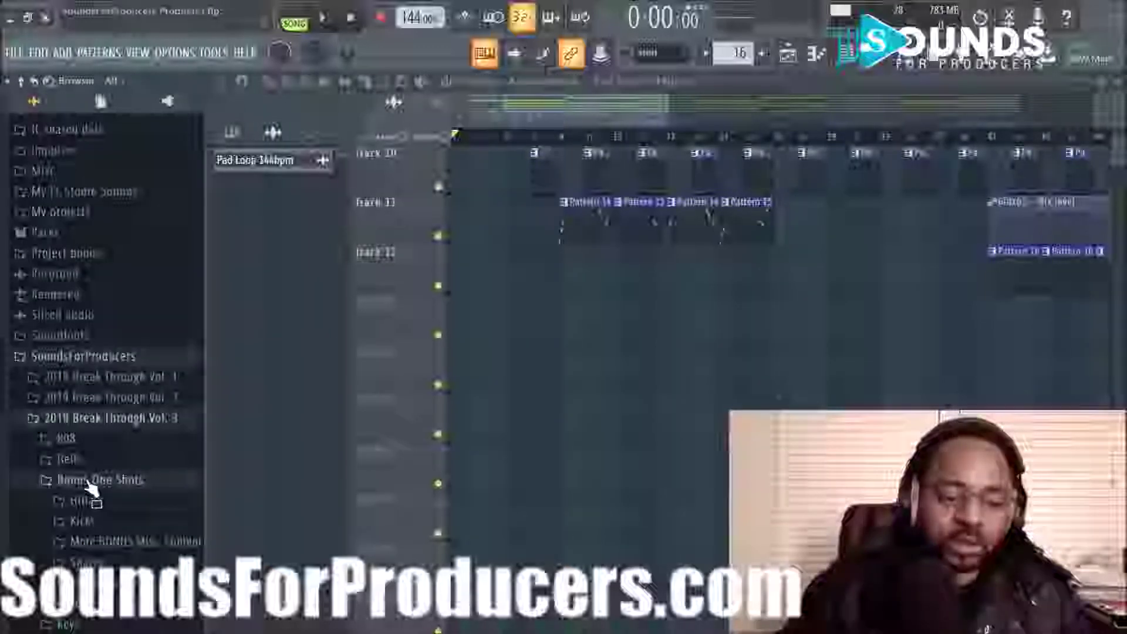
click(82, 461)
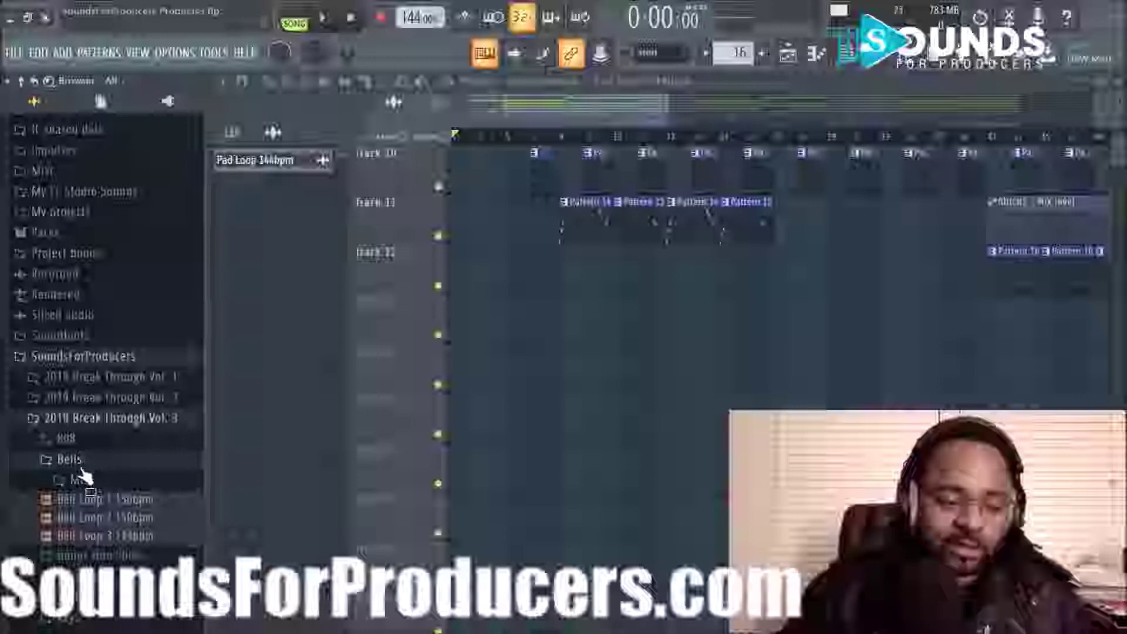
click(95, 506)
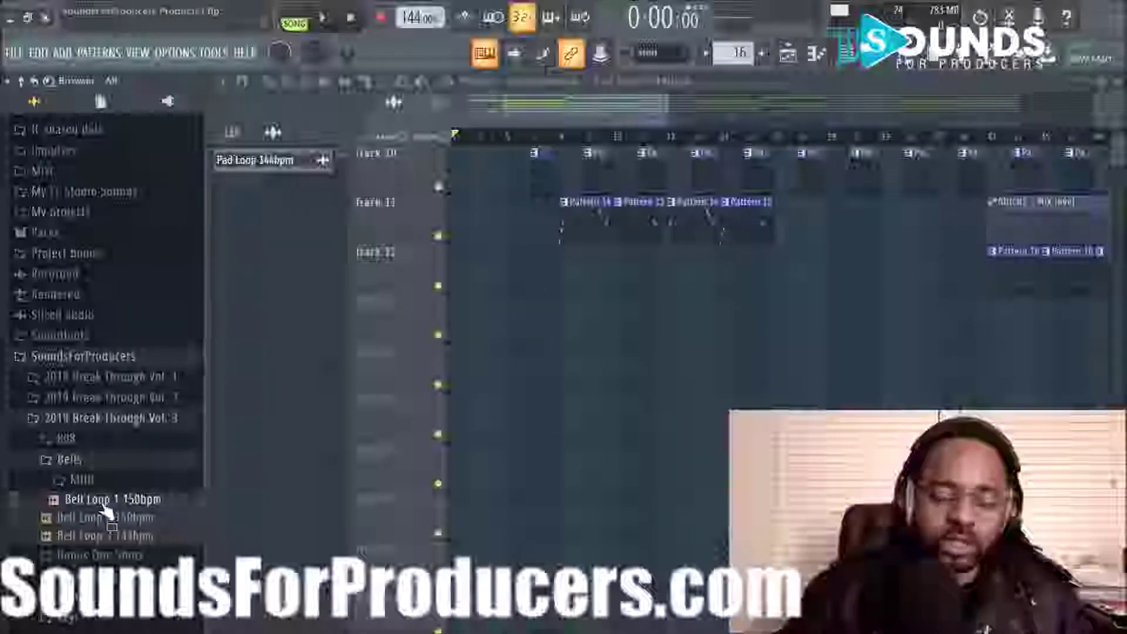
Step: Add Bell Loop 1 150bpm to playlist Track 14 as an instrument track and check its linked mixer track
drag(103, 506, 397, 365)
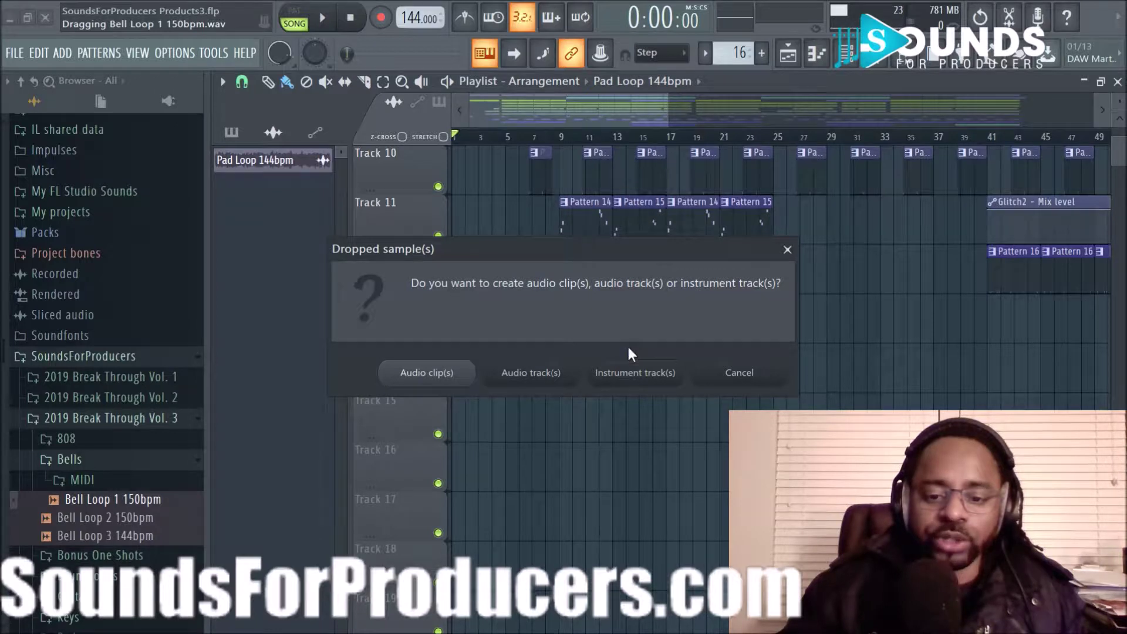
click(634, 372)
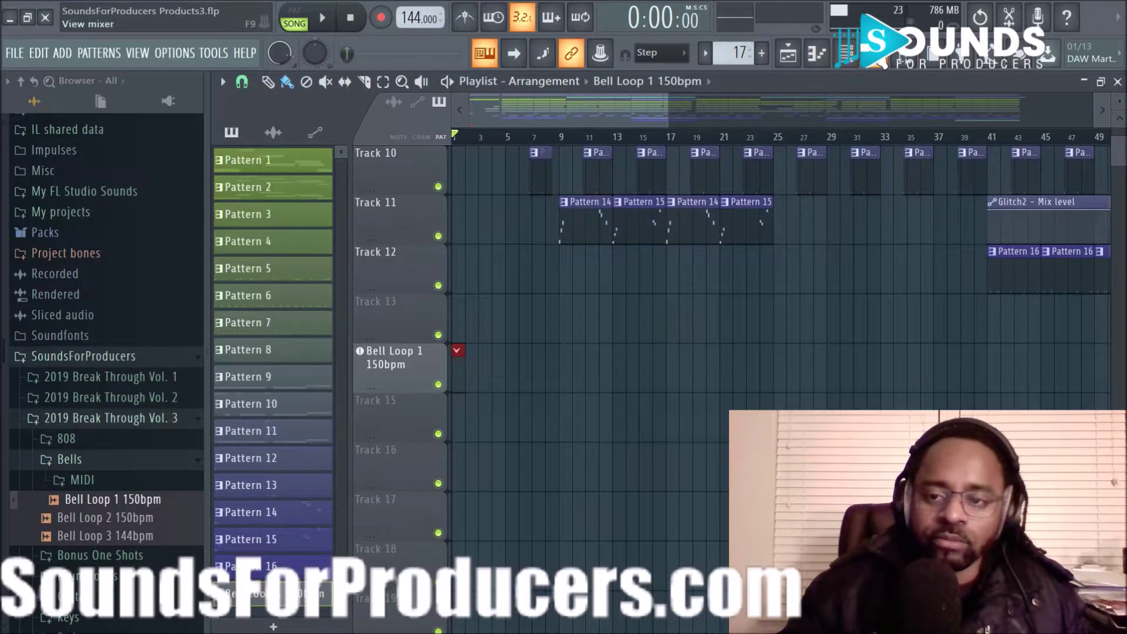
click(846, 52)
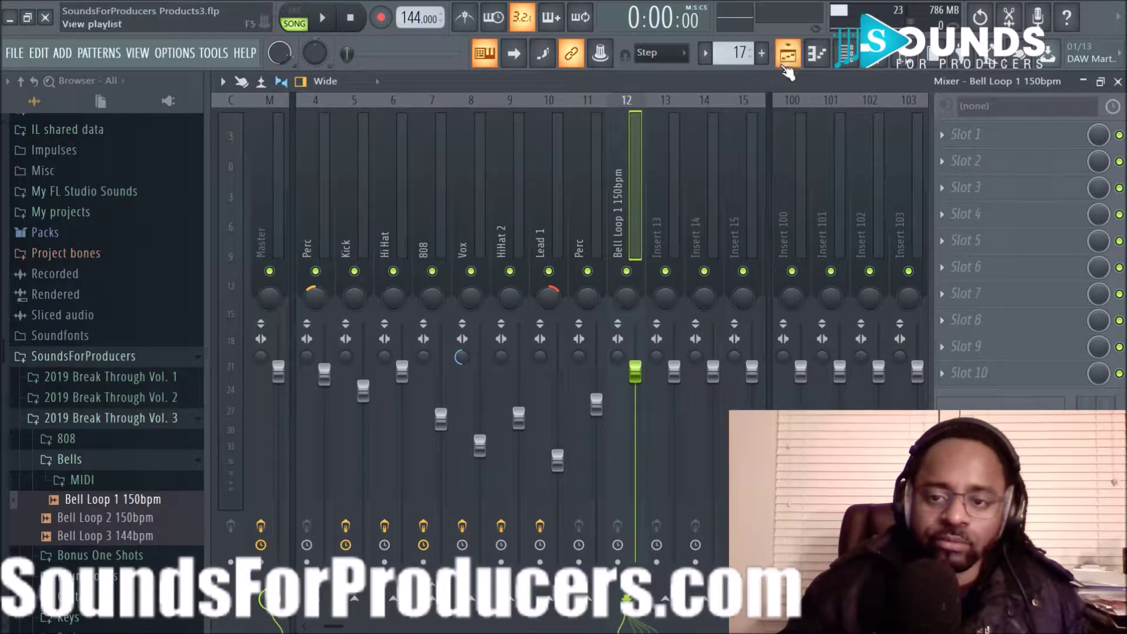
click(788, 54)
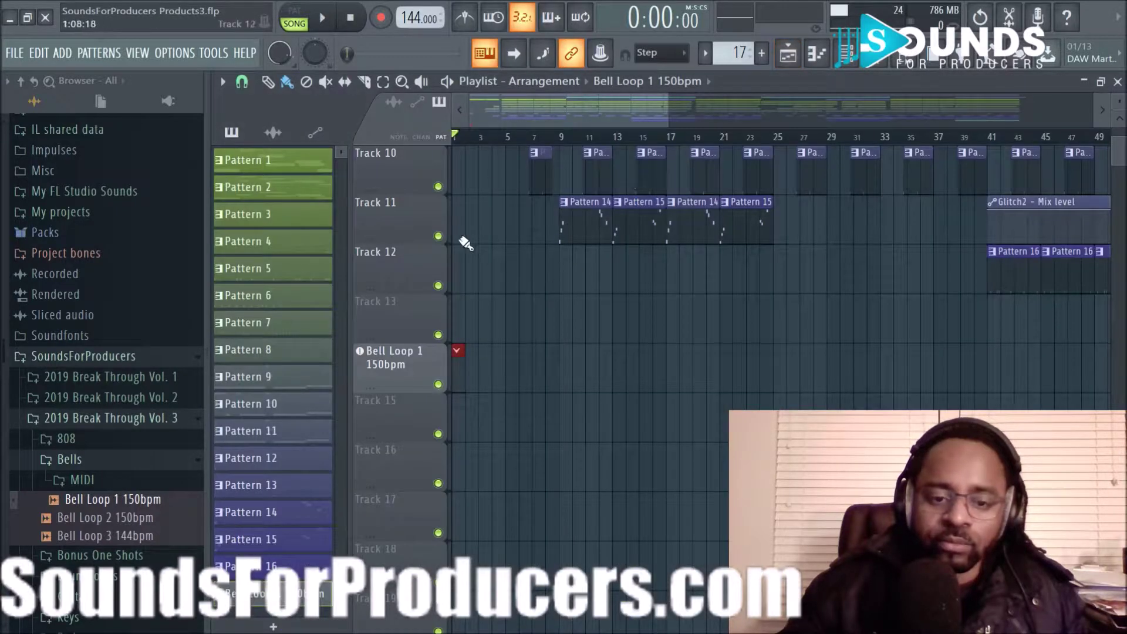
scroll(485, 148, up, 4)
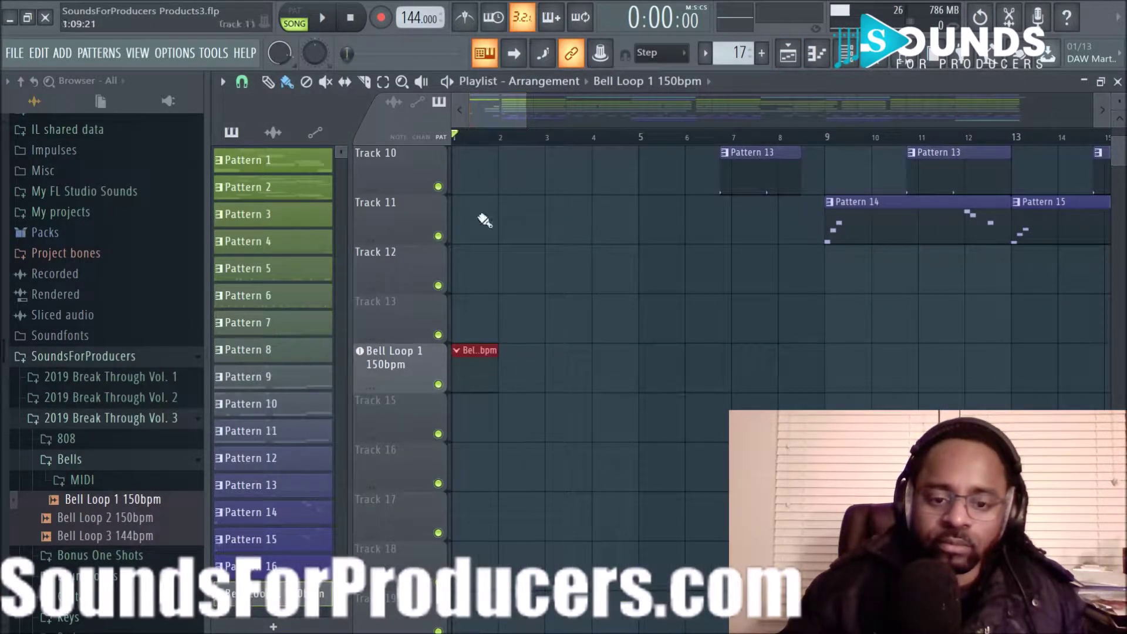
Step: Delete the Bell Loop 1 instrument track together with its channel and associated patterns, mixer track and automations
right_click(366, 368)
click(433, 580)
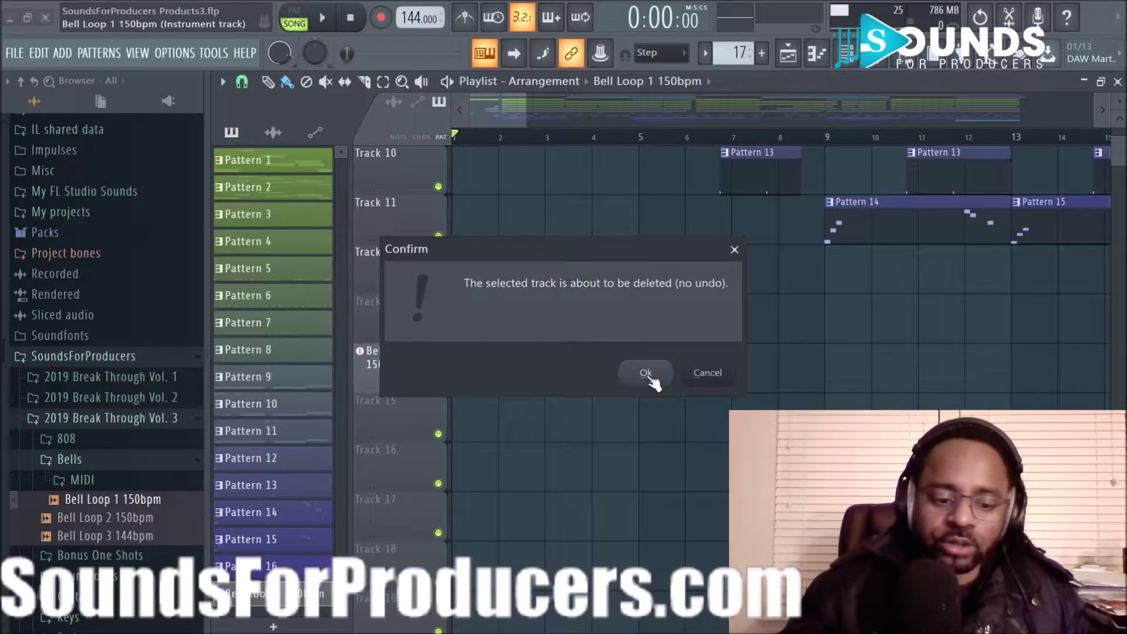
click(646, 374)
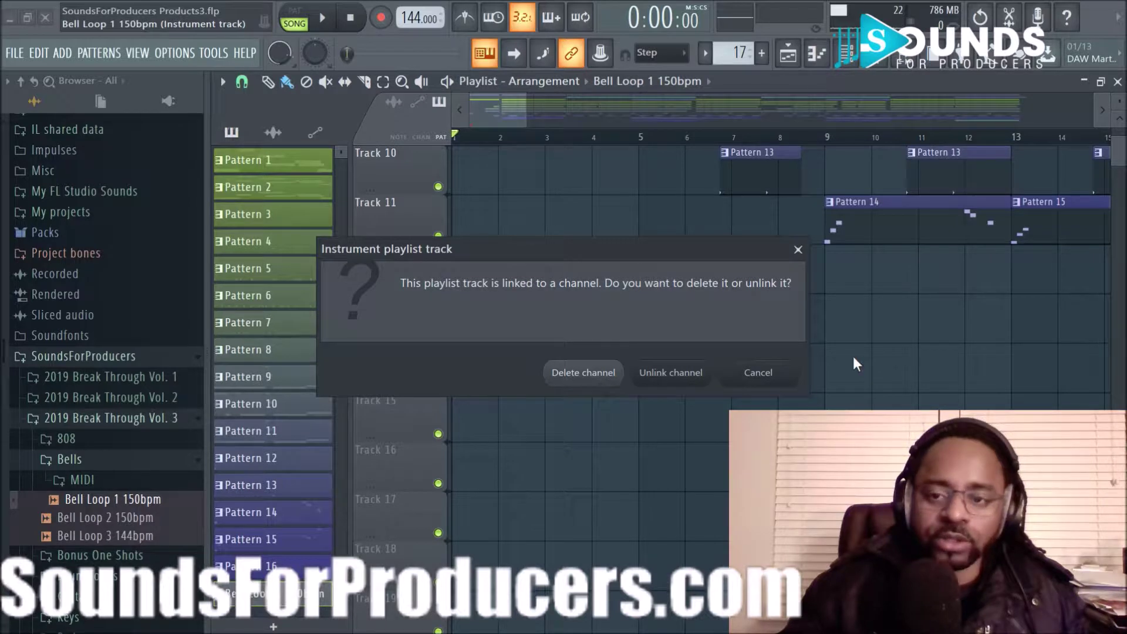
click(635, 373)
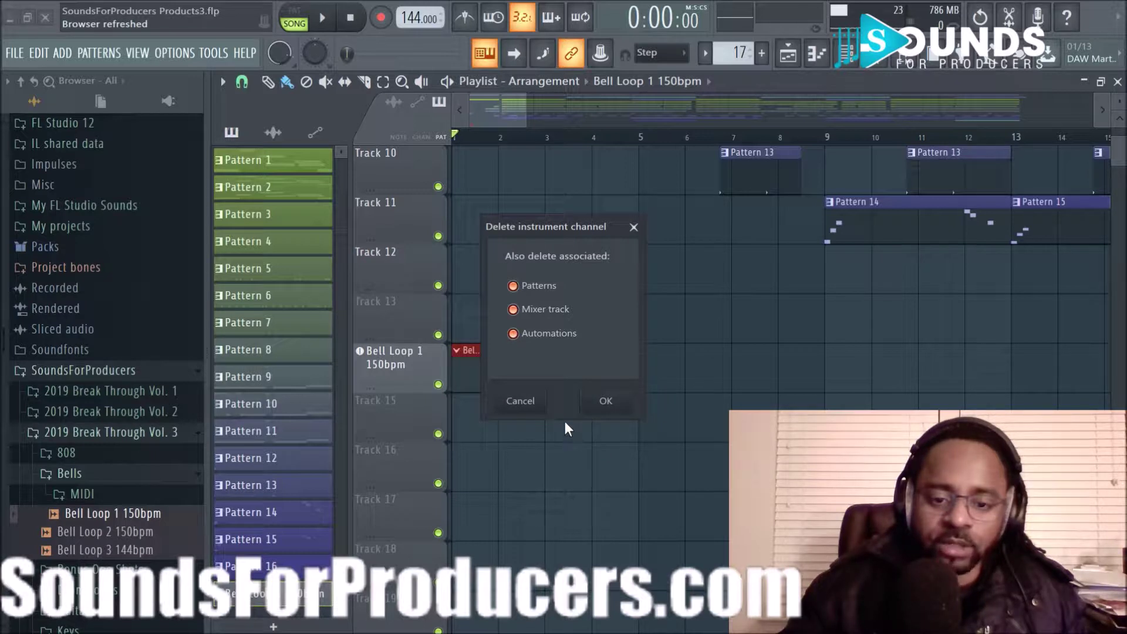
click(615, 407)
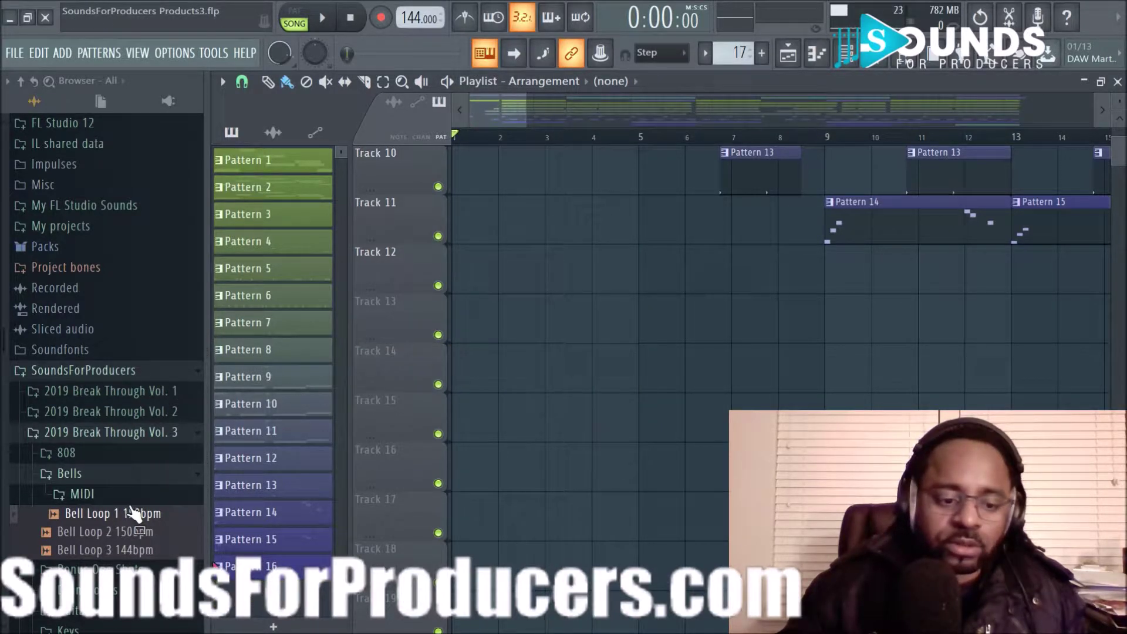
Step: Add Bell Loop 1 150bpm to playlist Track 15 as an audio track and check its linked mixer track
drag(129, 519, 406, 412)
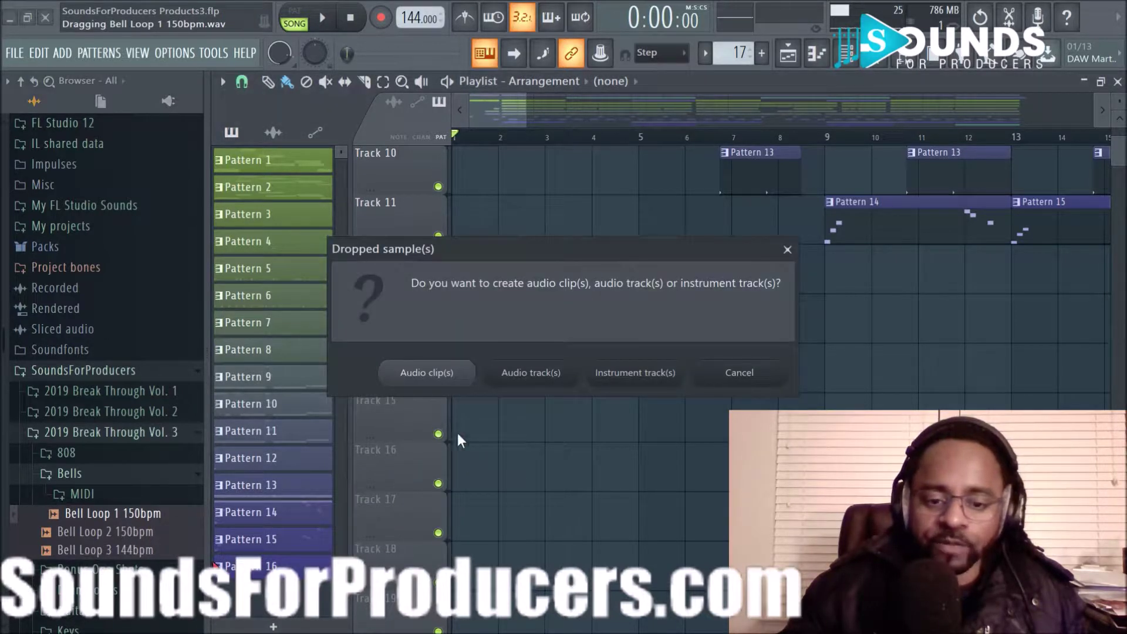
click(531, 373)
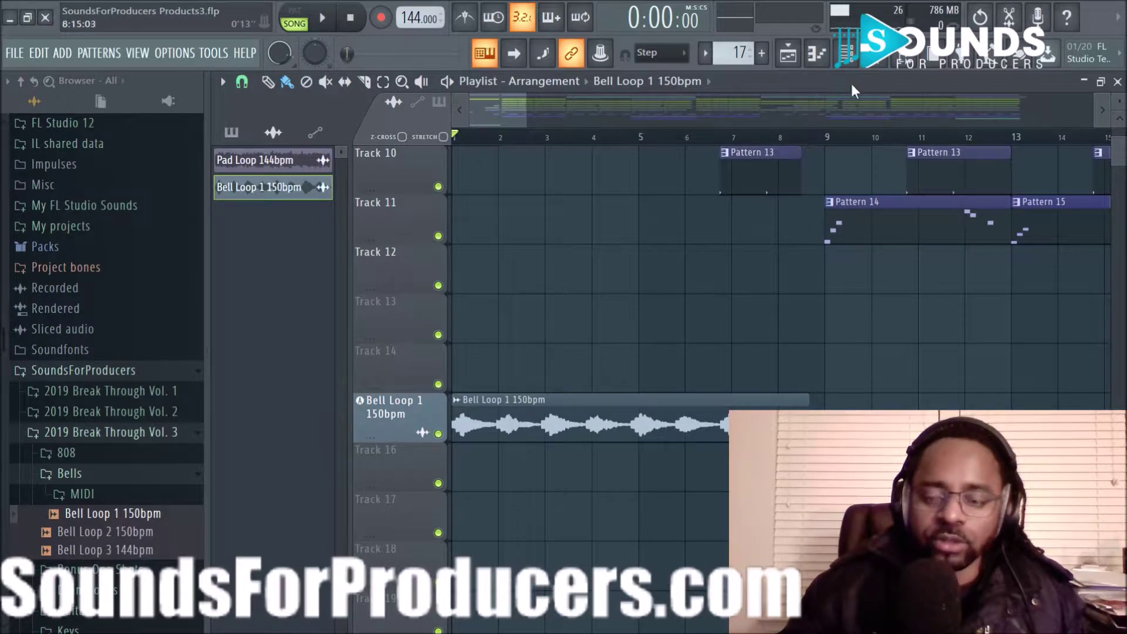
click(874, 60)
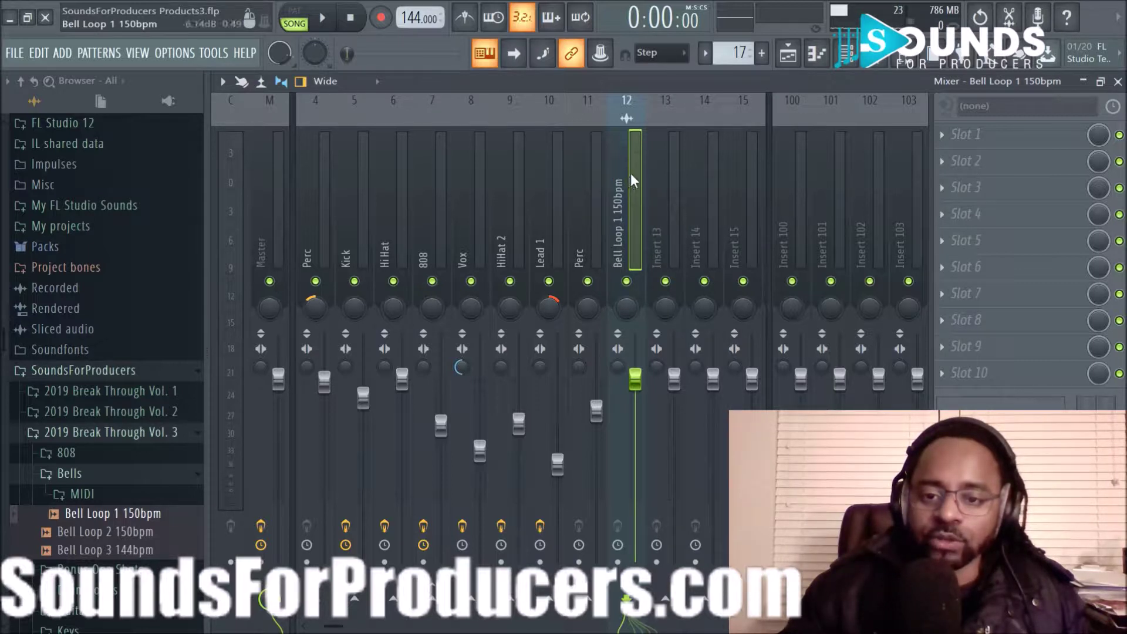
click(788, 54)
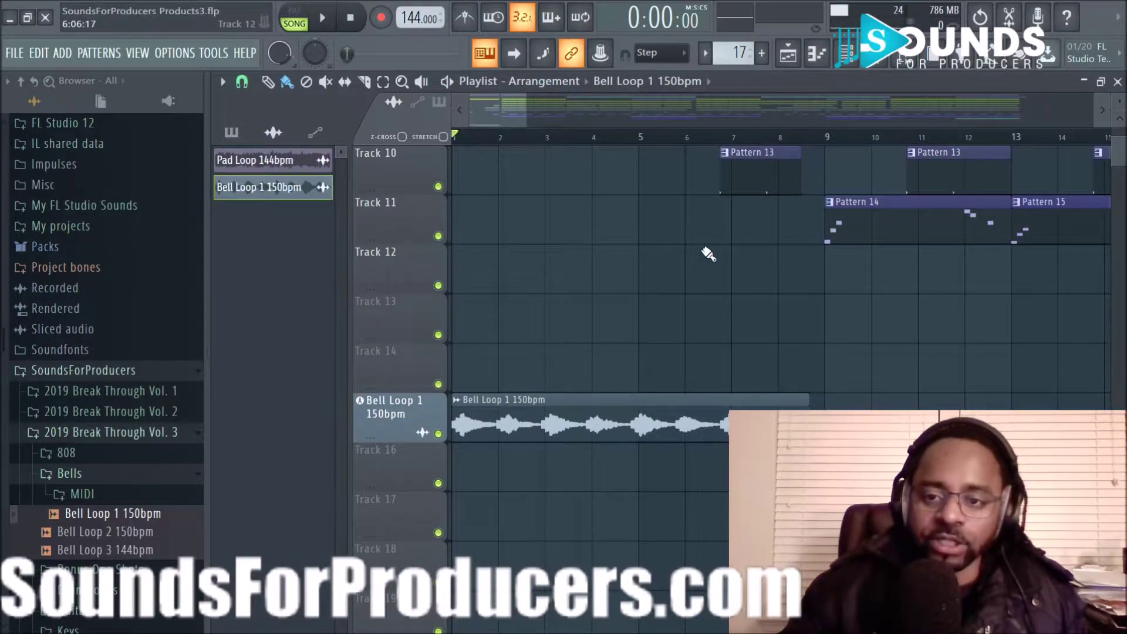
click(874, 54)
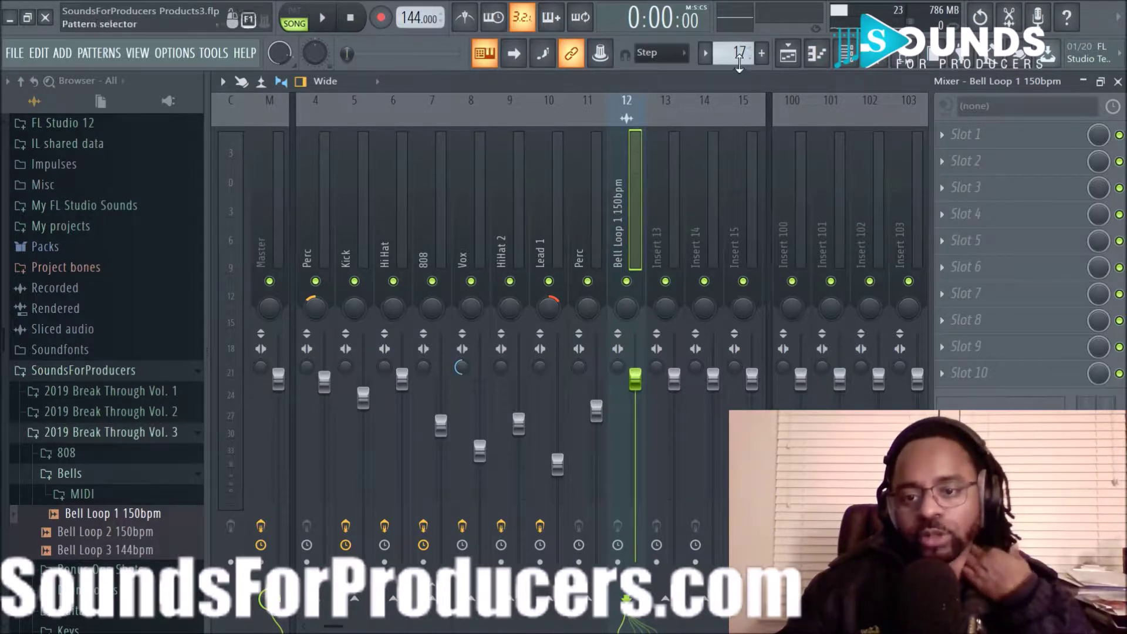
click(788, 54)
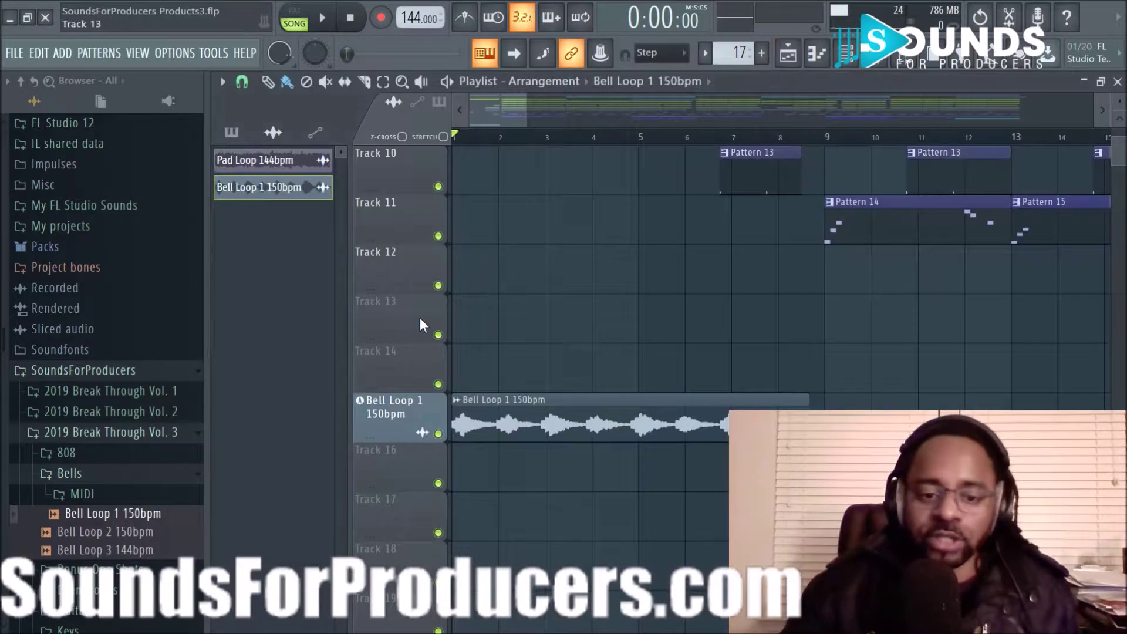
Step: Switch the Channel rack filter from Audio to All, select all channels, and close the rack
scroll(452, 252, up, 6)
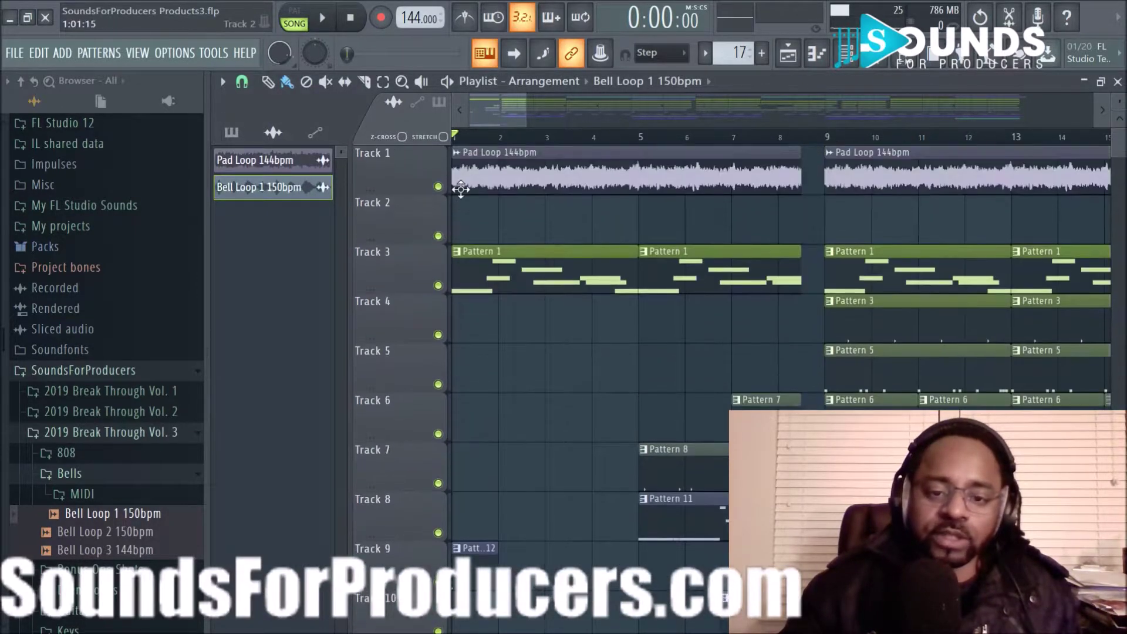
scroll(461, 188, down, 3)
scroll(414, 291, down, 4)
scroll(414, 290, down, 1)
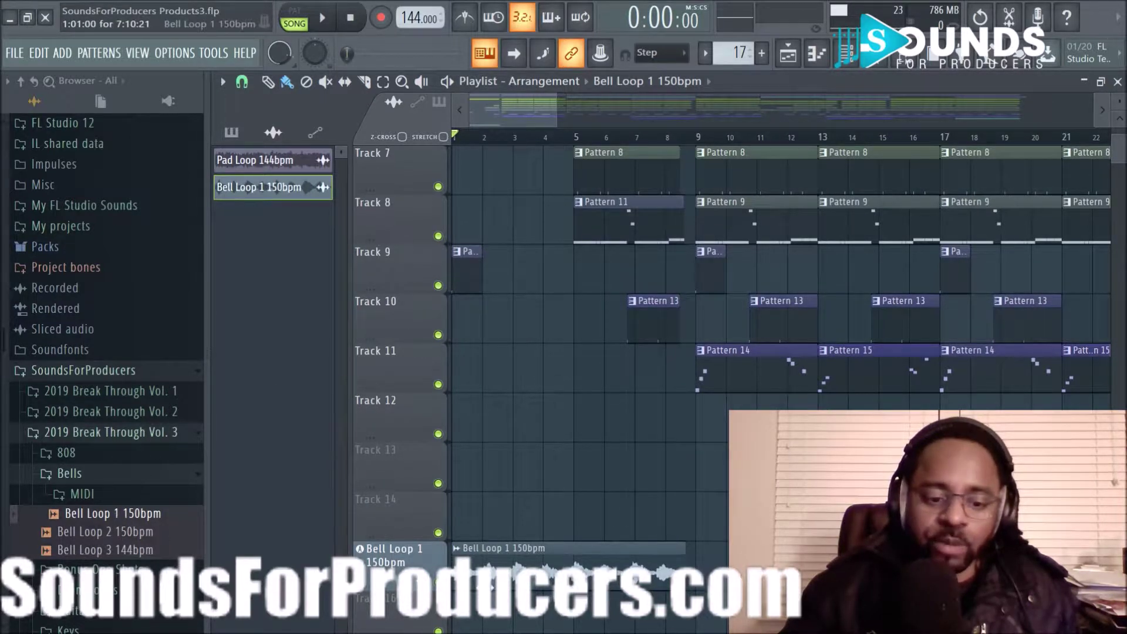
scroll(428, 467, down, 4)
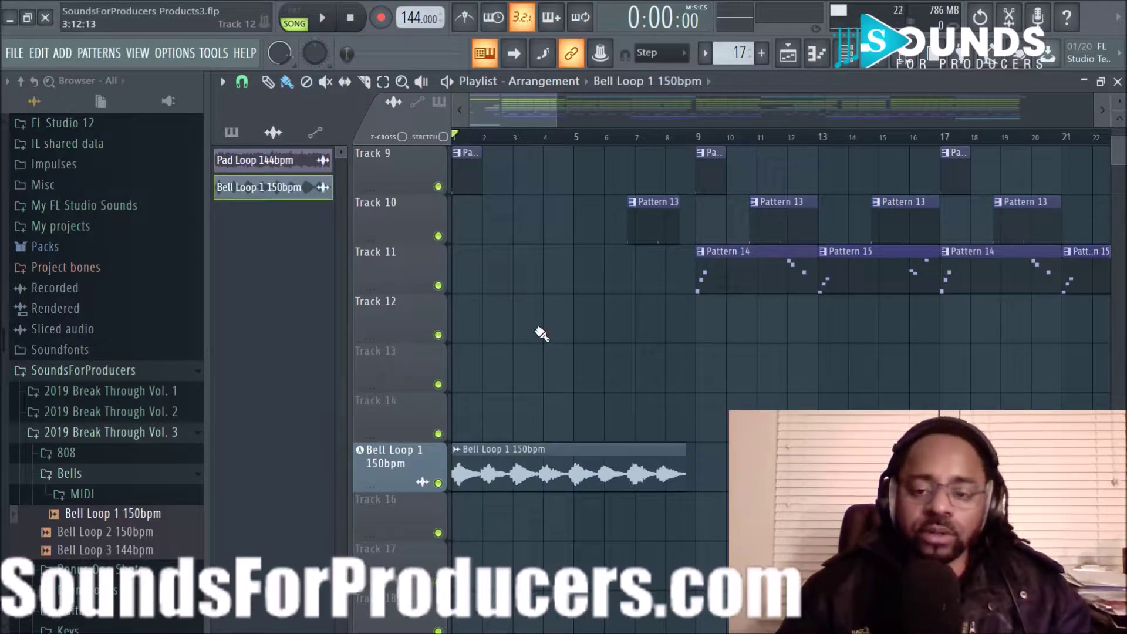
click(846, 54)
click(623, 154)
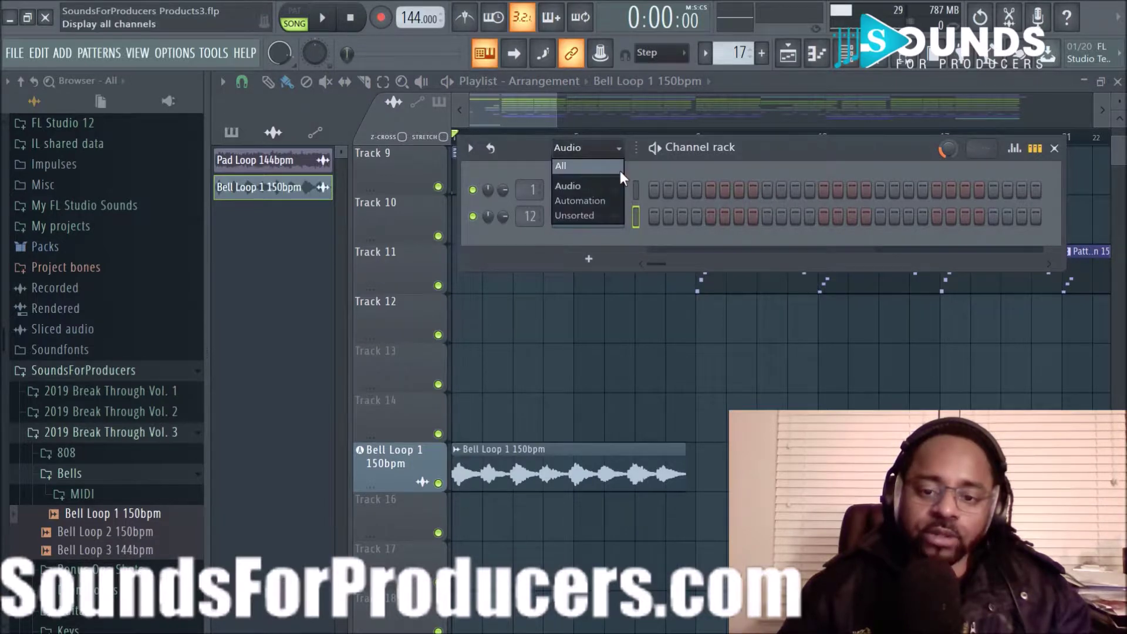
click(620, 171)
click(635, 191)
right_click(634, 193)
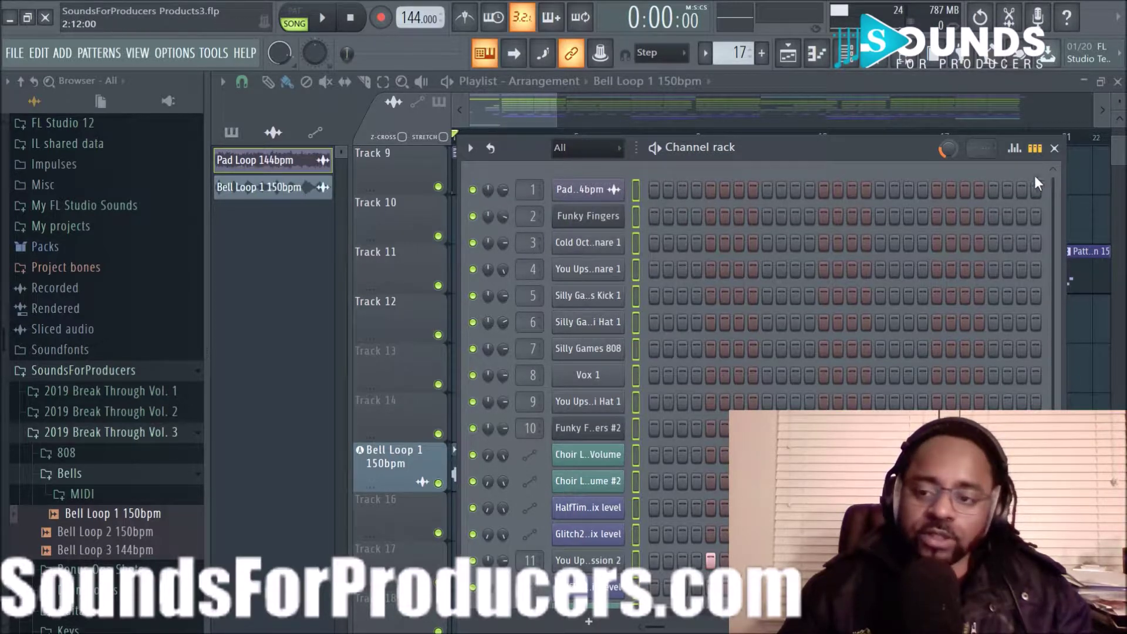
click(1054, 148)
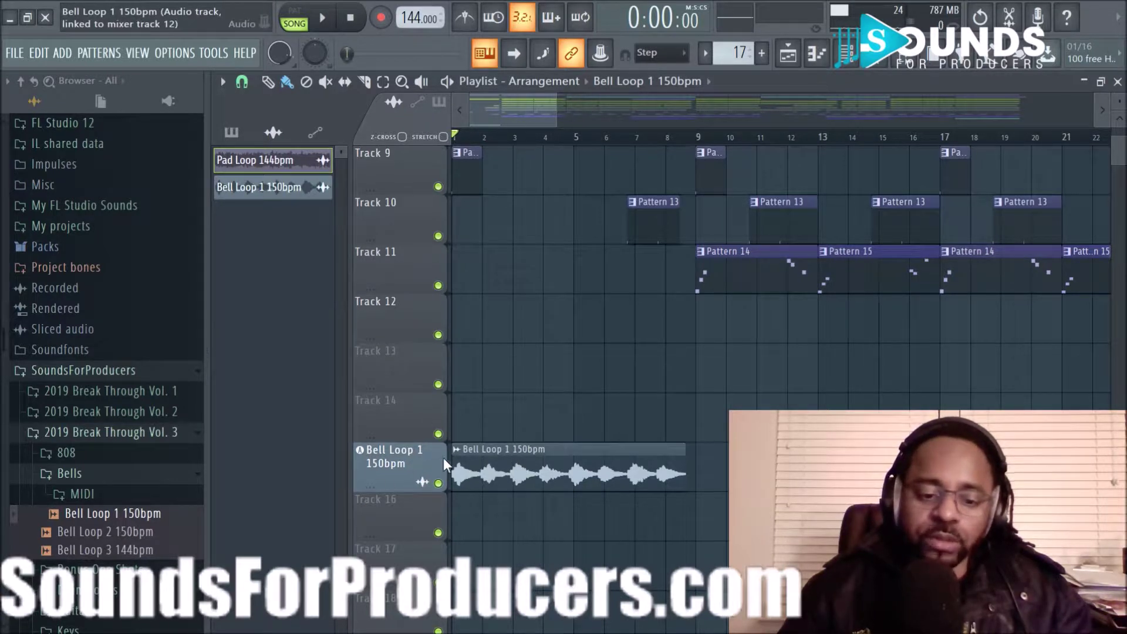
Step: Delete the Bell Loop 1 audio track, including its audio clips and linked automations, and reset its mixer track
right_click(390, 463)
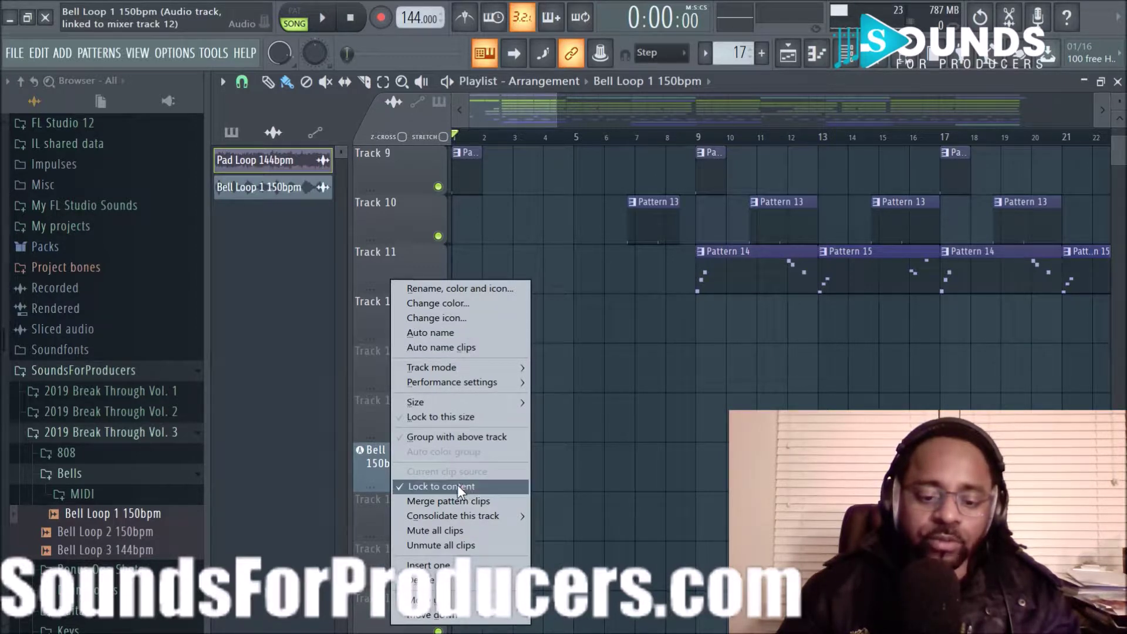
right_click(365, 475)
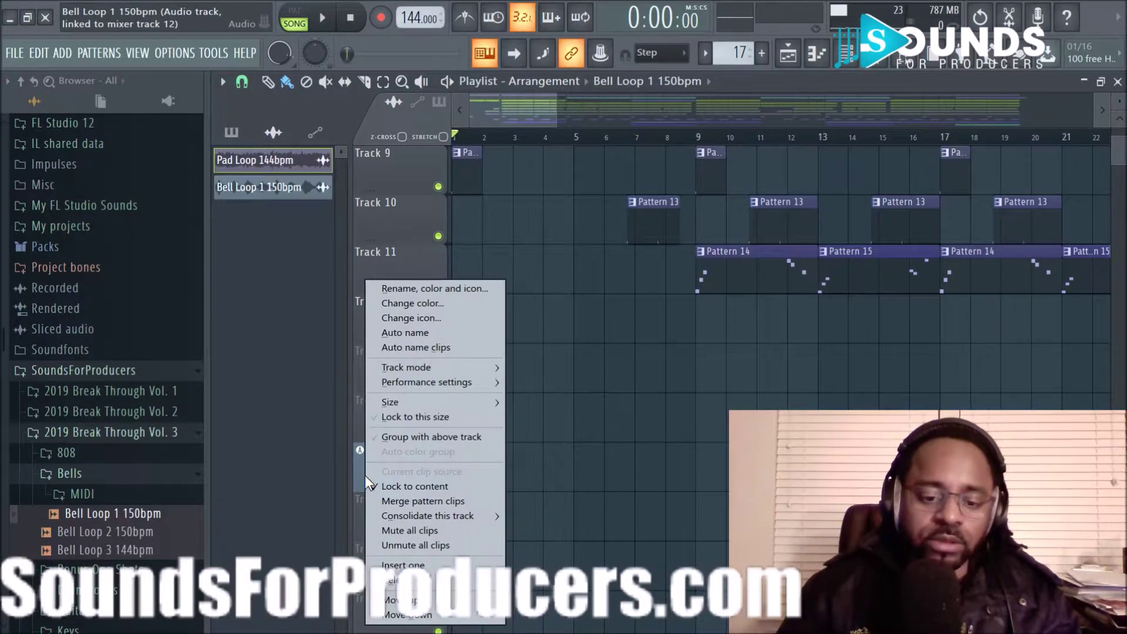
click(405, 580)
click(646, 376)
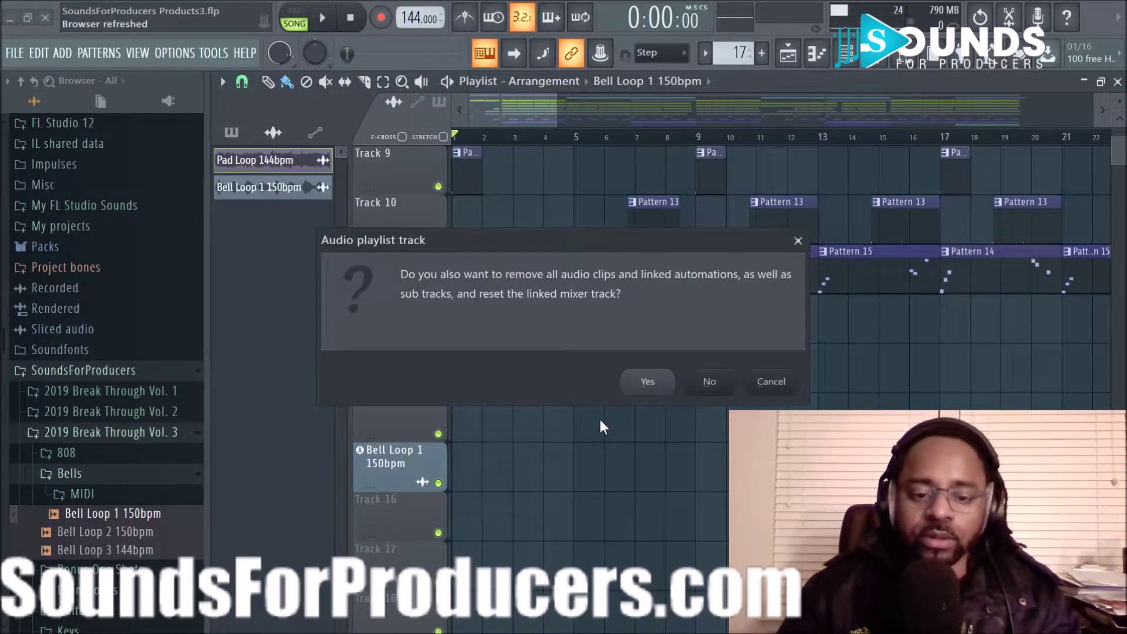
click(648, 383)
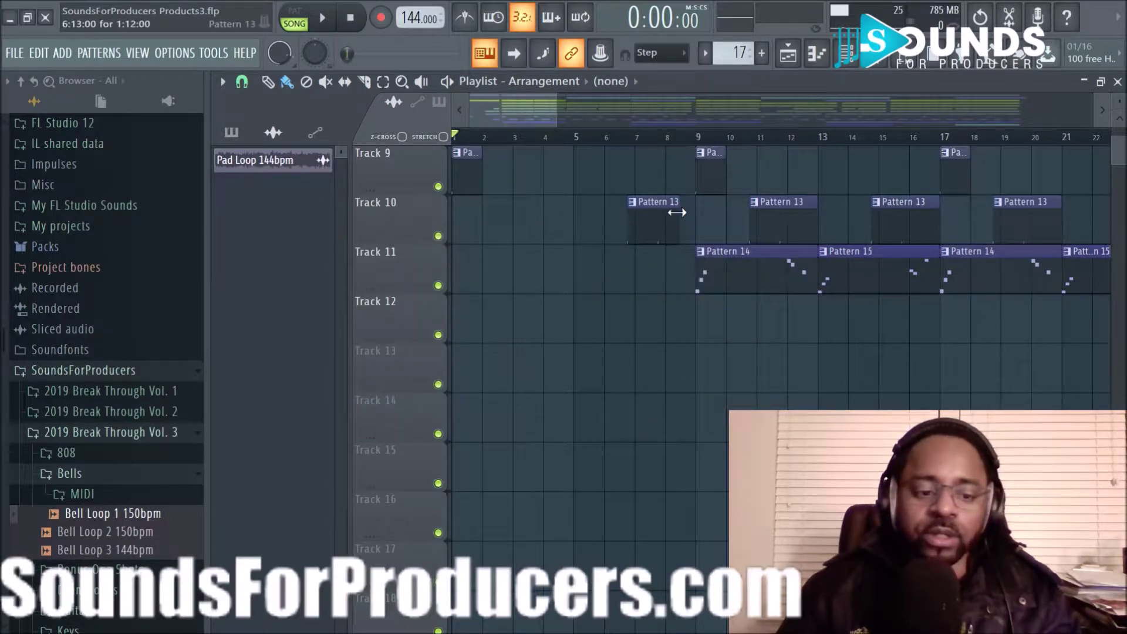
Step: Hide the Browser and play back Track 1 with the Pad Loop 144bpm soloed in the playlist
click(893, 69)
scroll(734, 377, up, 5)
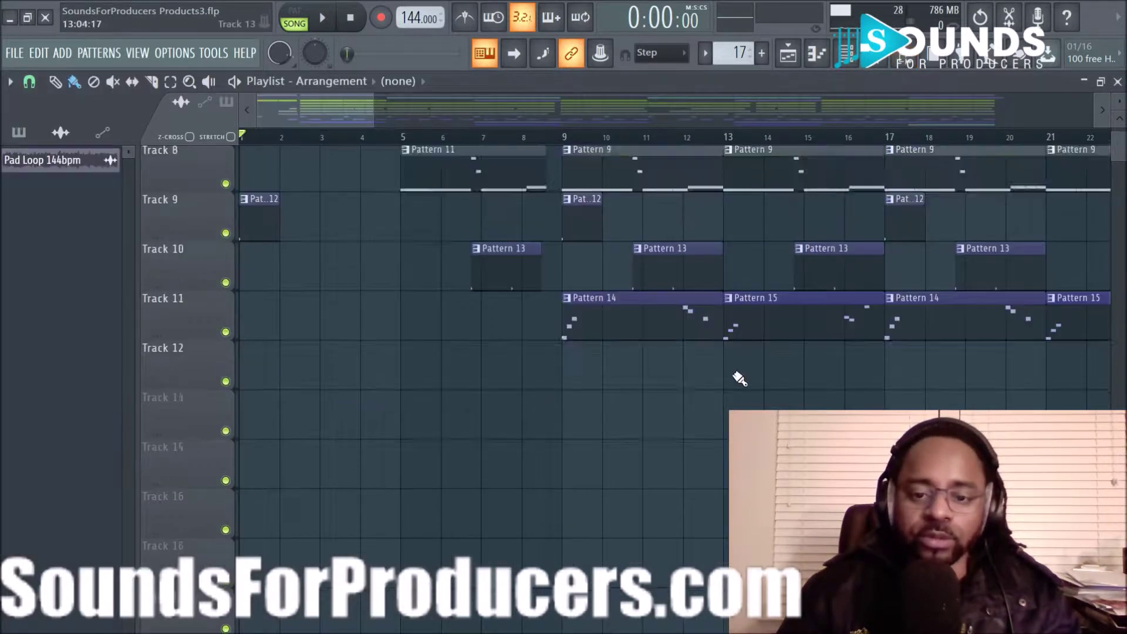
scroll(477, 143, down, 1)
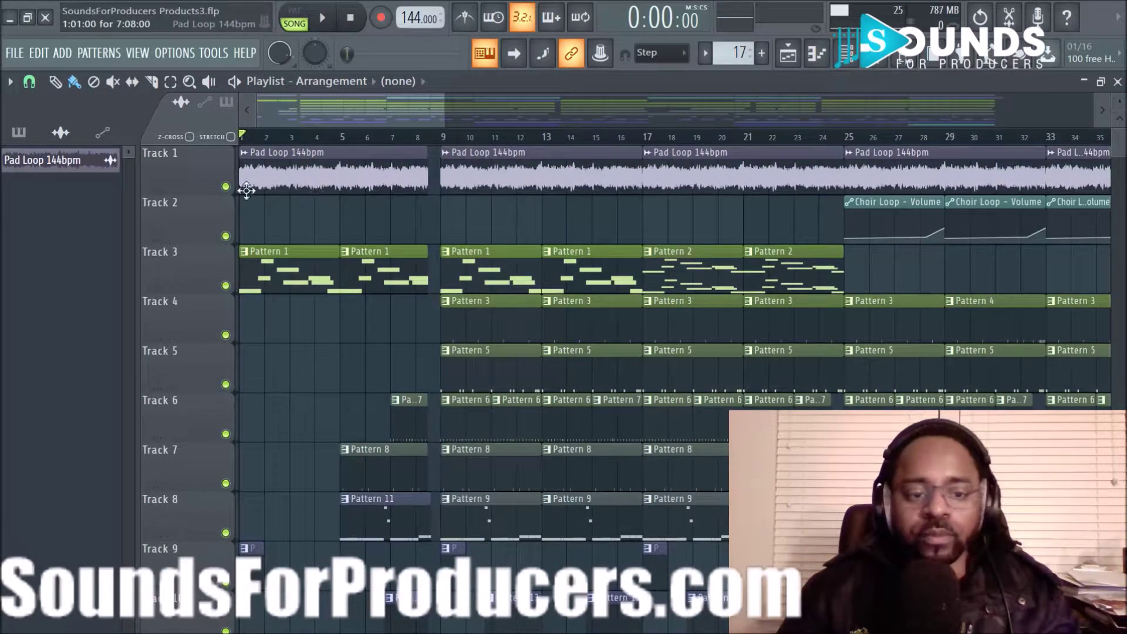
right_click(226, 186)
key(space)
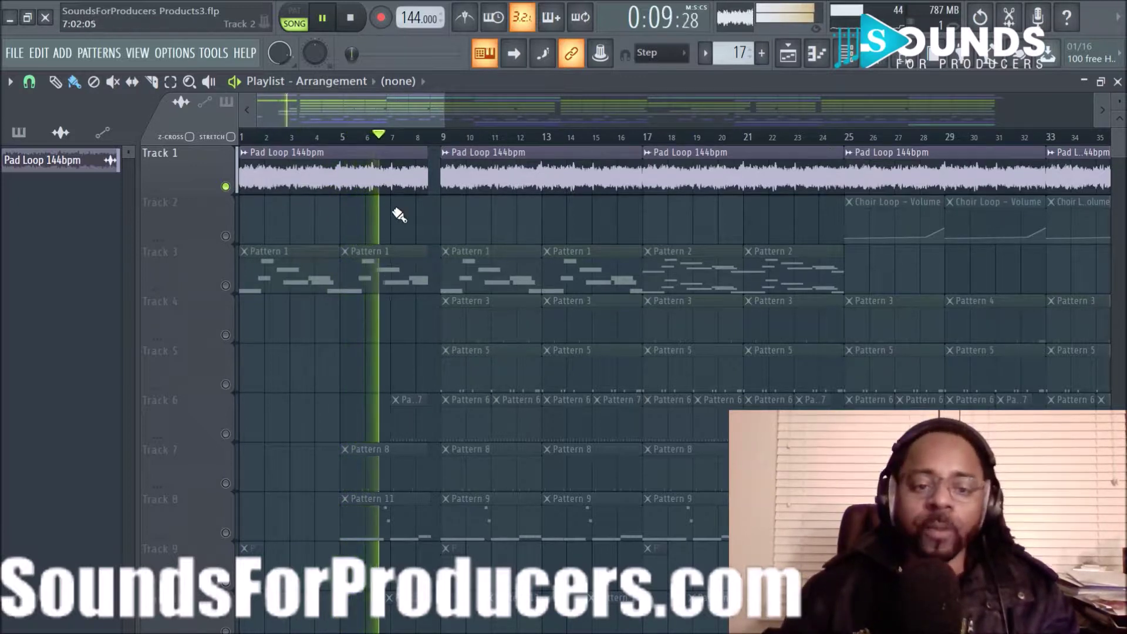
click(353, 23)
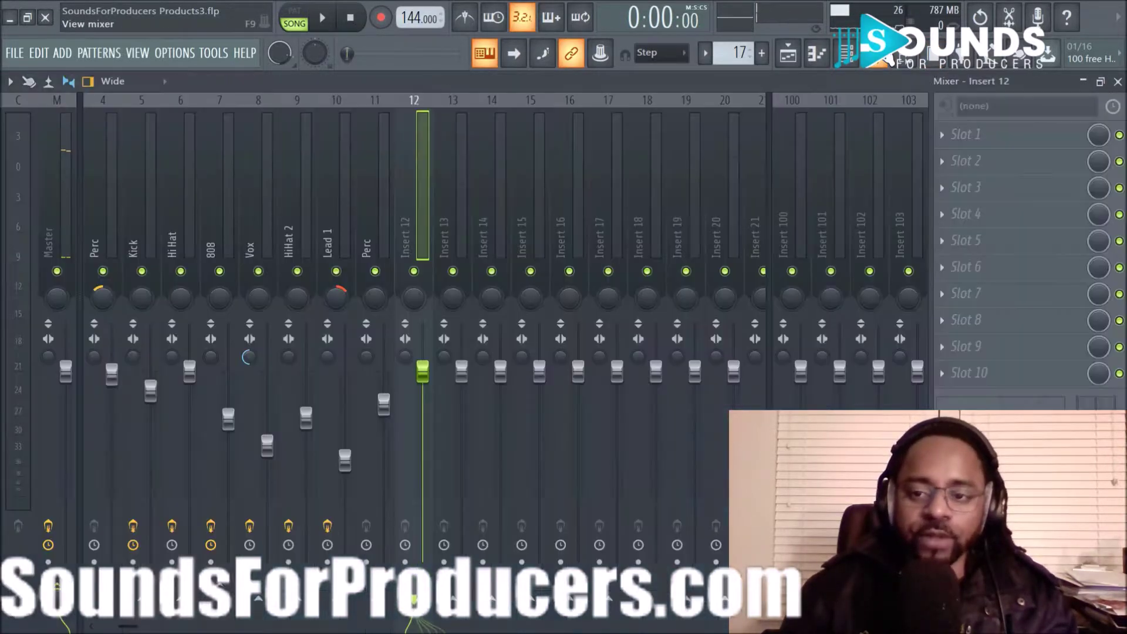
Step: Inspect the Choir Loop mixer track's effects by opening ShaperBox in the mixer and closing it again
key(F9)
click(97, 203)
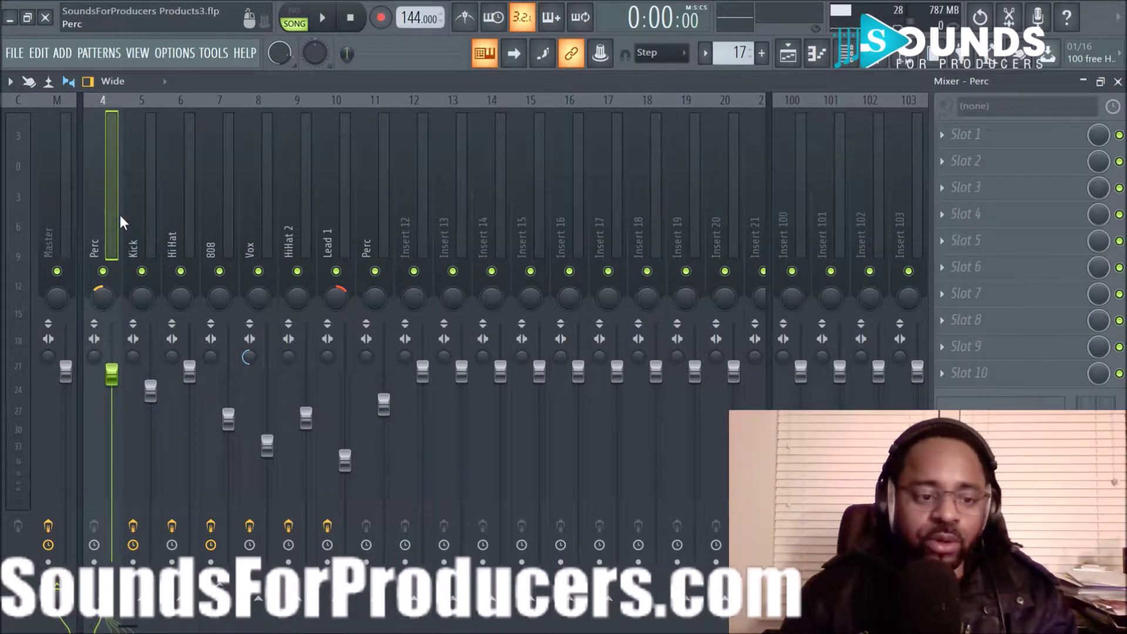
scroll(120, 215, up, 3)
click(103, 179)
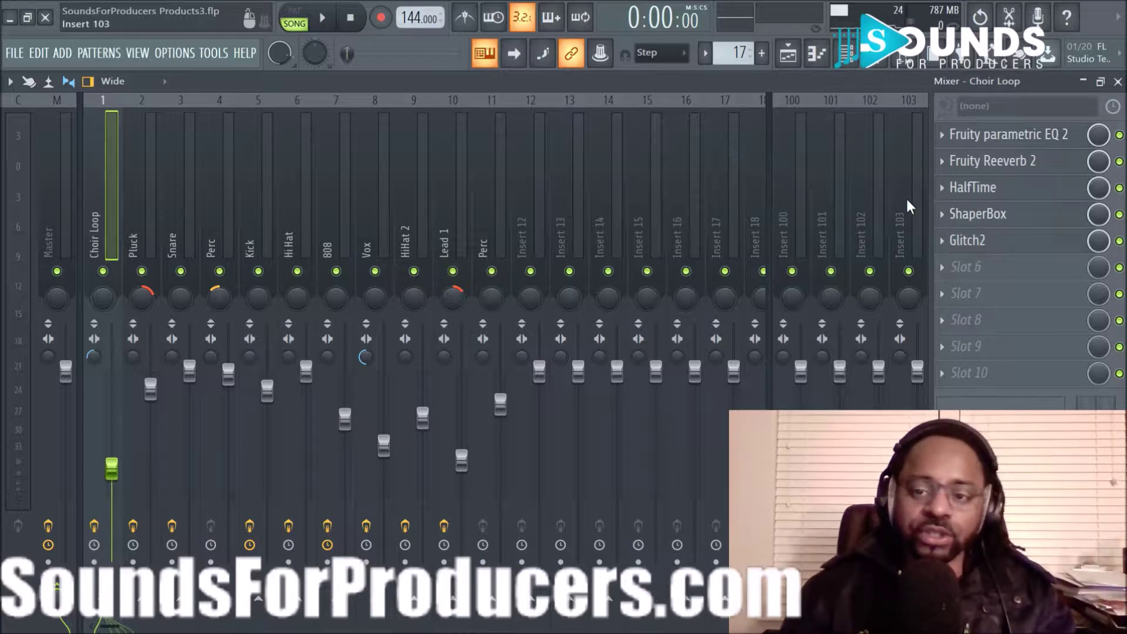
click(985, 215)
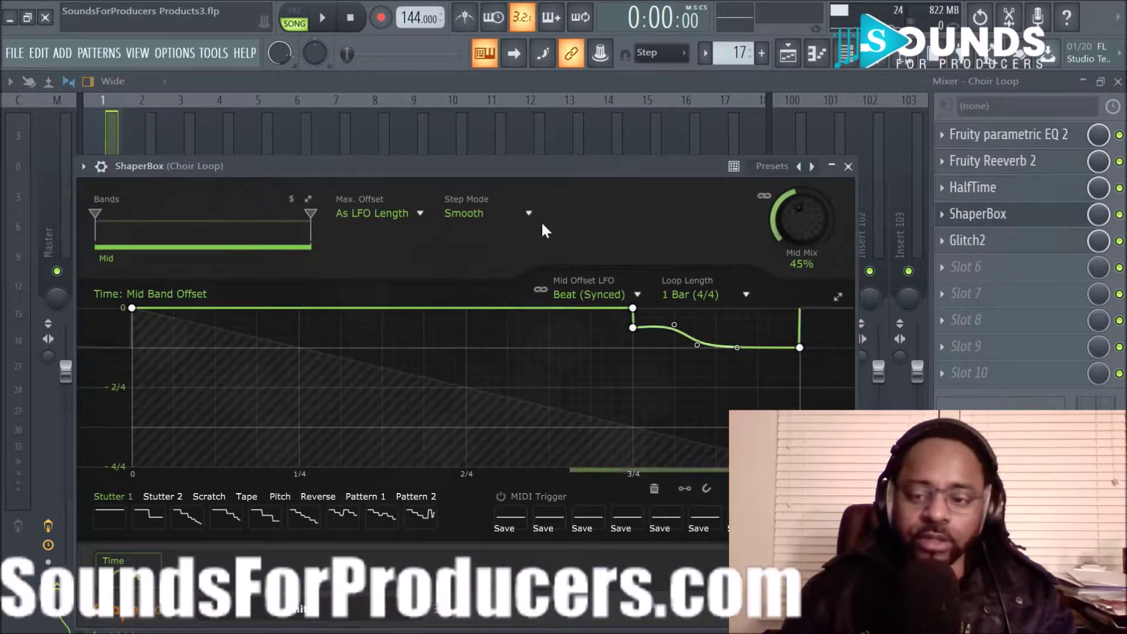
click(848, 166)
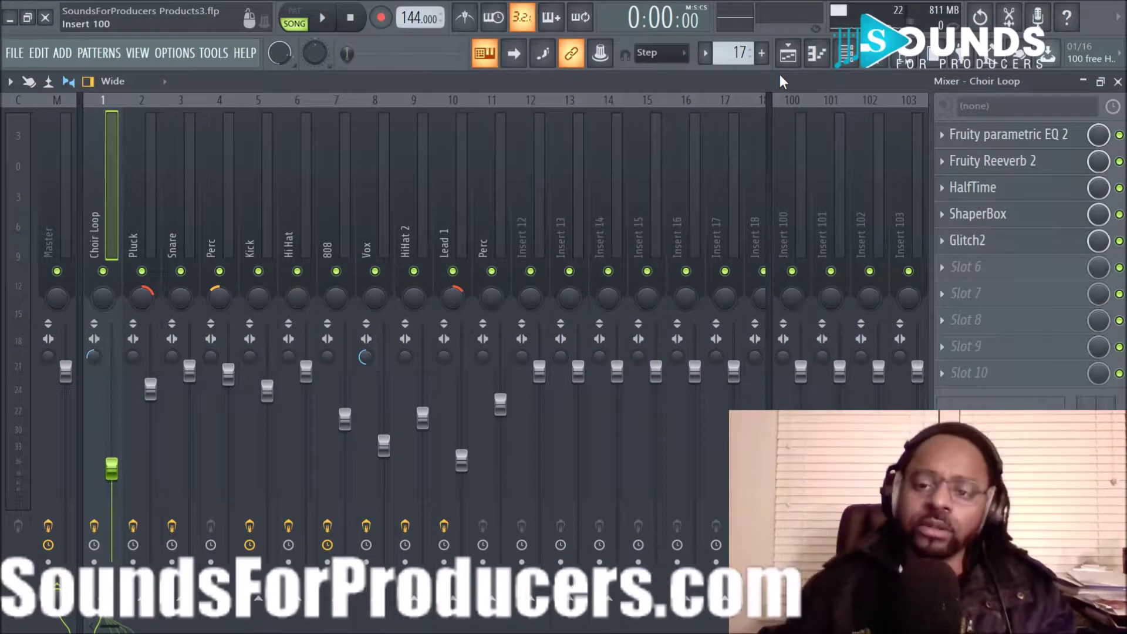
Step: Return to the playlist, unmute Track 3, and play it back together with Track 1 from the start
click(788, 53)
scroll(537, 150, down, 3)
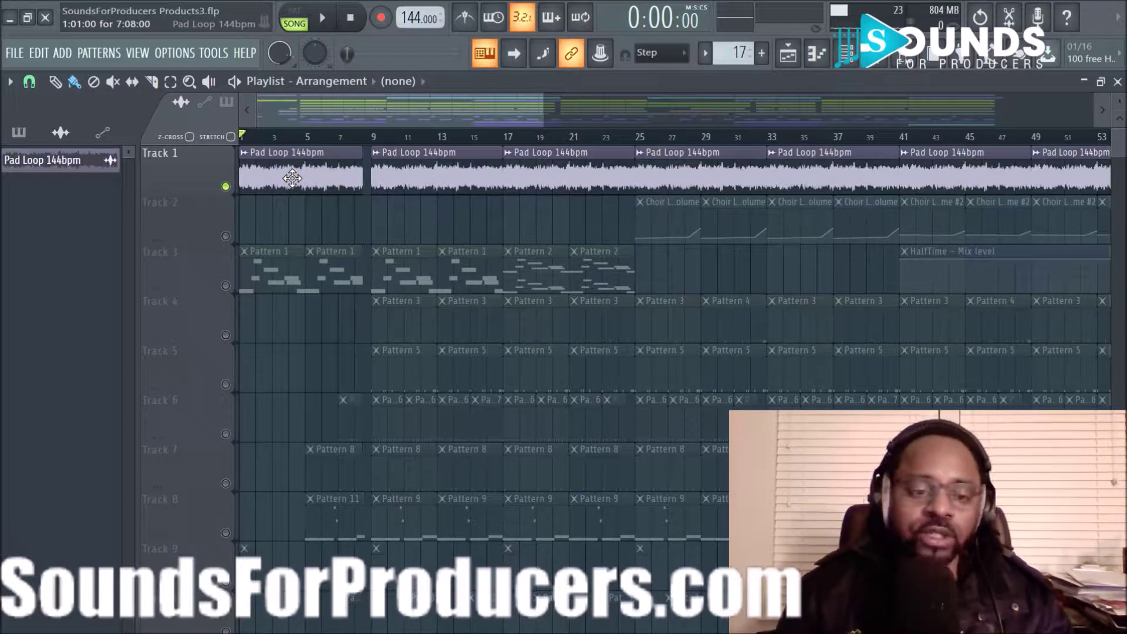
scroll(302, 139, up, 3)
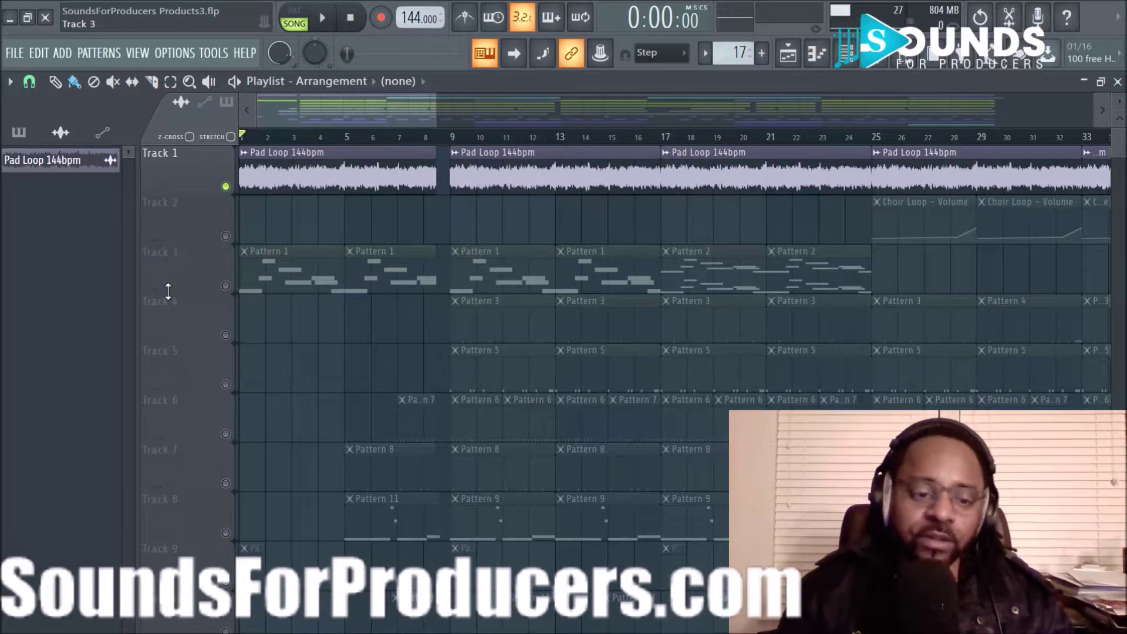
click(227, 287)
key(space)
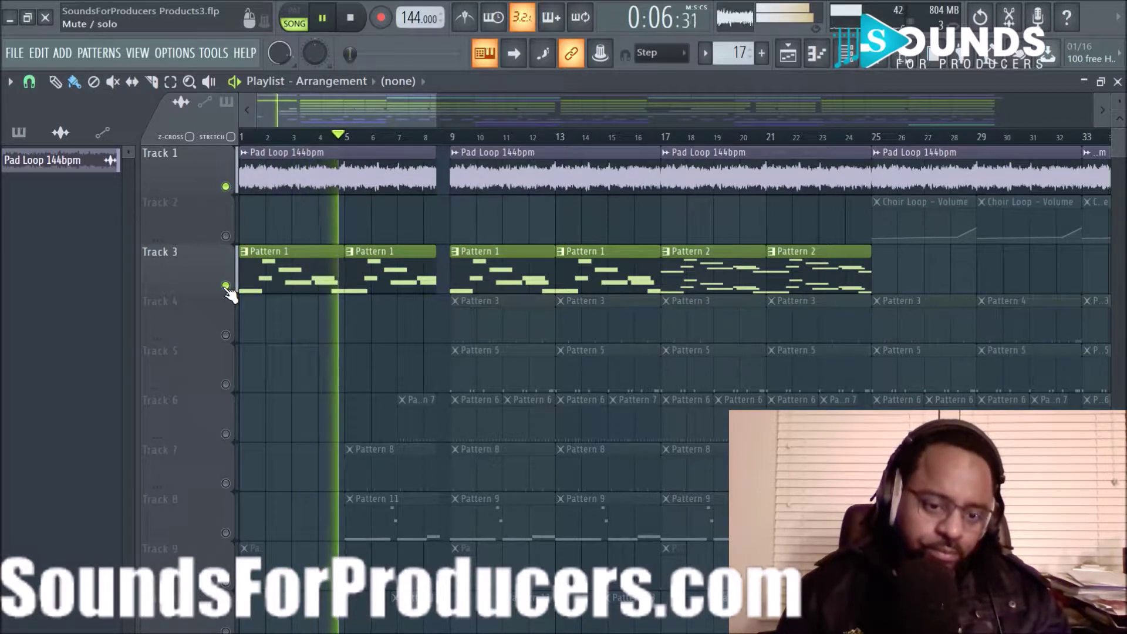
key(space)
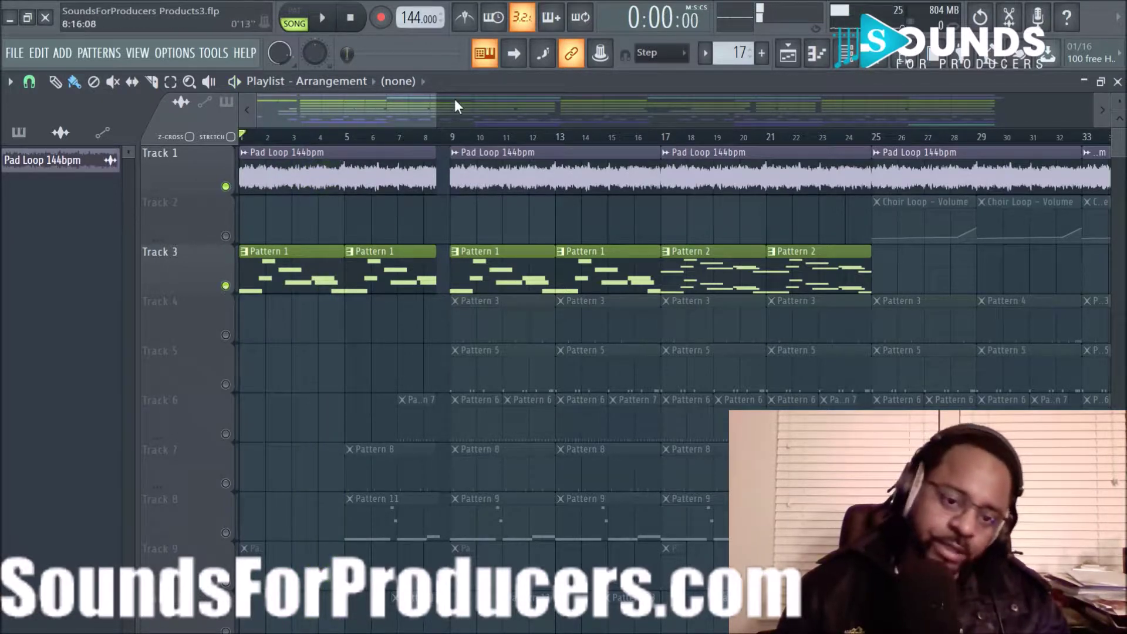
Step: Set the playback position to bar 9, unmute Track 4, and play the arrangement from there
click(347, 137)
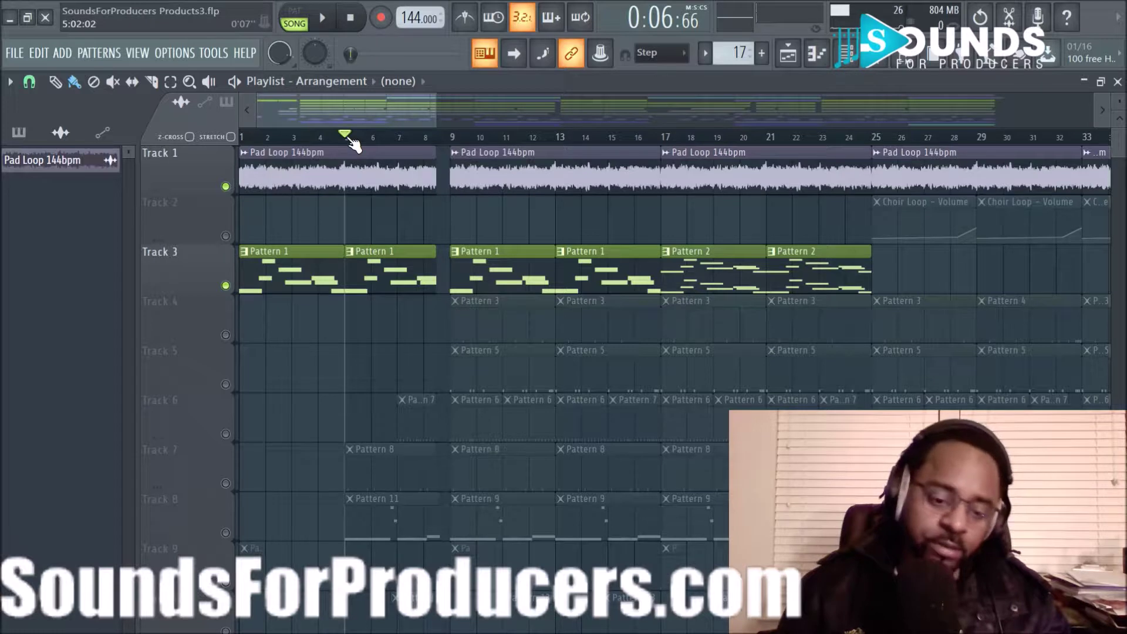
click(452, 139)
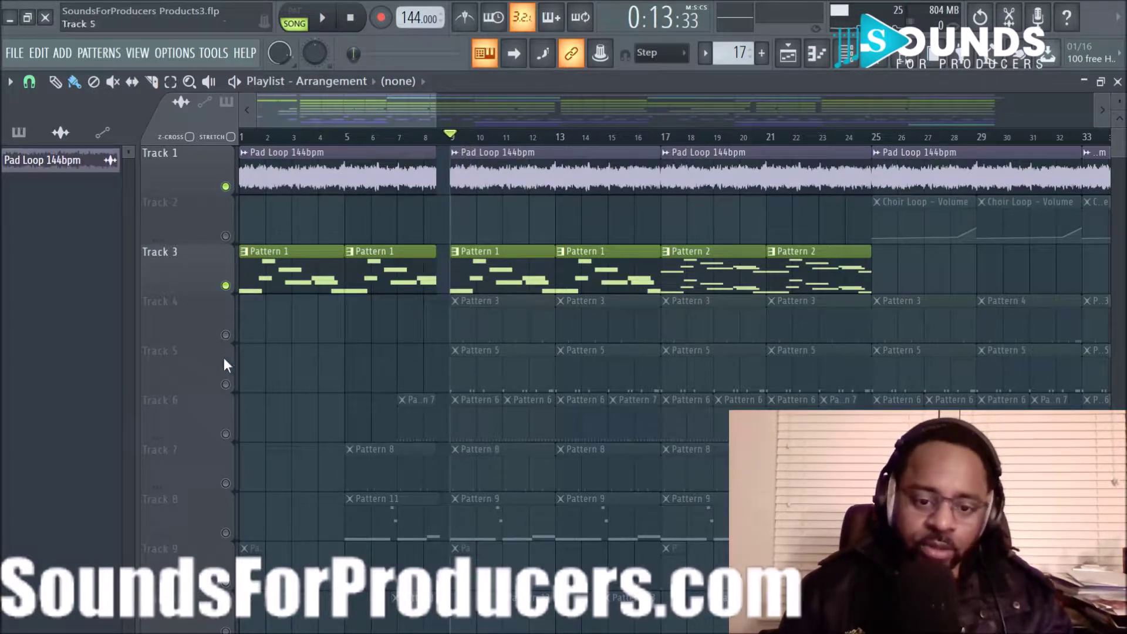
click(226, 334)
key(space)
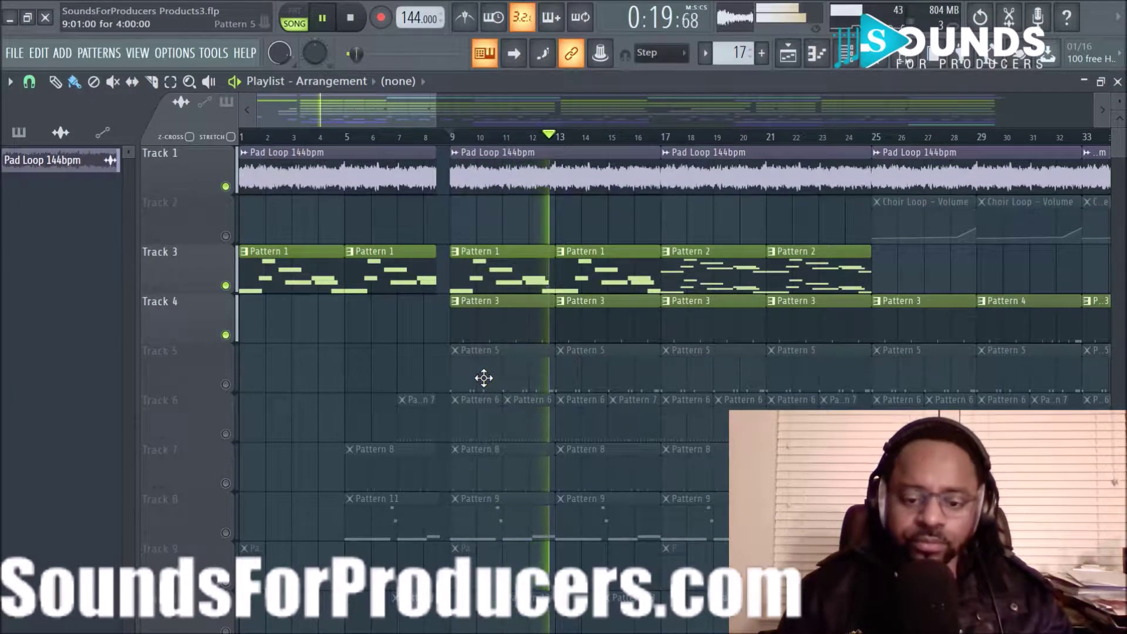
key(space)
Step: Unmute Track 5, play the arrangement from bar 9, and unmute Track 6 as well
click(227, 385)
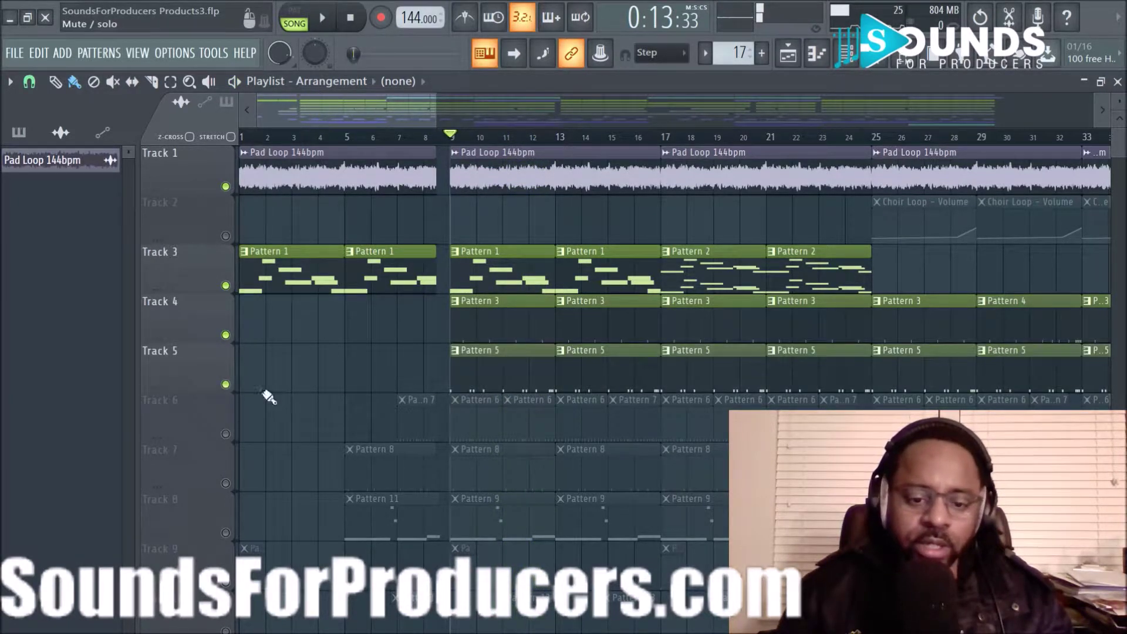
key(space)
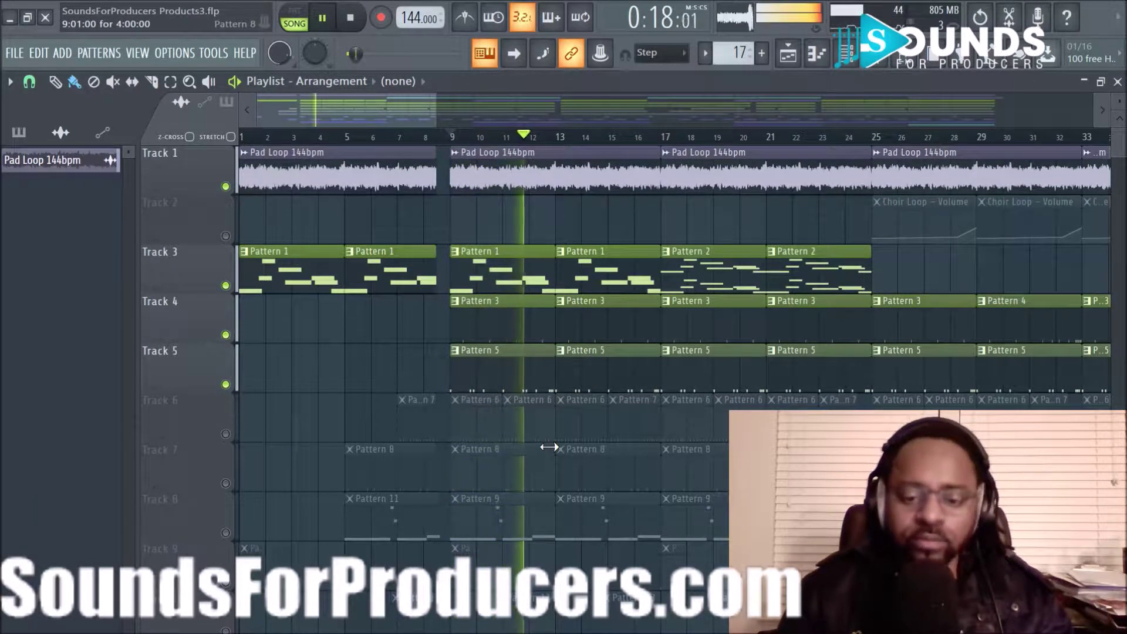
key(space)
click(226, 433)
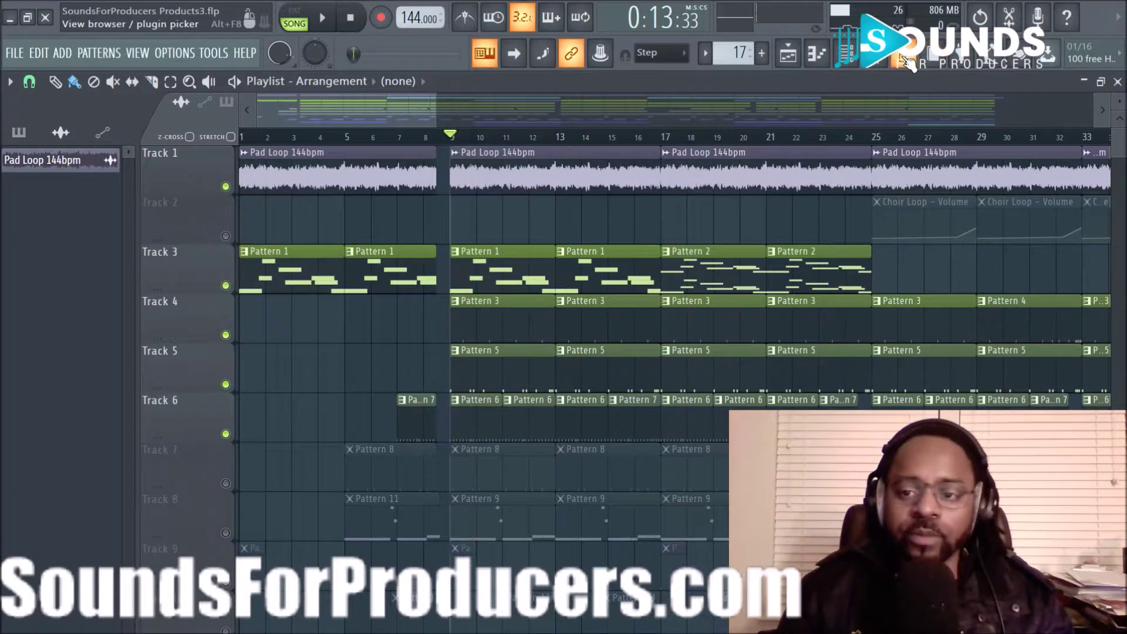
Step: Show the Browser, collapse the 2019 Break Through Vol. 3 folder, and hide the Browser again
click(937, 56)
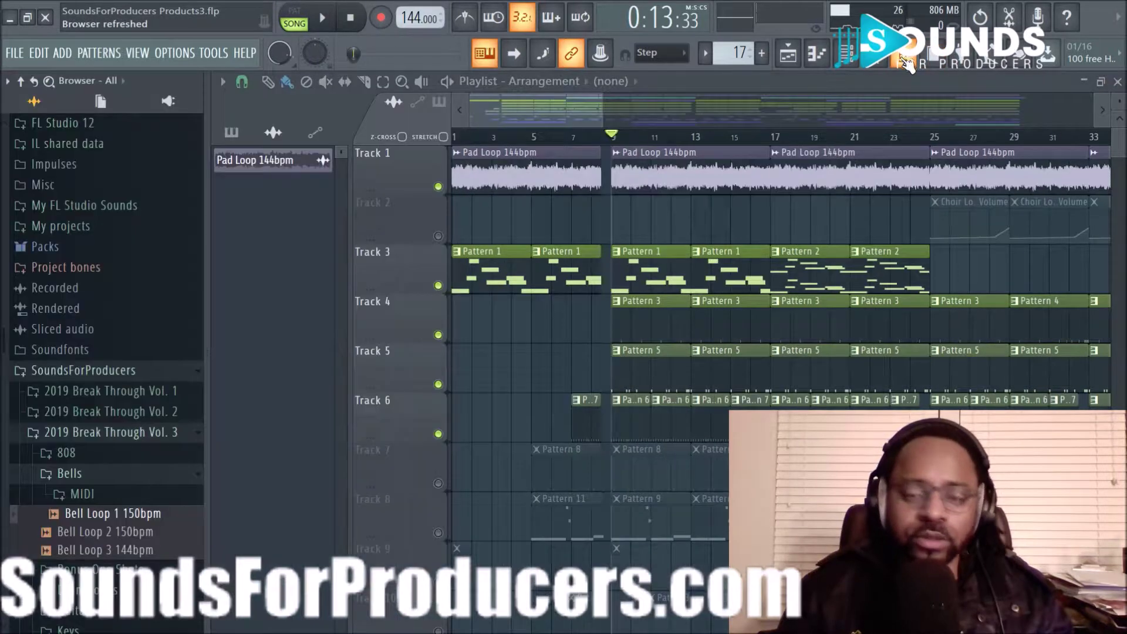
click(156, 433)
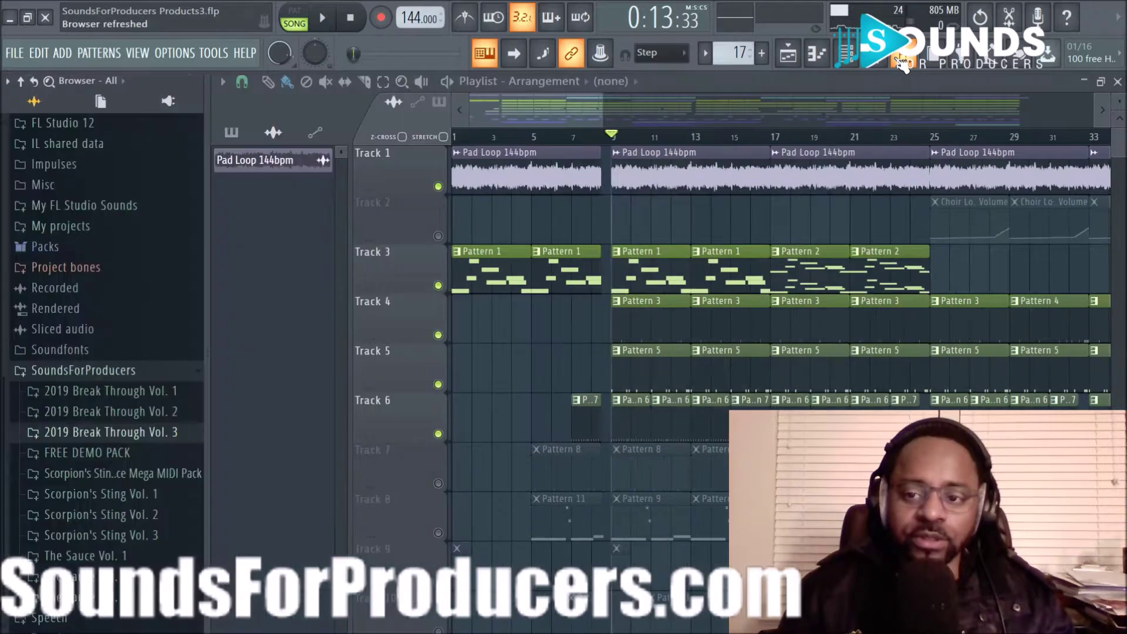
click(903, 62)
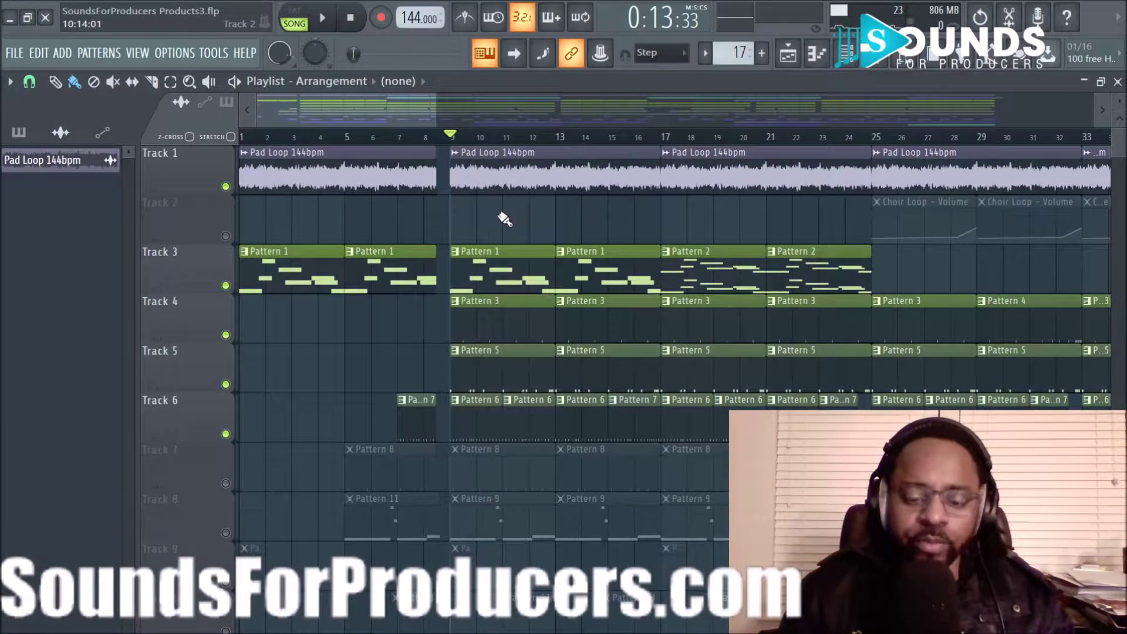
Step: Unmute Track 7 and play the arrangement twice from bar 9
scroll(505, 220, down, 2)
scroll(505, 220, up, 2)
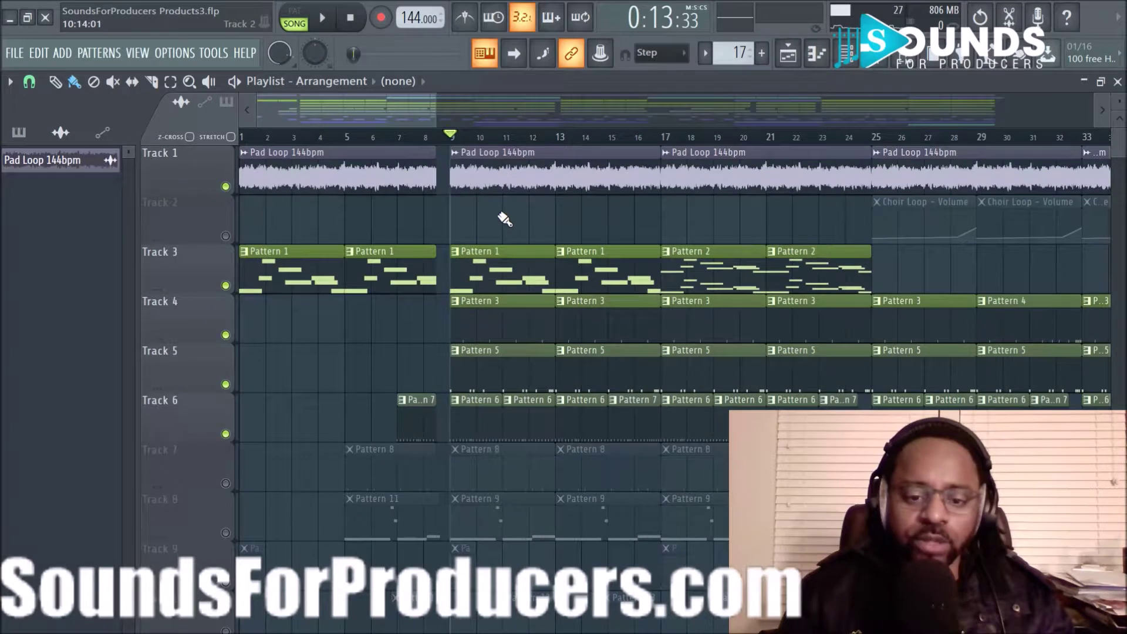
scroll(445, 137, down, 2)
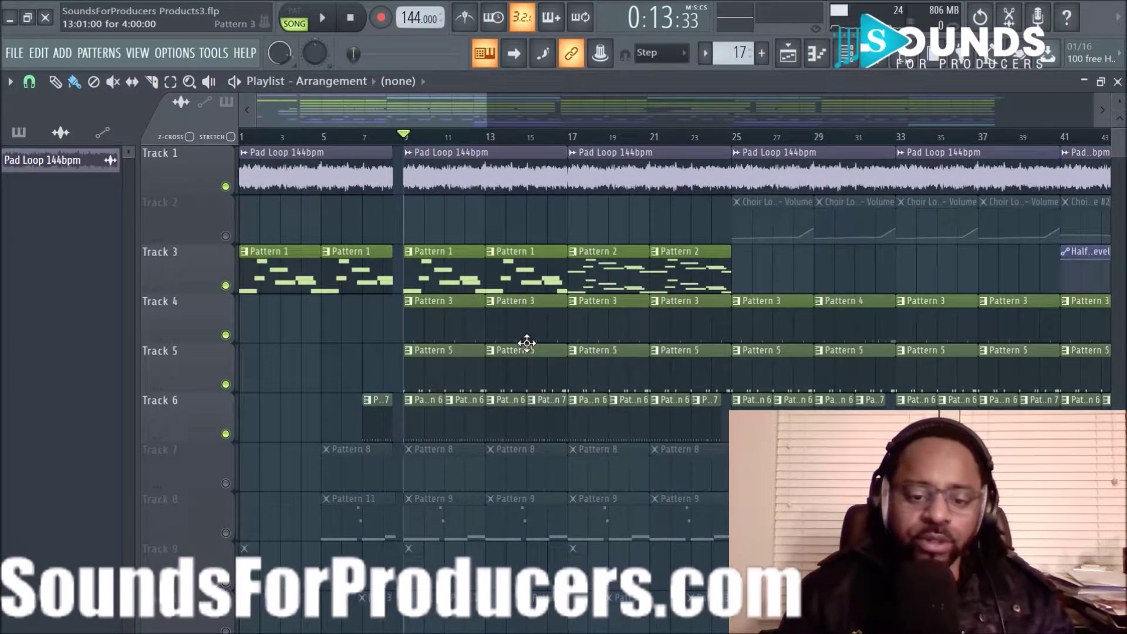
scroll(433, 342, down, 1)
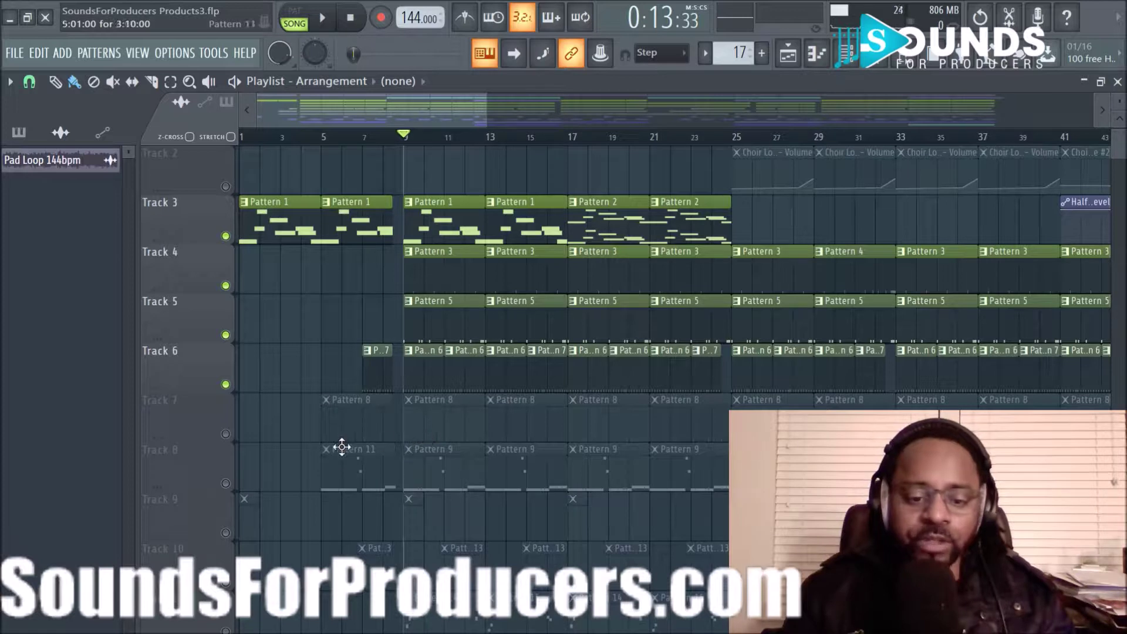
click(225, 434)
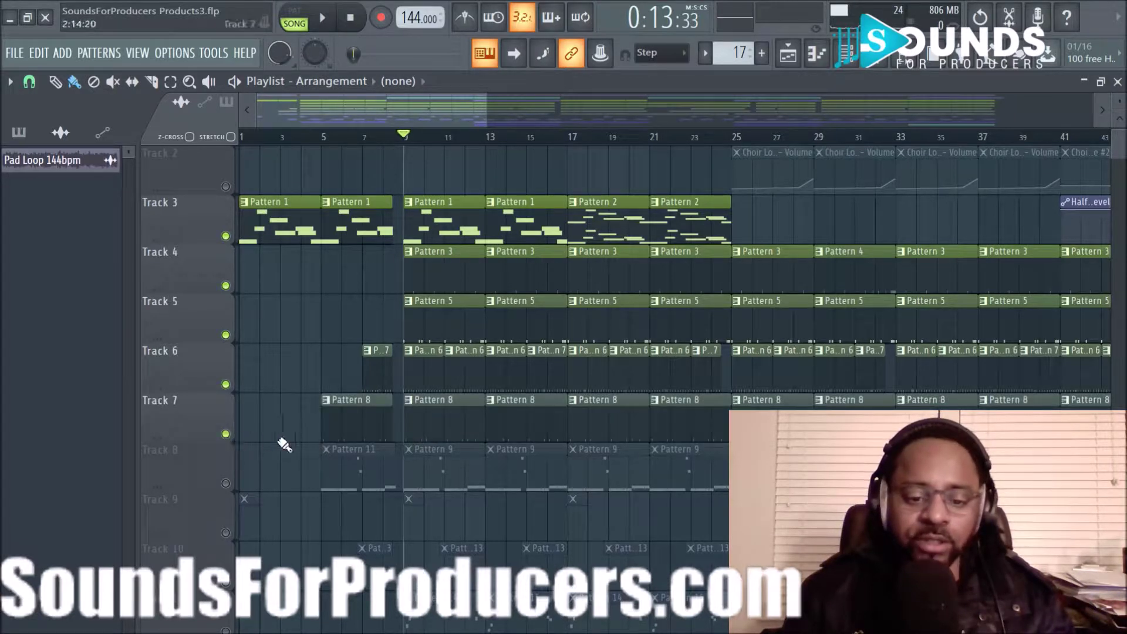
key(space)
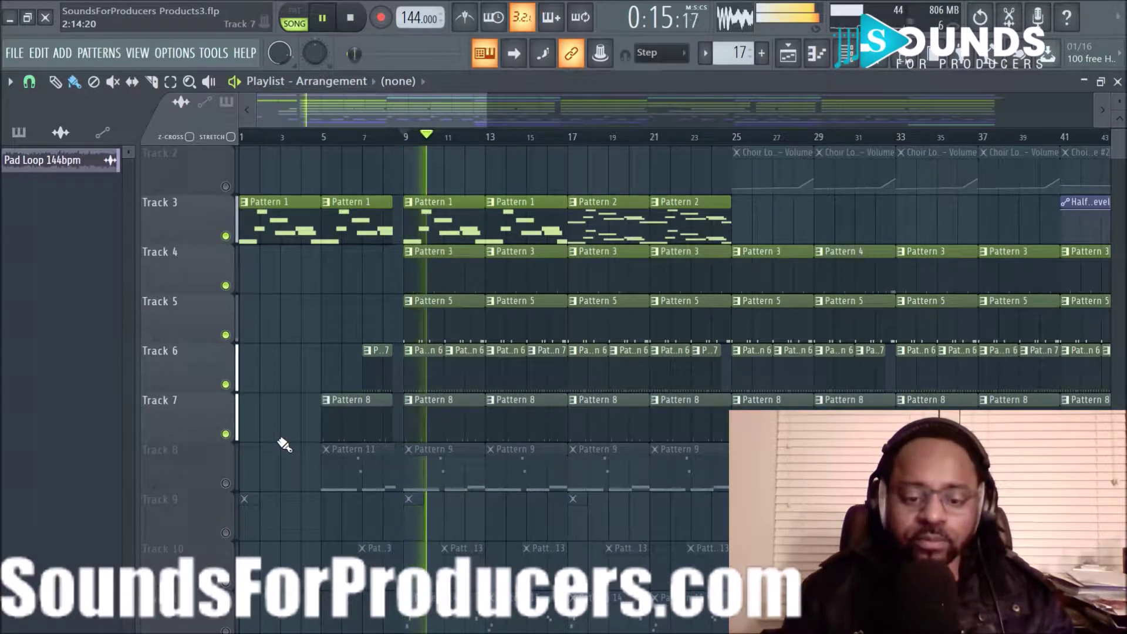
key(space)
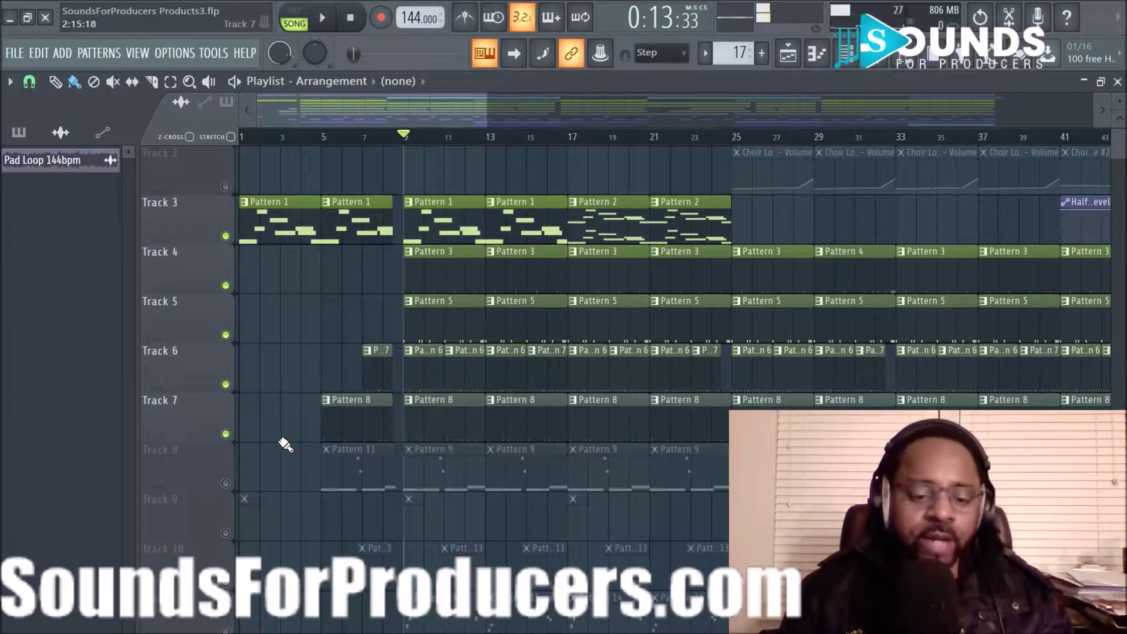
key(space)
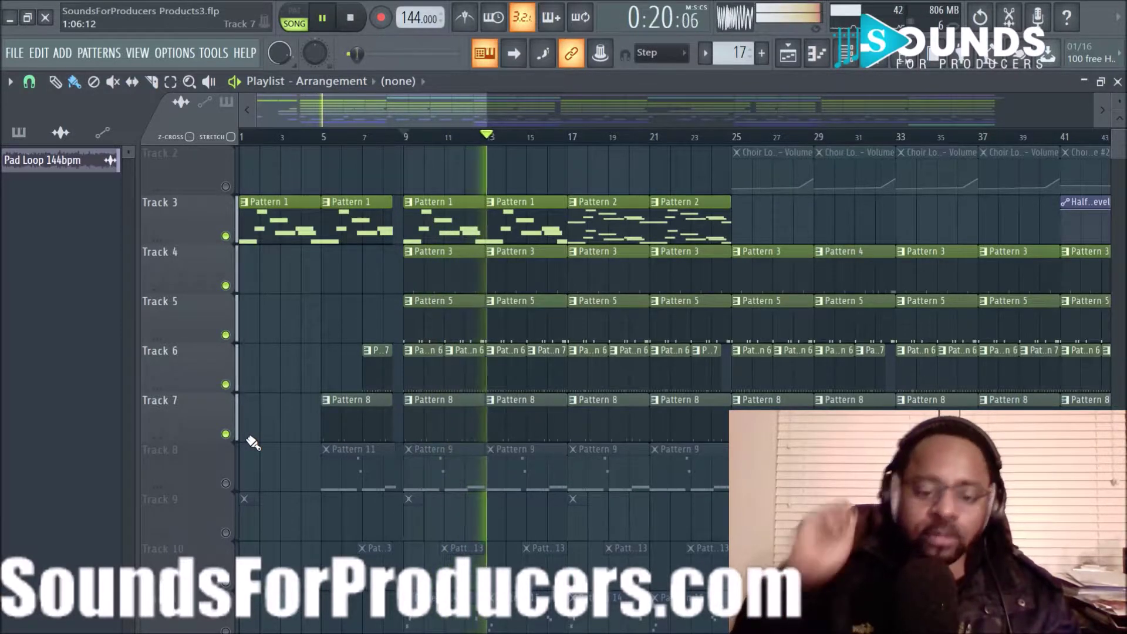
key(space)
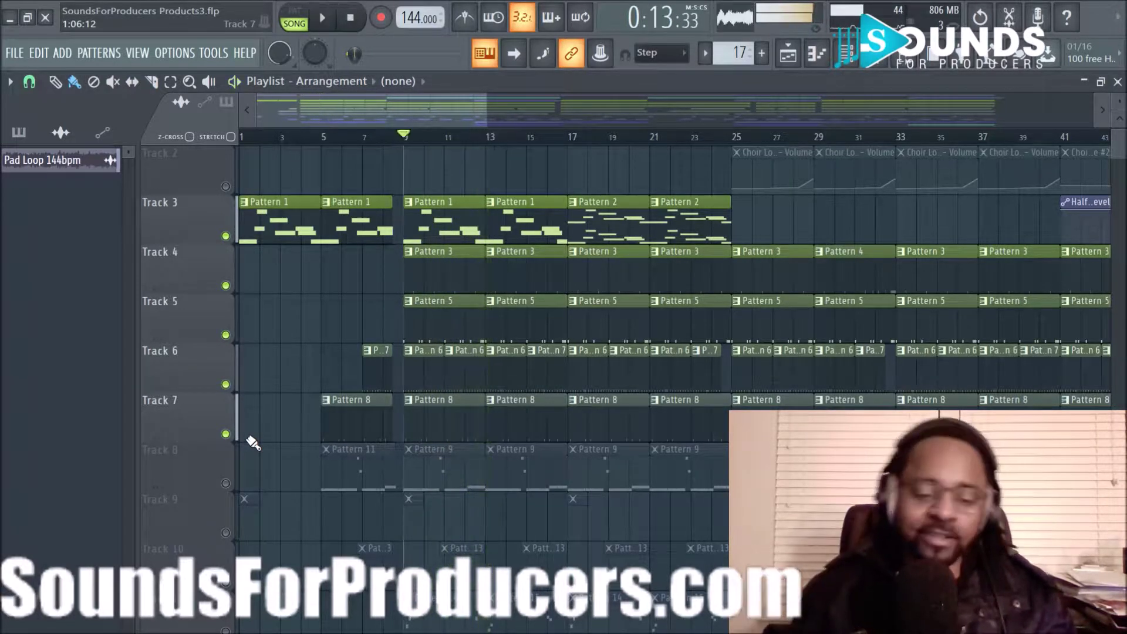
Step: Unmute Track 8 and play the arrangement from bar 9
click(226, 483)
key(space)
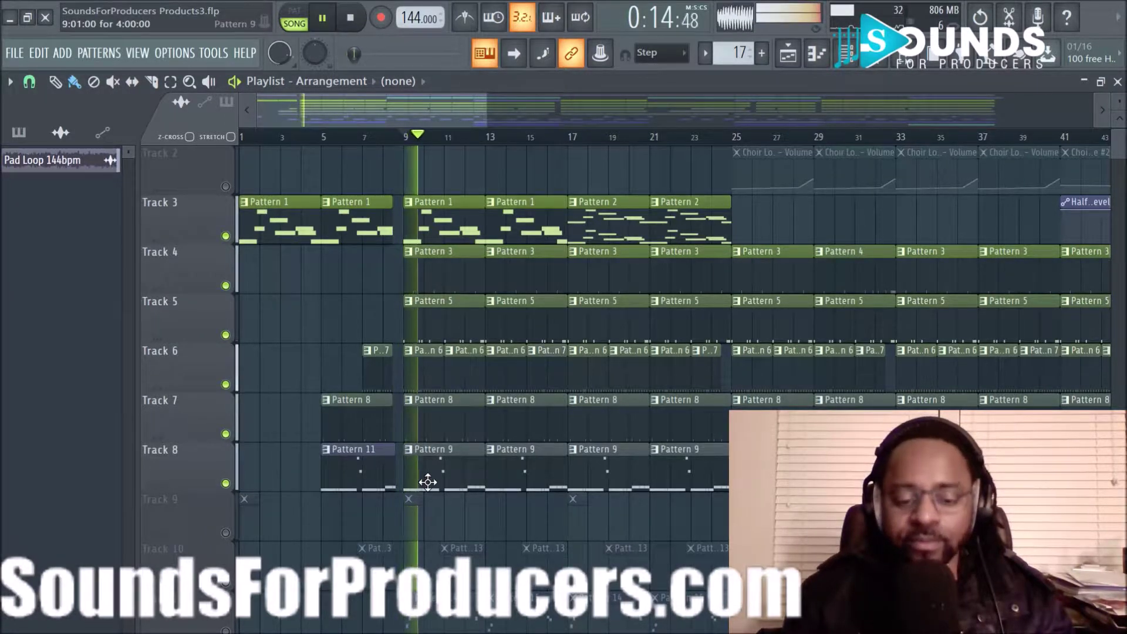
scroll(428, 482, down, 3)
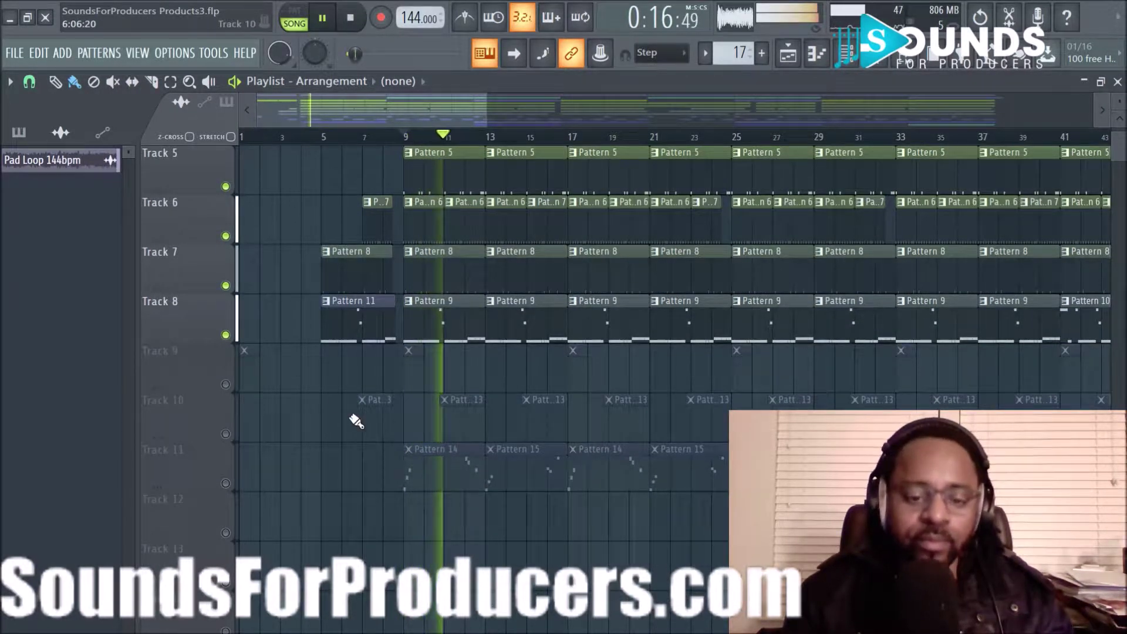
key(space)
Step: Unmute Track 9 and play the arrangement twice from bar 9
click(225, 384)
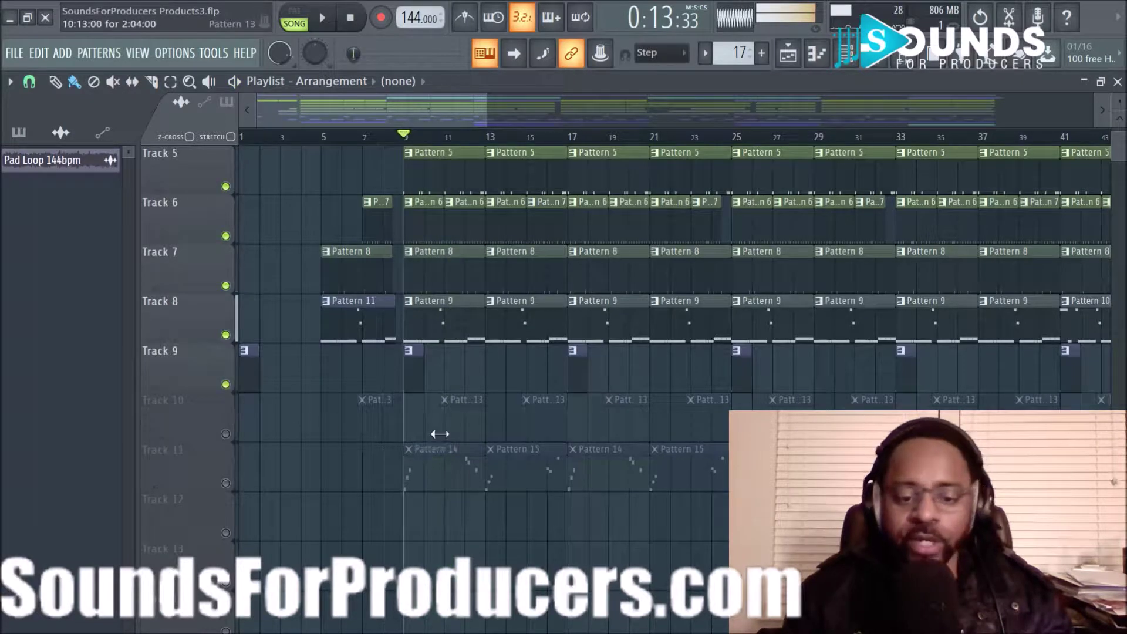
key(space)
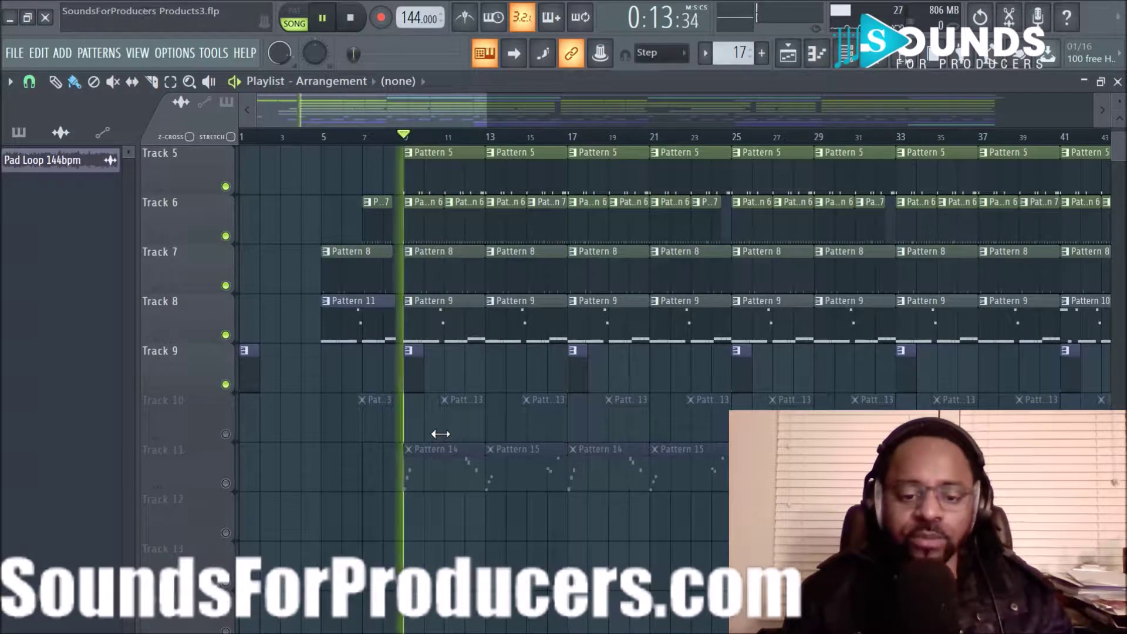
key(space)
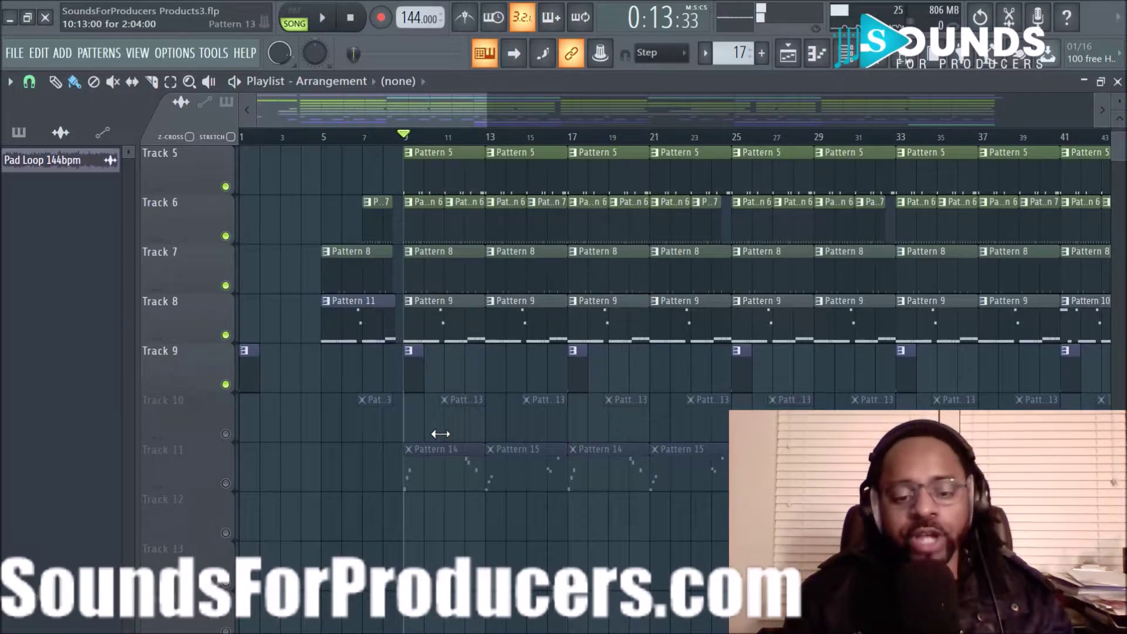
key(space)
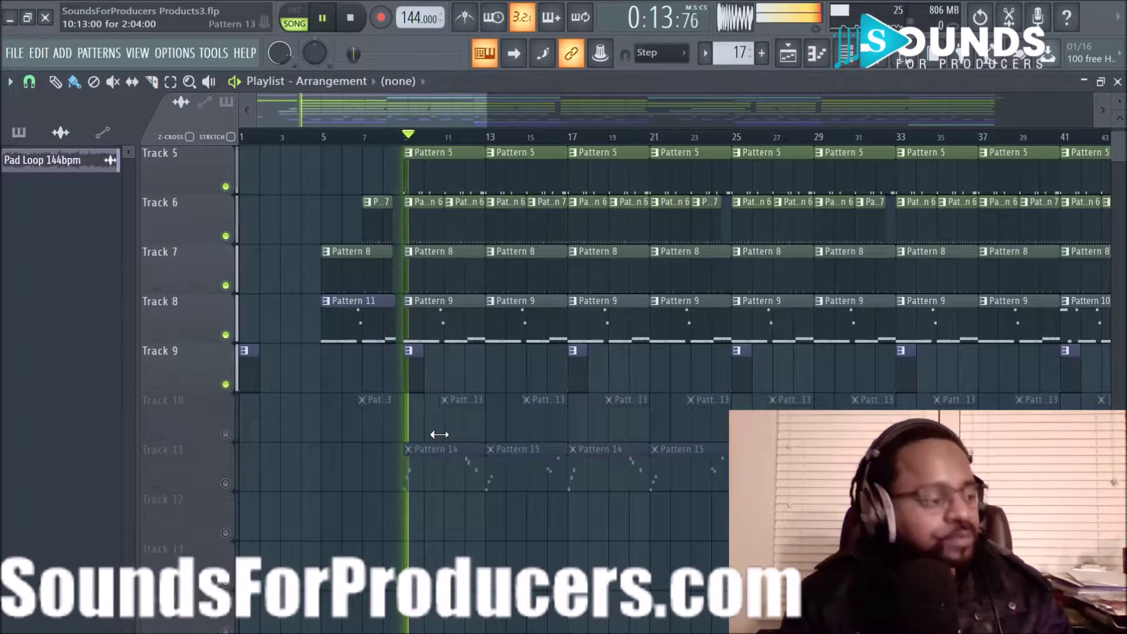
key(space)
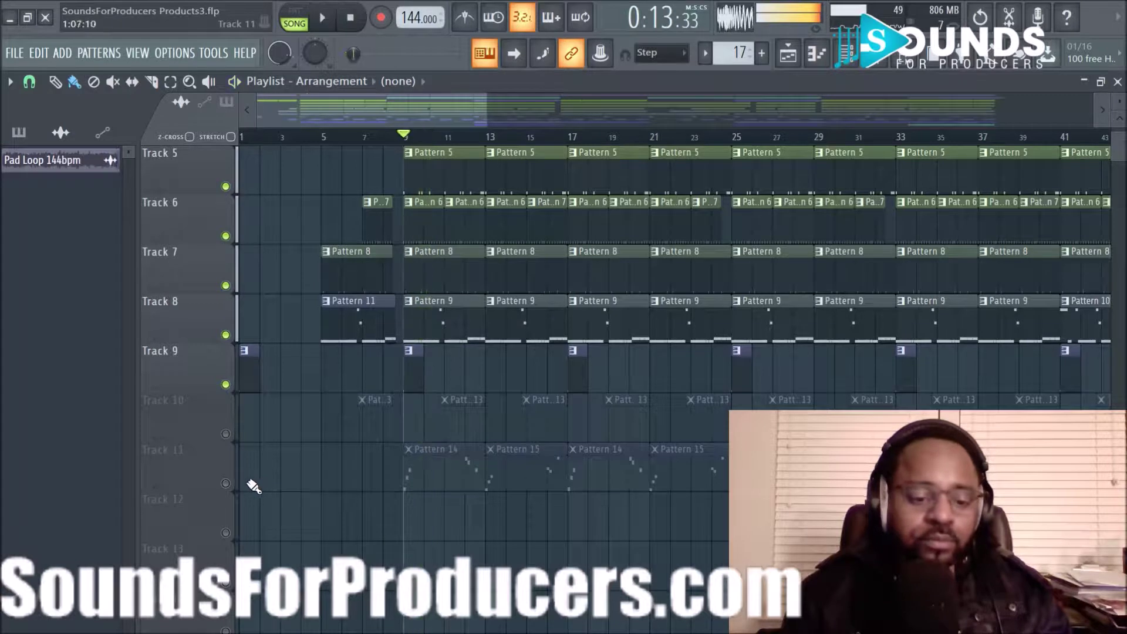
Step: Unmute Track 11, leaving Track 10 muted, and play the arrangement from bar 9
click(226, 483)
key(space)
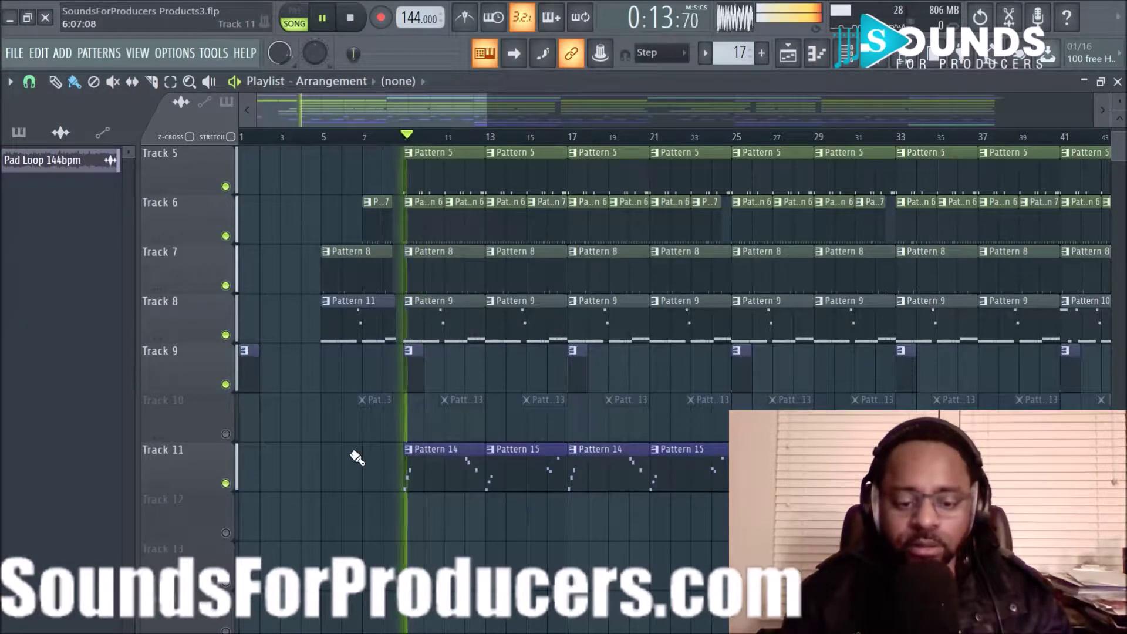
key(space)
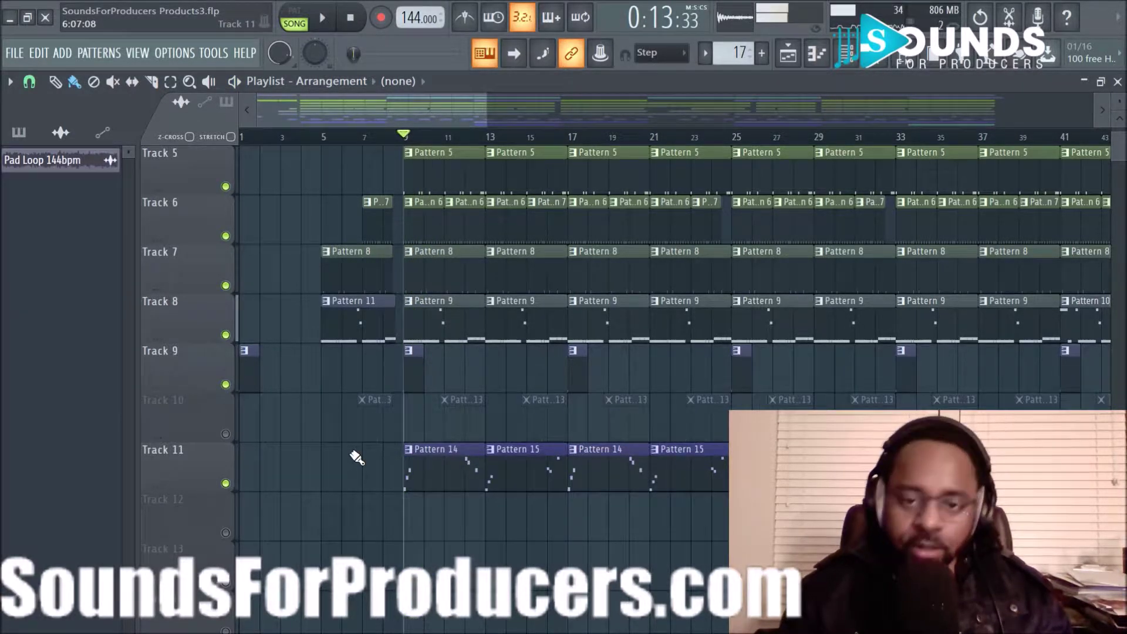
key(space)
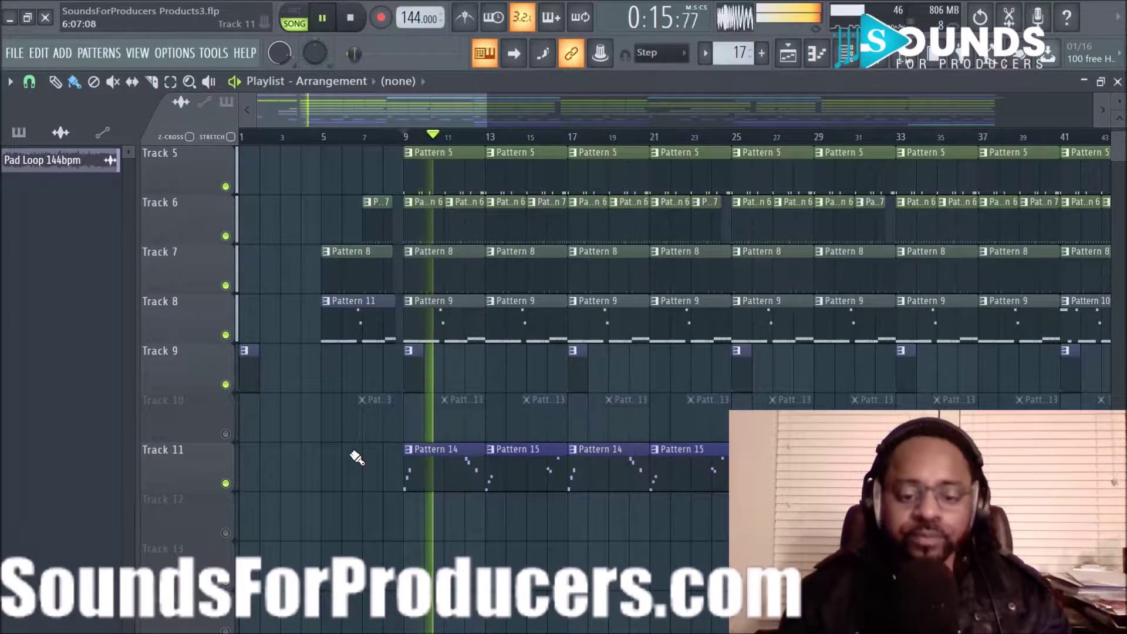
Step: Unmute Track 10 and play the arrangement from bar 9
key(space)
click(225, 435)
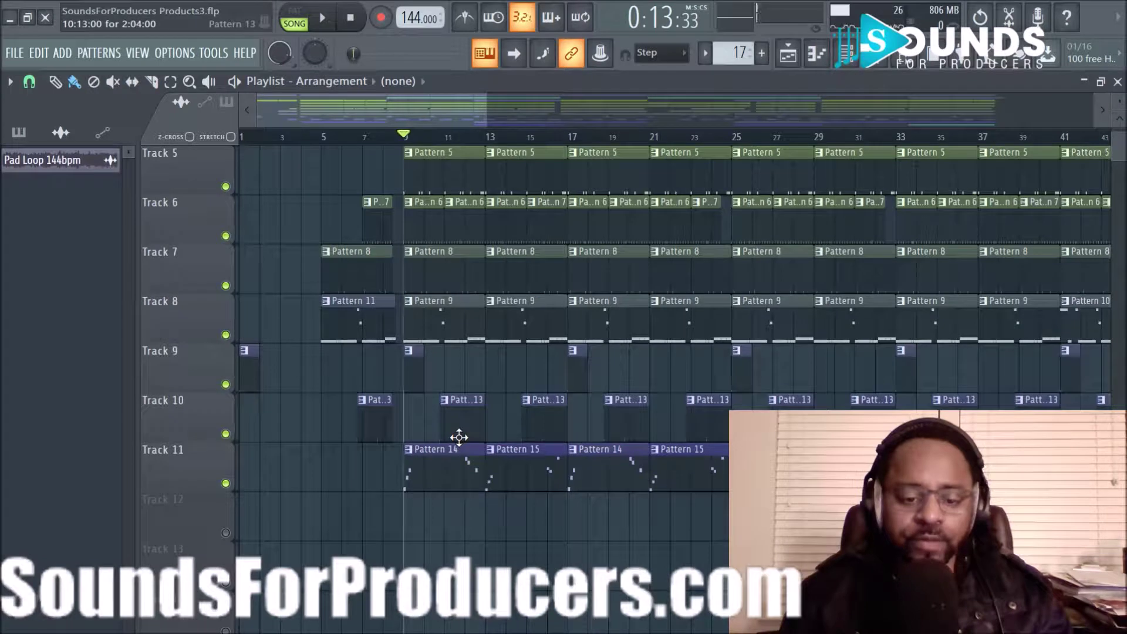
key(space)
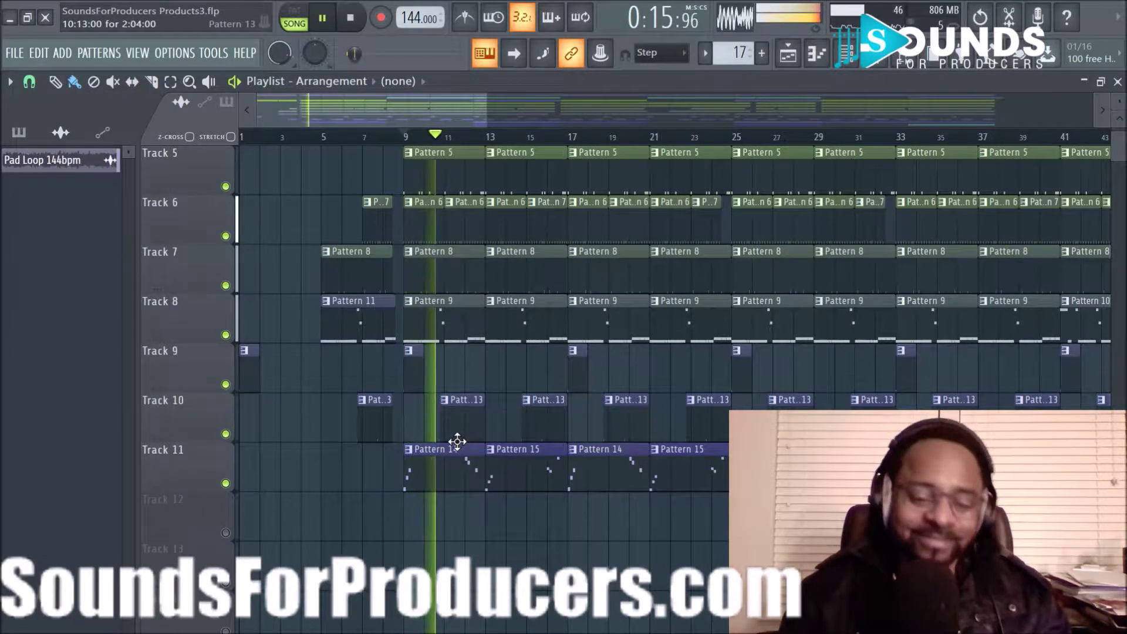
key(space)
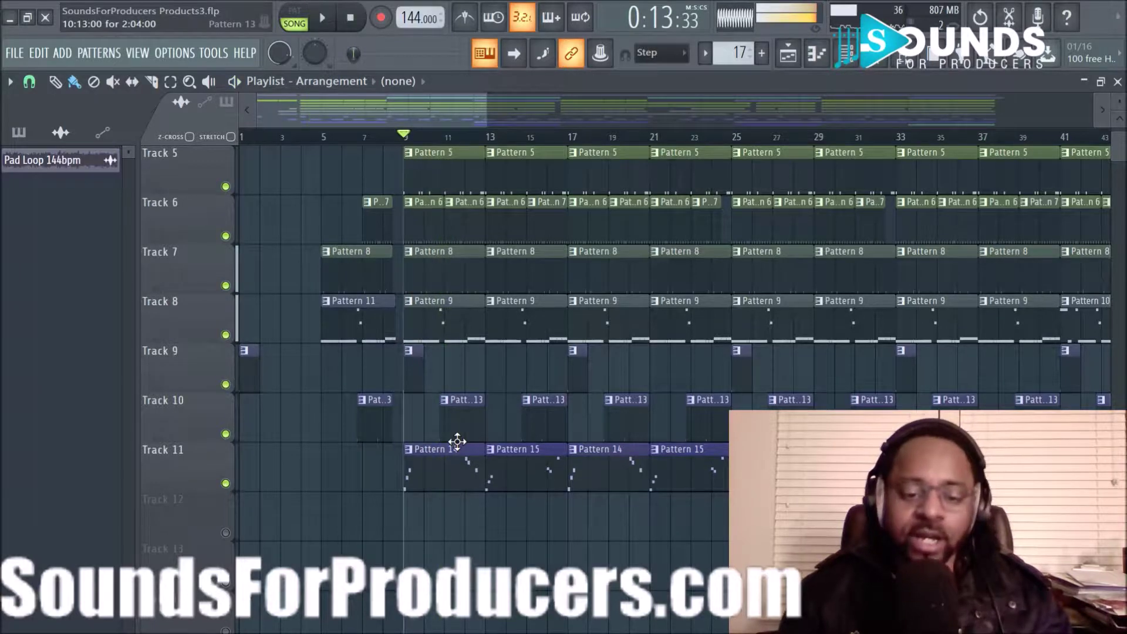
Step: Unmute Track 12 and play from bar 41, briefly soloing Track 12 before restoring all the tracks
scroll(808, 144, down, 1)
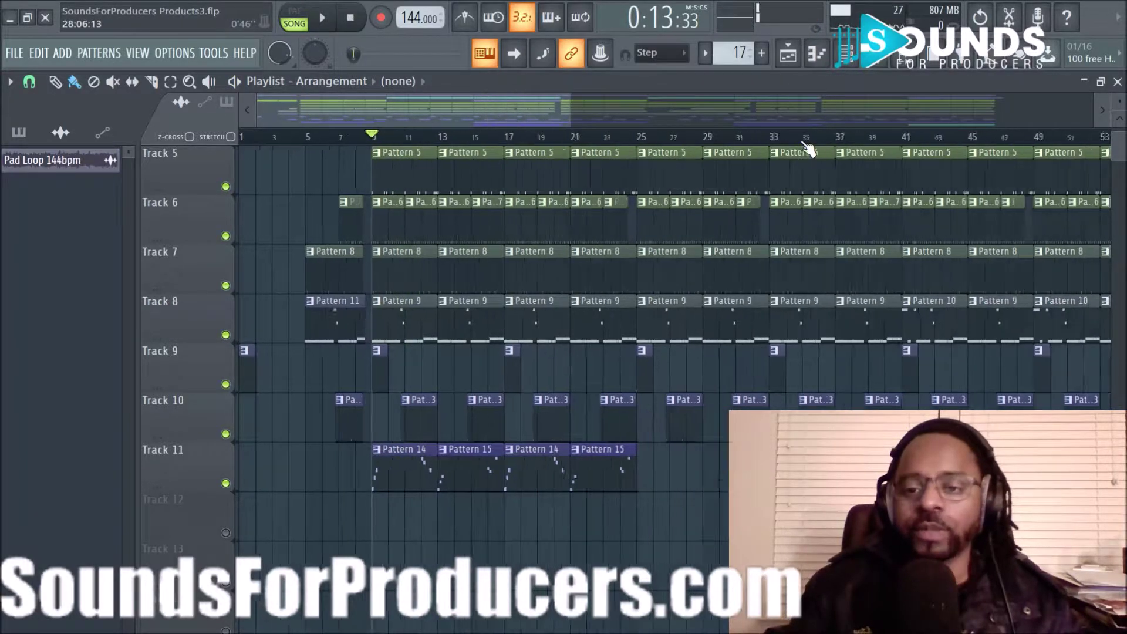
scroll(808, 144, down, 2)
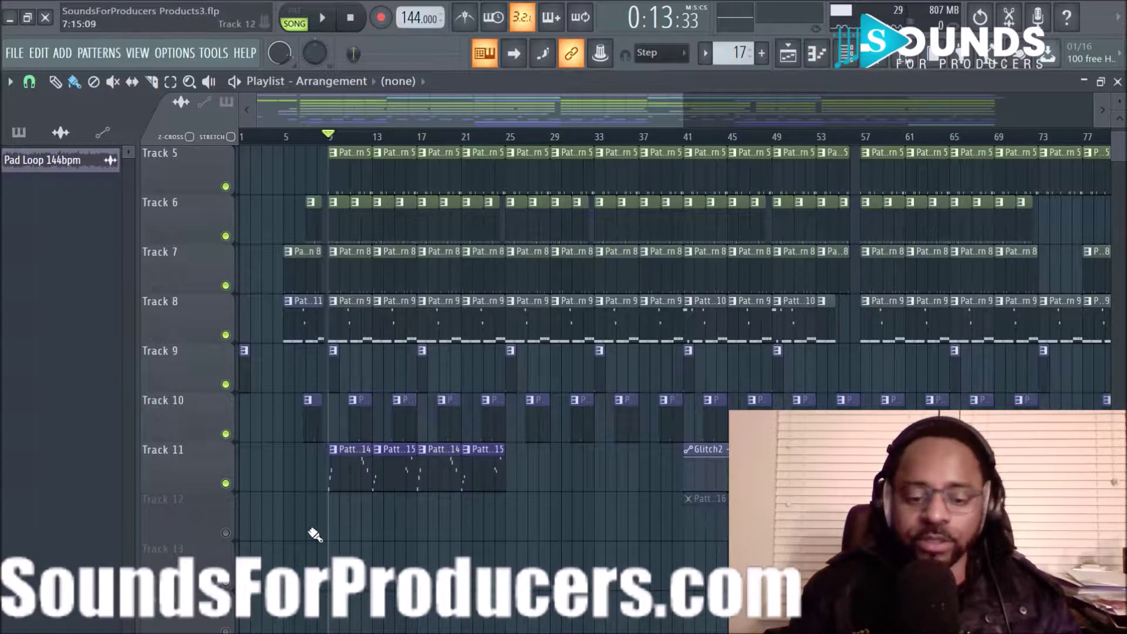
click(225, 533)
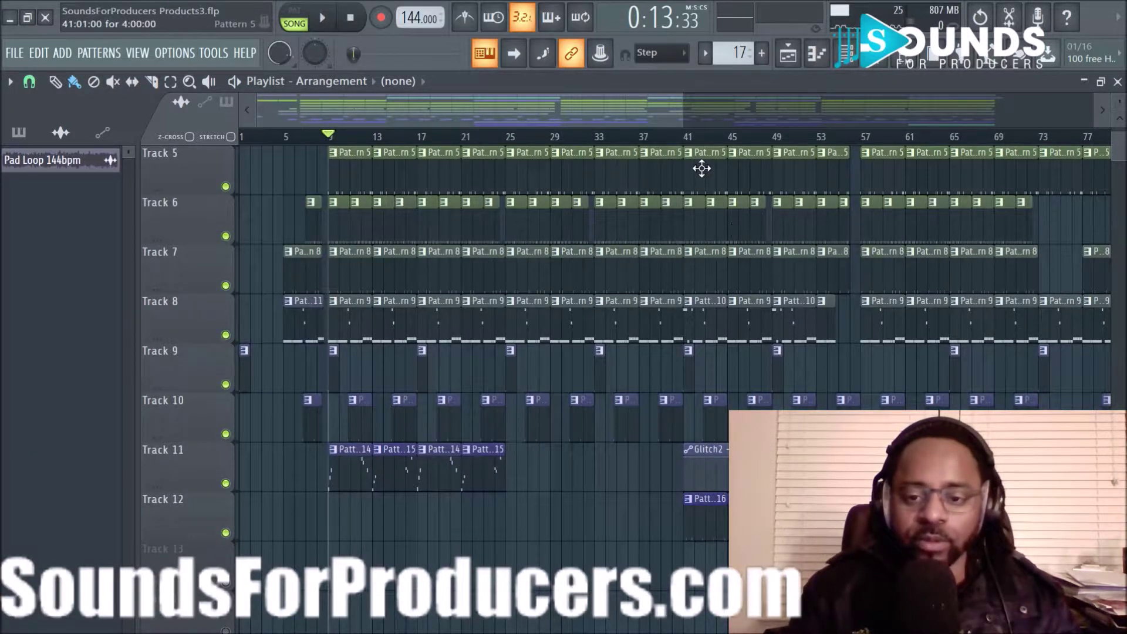
click(688, 136)
key(space)
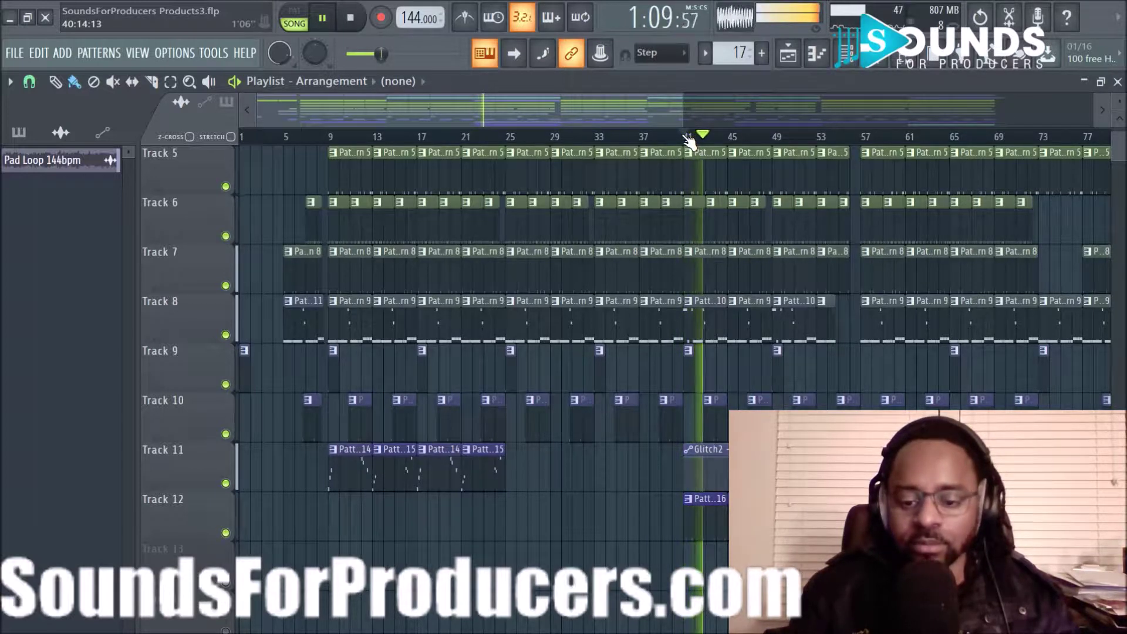
right_click(226, 533)
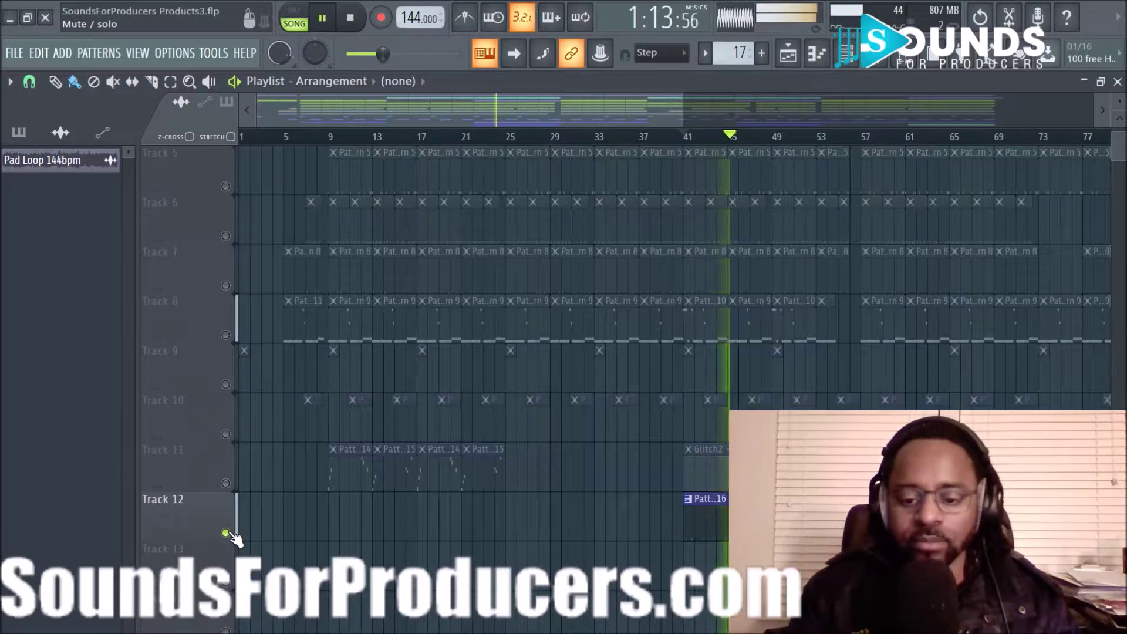
right_click(225, 533)
key(space)
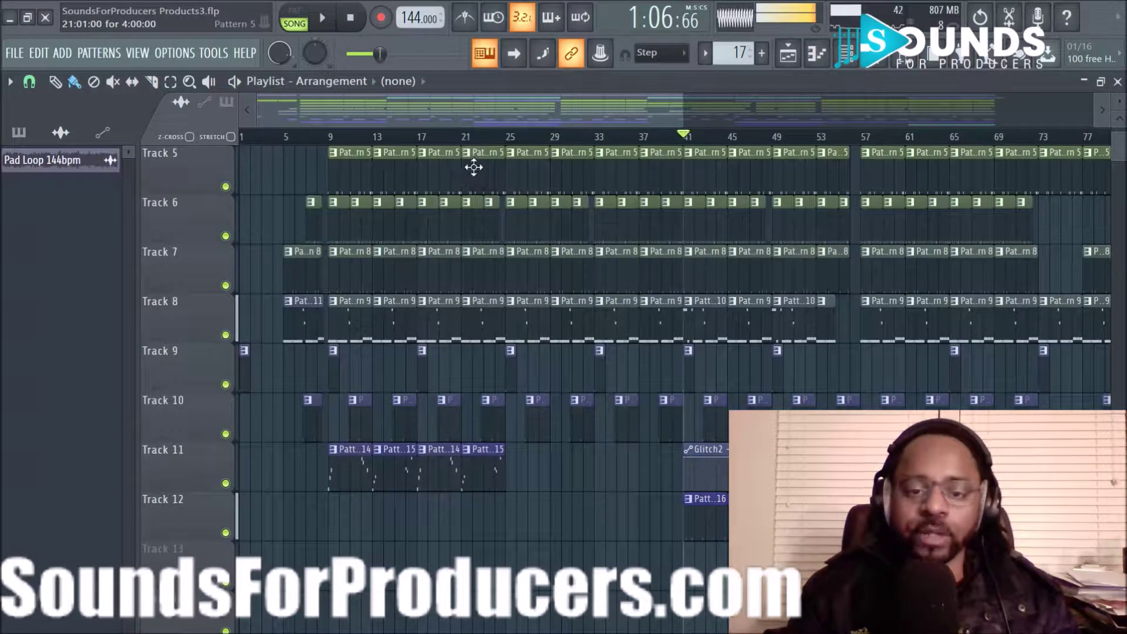
Step: Play the full arrangement from bar 17 through the sections up to about bar 60
click(418, 140)
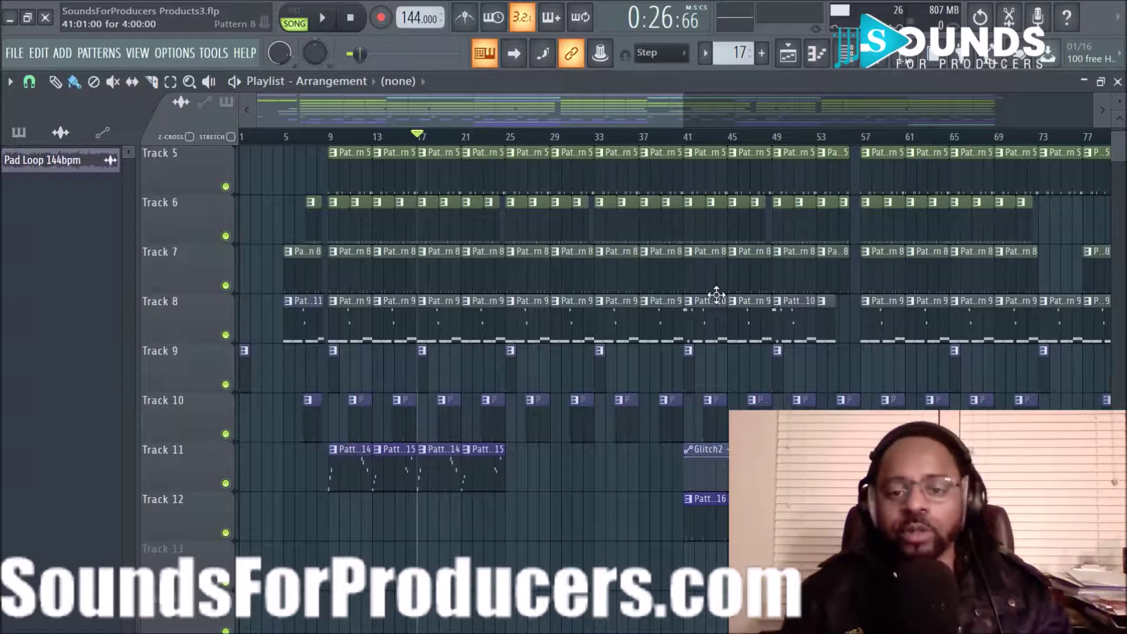
scroll(714, 272, up, 4)
scroll(681, 146, down, 3)
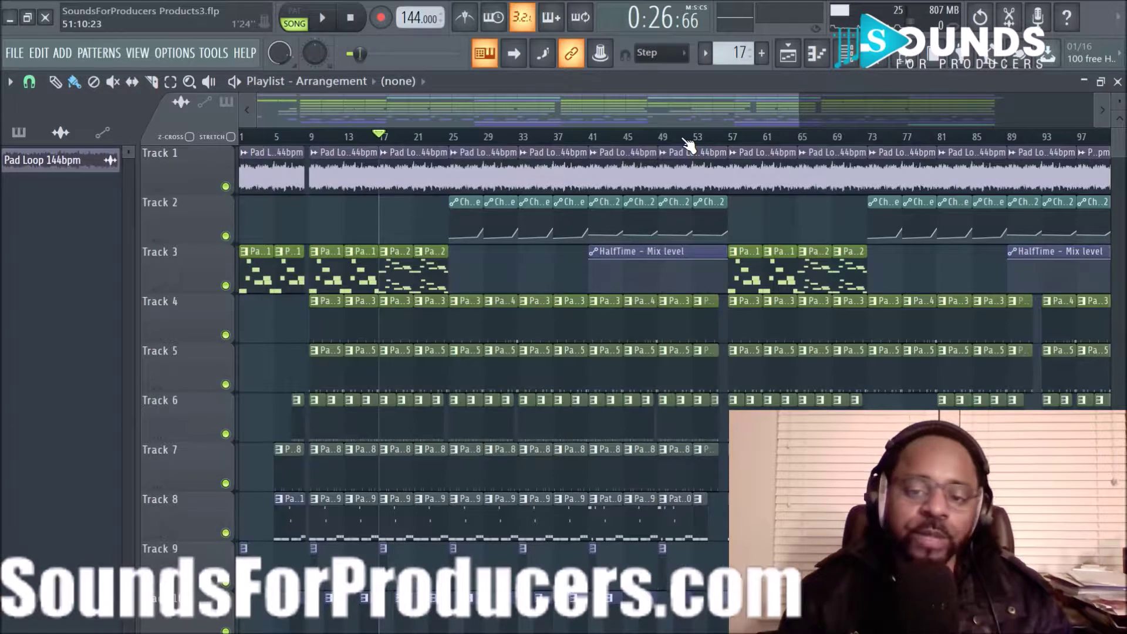
scroll(688, 144, down, 3)
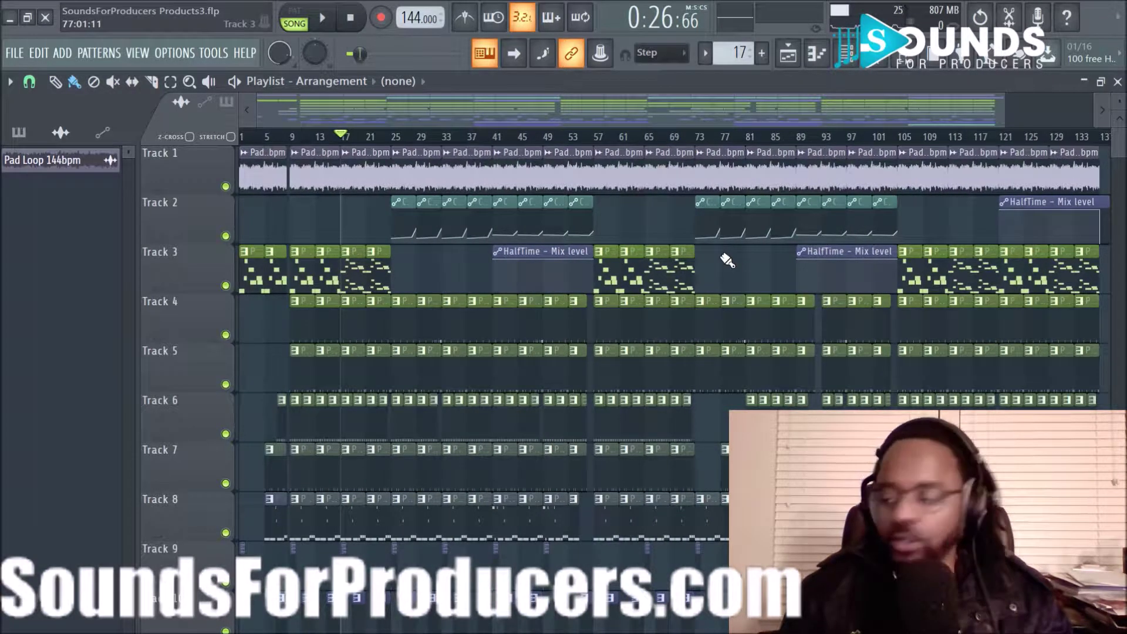
key(space)
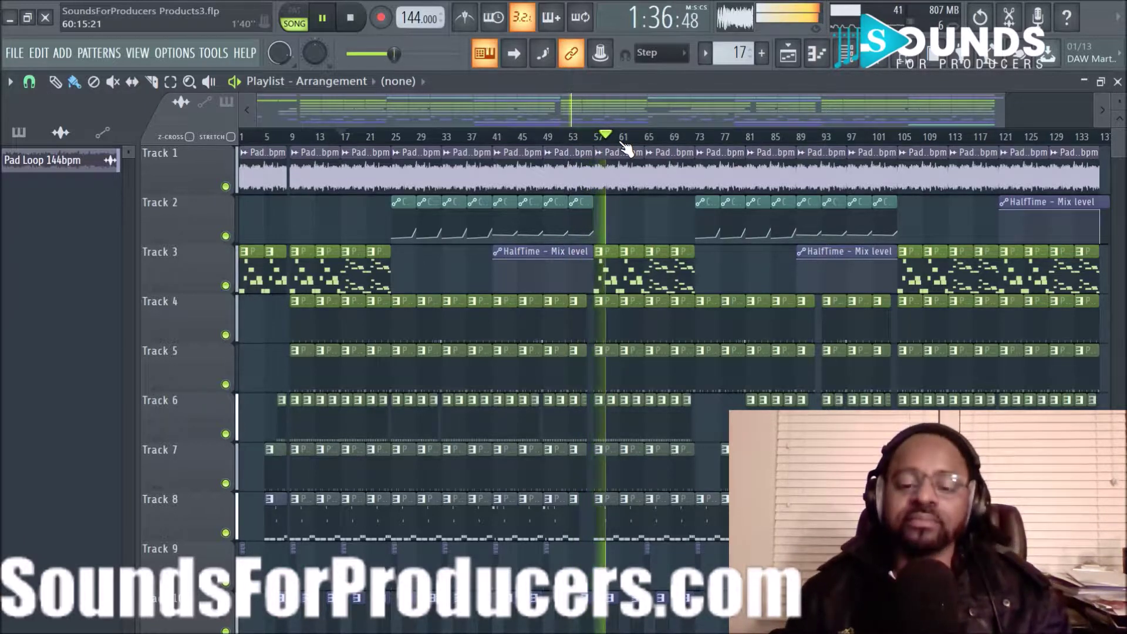
key(space)
Step: Play the arrangement from bar 53 to hear the shortened 808 clip on Track 8 before the drop
scroll(585, 140, up, 5)
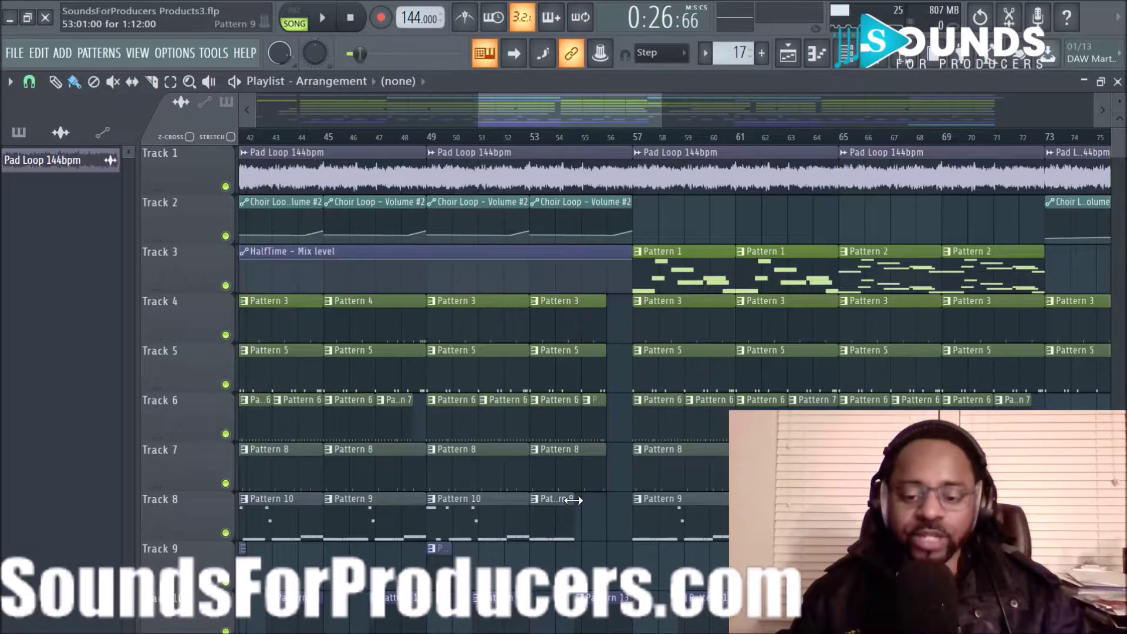
scroll(572, 499, down, 4)
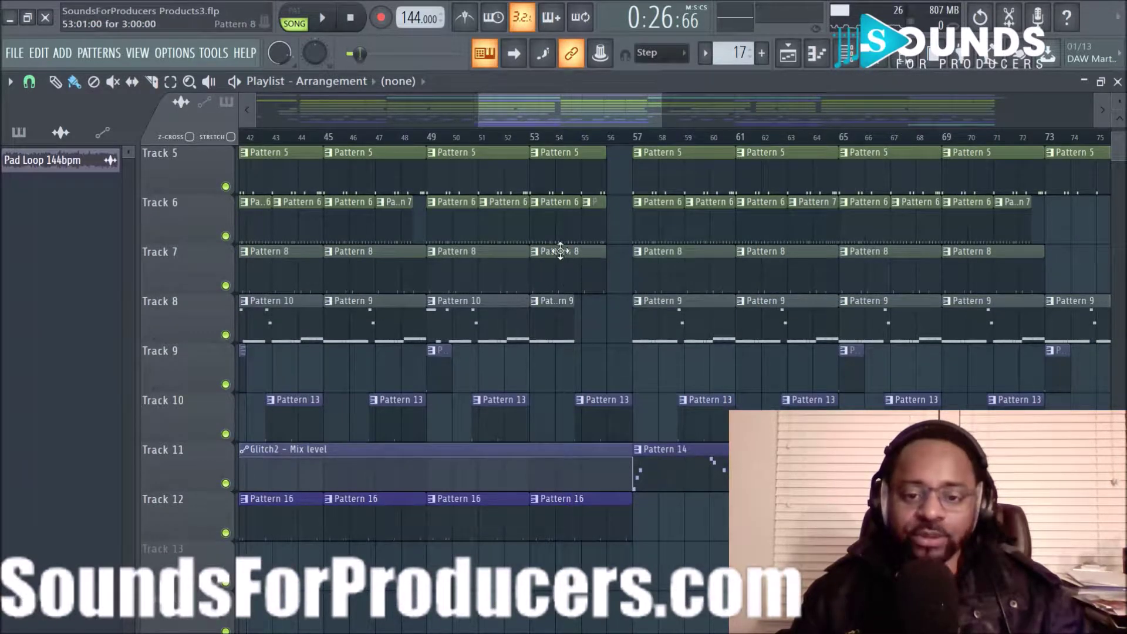
click(530, 138)
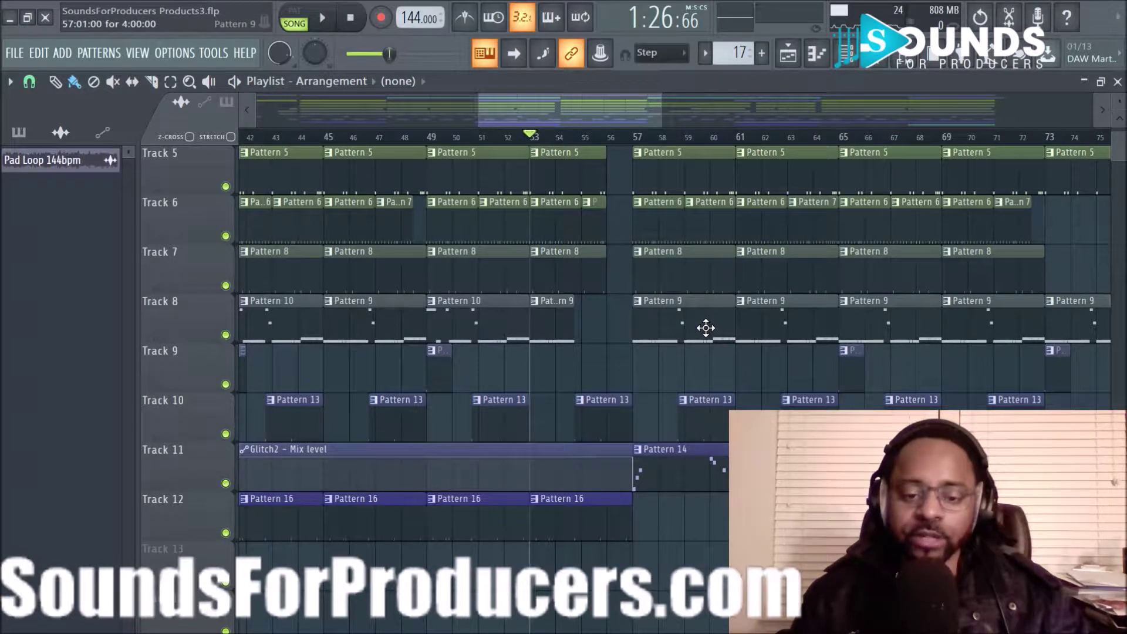
key(space)
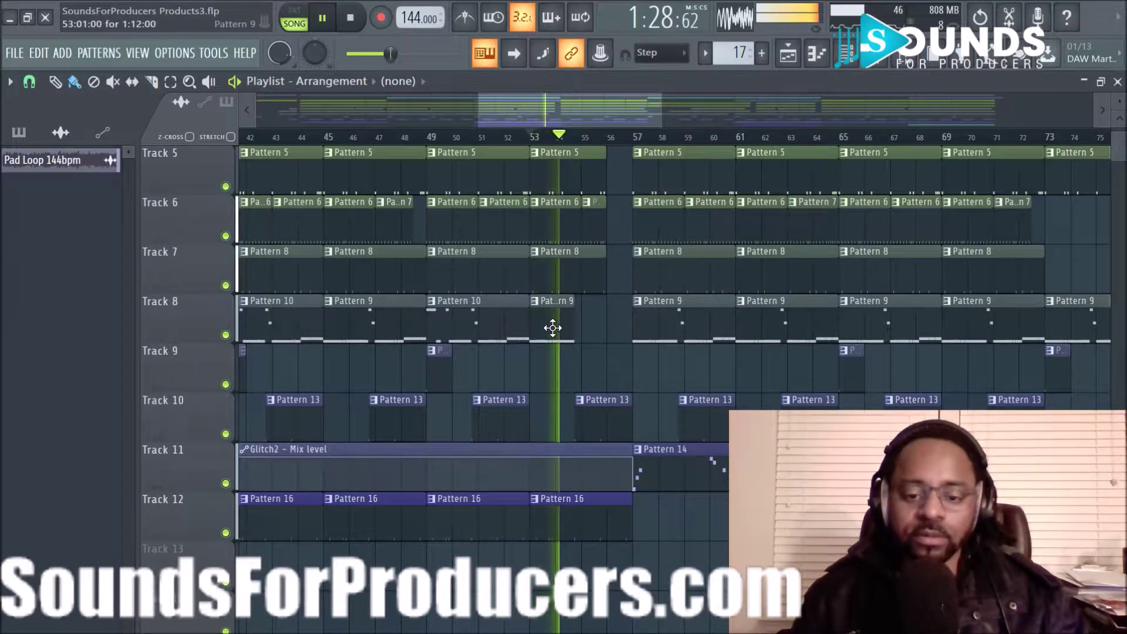
key(space)
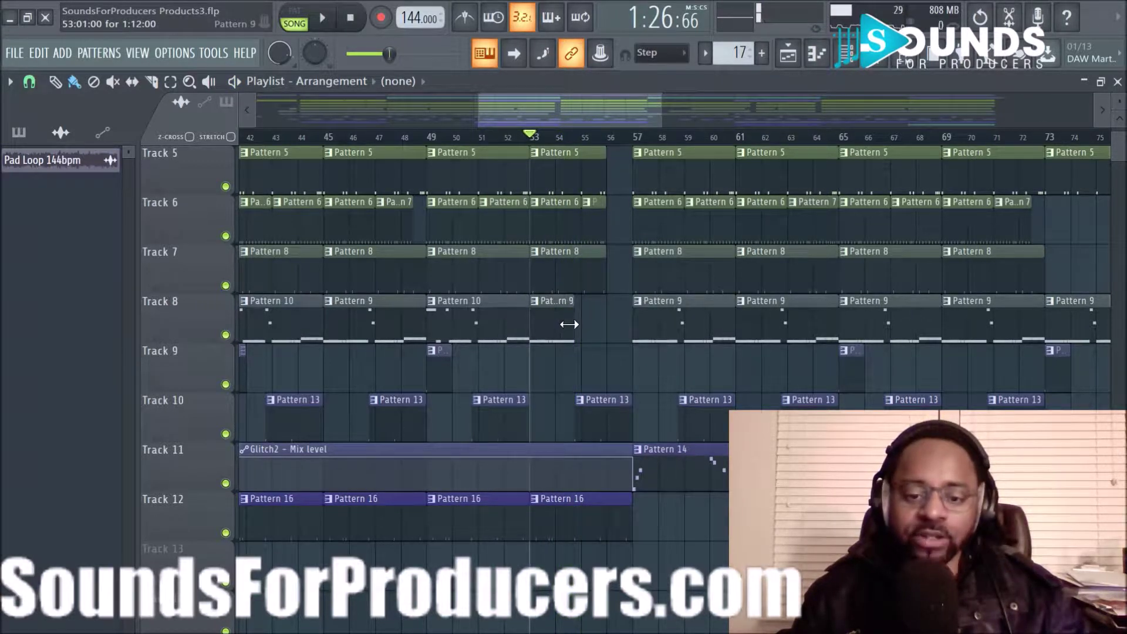
Step: Make the shortened Pattern 9 clip at bar 53 on Track 8 unique and open its notes in the Piano roll
mouse_move(570, 315)
mouse_down()
mouse_move(595, 317)
mouse_move(573, 317)
mouse_up()
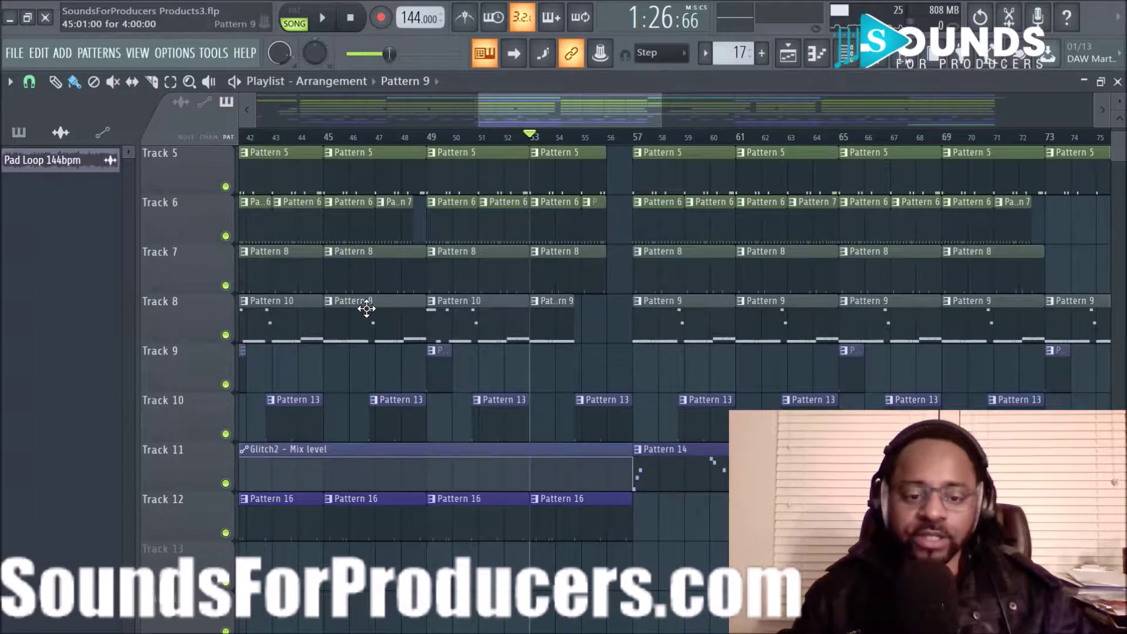
right_click(532, 302)
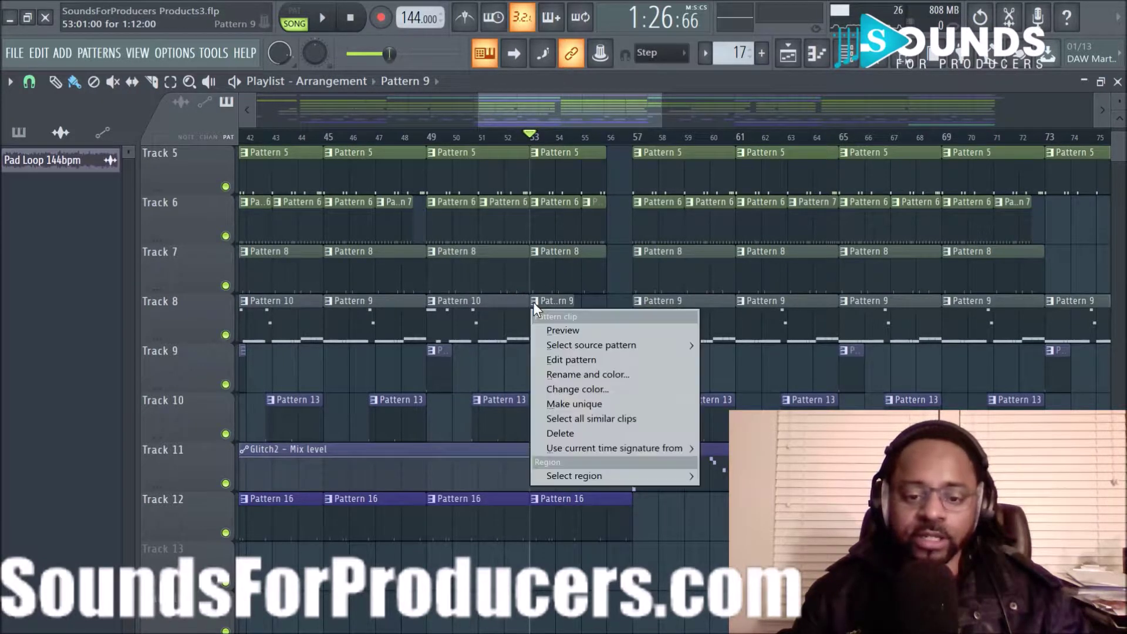
click(573, 403)
double_click(553, 333)
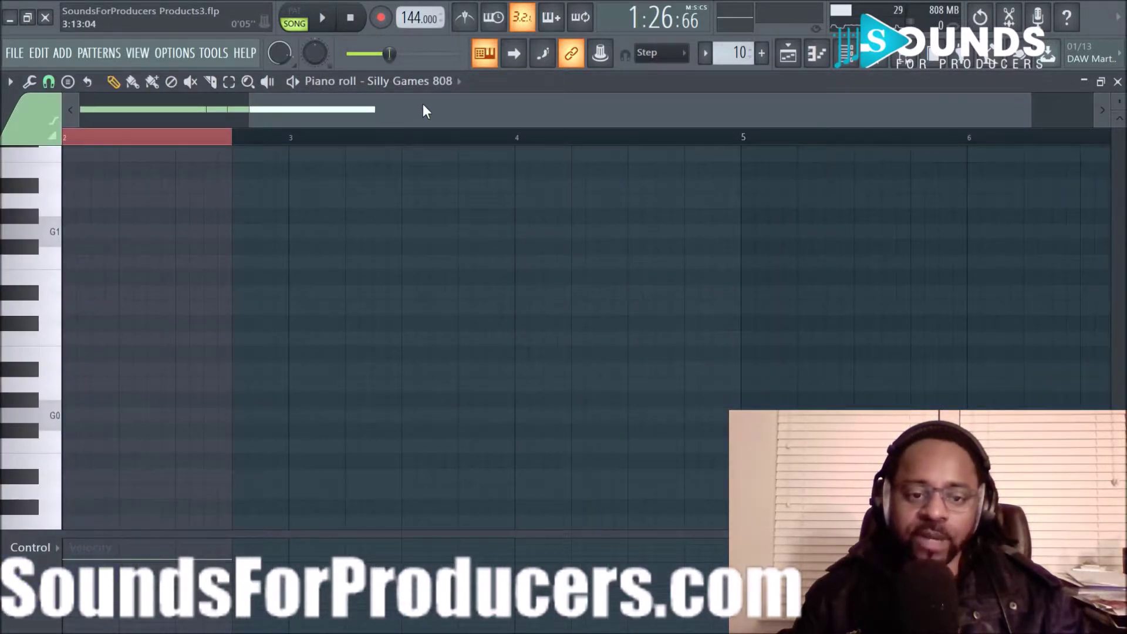
Step: Play the Silly Games 808 notes, then shorten the last A2 note to 0:06:00
drag(426, 112, 254, 114)
scroll(307, 160, up, 5)
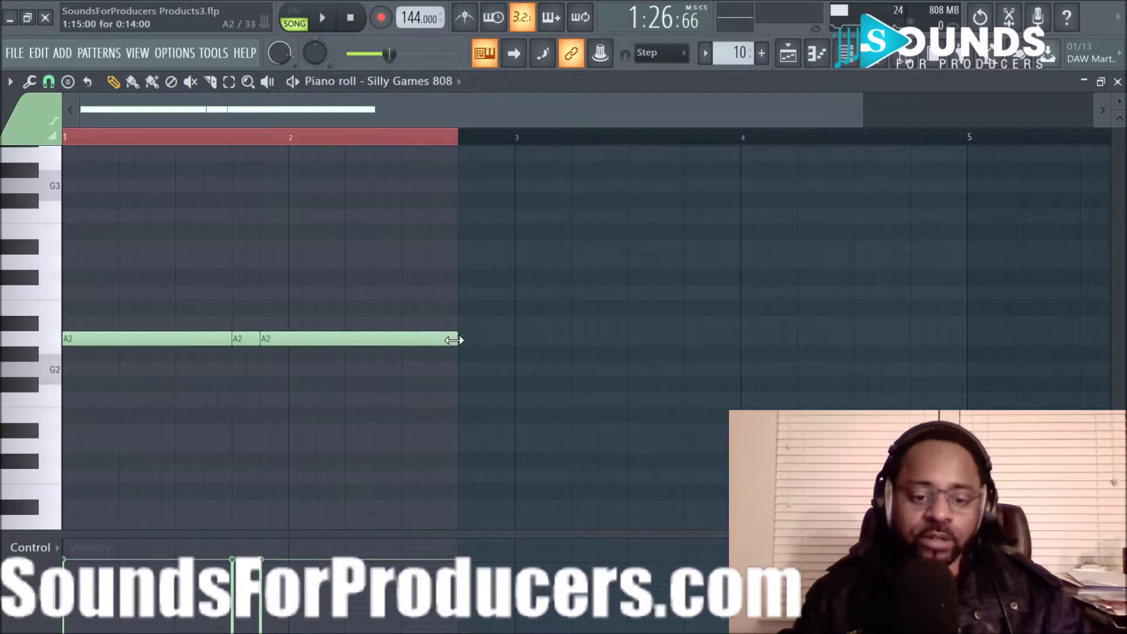
key(space)
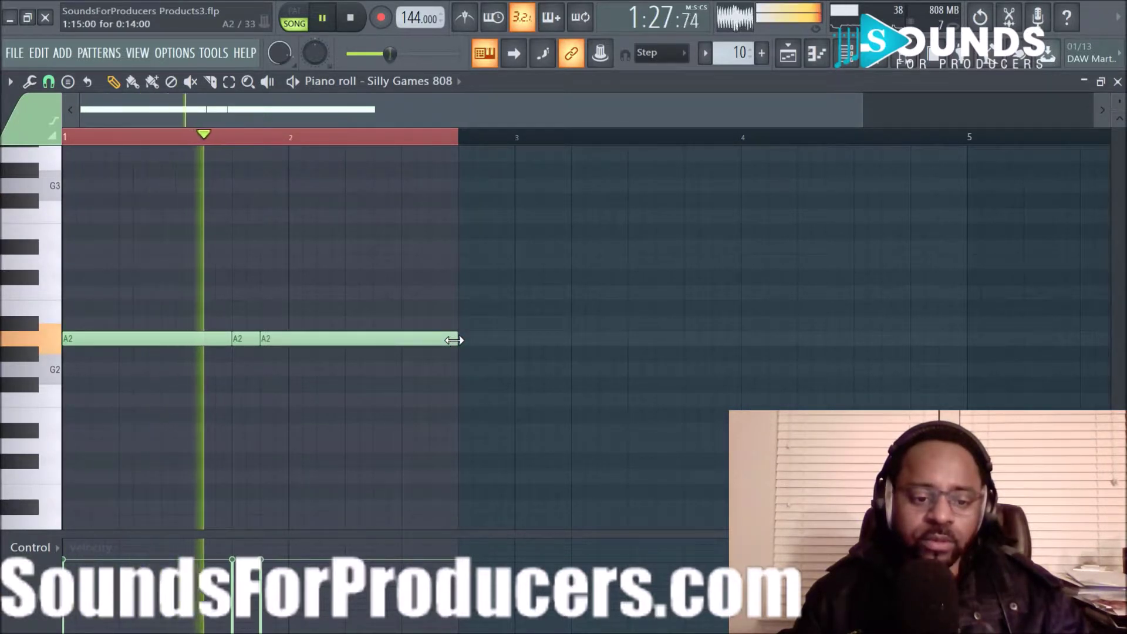
key(space)
drag(454, 340, 345, 340)
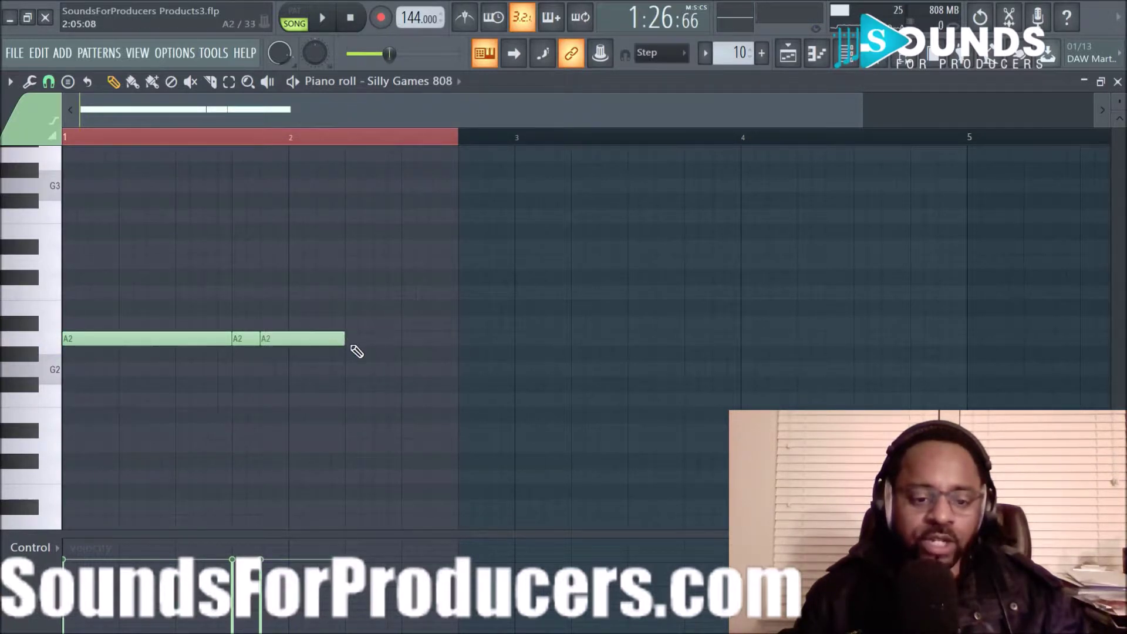
Step: Examine the volume envelope settings of the Silly Games 808 channel, then close its window
click(846, 54)
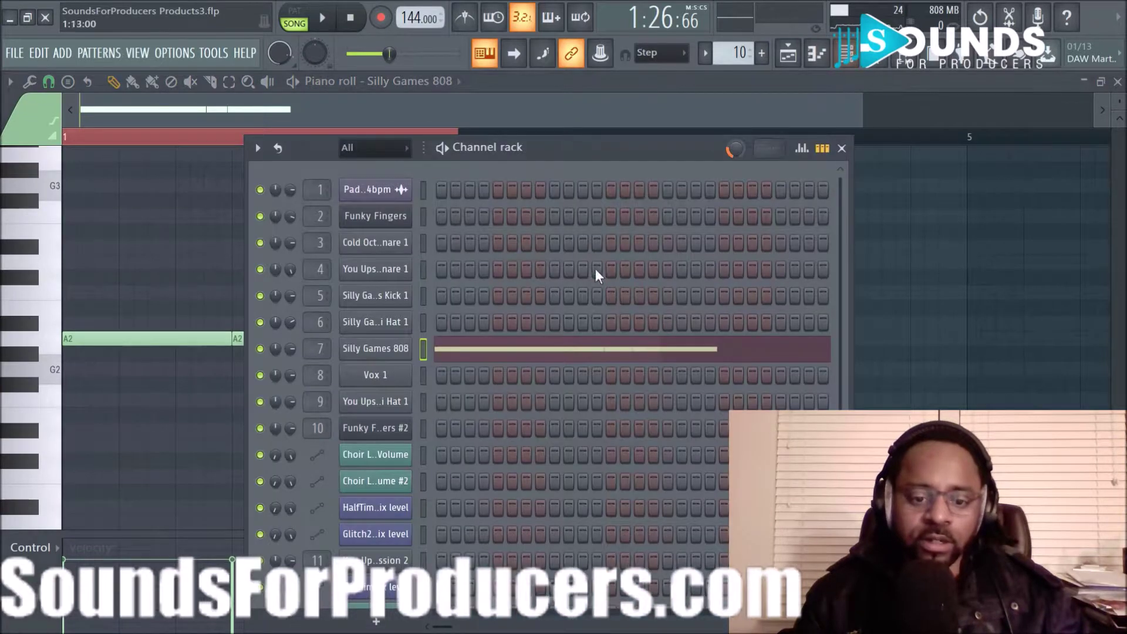
click(389, 350)
click(169, 180)
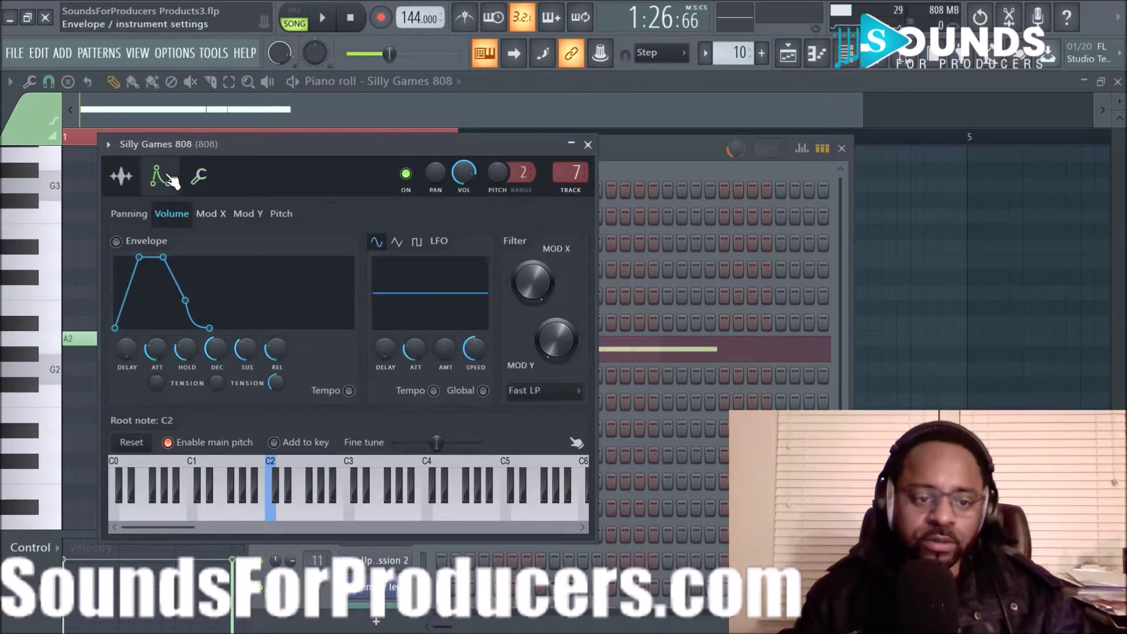
click(587, 144)
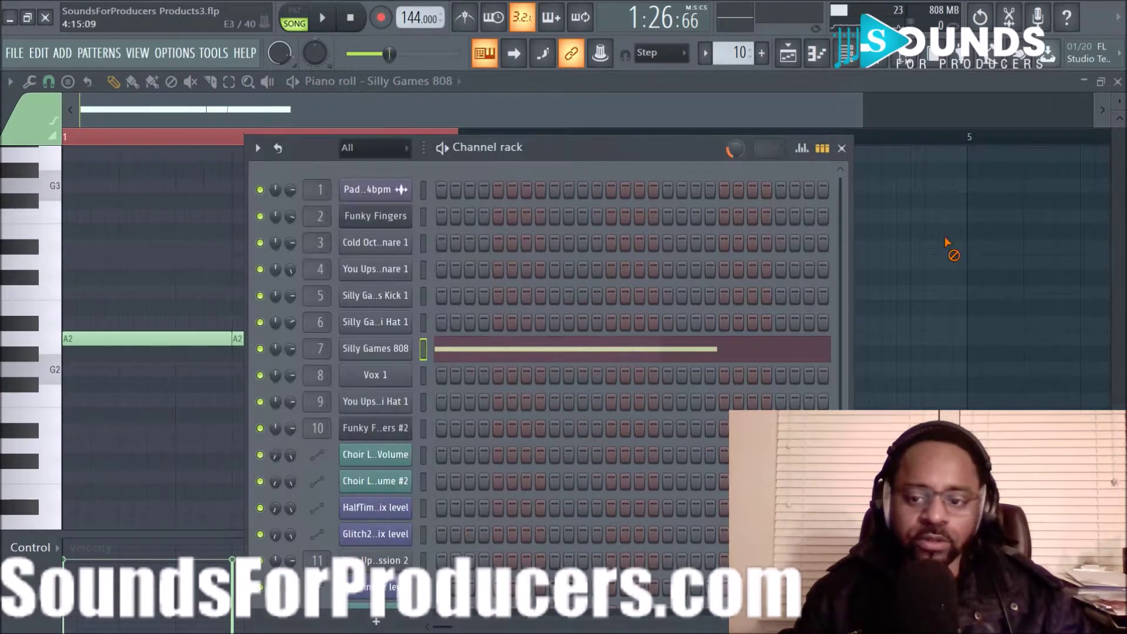
Step: Return to the Silly Games 808 Piano roll and play the shortened bass line from bar 53
click(928, 245)
key(space)
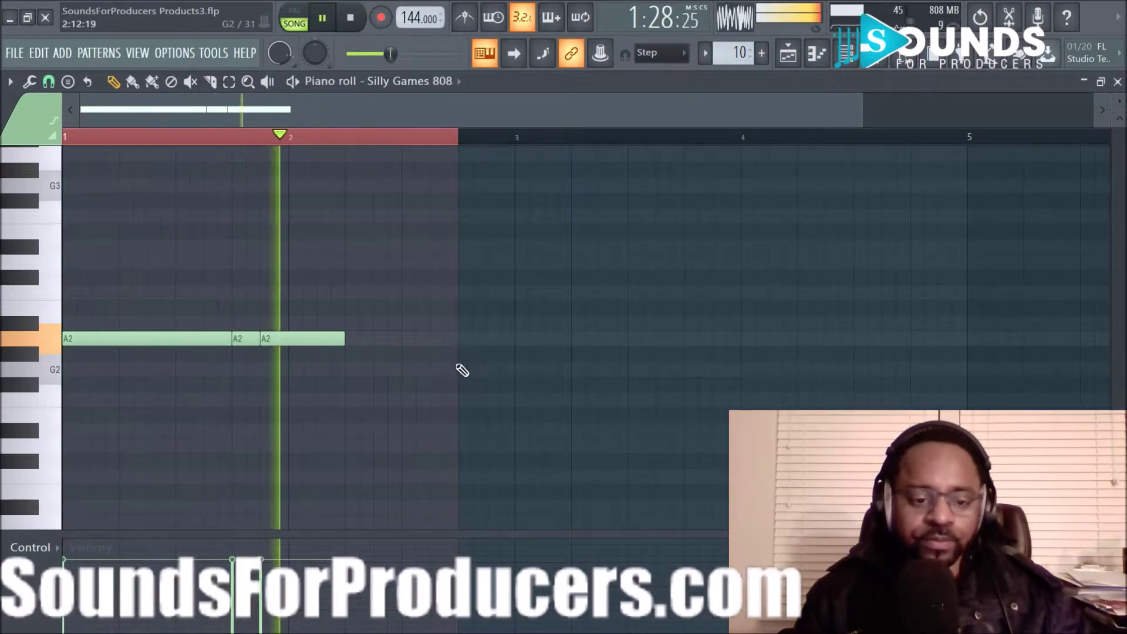
key(space)
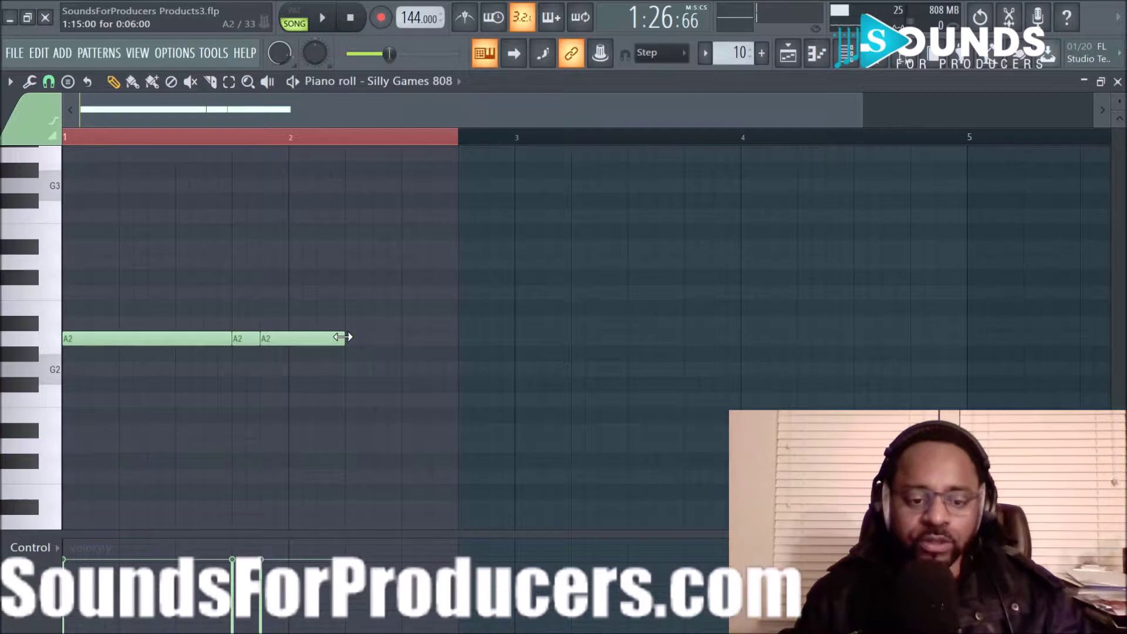
Step: Add a short A2 note directly after the last one and lower its velocity to near zero
click(246, 338)
click(350, 341)
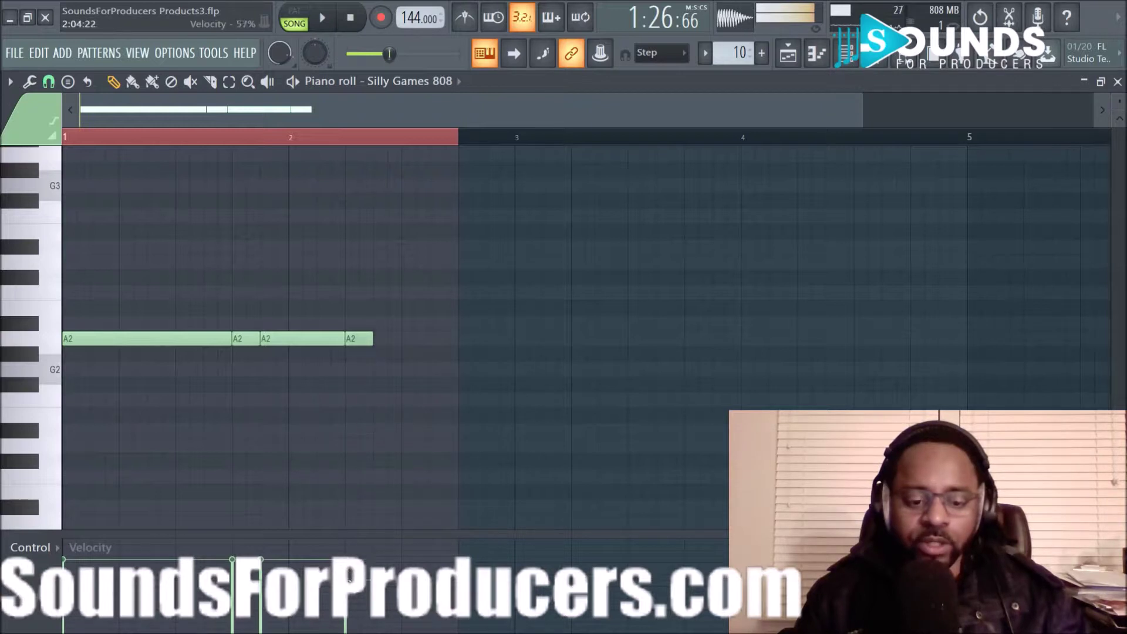
drag(350, 580, 346, 632)
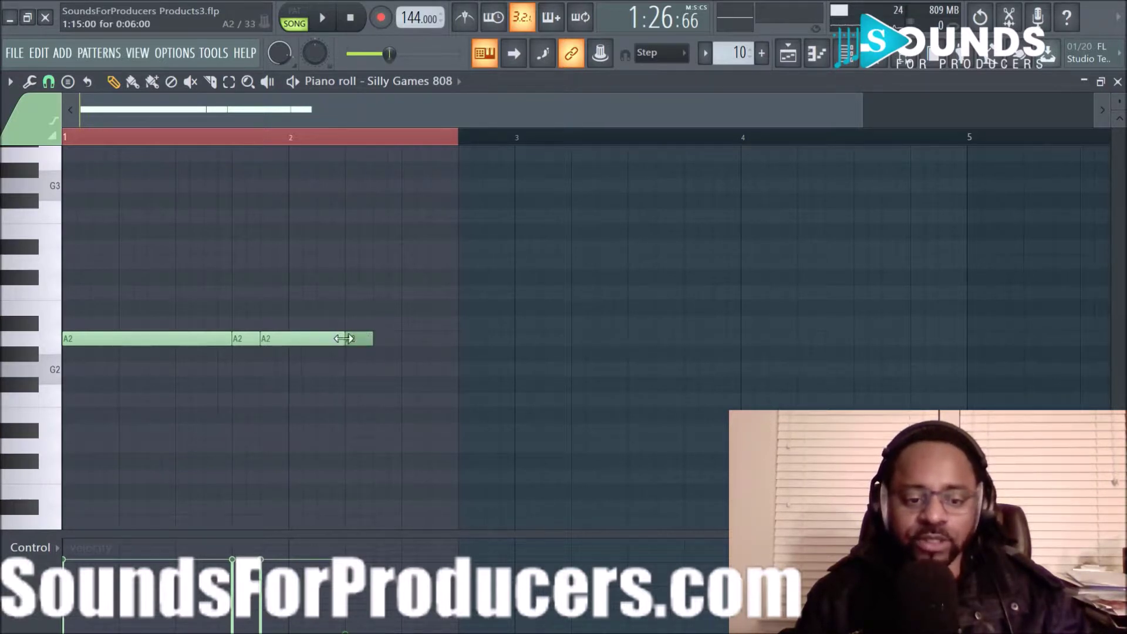
Step: Play the edited 808 line twice from bar 53, then return to the playlist arrangement
key(space)
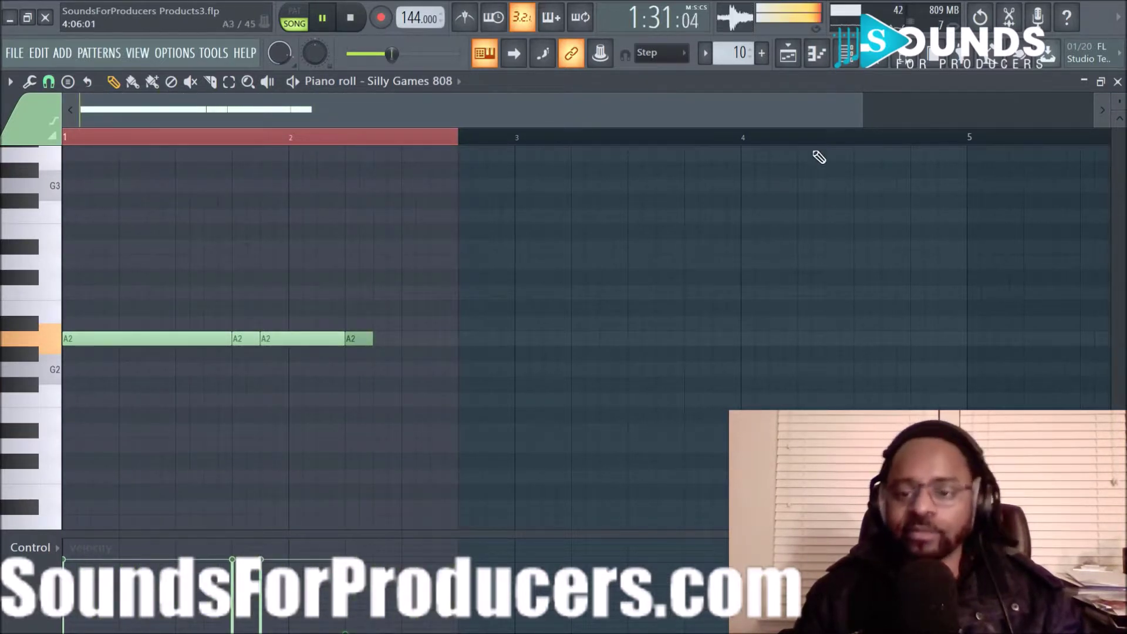
key(space)
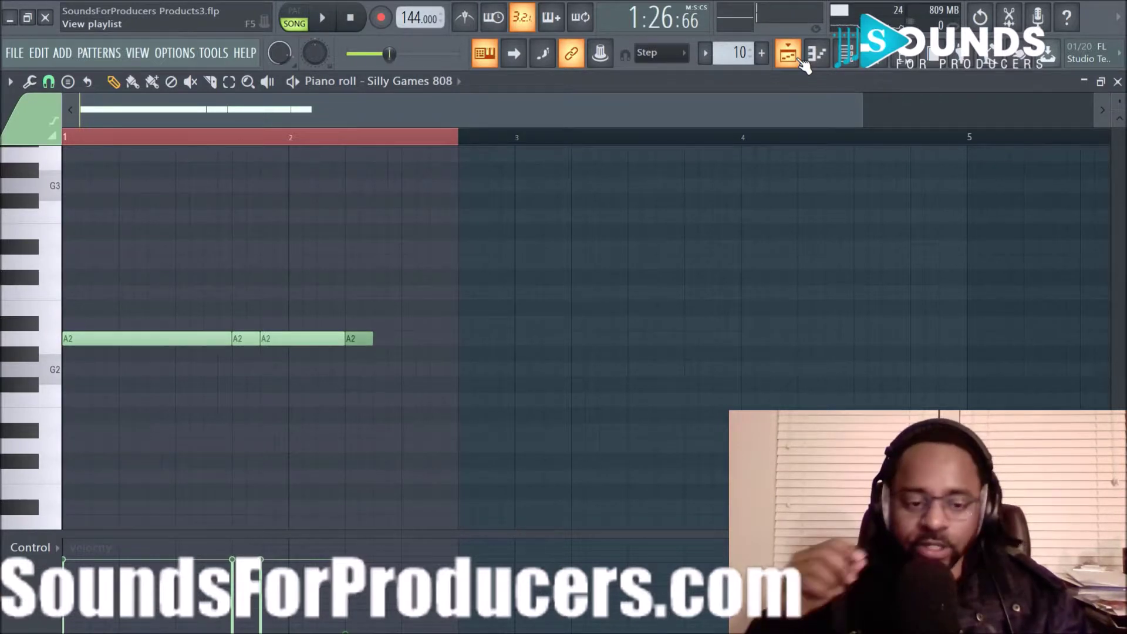
key(space)
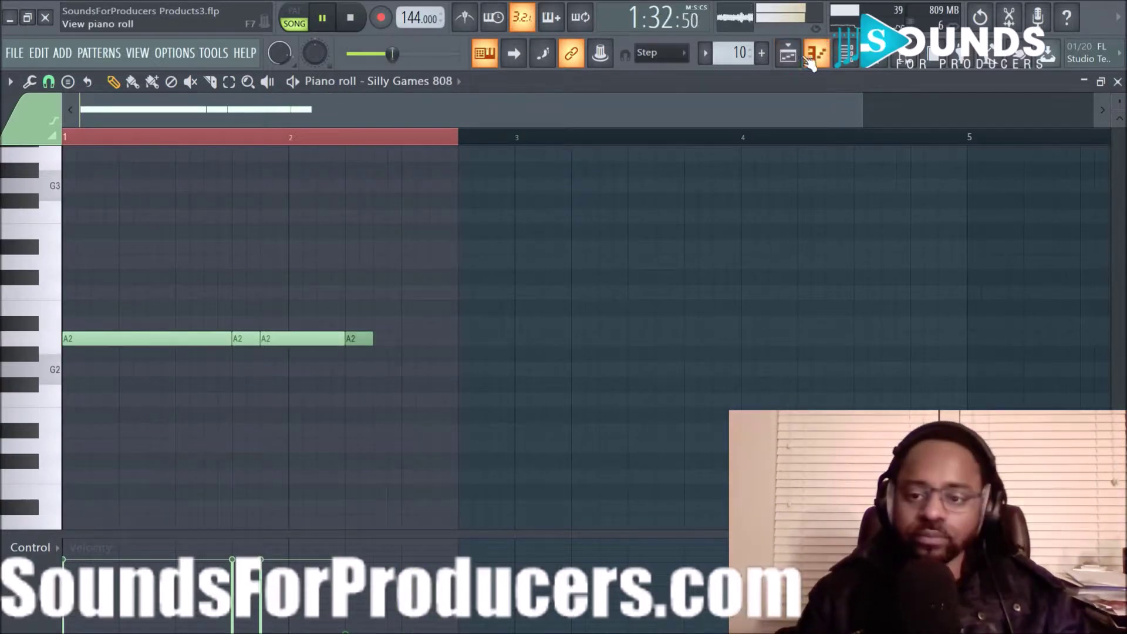
click(788, 53)
scroll(786, 141, down, 3)
key(space)
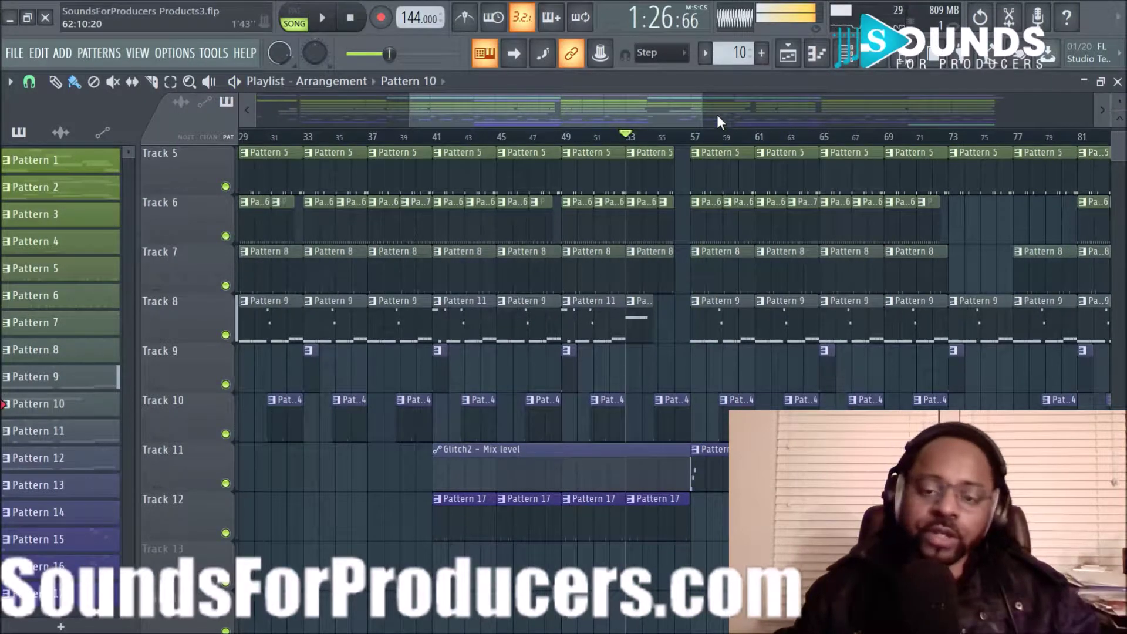
Step: Look over the whole playlist arrangement, from the opening bars to the end of the song around bar 137
scroll(671, 189, up, 4)
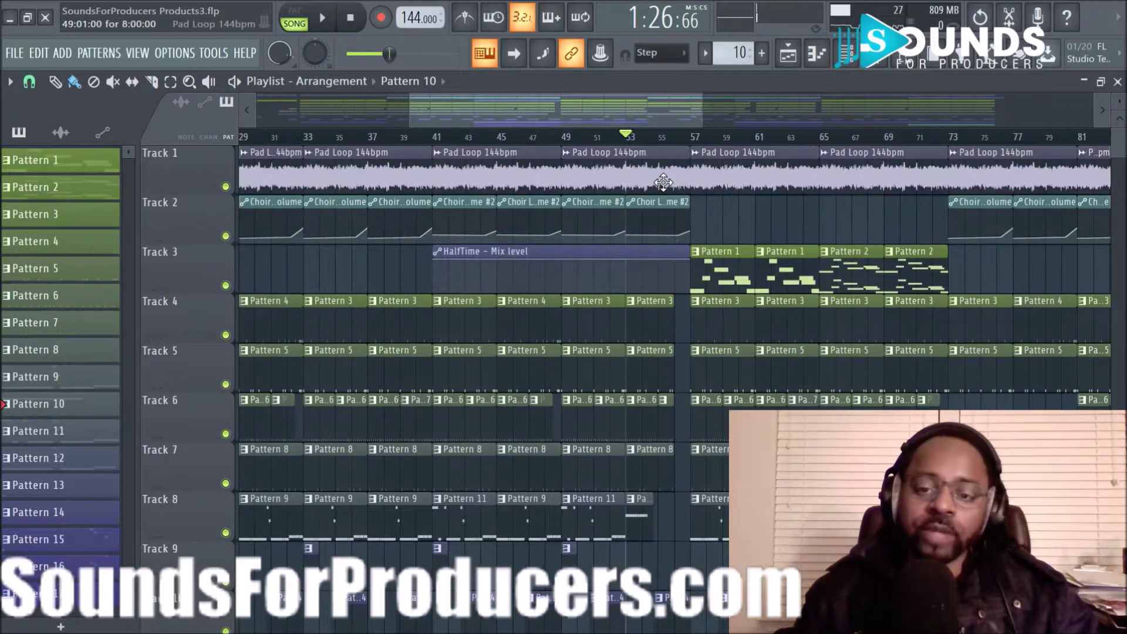
scroll(652, 134, down, 3)
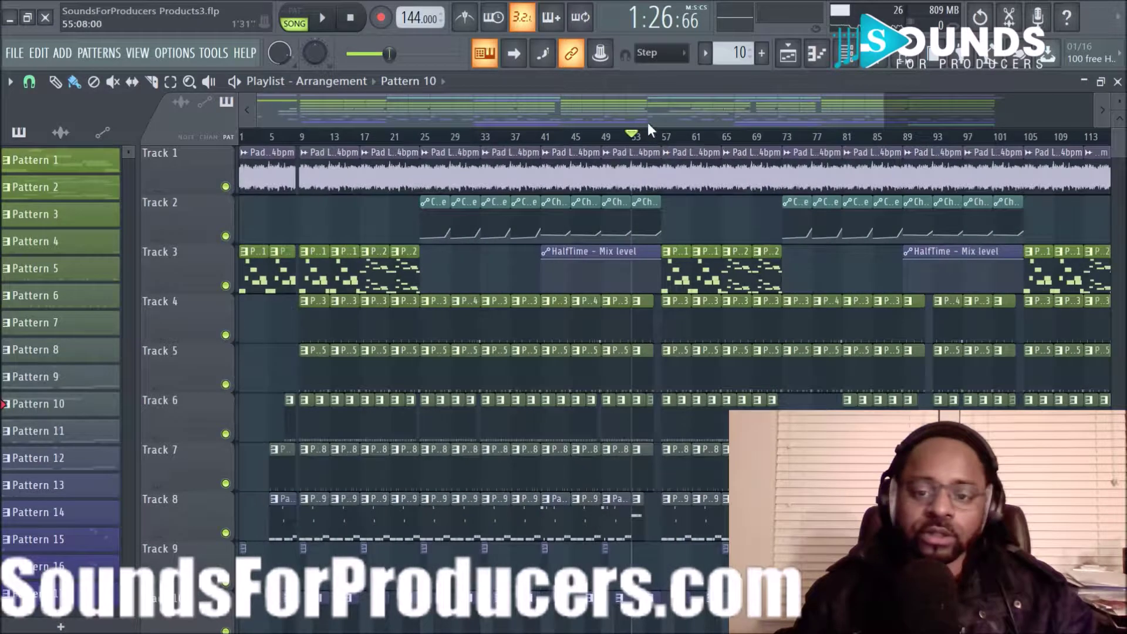
scroll(661, 139, down, 2)
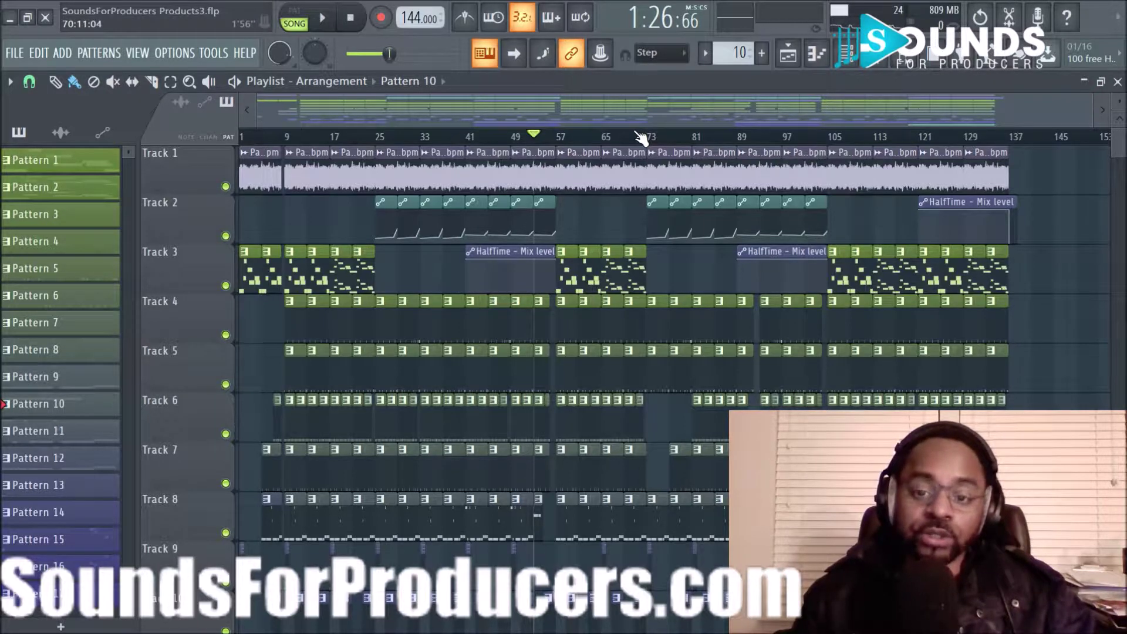
scroll(641, 138, up, 3)
drag(633, 110, 700, 103)
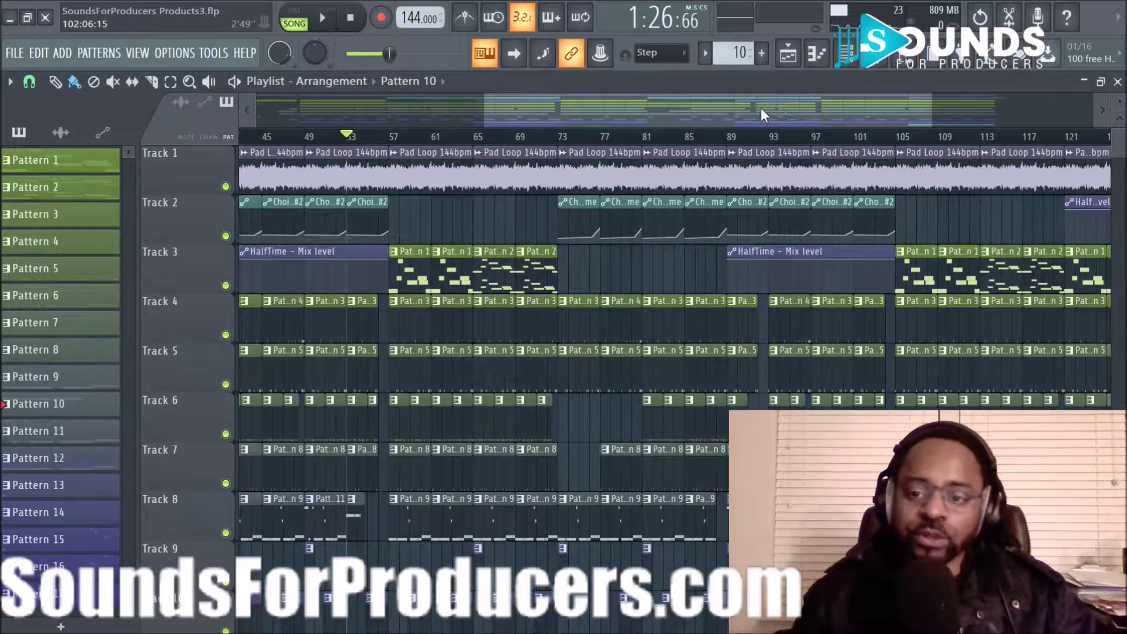
drag(721, 114, 841, 125)
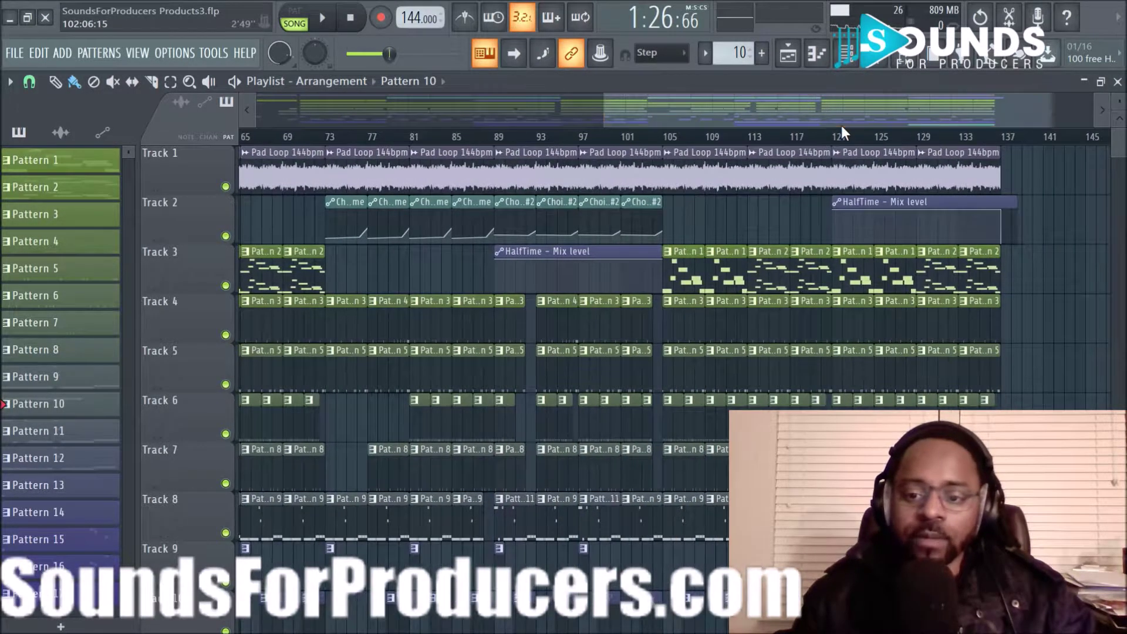
scroll(833, 139, up, 5)
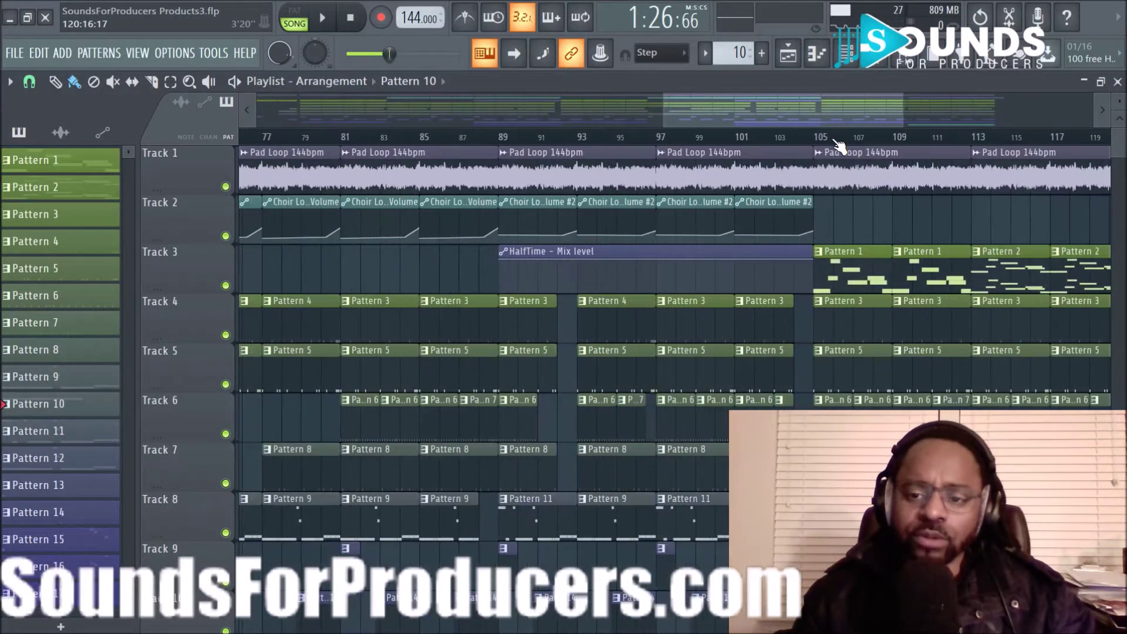
drag(798, 116, 858, 125)
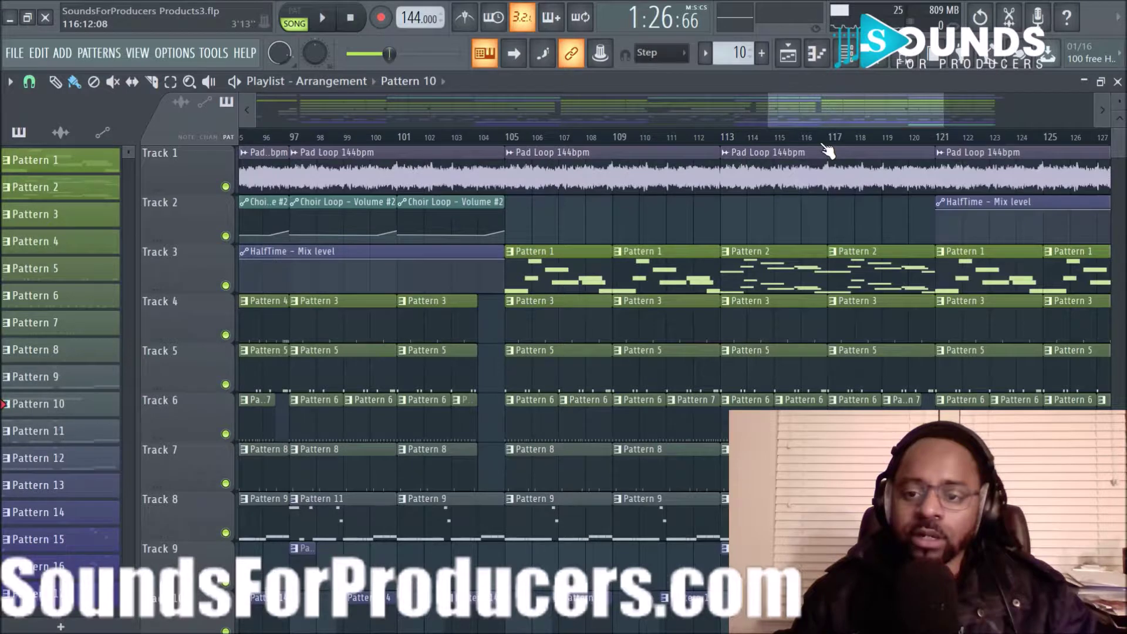
scroll(649, 138, down, 3)
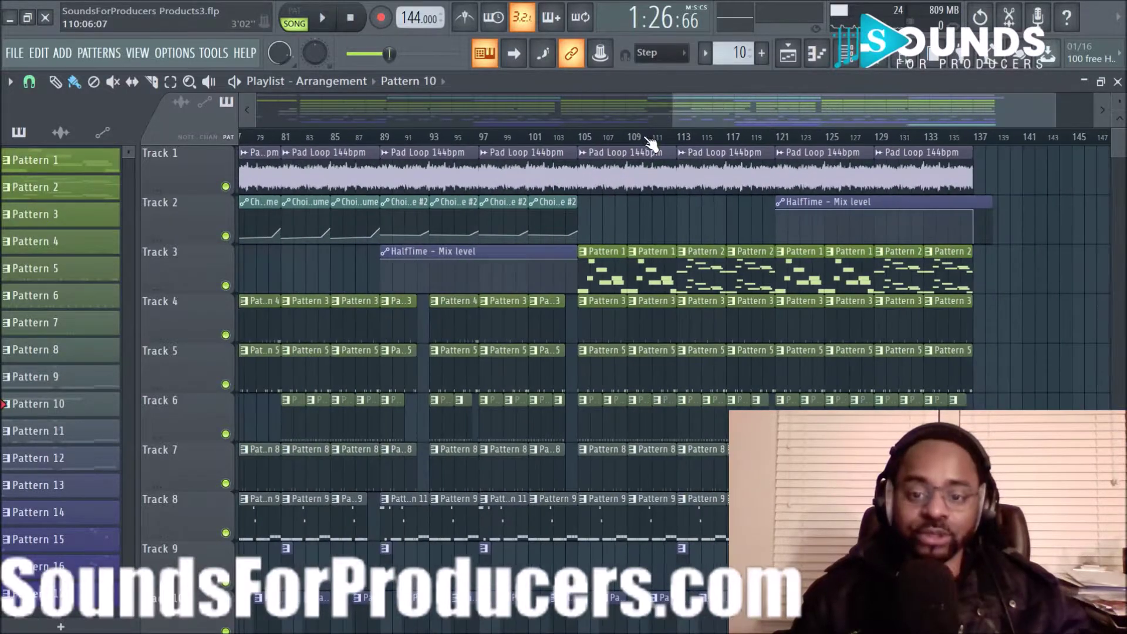
drag(717, 111, 379, 121)
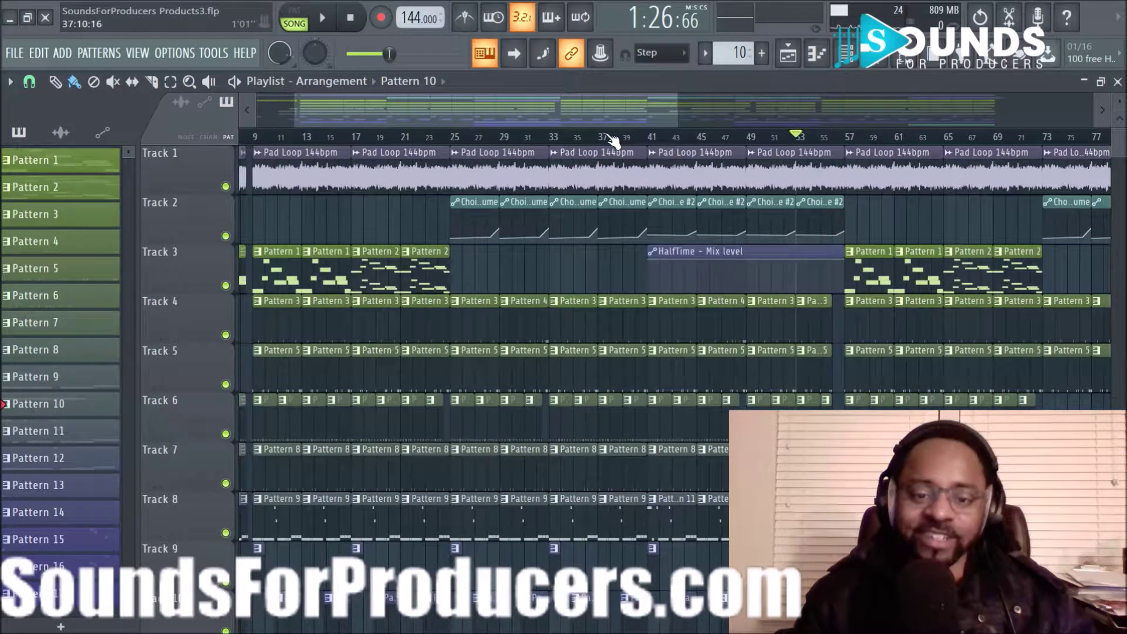
scroll(589, 138, down, 5)
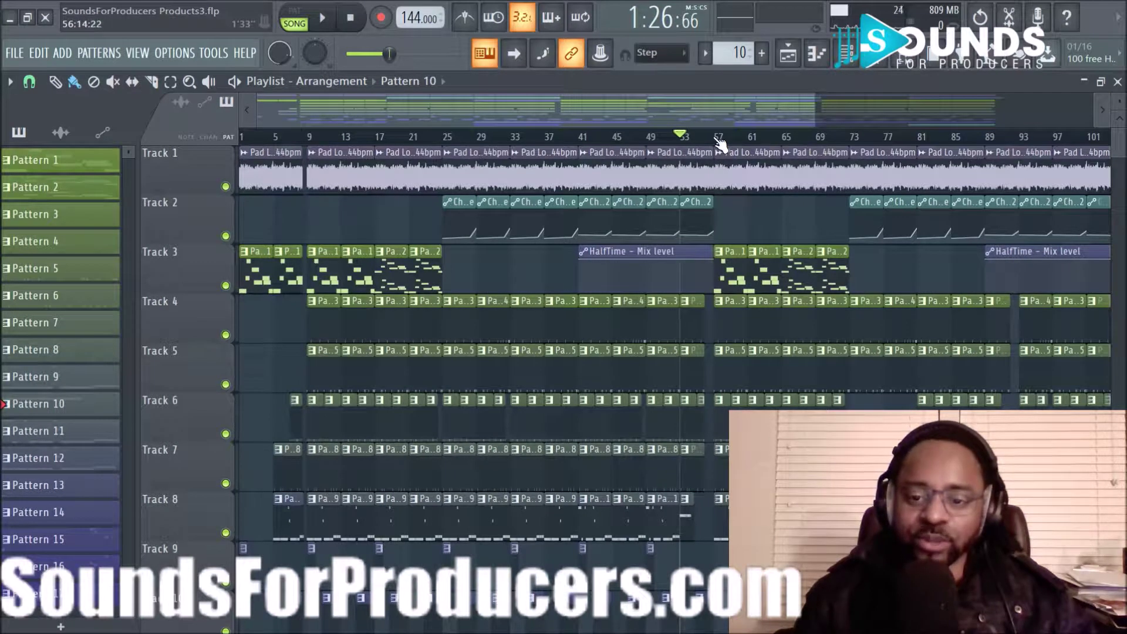
Step: Select bars 57 to 73 in the playlist and play that section while viewing the Master track in the mixer
drag(717, 140, 851, 141)
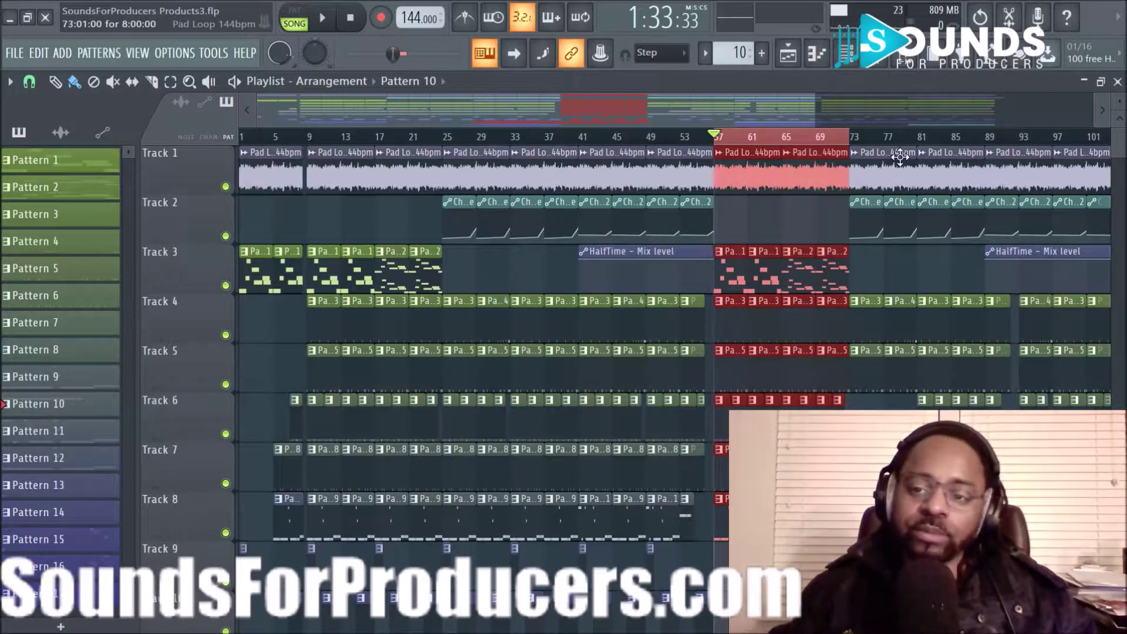
click(874, 66)
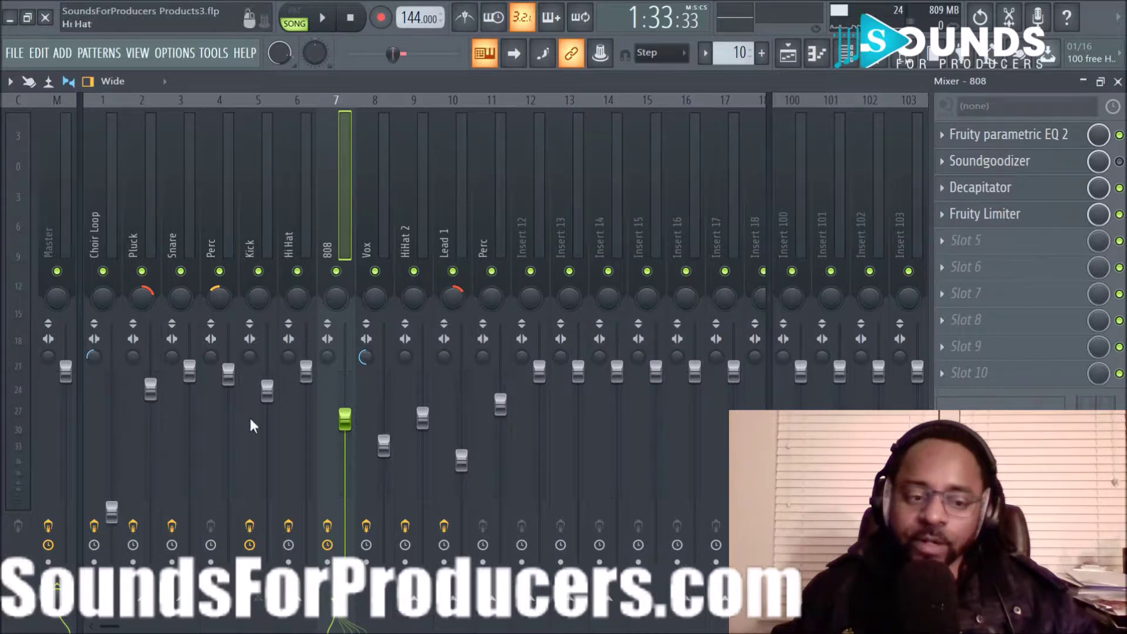
click(42, 179)
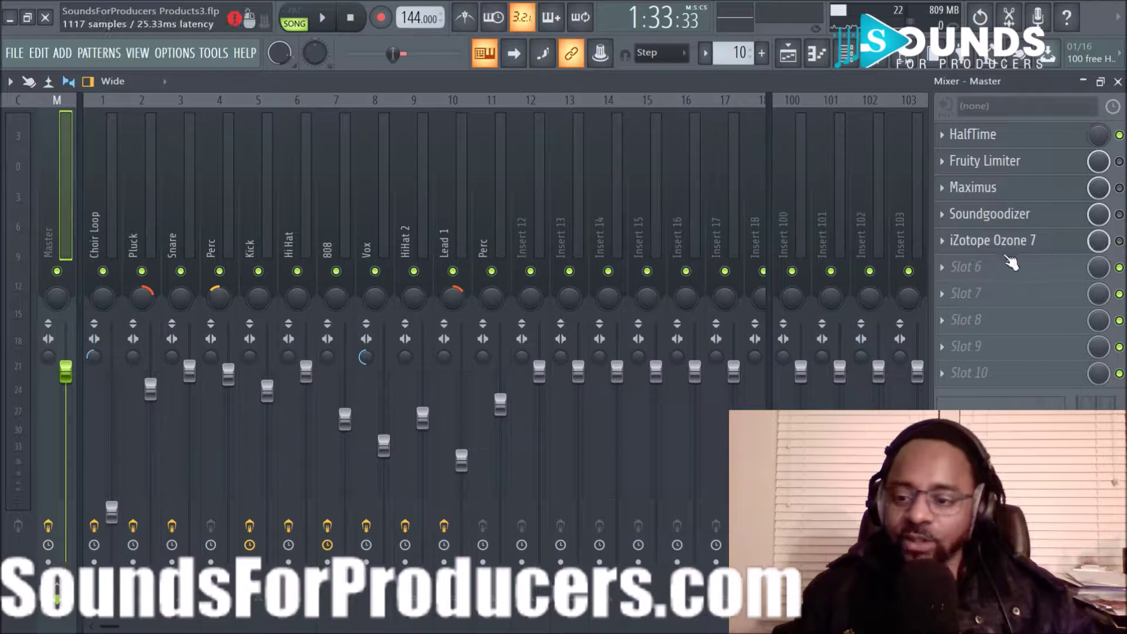
key(space)
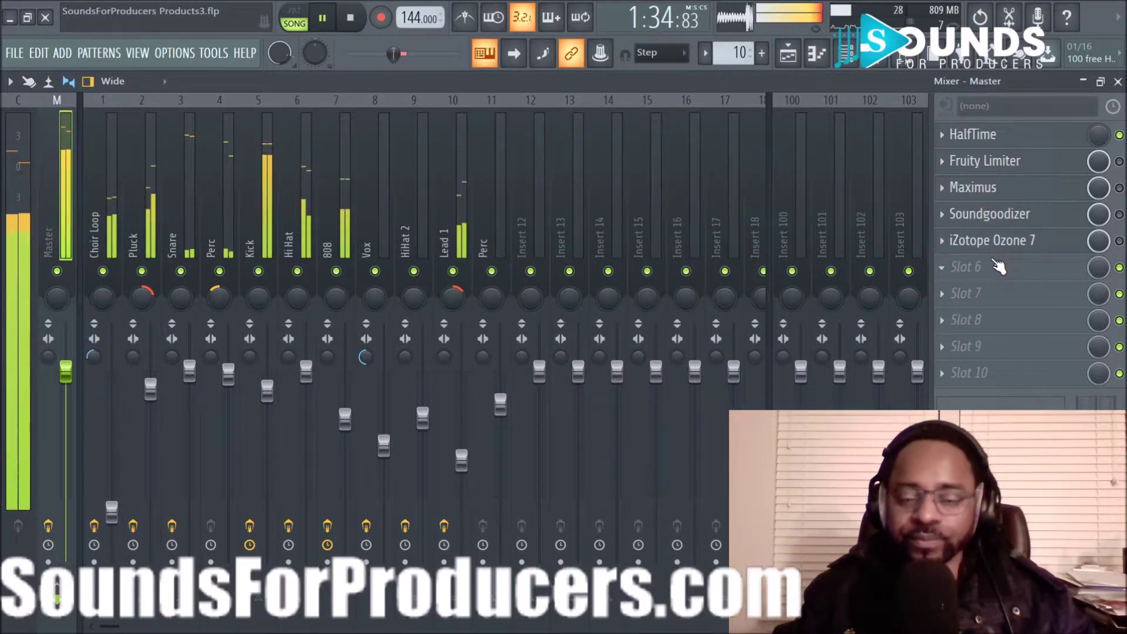
key(space)
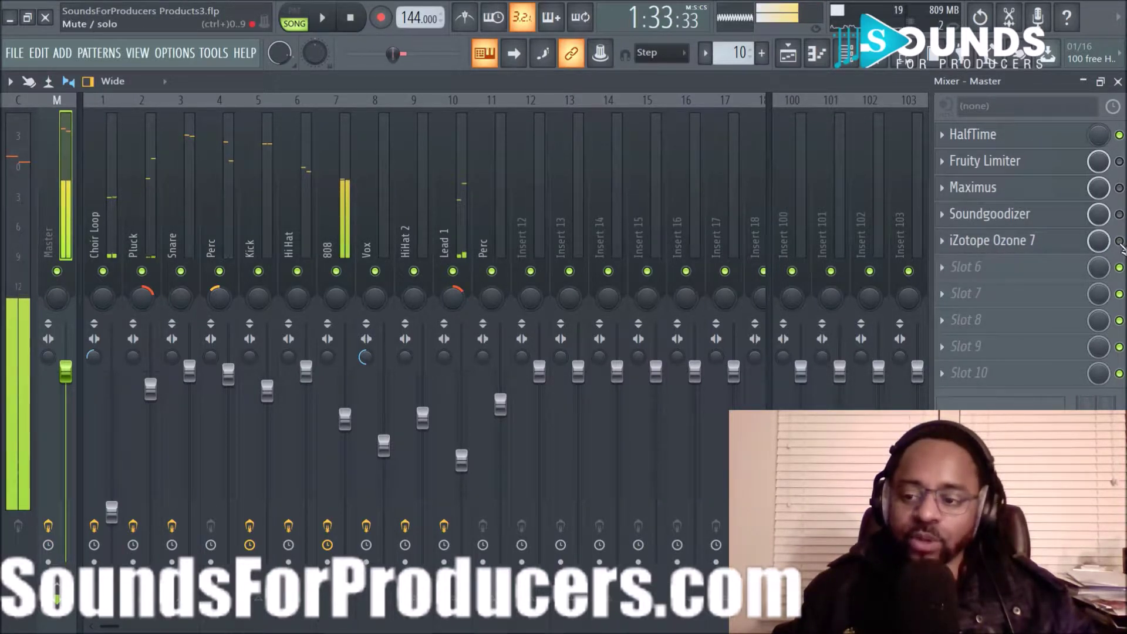
Step: Play the selected section while comparing iZotope Ozone 7 enabled and bypassed on the Master track
click(1119, 242)
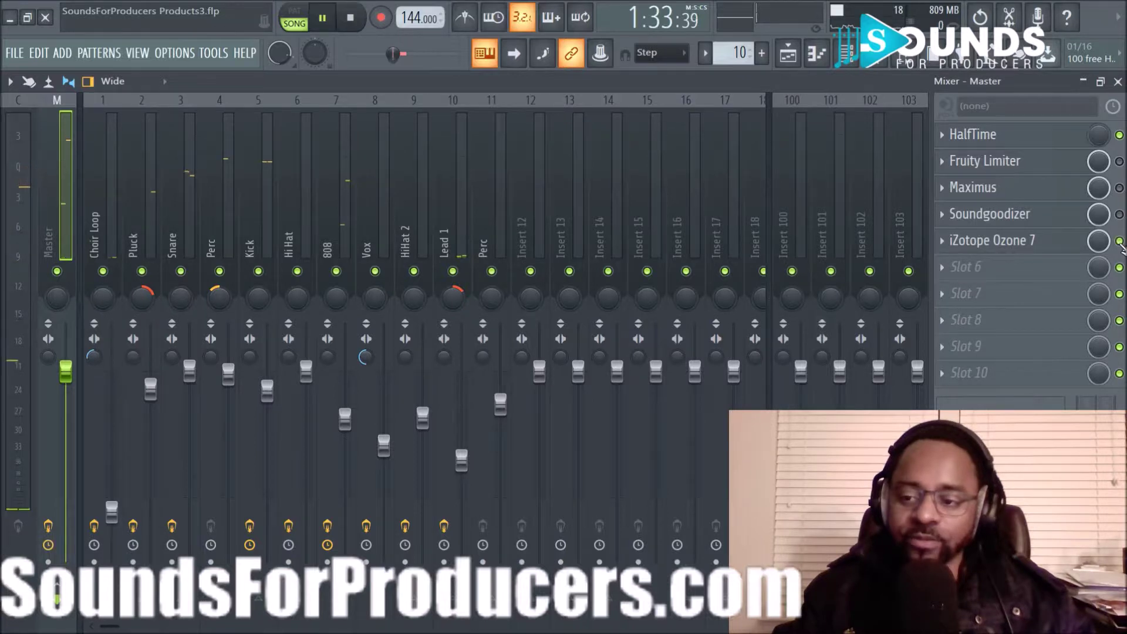
key(space)
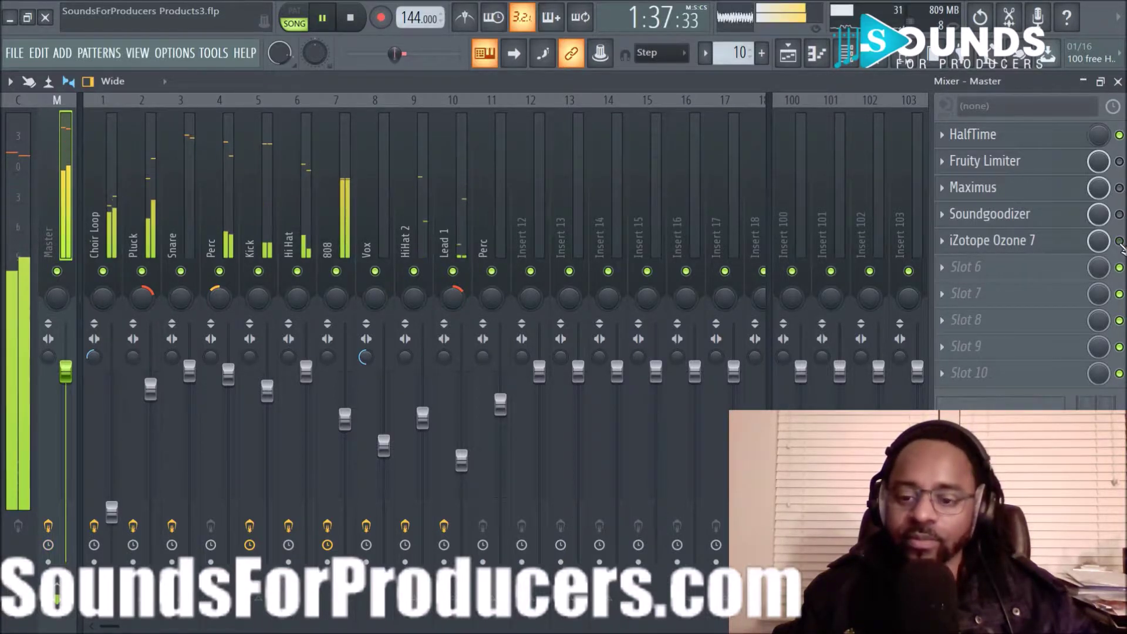
key(space)
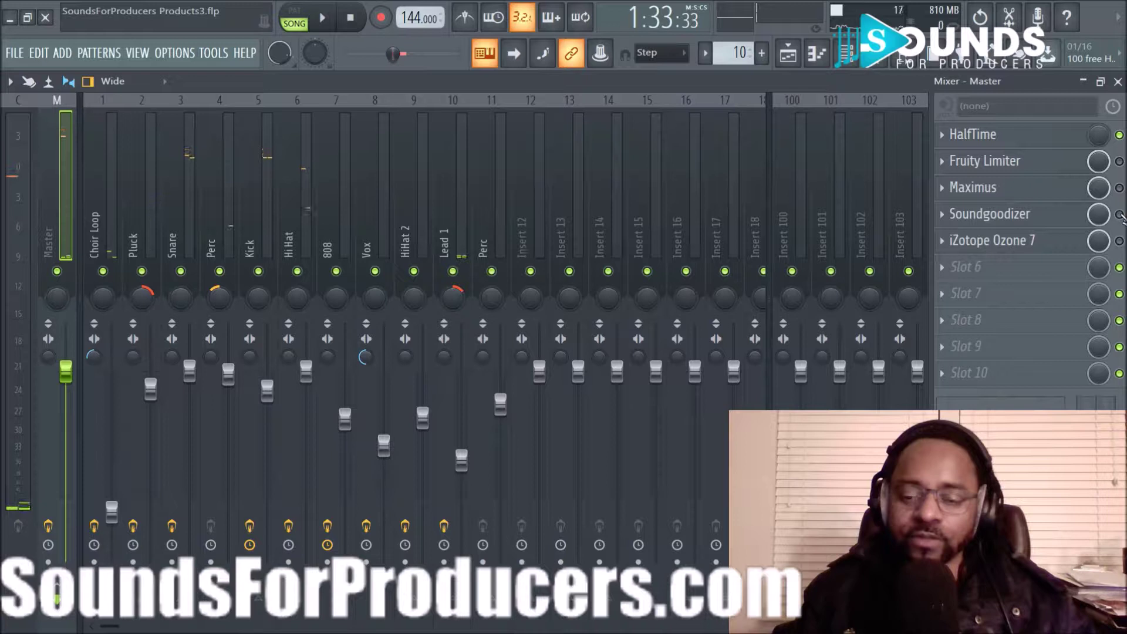
Step: Play the selected section while comparing Soundgoodizer enabled and bypassed on the Master track
key(space)
key(space)
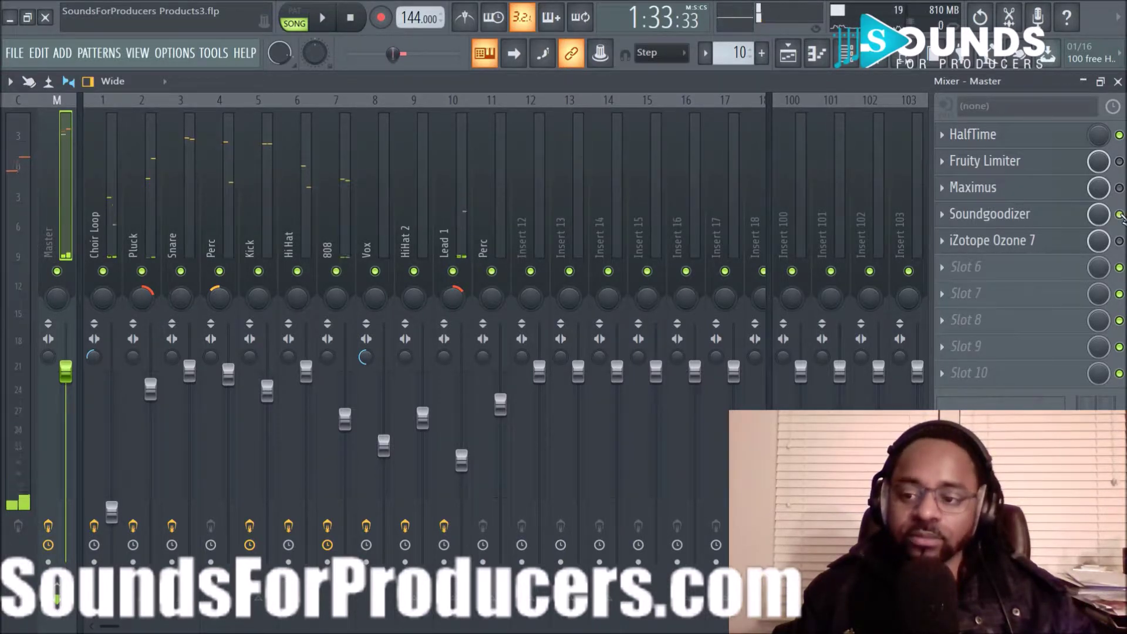
key(space)
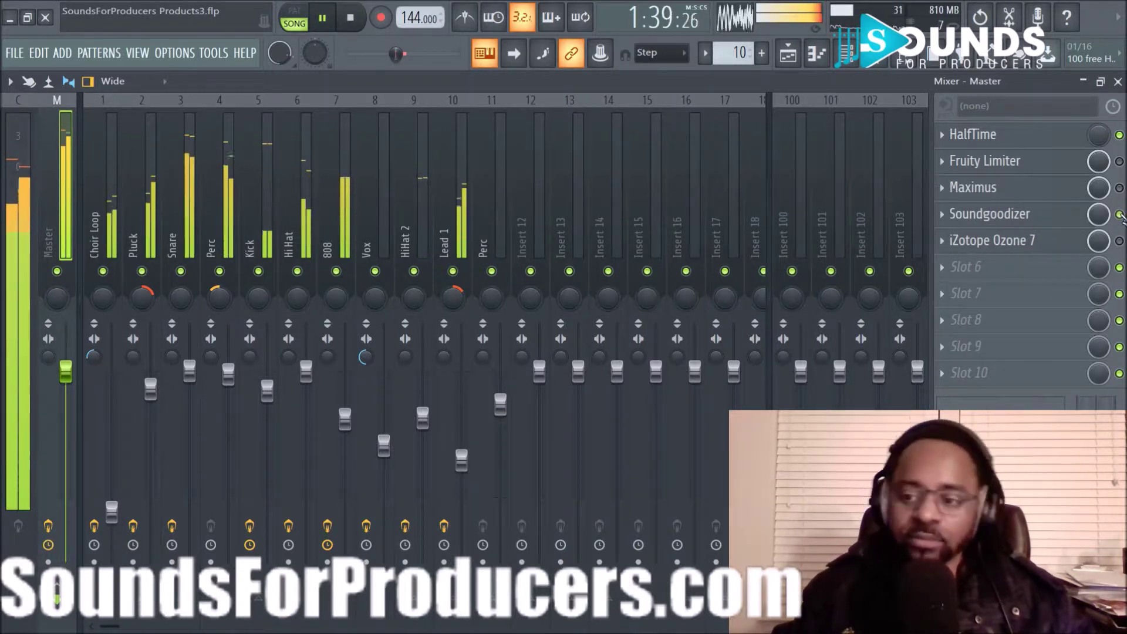
key(space)
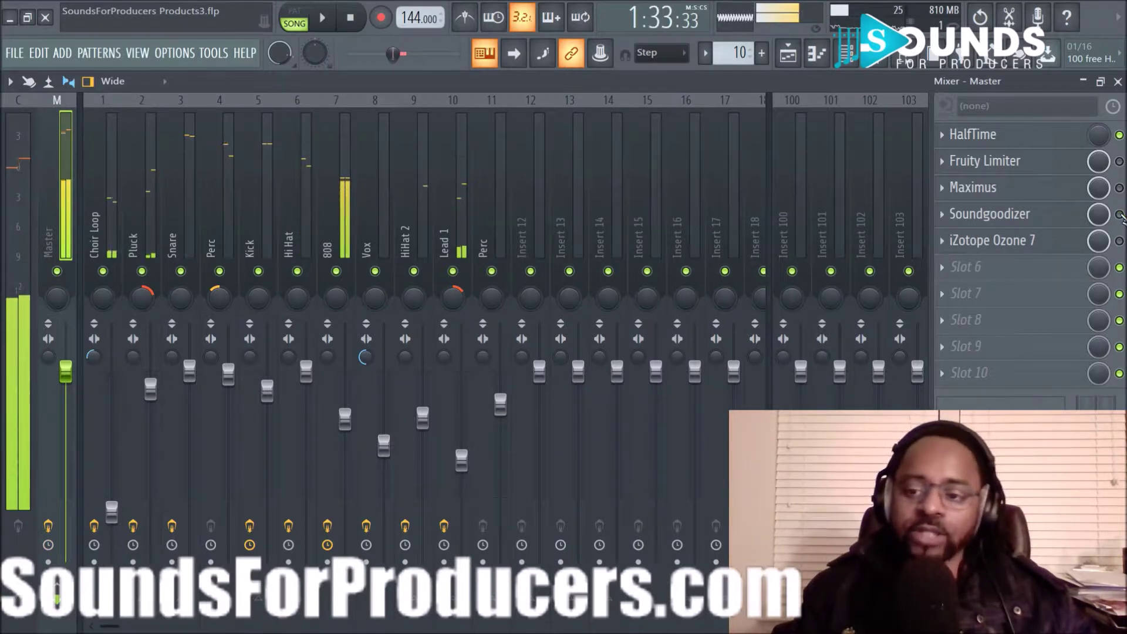
Step: Examine the Master track's Soundgoodizer settings, close the plugin, and return to the playlist arrangement
click(990, 213)
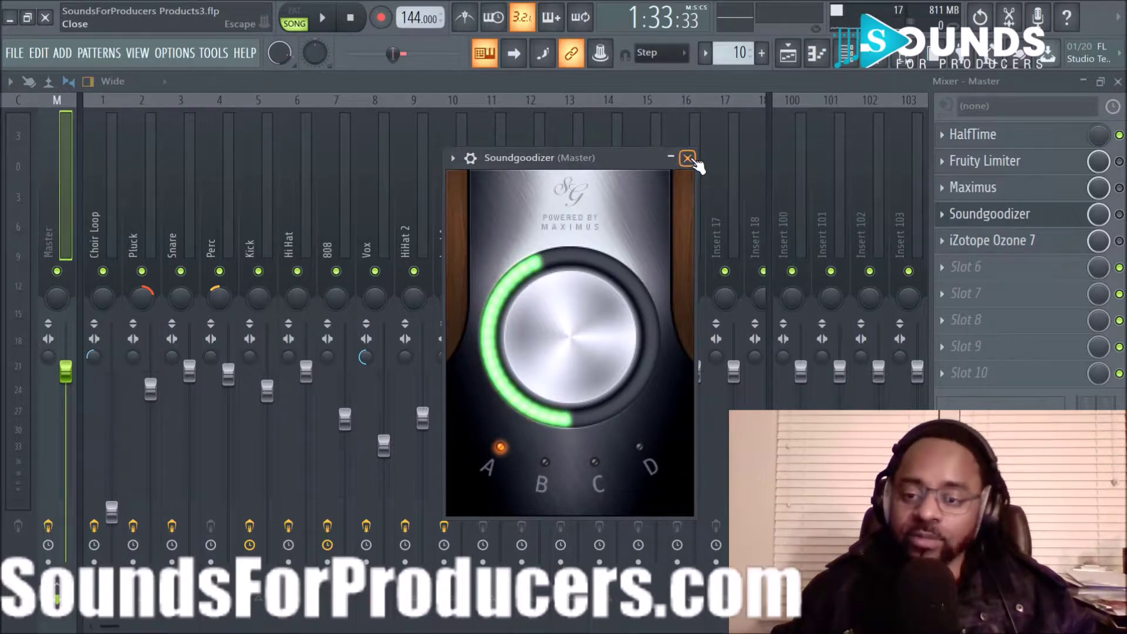
click(688, 158)
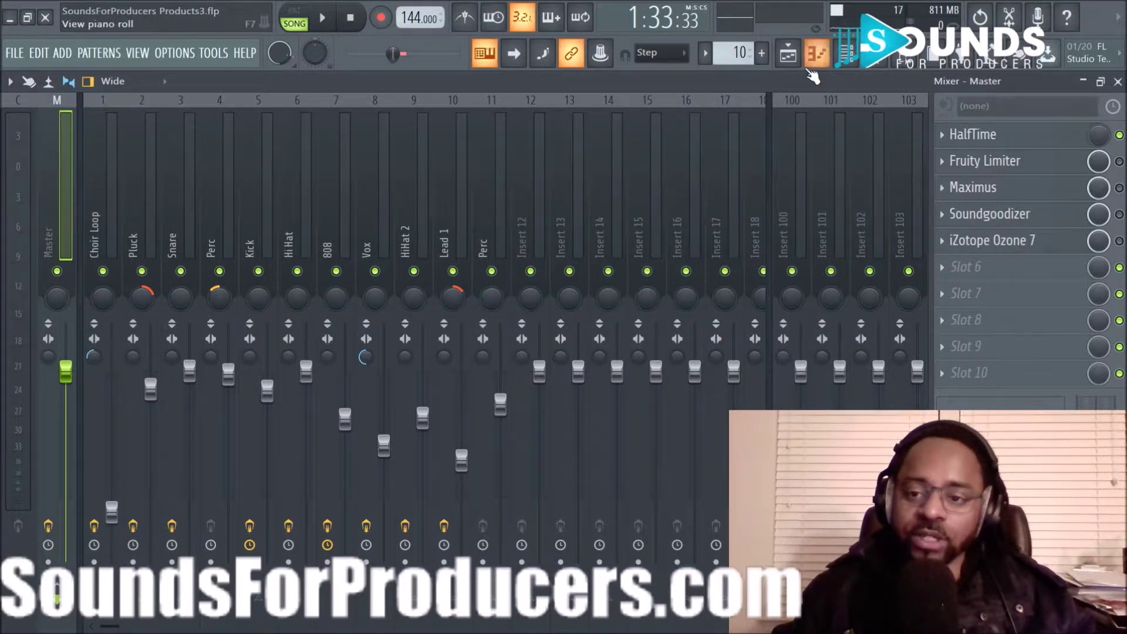
click(789, 53)
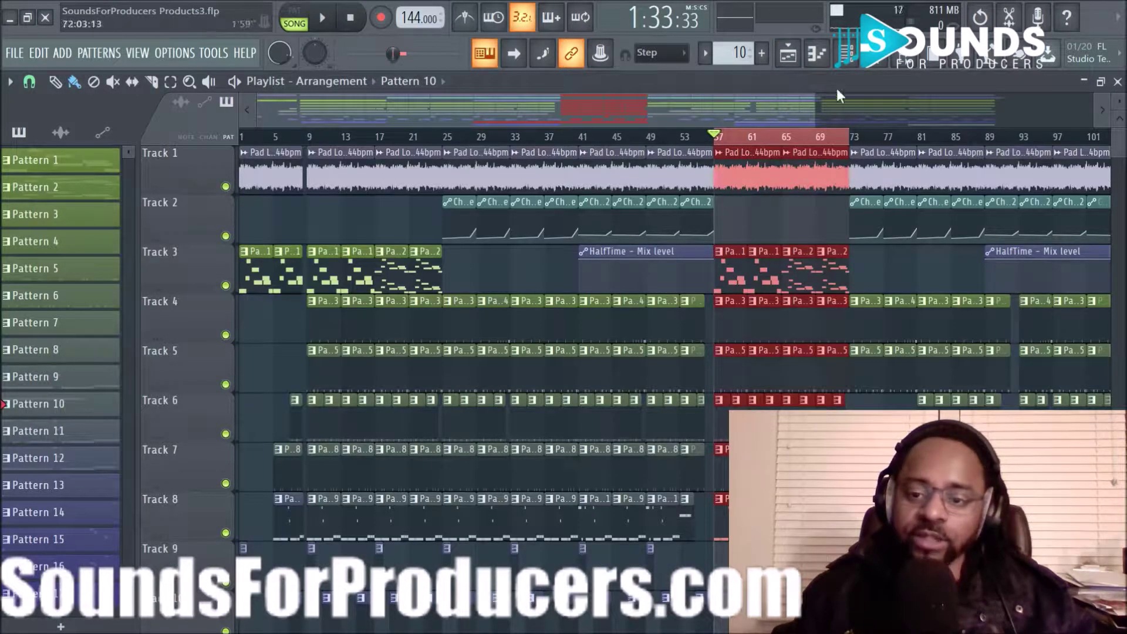
scroll(798, 402, down, 5)
scroll(798, 382, up, 5)
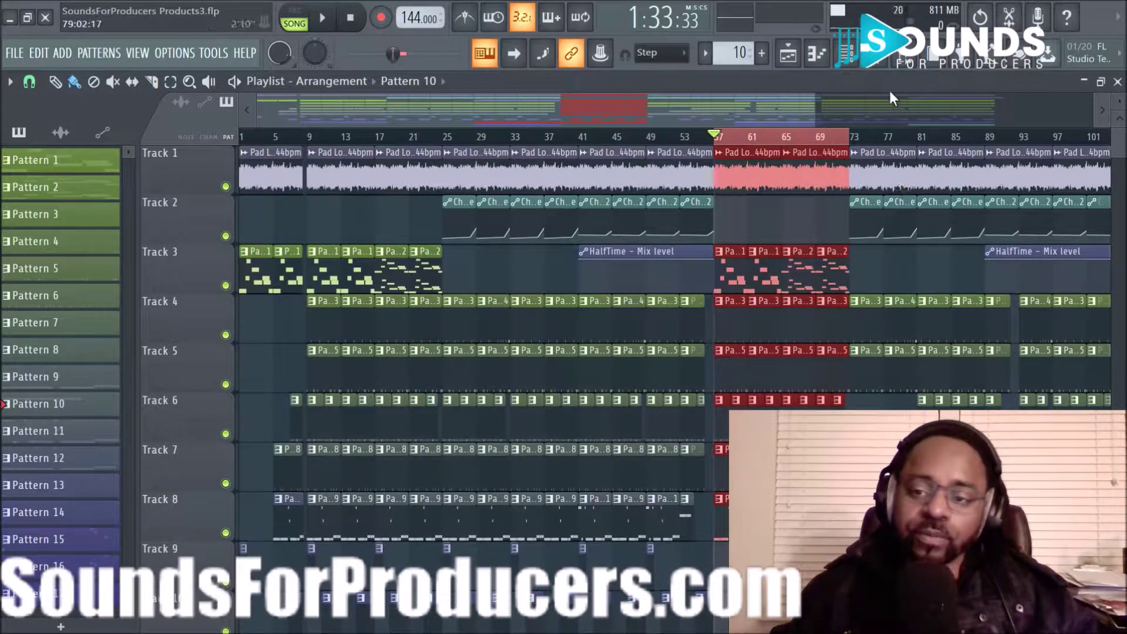
Step: Open Maximus from the Master track in the mixer with its monitor display, and switch the effect on and off
click(873, 66)
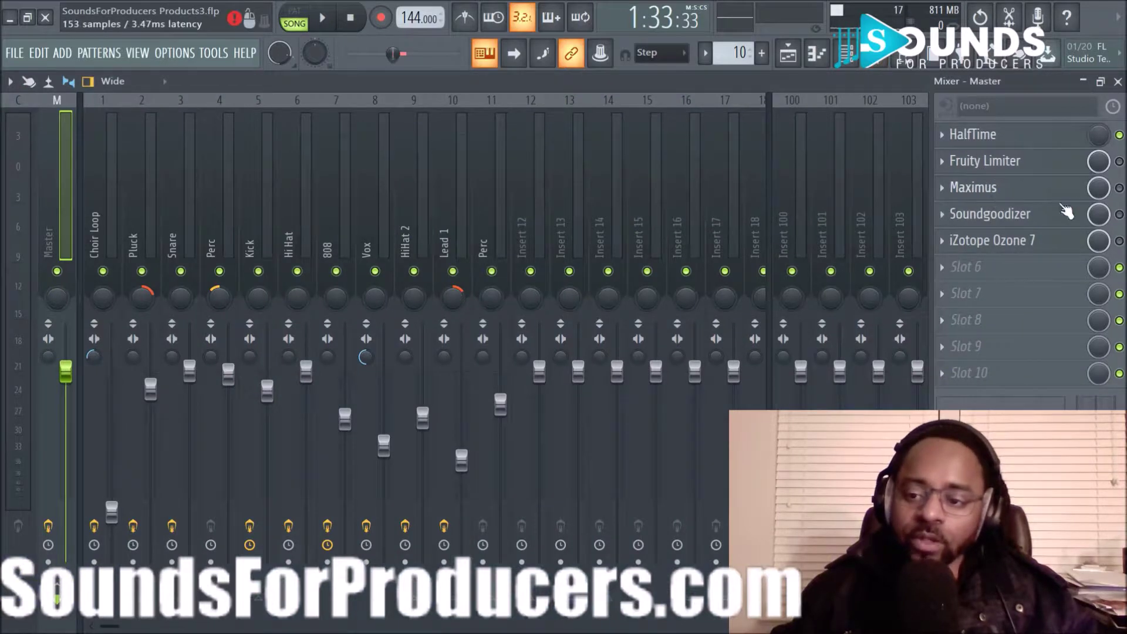
click(1025, 191)
click(632, 300)
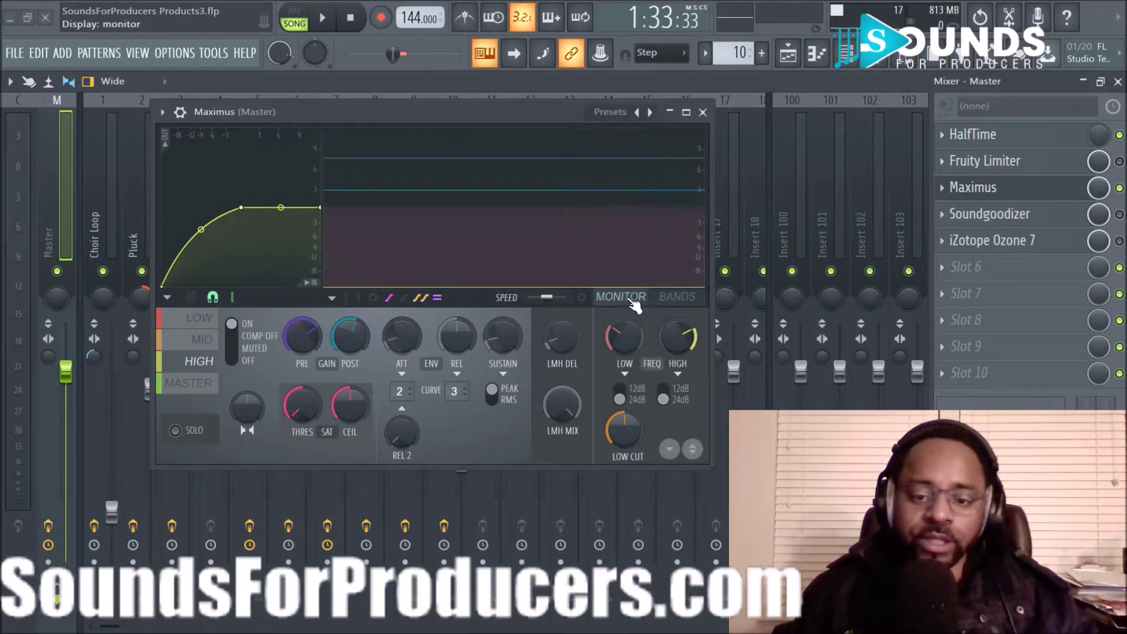
drag(559, 115, 609, 187)
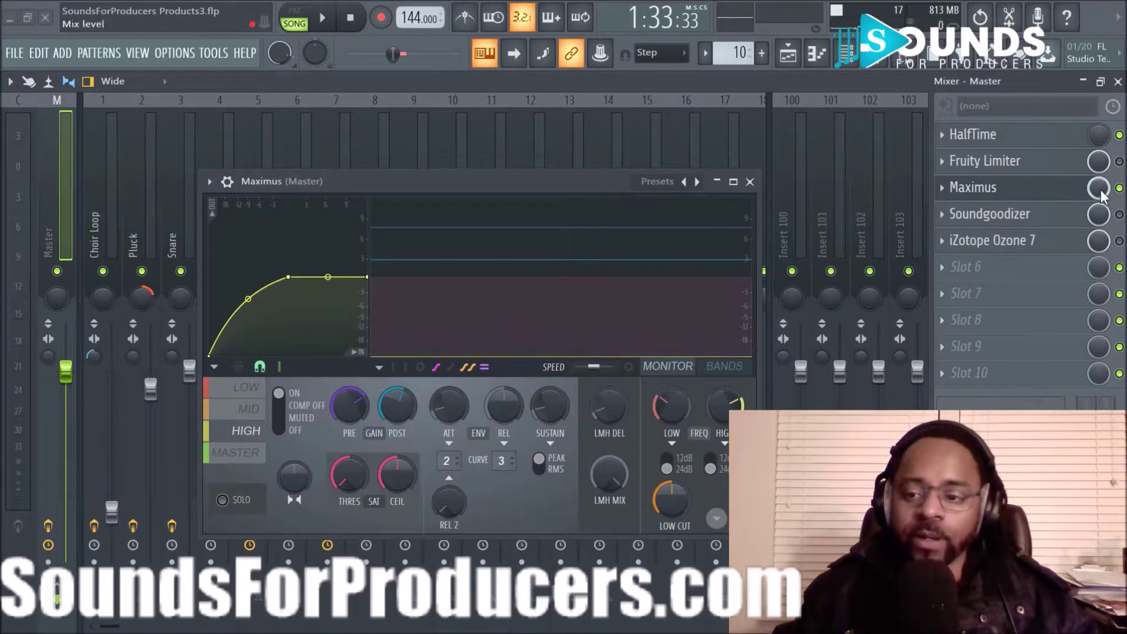
click(1120, 188)
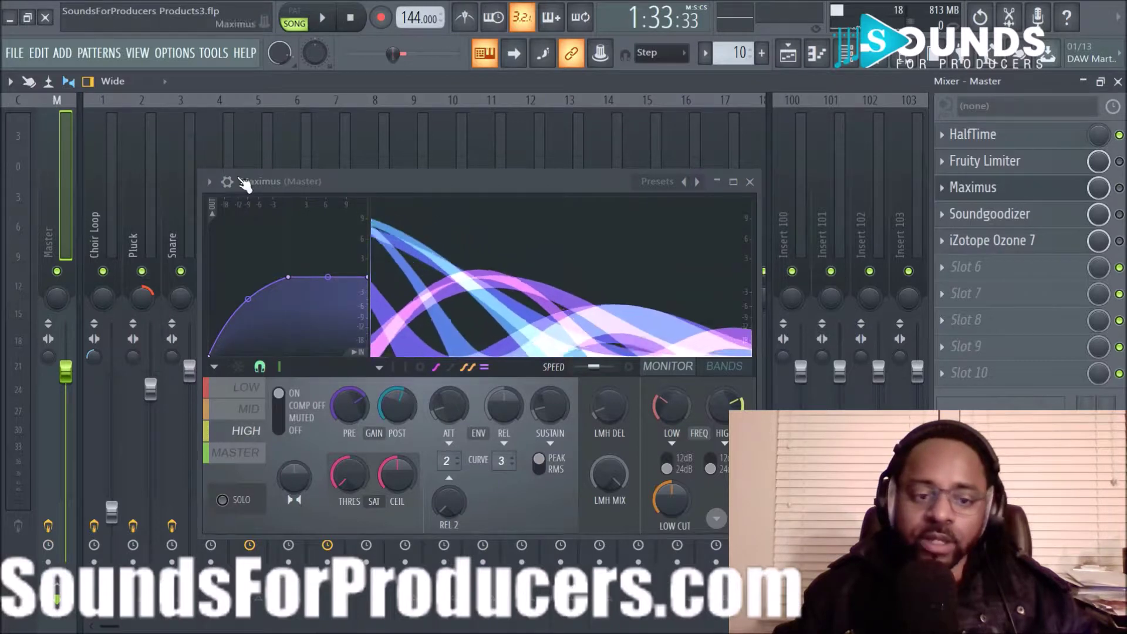
Step: Toggle the Detached option of the Maximus plugin window off and back on
click(210, 182)
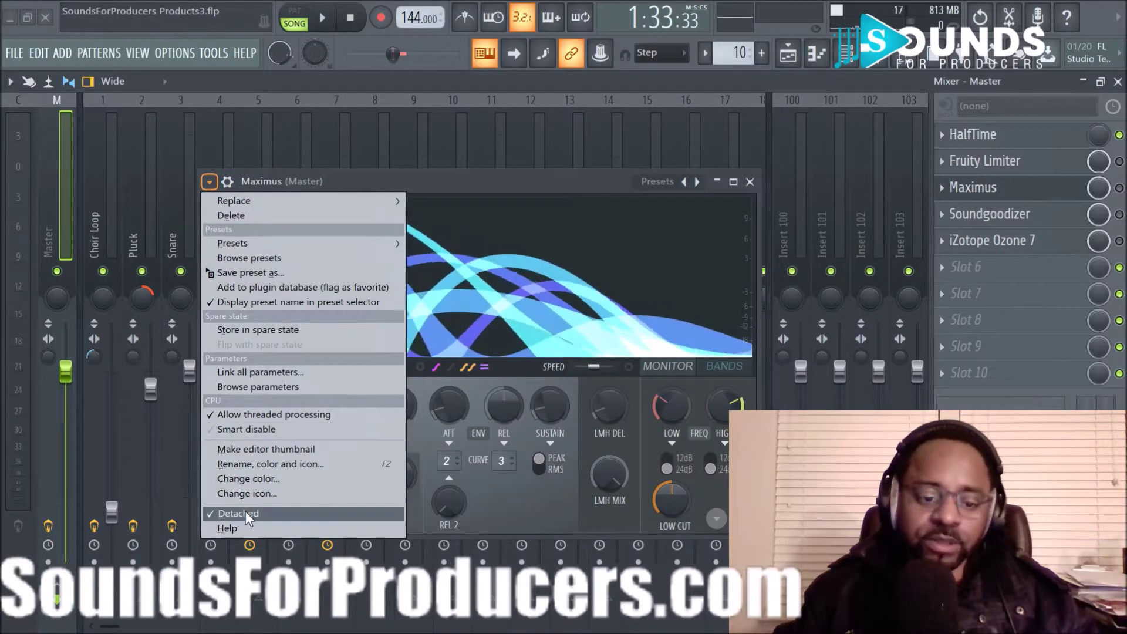
click(280, 516)
click(1077, 189)
click(1056, 189)
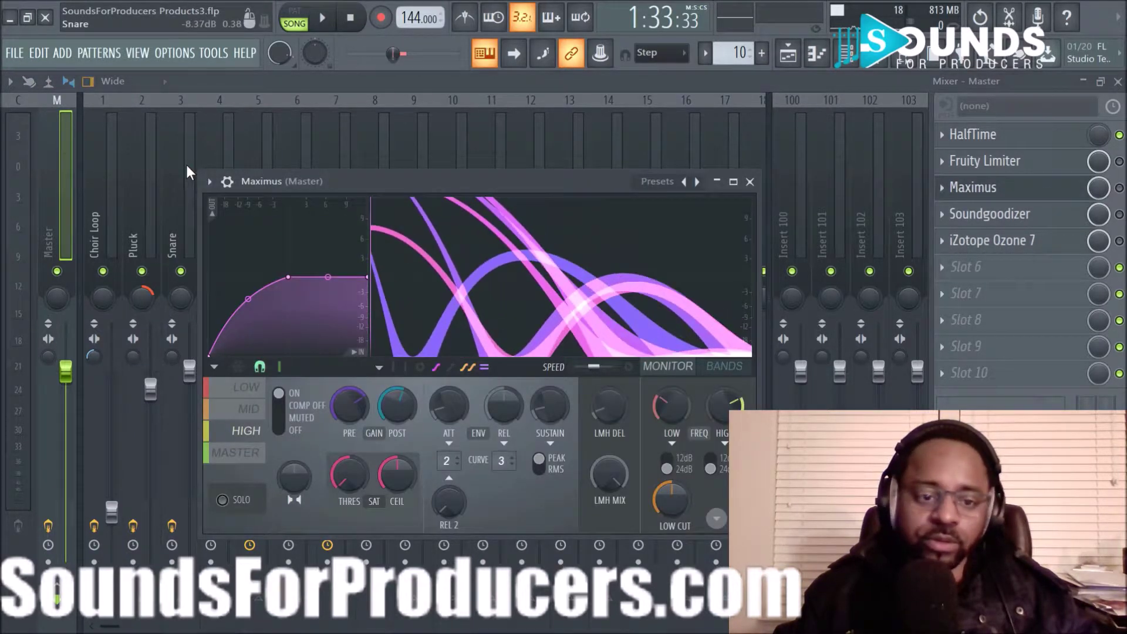
click(210, 182)
click(230, 508)
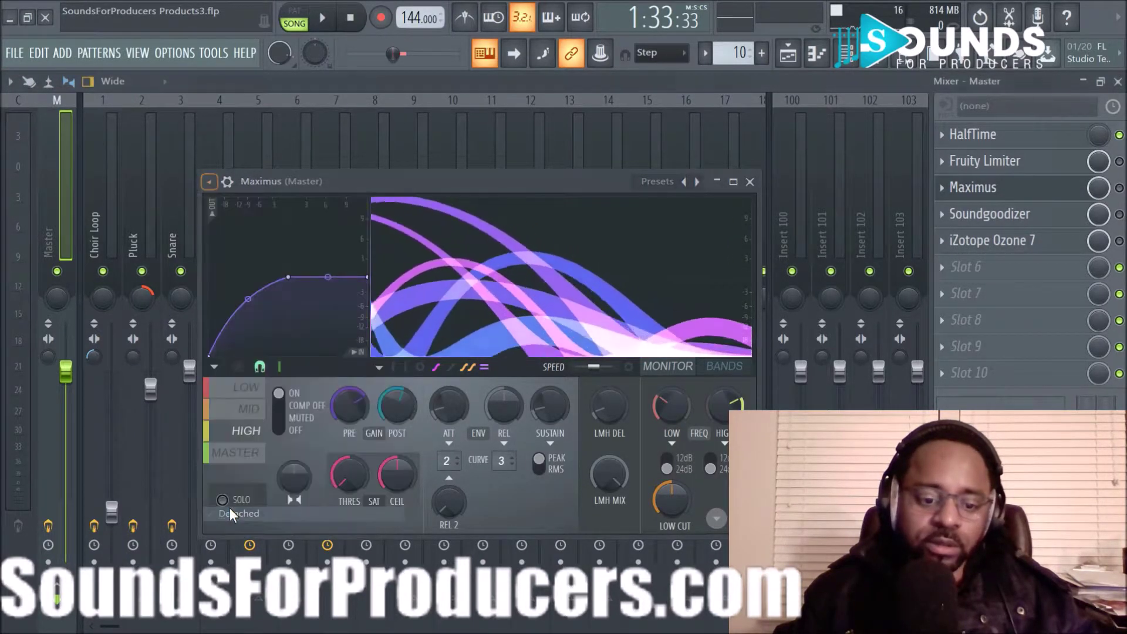
Step: Reposition the Maximus window over the mixer and briefly play the selected section from bar 57
drag(524, 174, 553, 153)
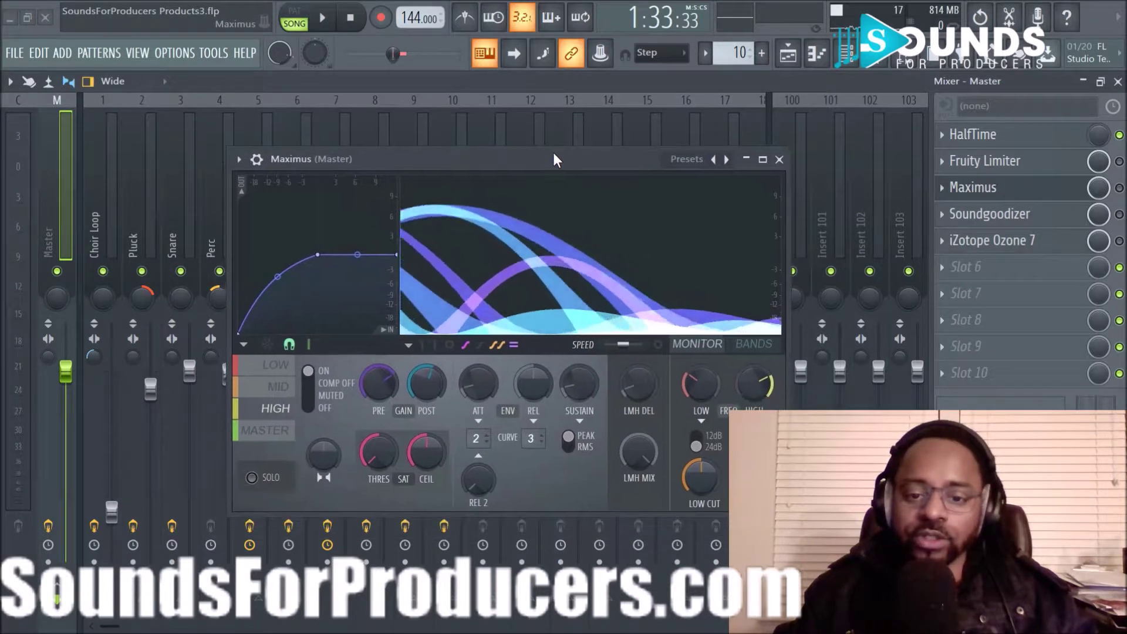
key(space)
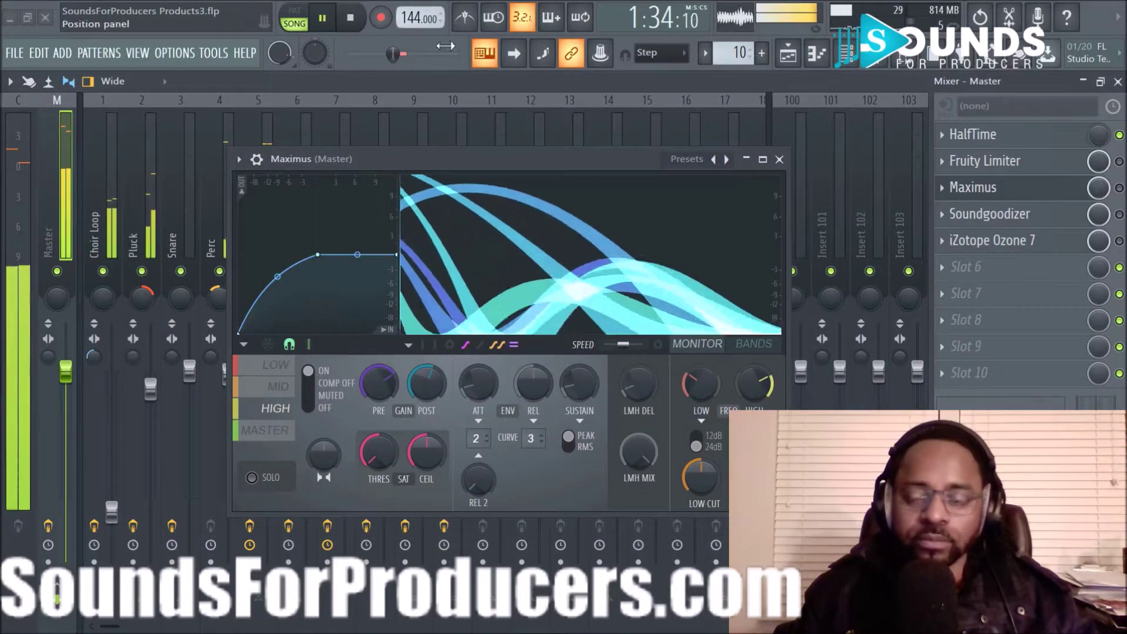
key(space)
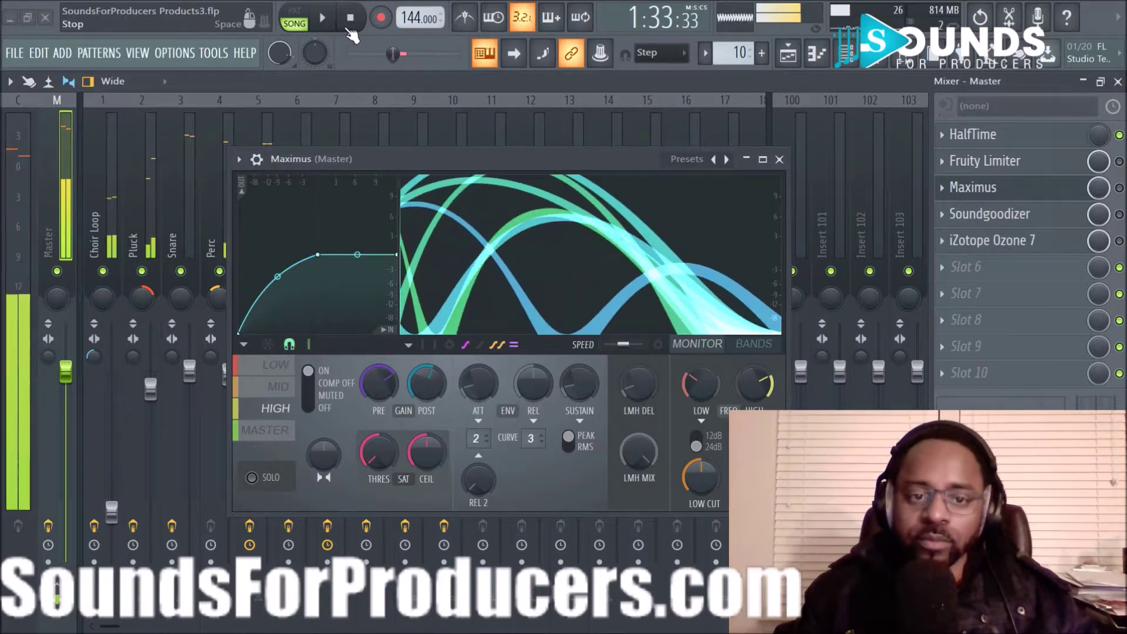
Step: Stop playback and load the preset "a" in Maximus from its preset list
key(space)
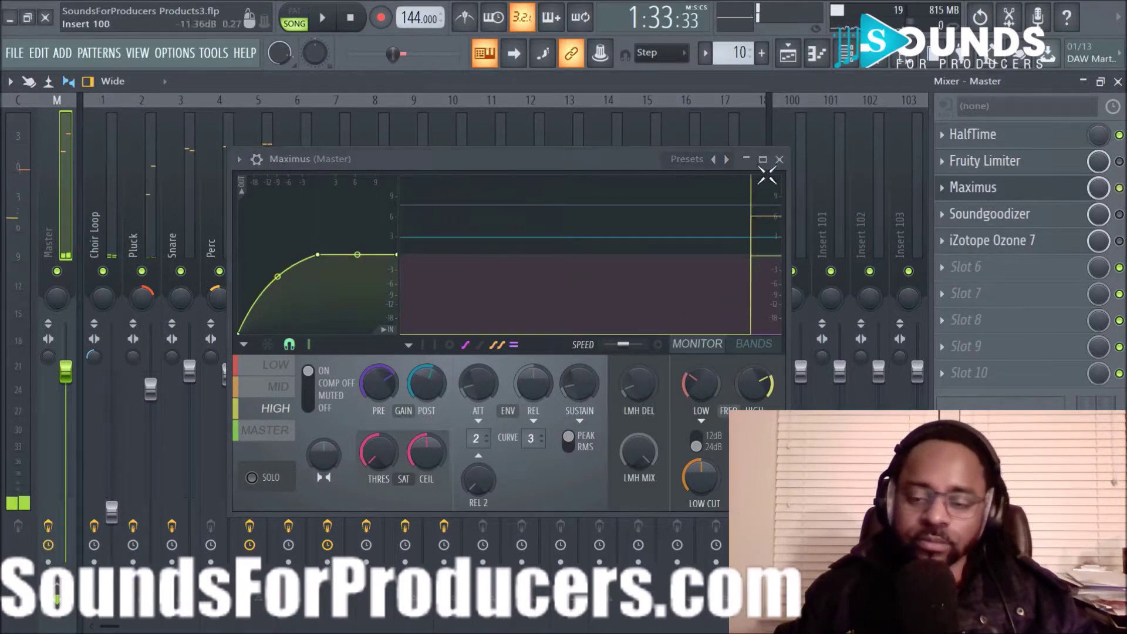
key(space)
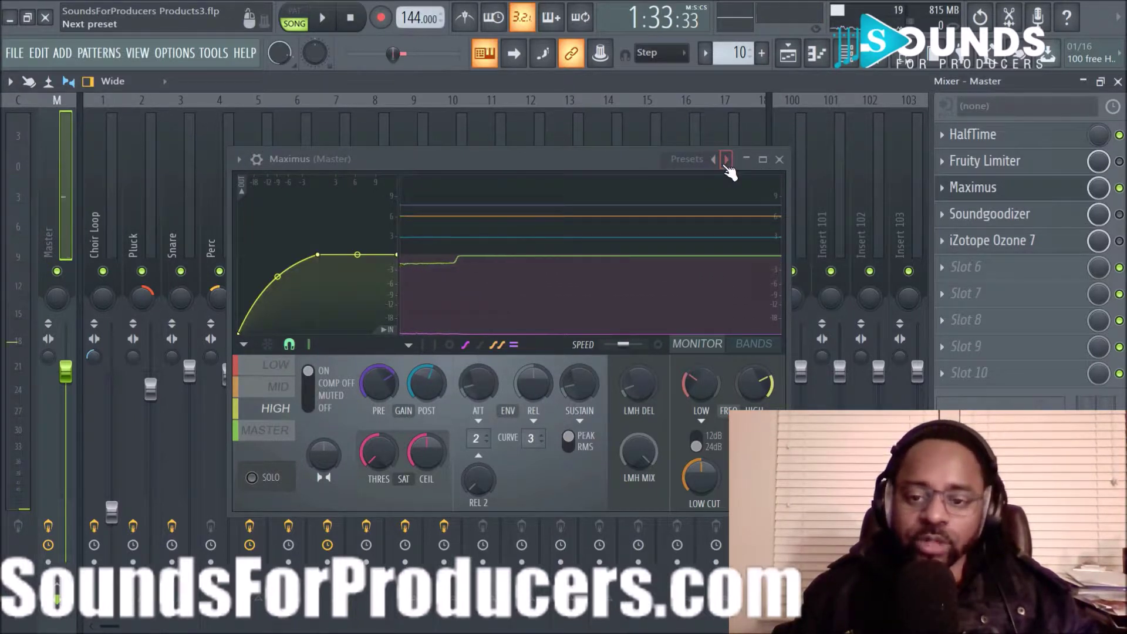
click(724, 164)
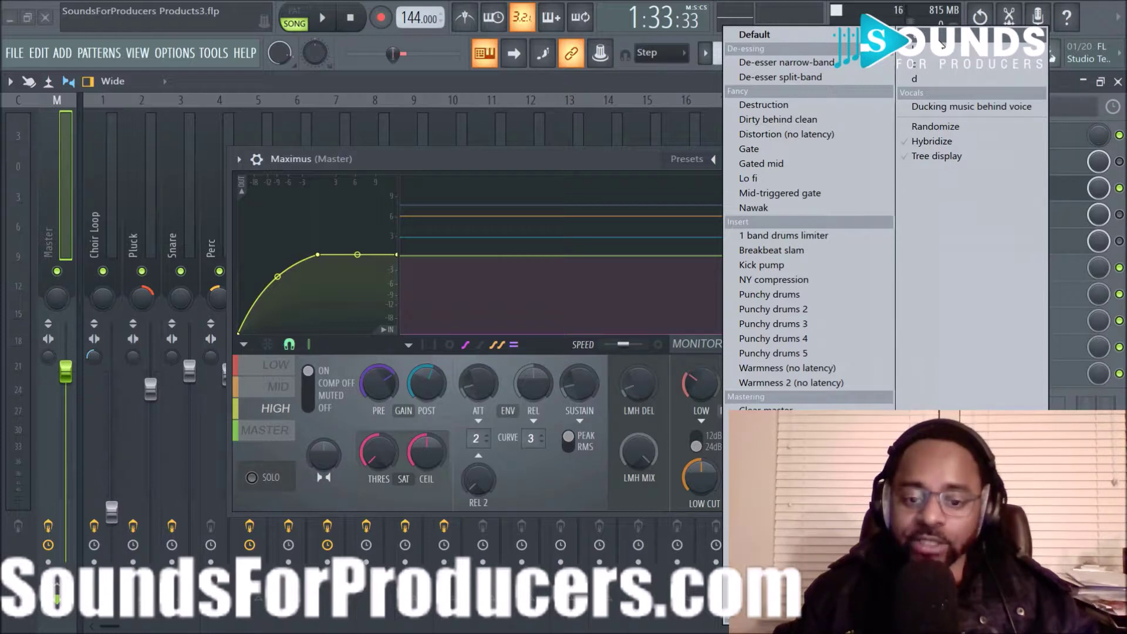
key(Escape)
Step: Examine the Low, Mid, High and Master band settings of the Maximus preset "a"
click(266, 430)
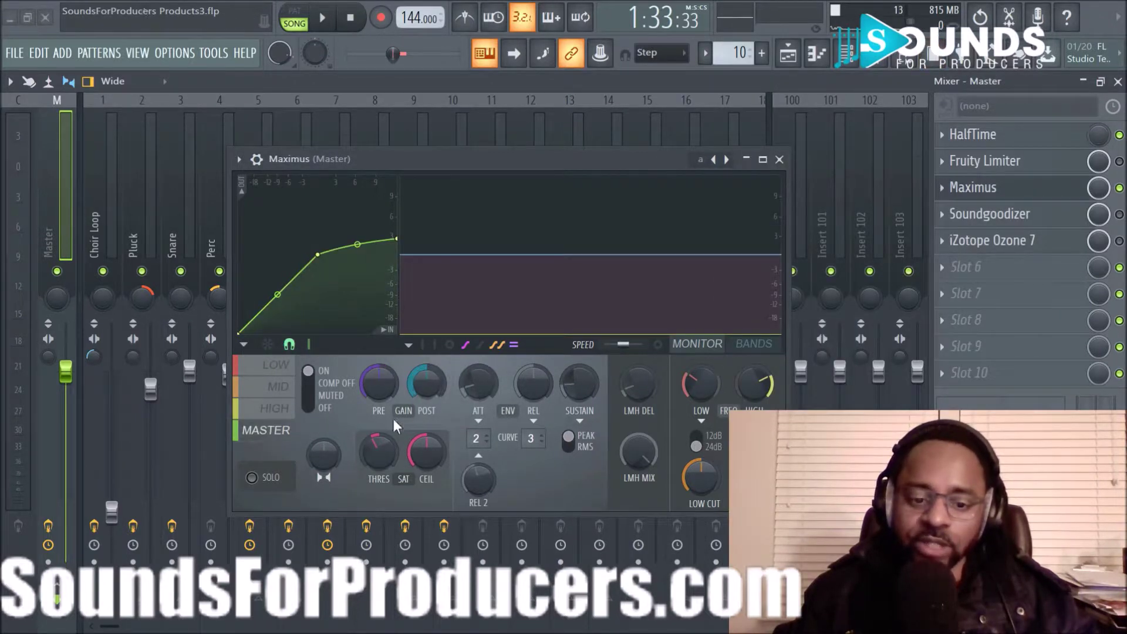
click(253, 369)
click(273, 388)
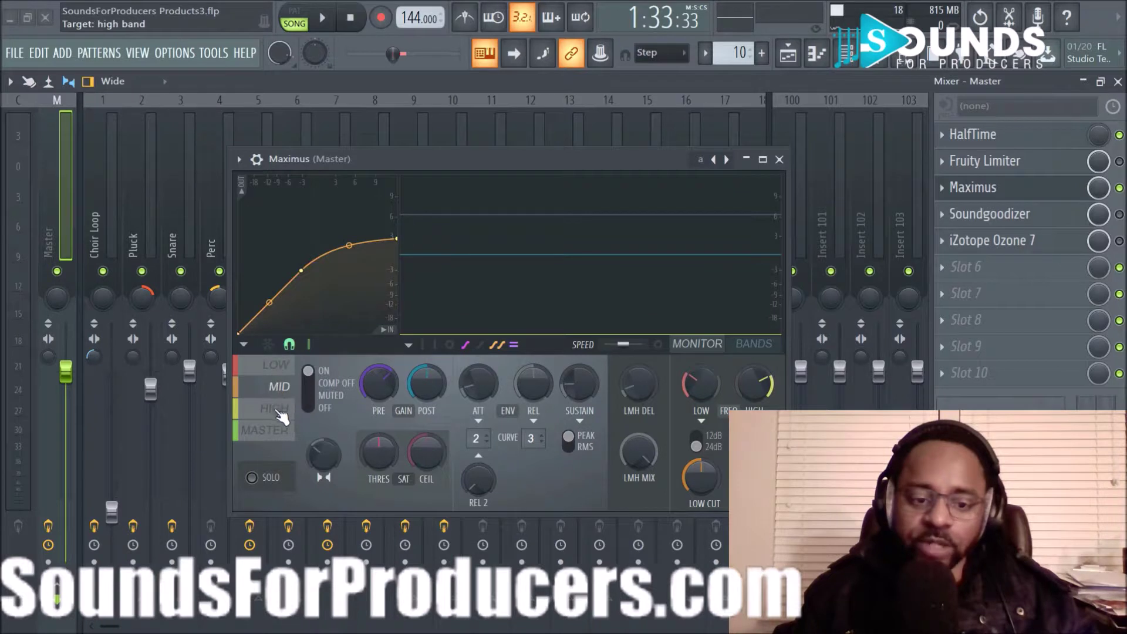
click(277, 369)
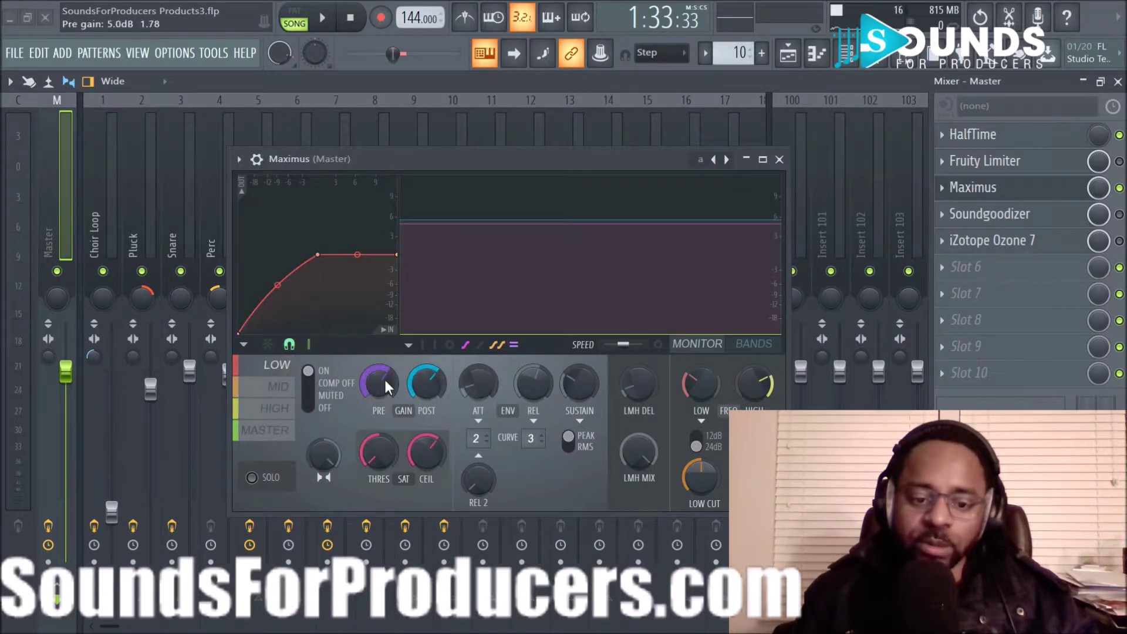
click(275, 388)
click(277, 409)
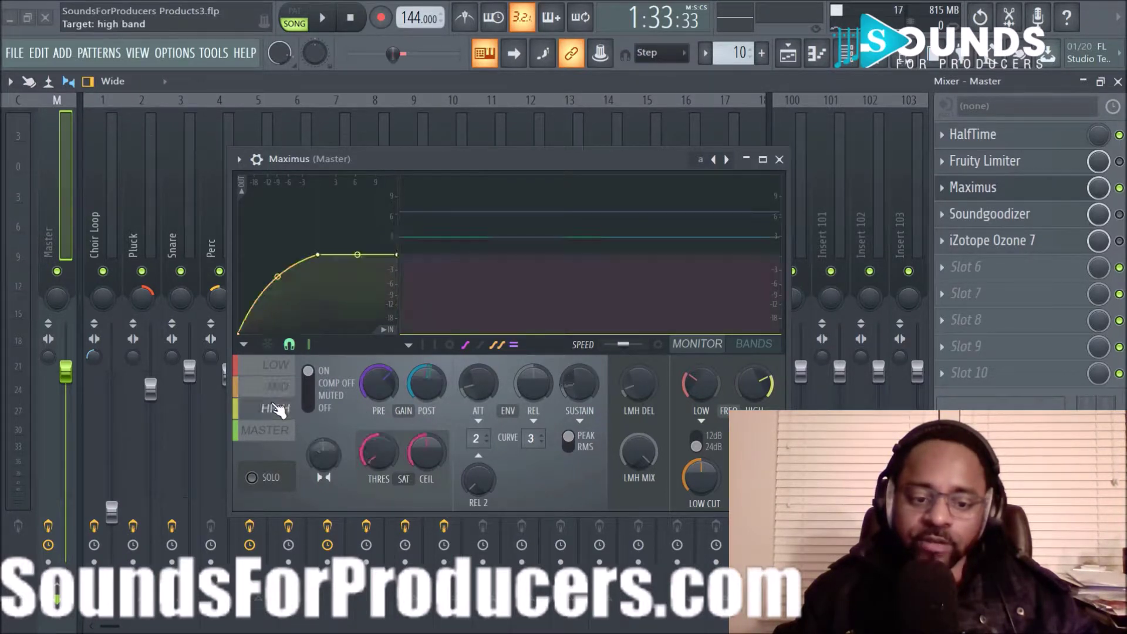
click(267, 431)
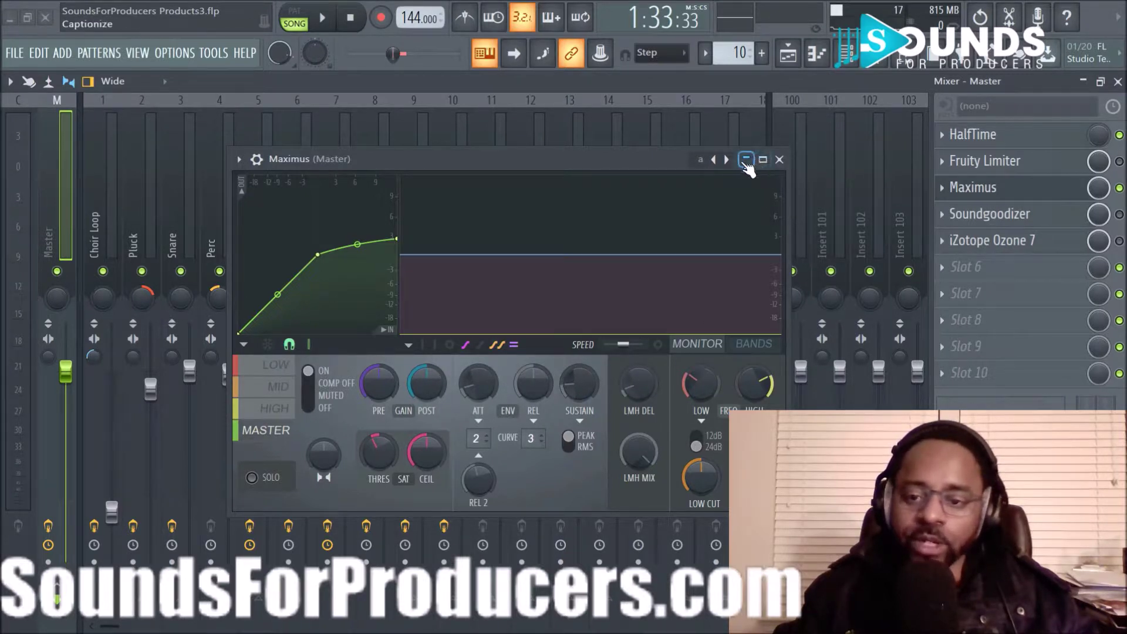
Step: Look over the Maximus preset list, including its mastering presets, and close it without choosing one
right_click(726, 160)
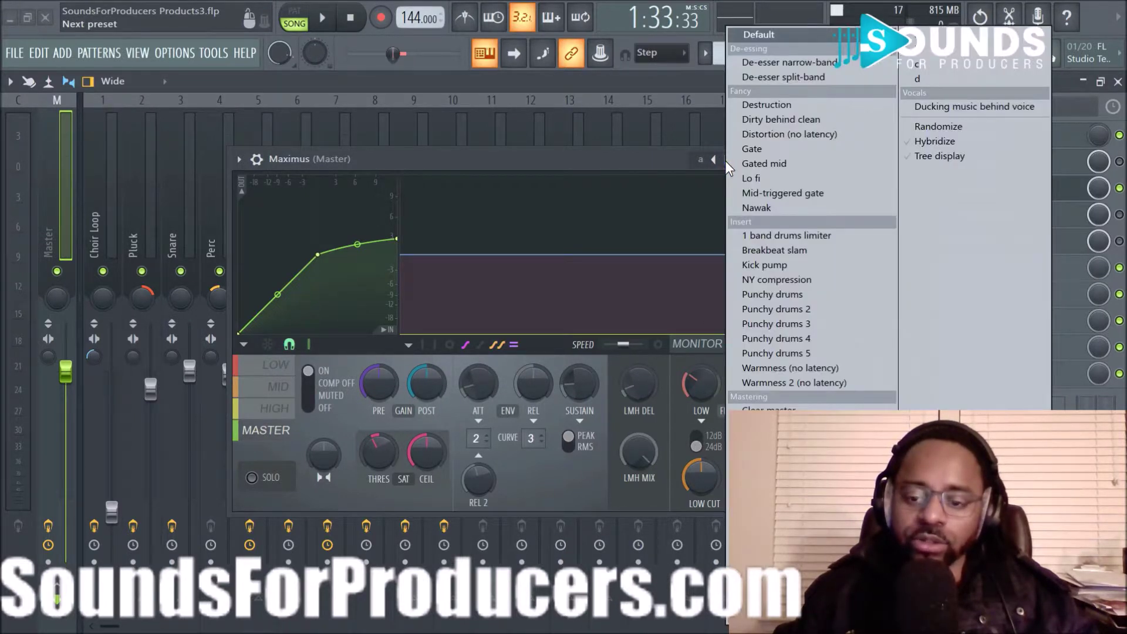
click(590, 161)
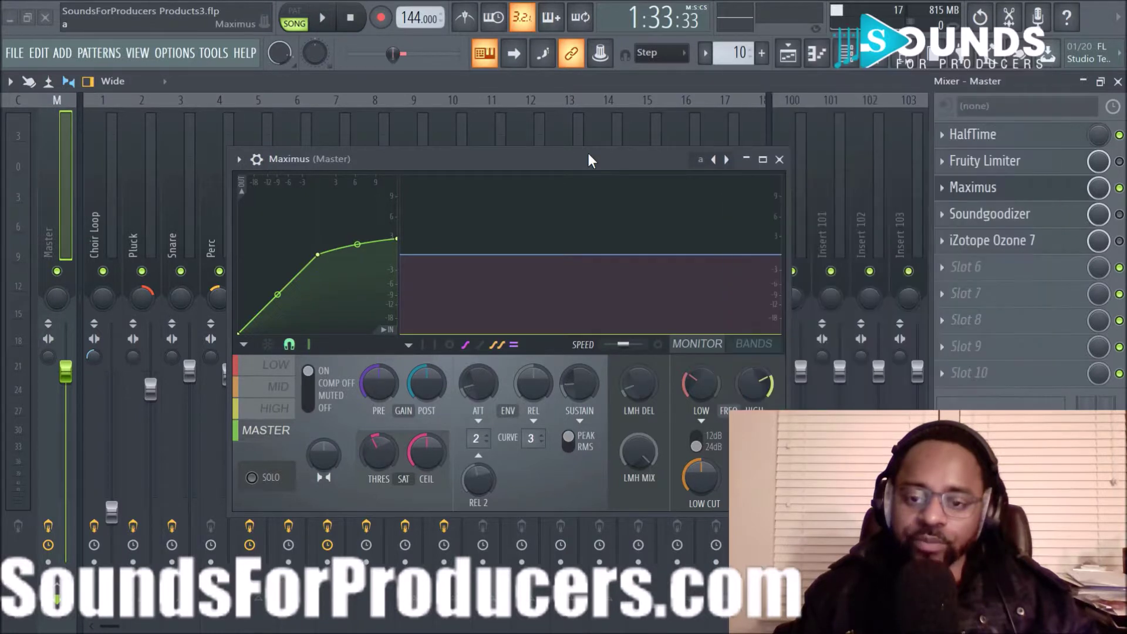
right_click(728, 160)
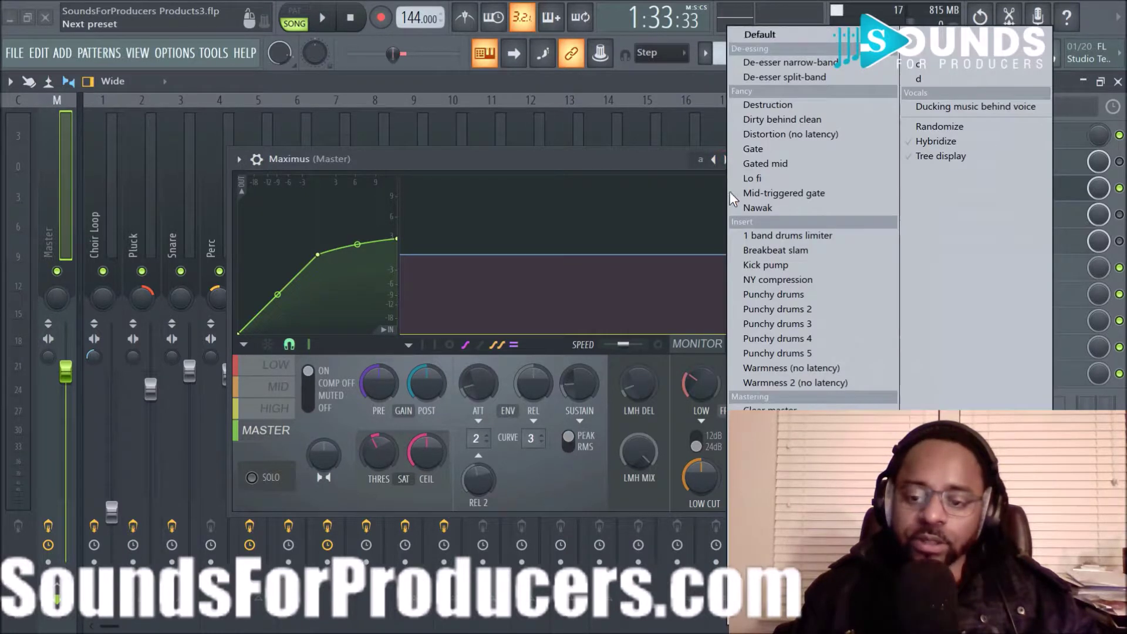
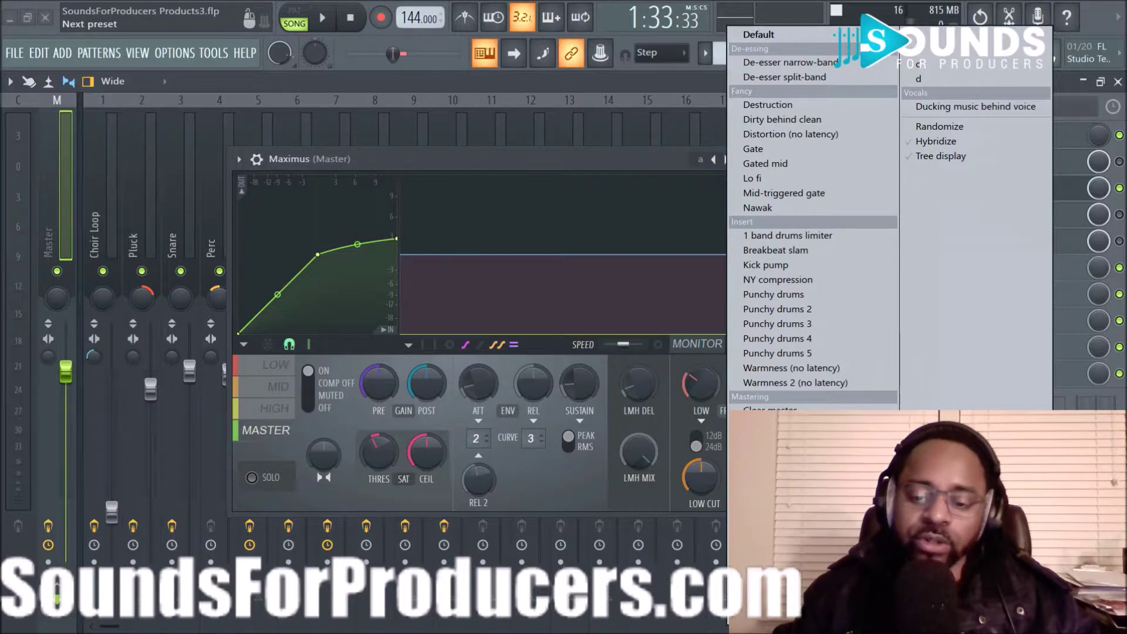
click(546, 164)
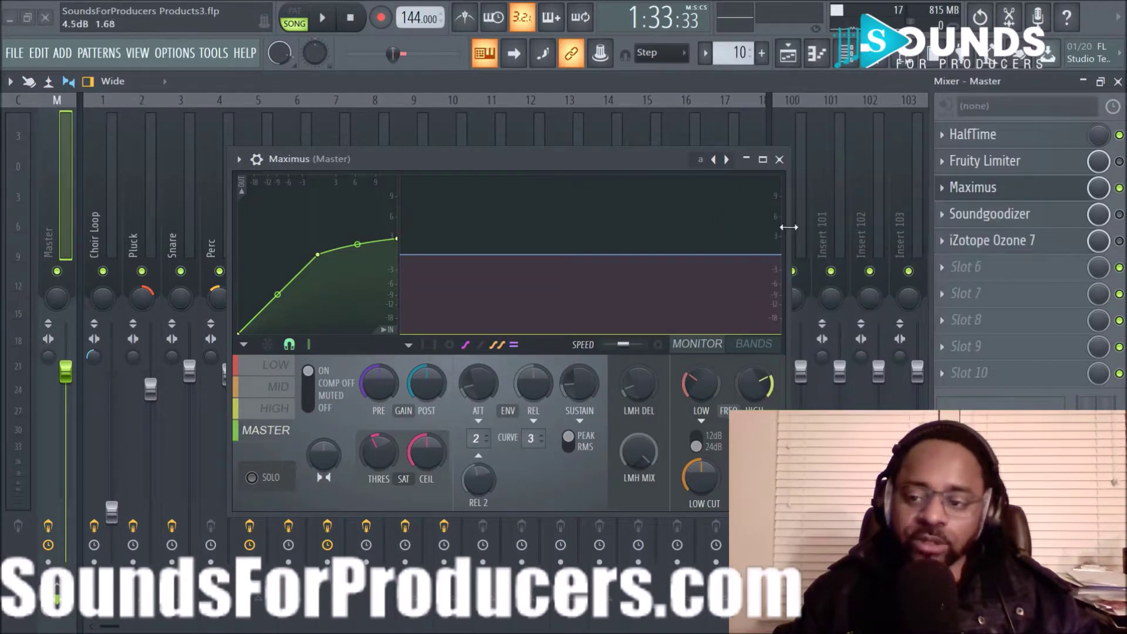
Step: Play the section and audition the Maximus presets Clear master, Clear master RMS and Master aid 1
key(space)
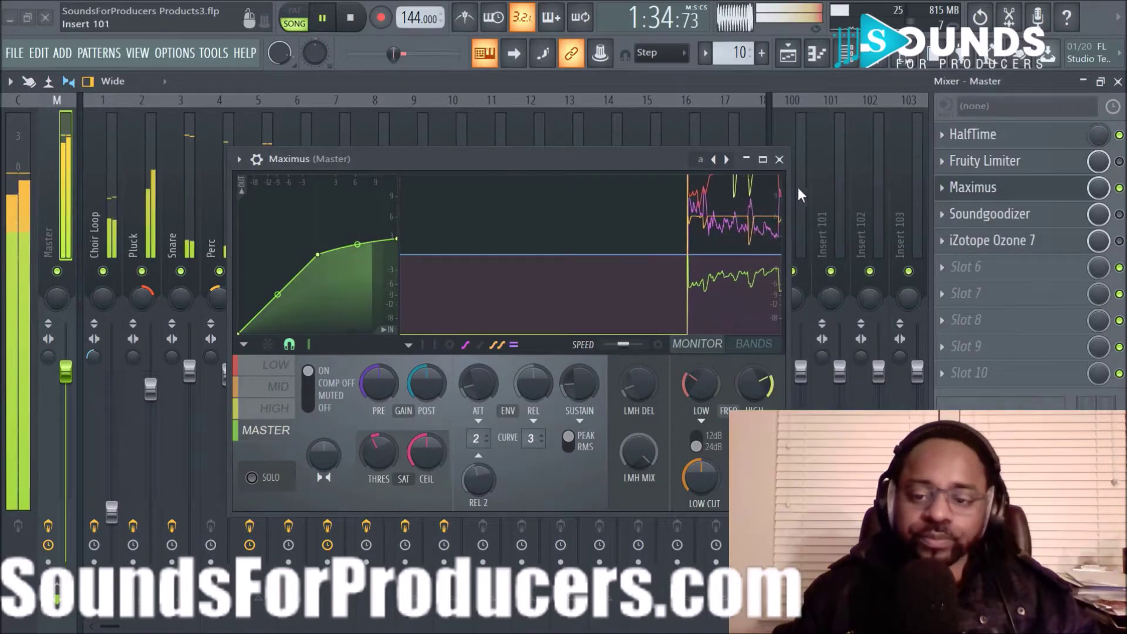
right_click(728, 159)
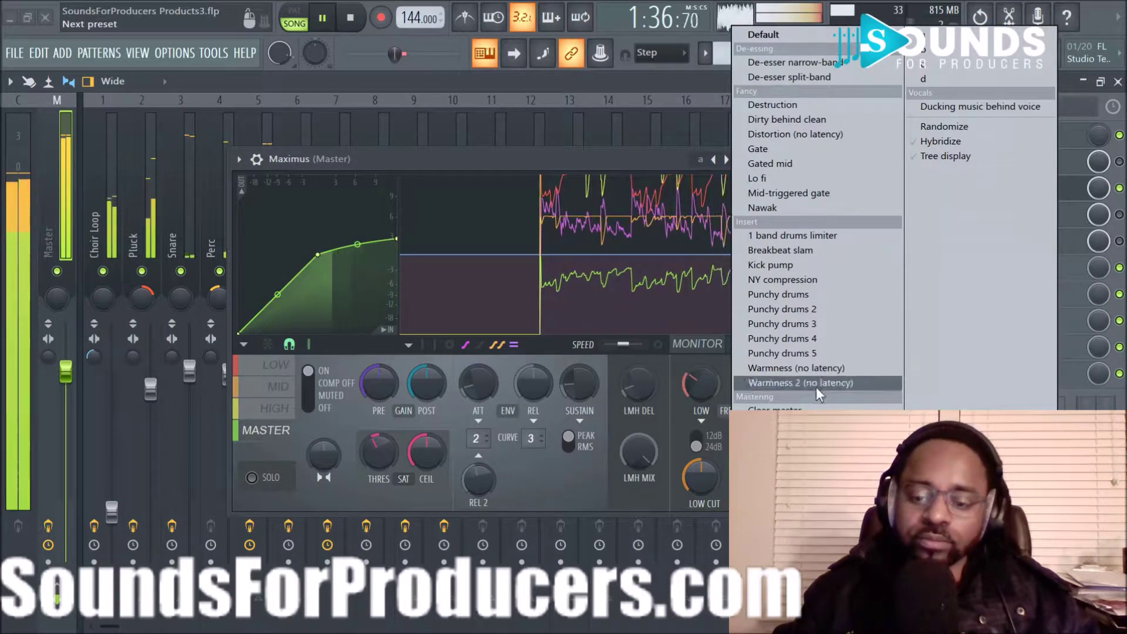
click(726, 161)
click(727, 160)
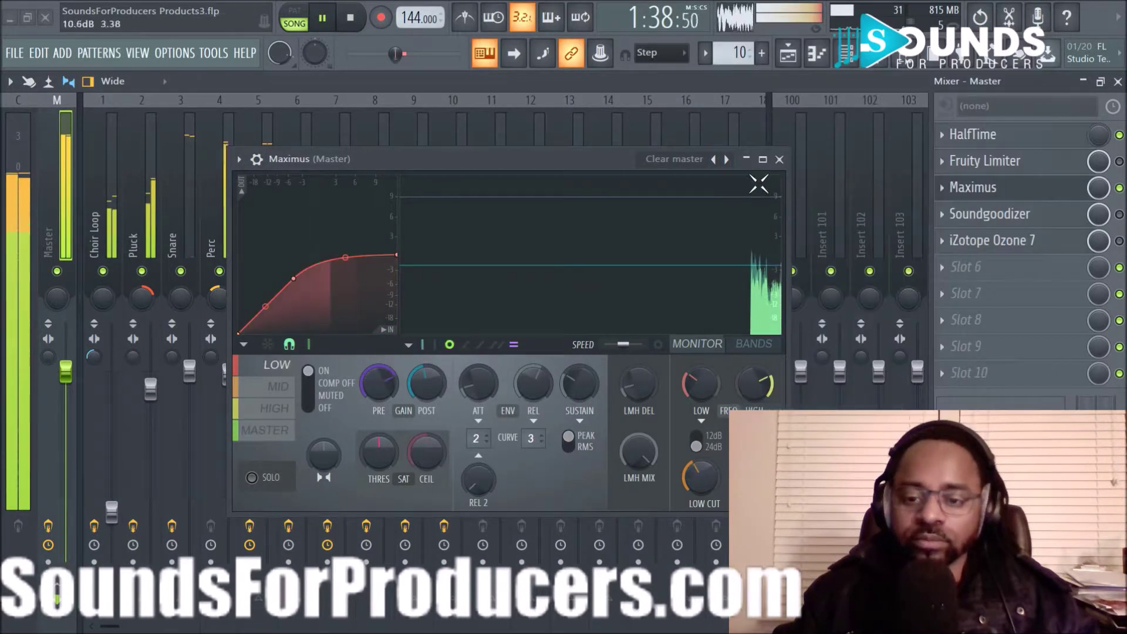
click(727, 160)
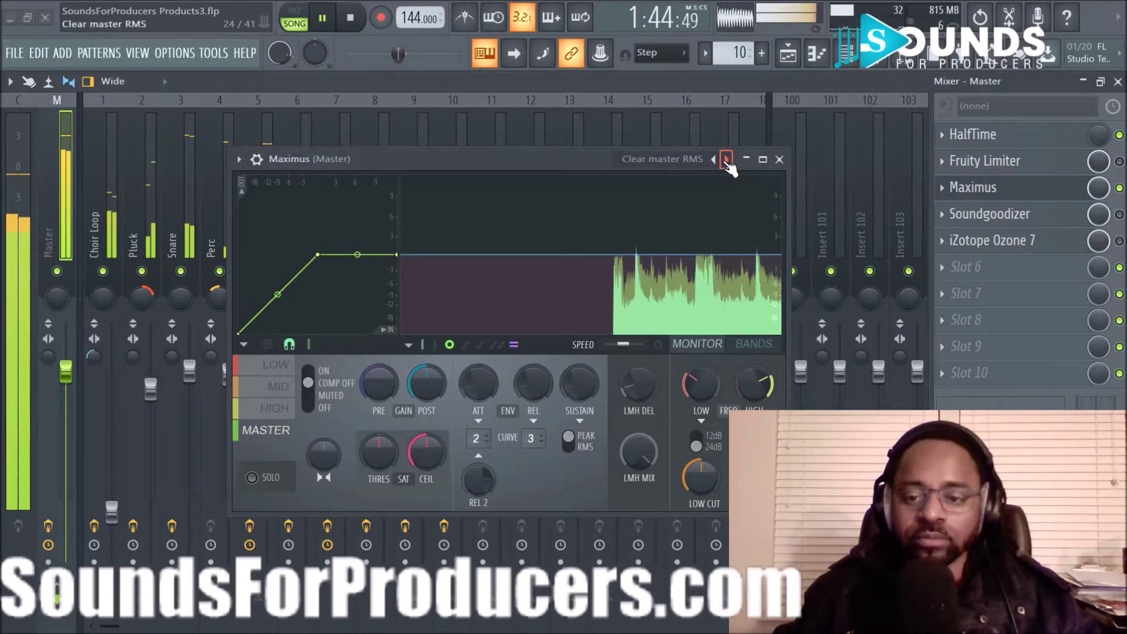
click(727, 161)
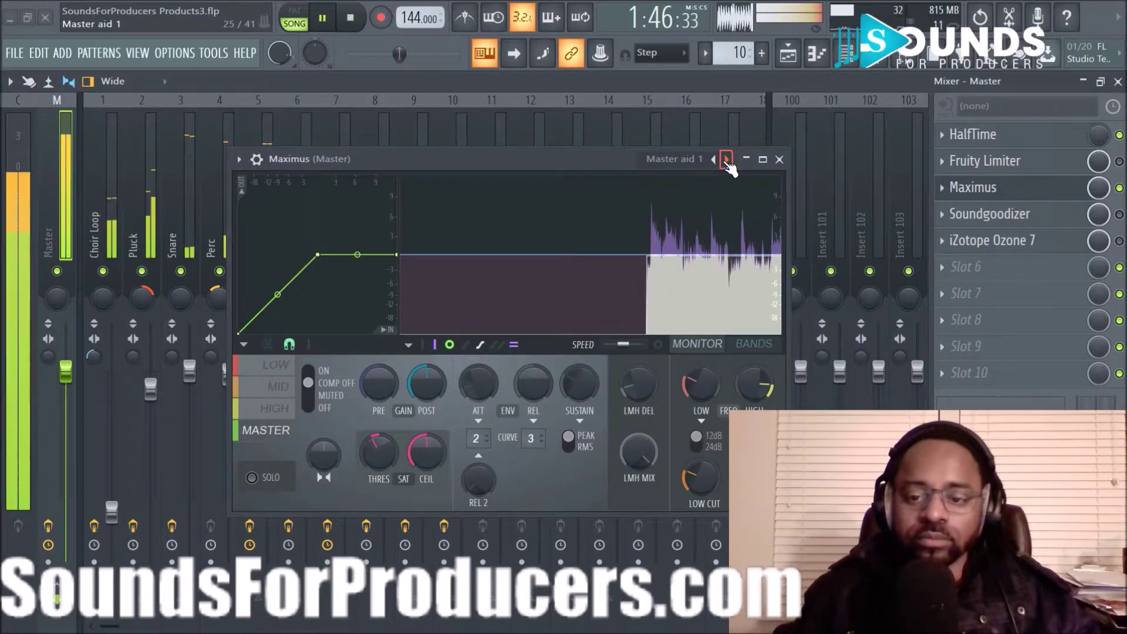
right_click(726, 160)
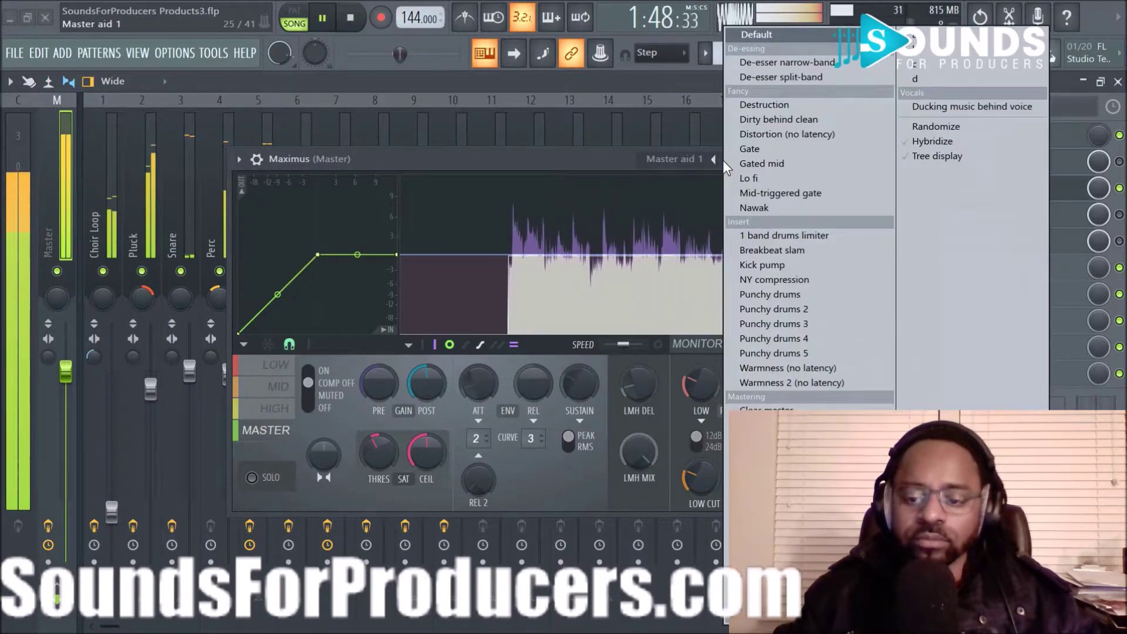
click(591, 154)
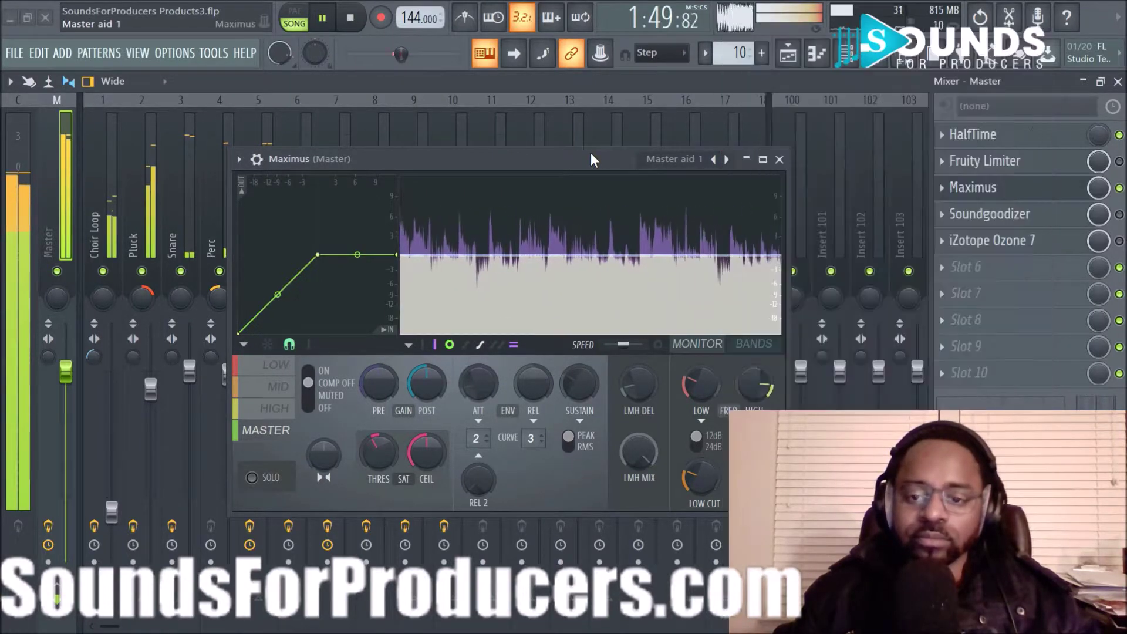
Step: Audition the Maximus presets Max loudness, Max loudness 2, Max loudness with no saturation, No saturation in high, and Pow
click(728, 160)
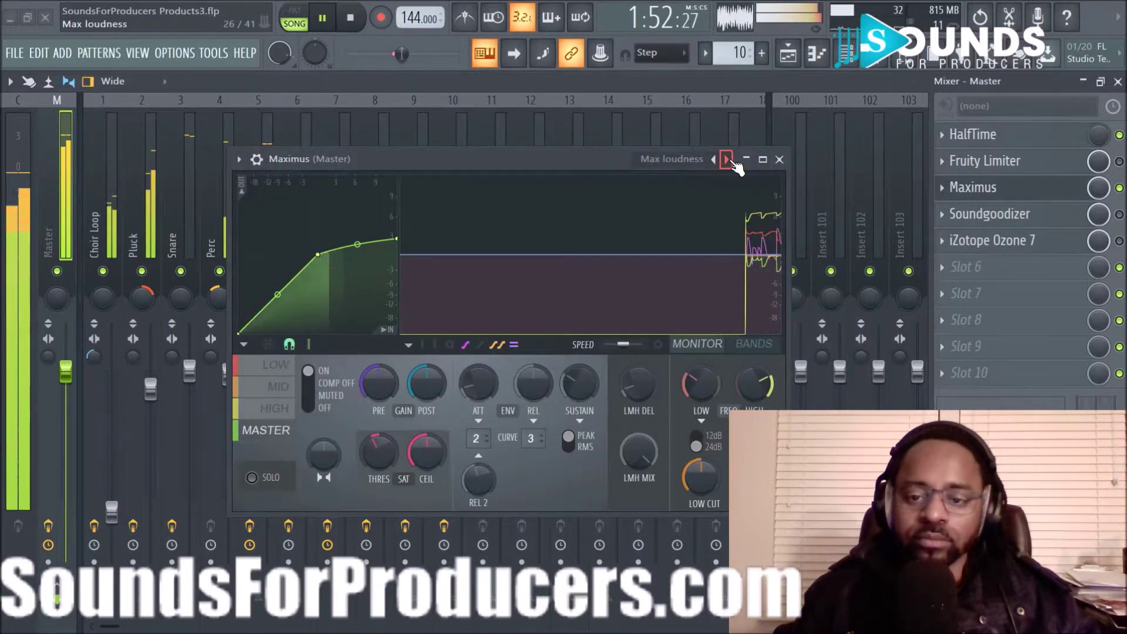
click(728, 160)
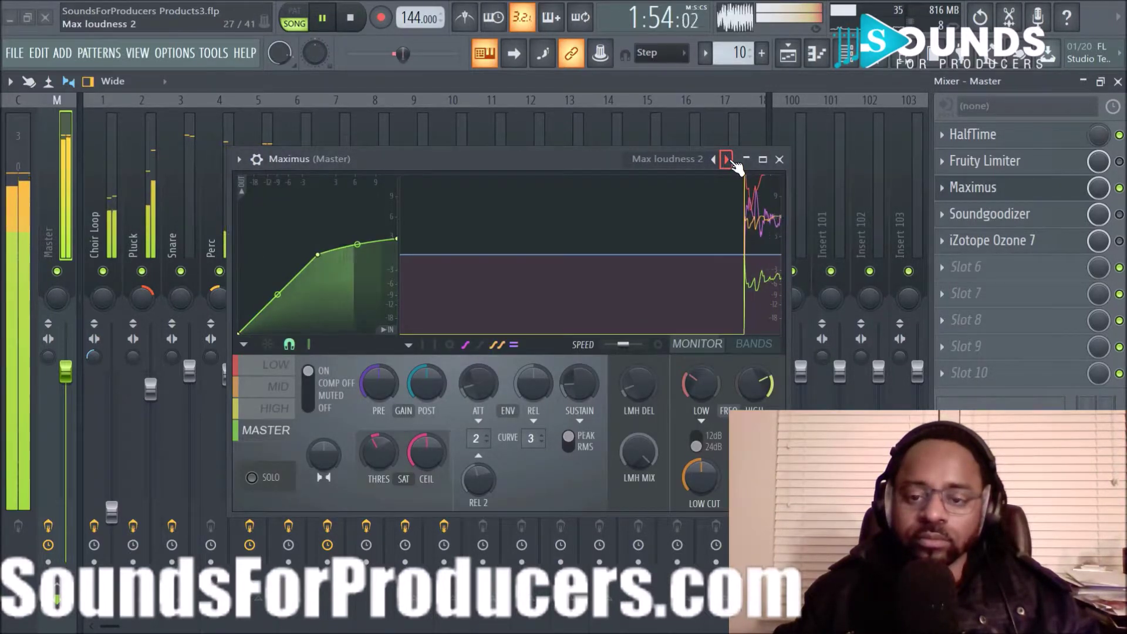
click(728, 160)
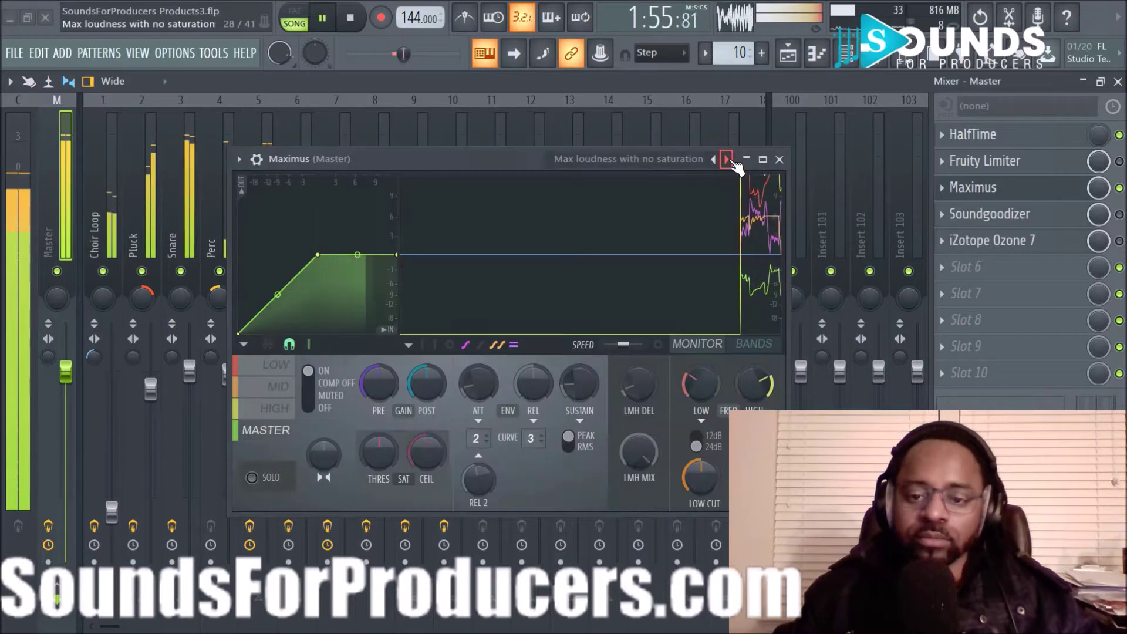
click(728, 160)
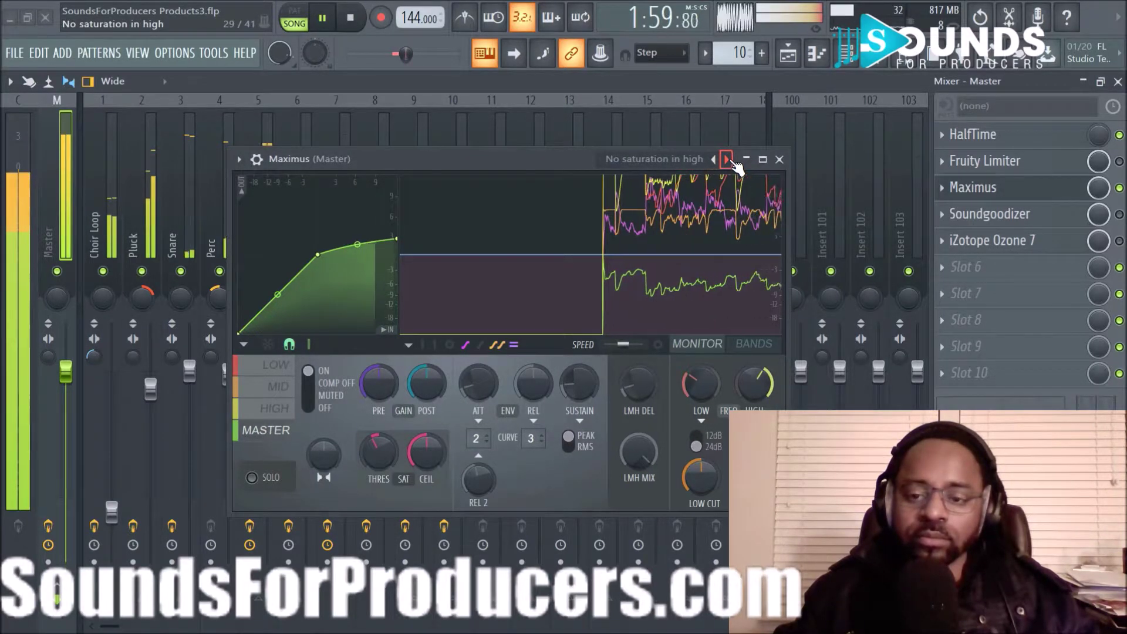
click(728, 160)
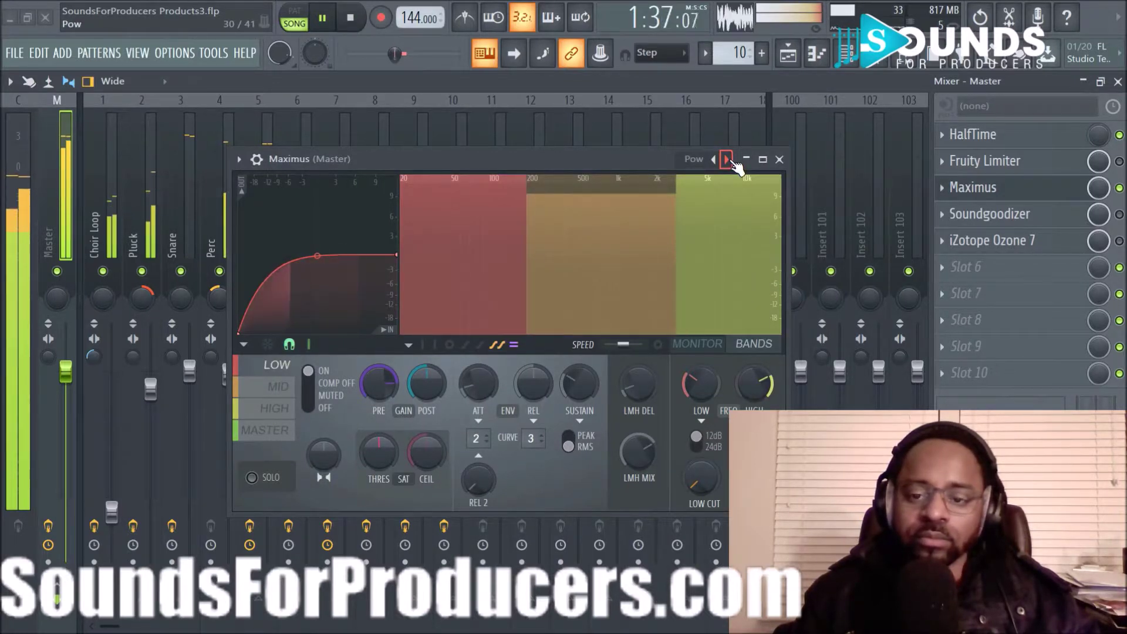
Step: Audition the following Maximus presets, including Simple 1 band limiter, Slight warmness, Slight warmness 2 and Transparent
click(728, 160)
click(728, 159)
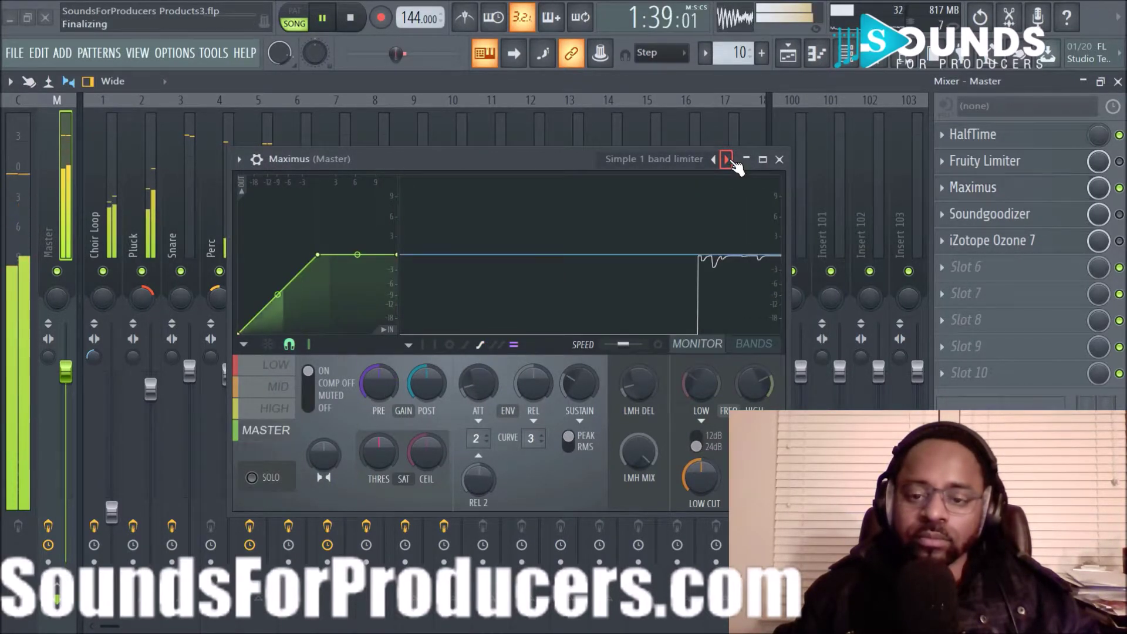
click(728, 159)
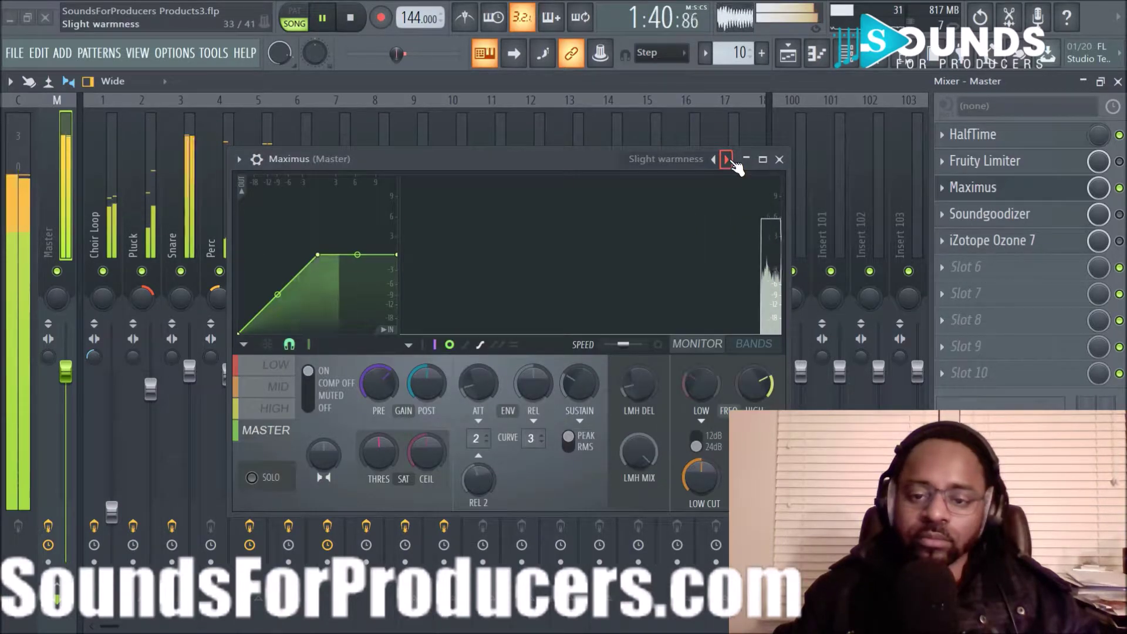
click(728, 159)
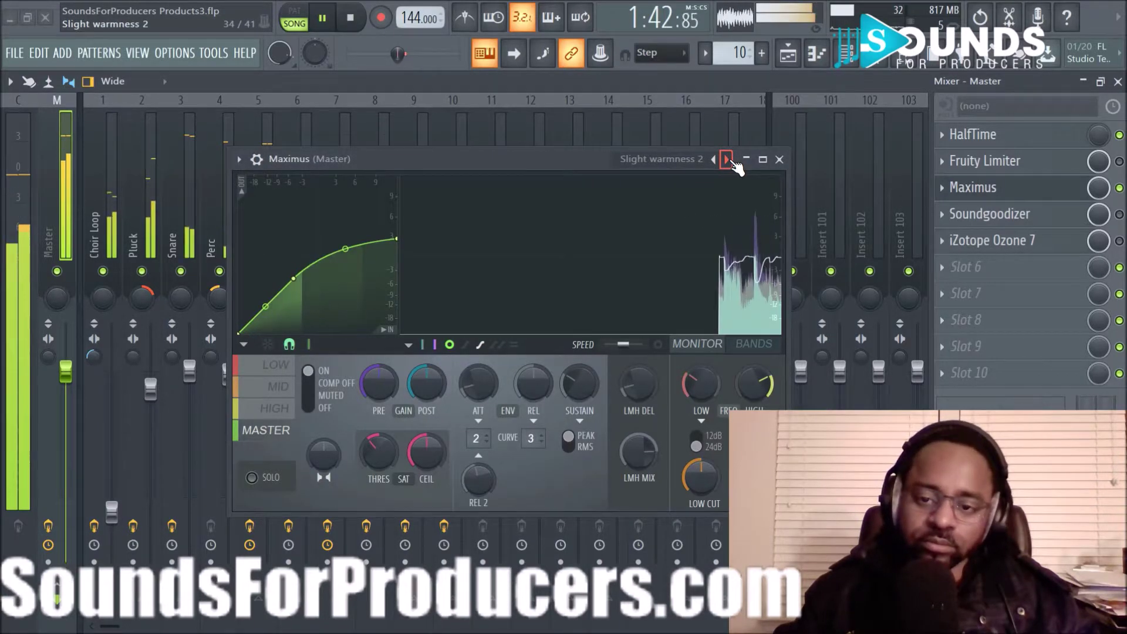
click(728, 160)
key(Escape)
click(728, 160)
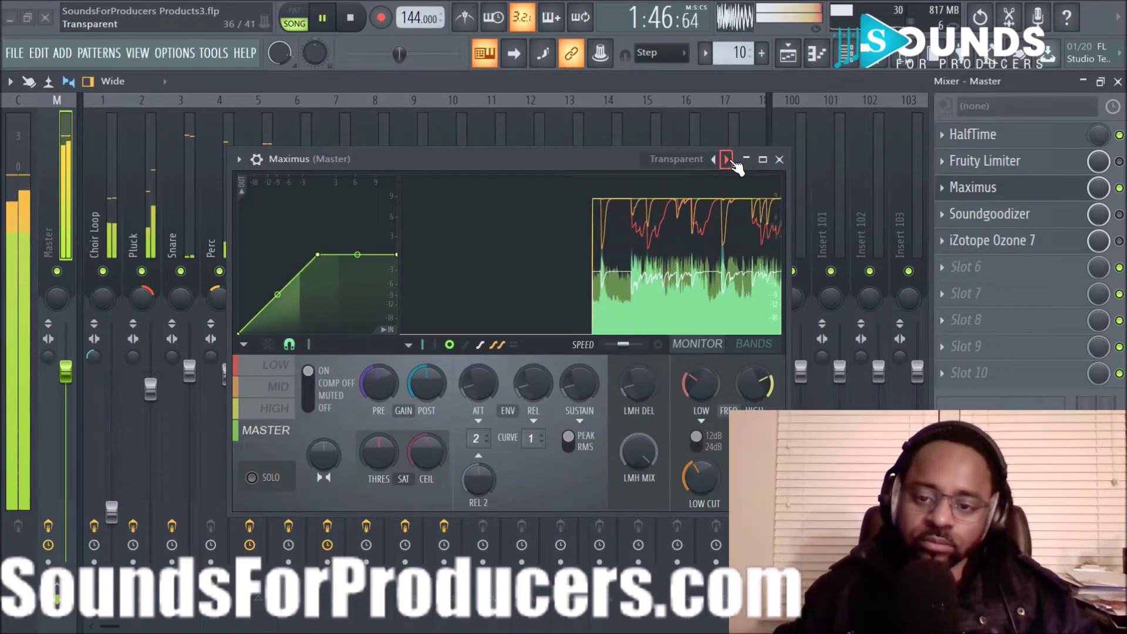
Step: Load the Master aid 1 preset in Maximus, listen to it briefly, and stop playback
right_click(728, 159)
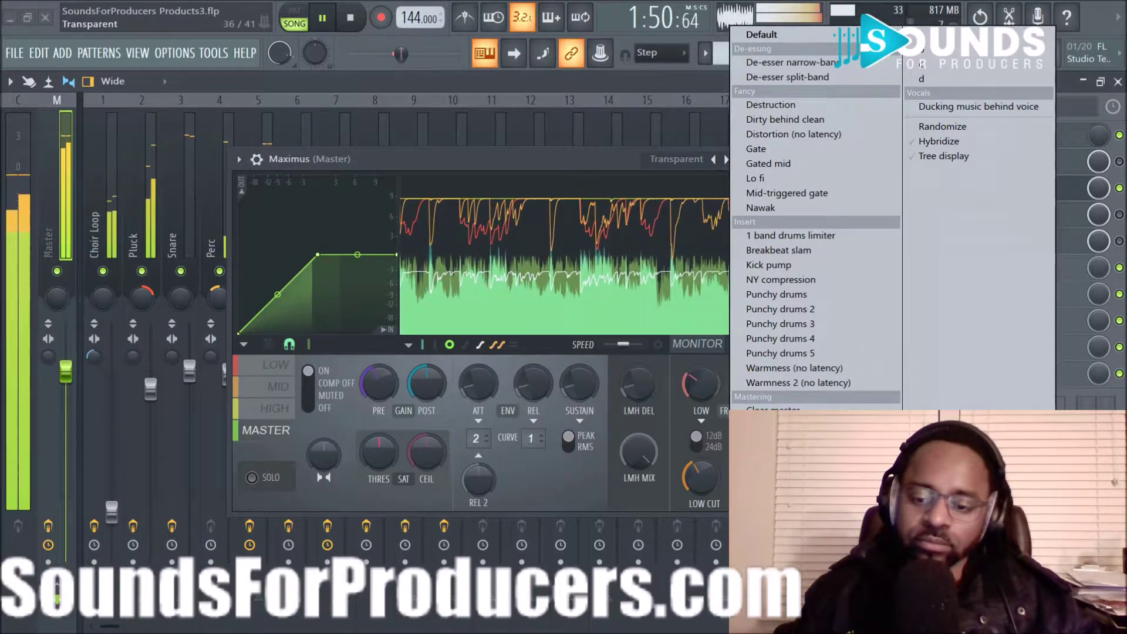
click(775, 426)
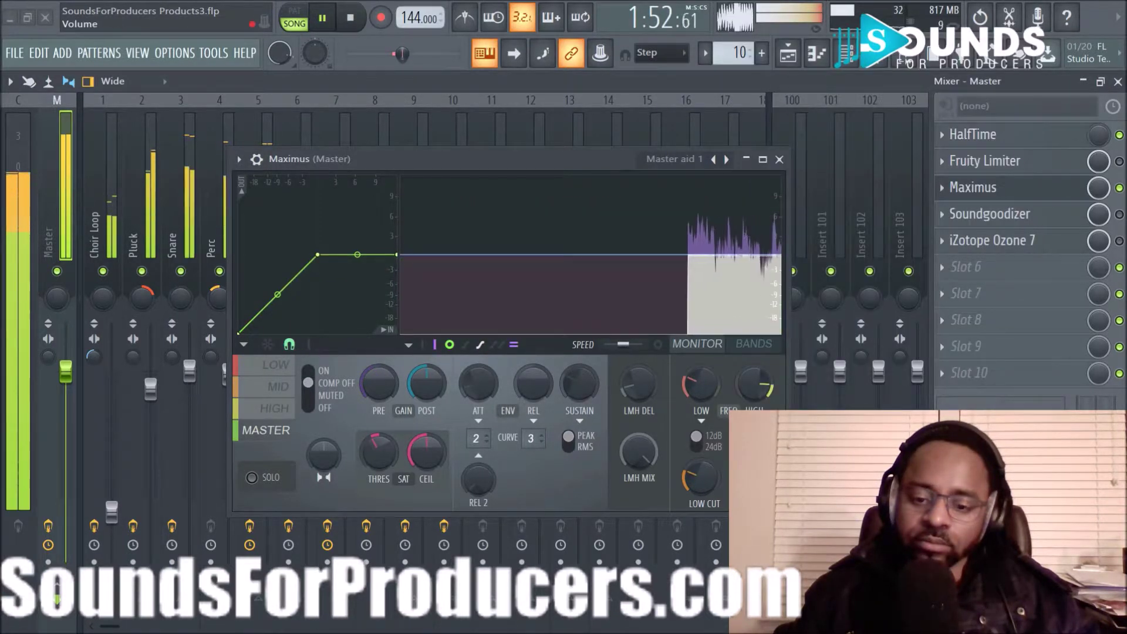
key(space)
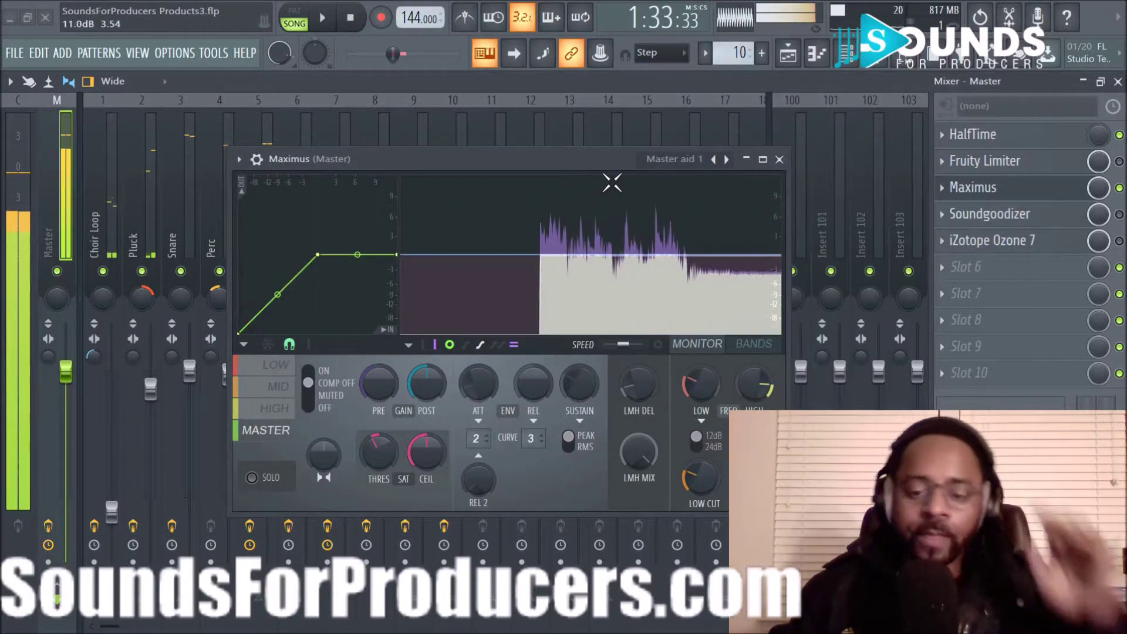
Step: Look over the Maximus preset list again, close it, and display the Low band settings of Master aid 1
right_click(726, 159)
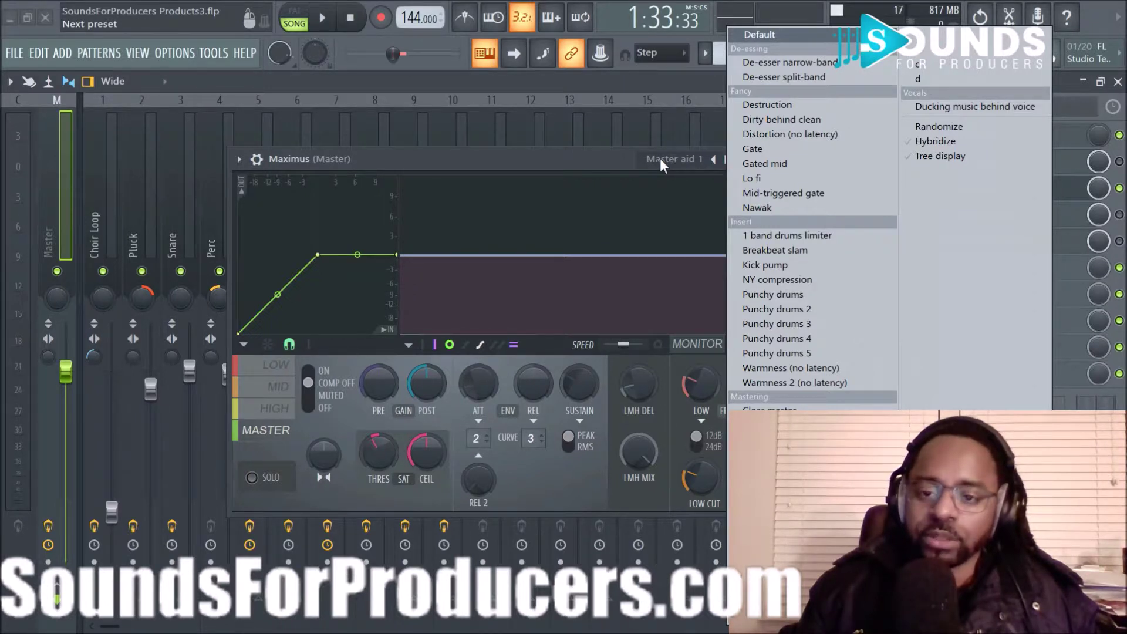
click(618, 158)
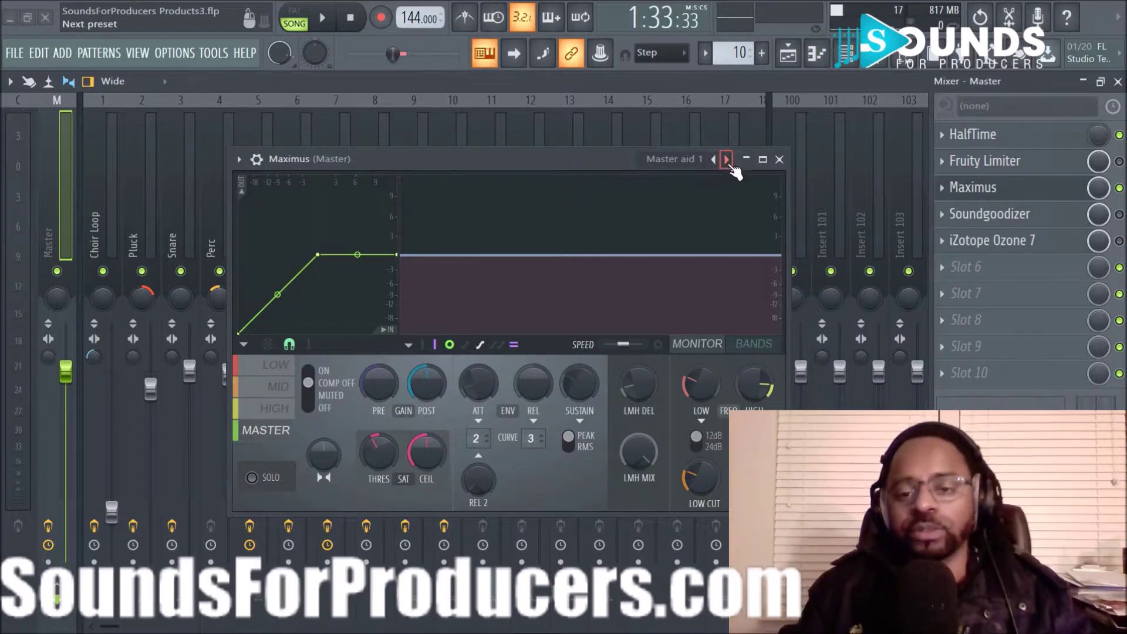
click(267, 369)
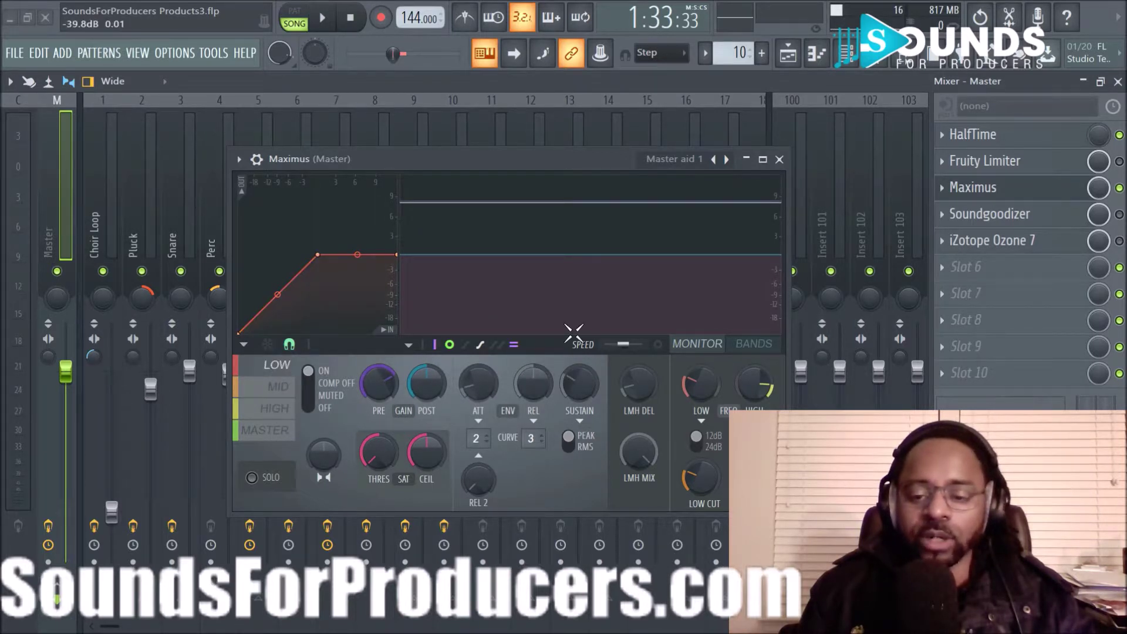
Step: Display the Maximus frequency bands, solo the Low band, and lower its frequency to about 99 Hz while the song plays
click(745, 348)
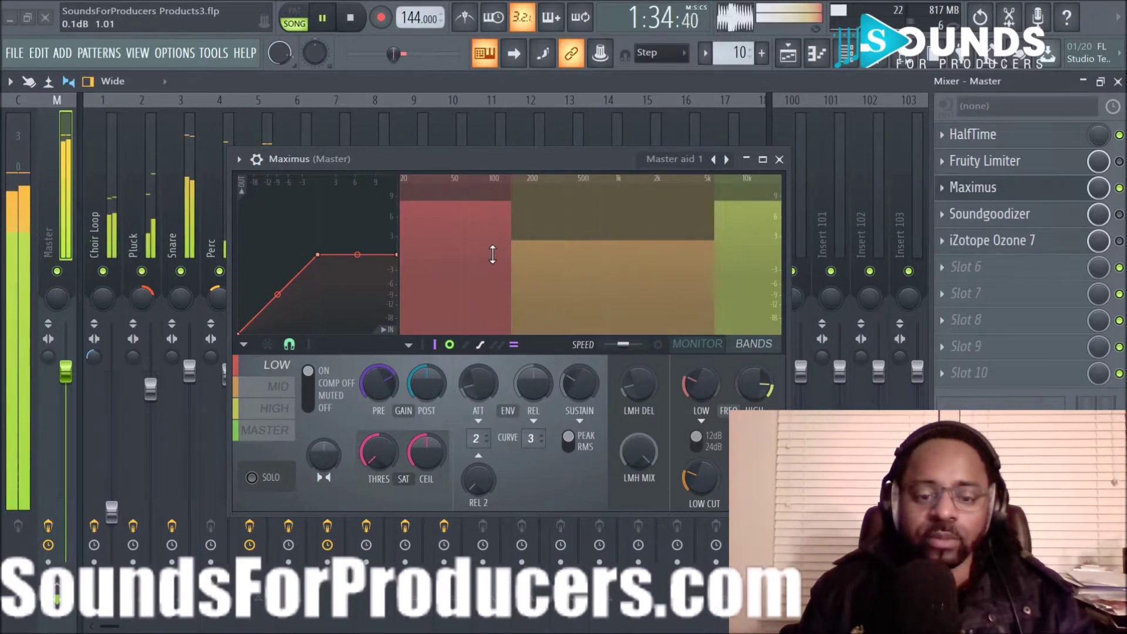
key(space)
click(252, 479)
key(space)
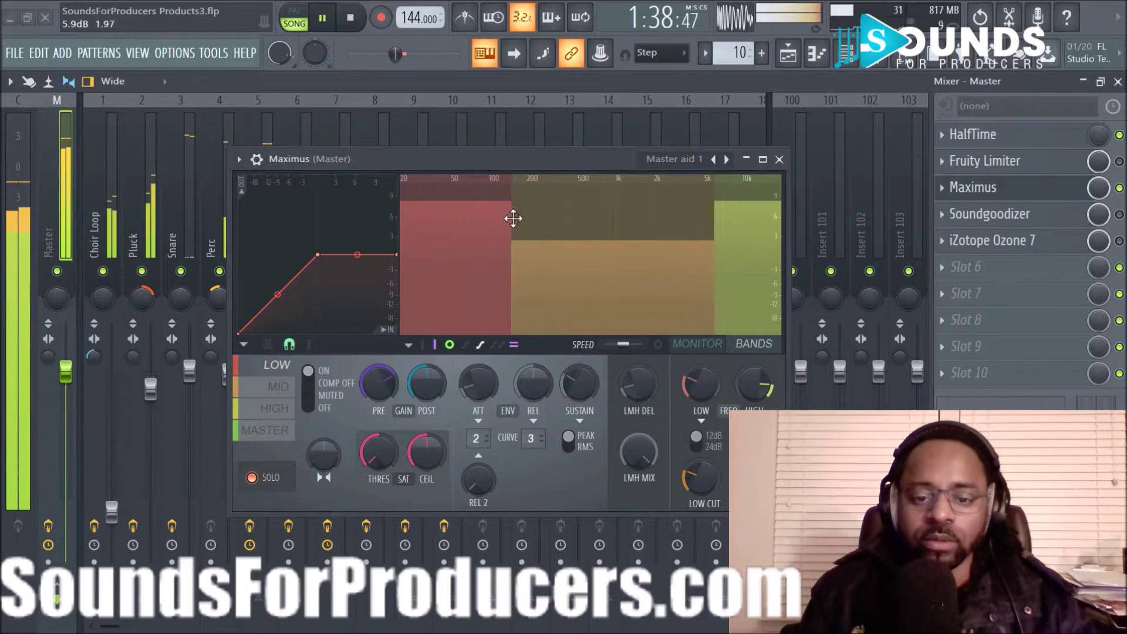
drag(514, 219, 488, 219)
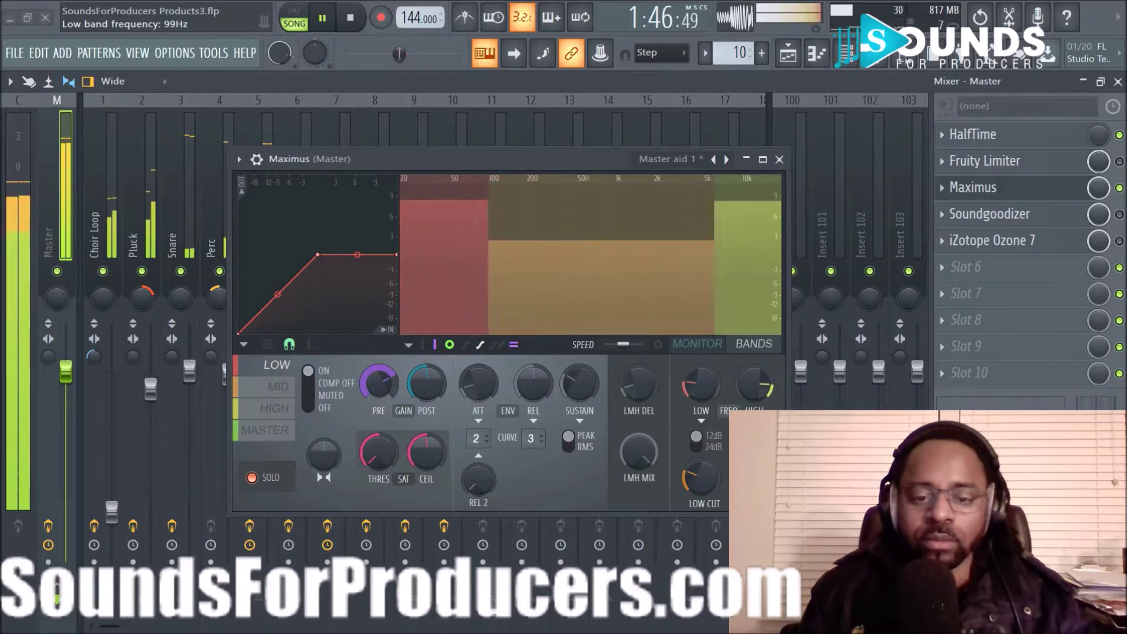
key(space)
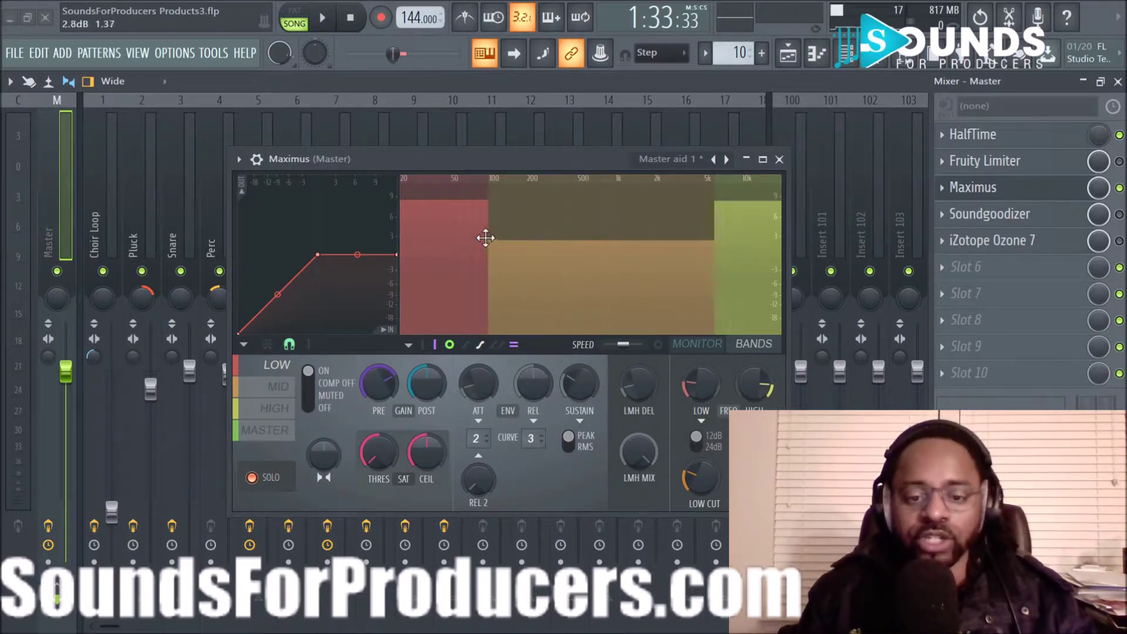
Step: Make Mid the soloed band in Maximus and listen to a short section of the song through it
click(270, 394)
click(275, 372)
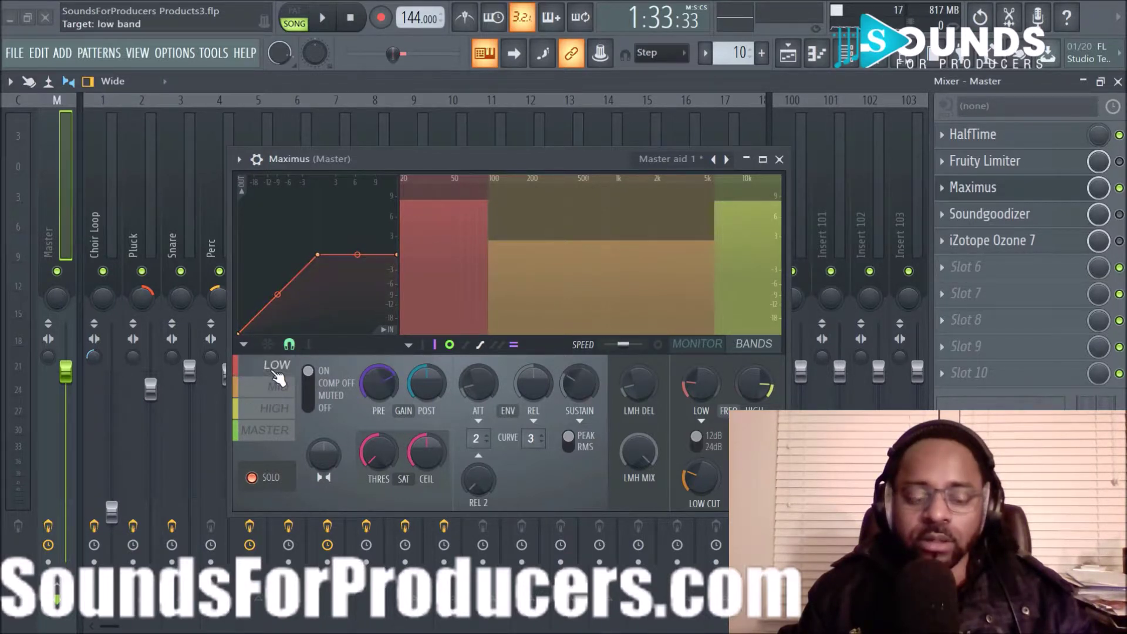
click(276, 388)
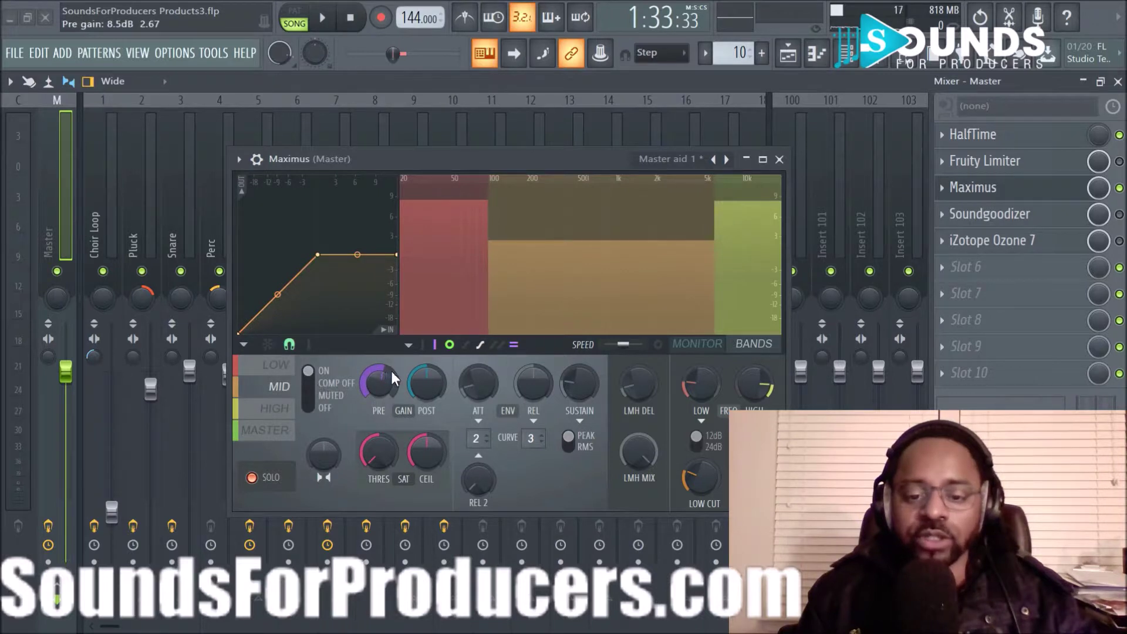
drag(391, 376, 391, 414)
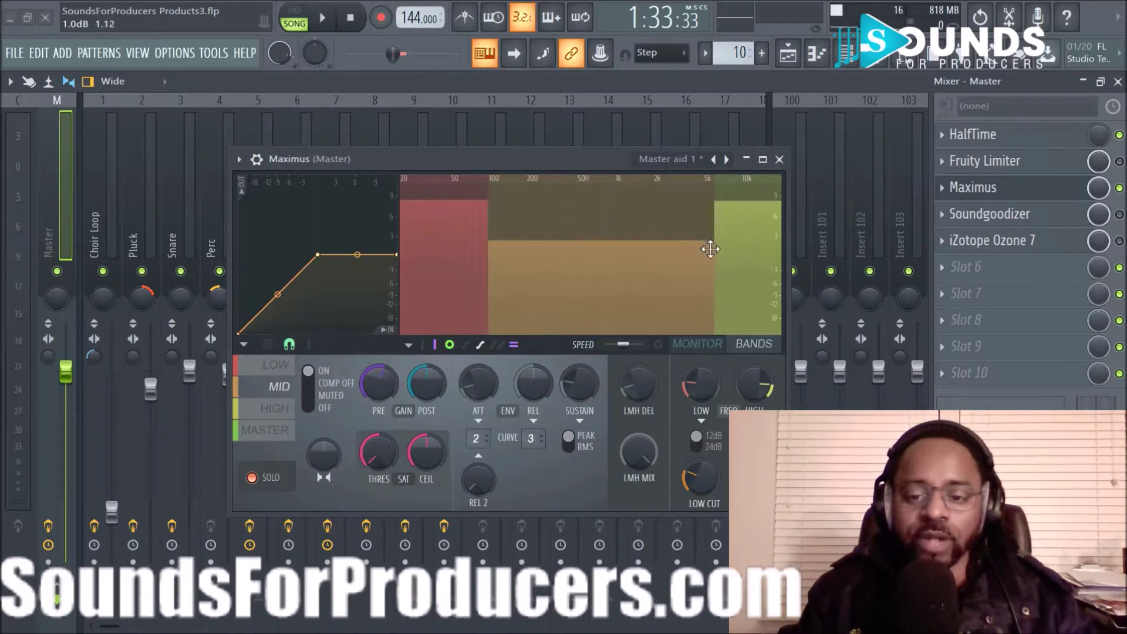
key(space)
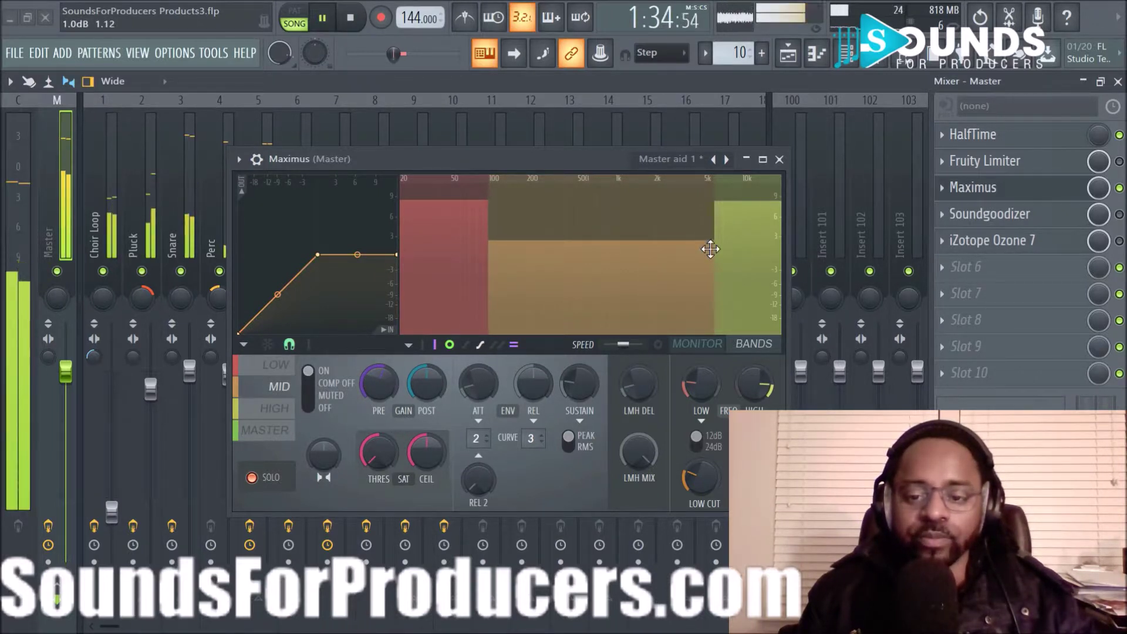
key(space)
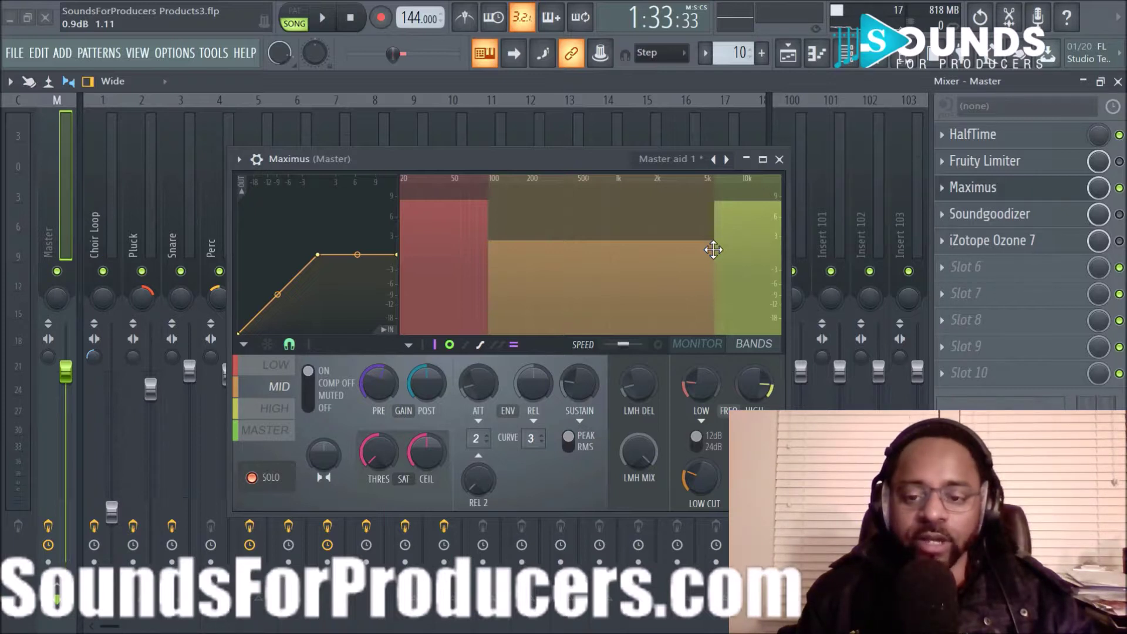
Step: Play the song and compare the soloed High, Mid and Low bands, ending on the Mid band
key(space)
click(715, 250)
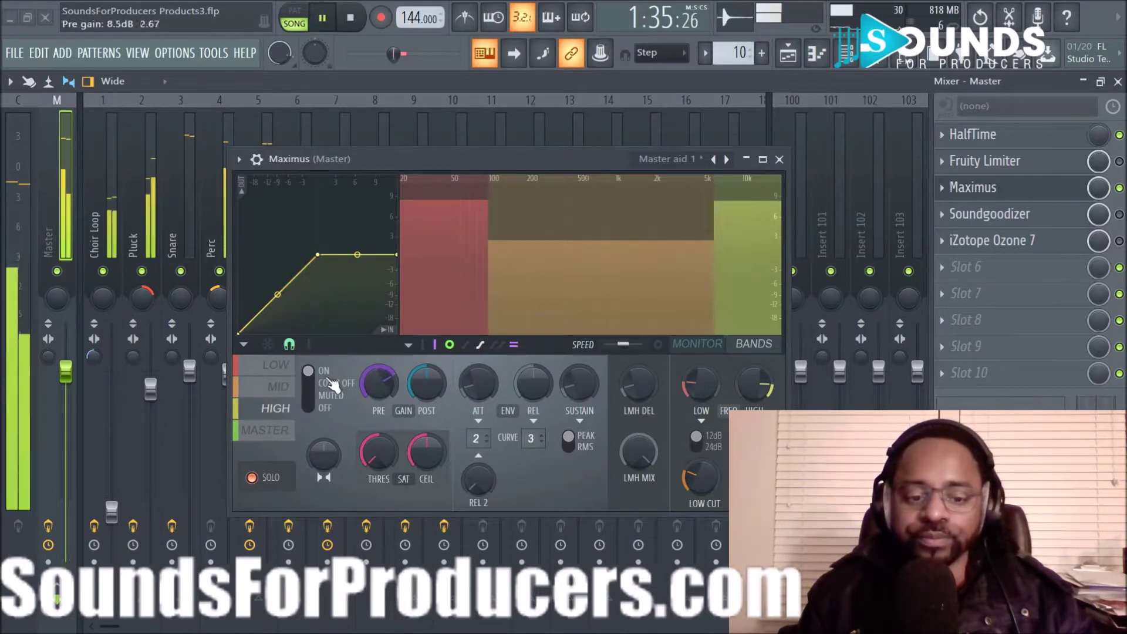
click(264, 387)
click(479, 288)
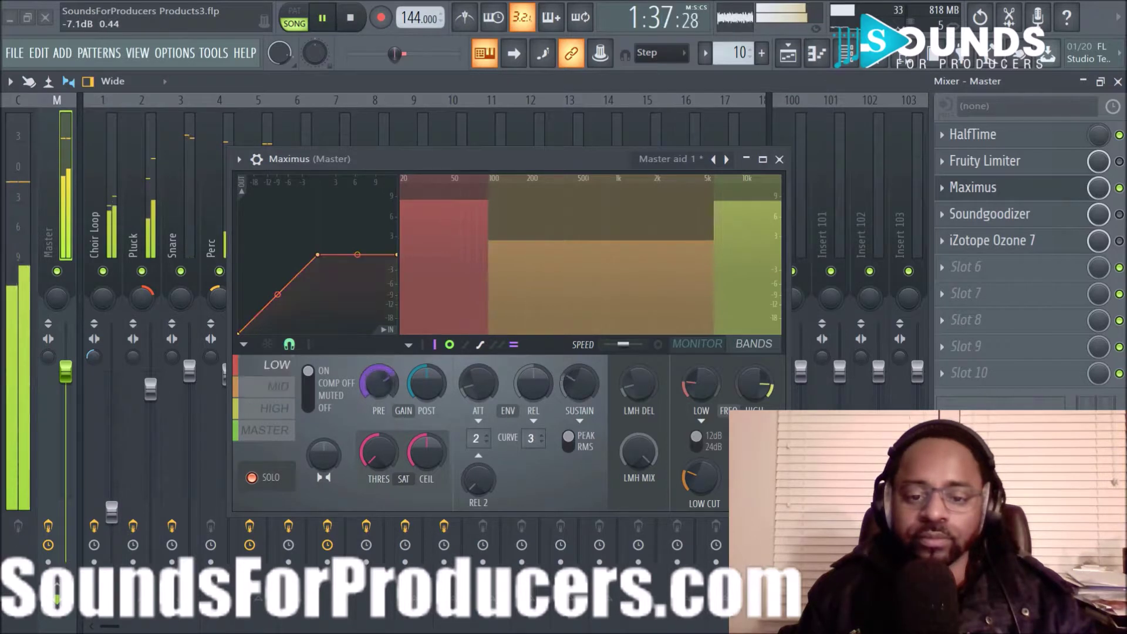
click(273, 388)
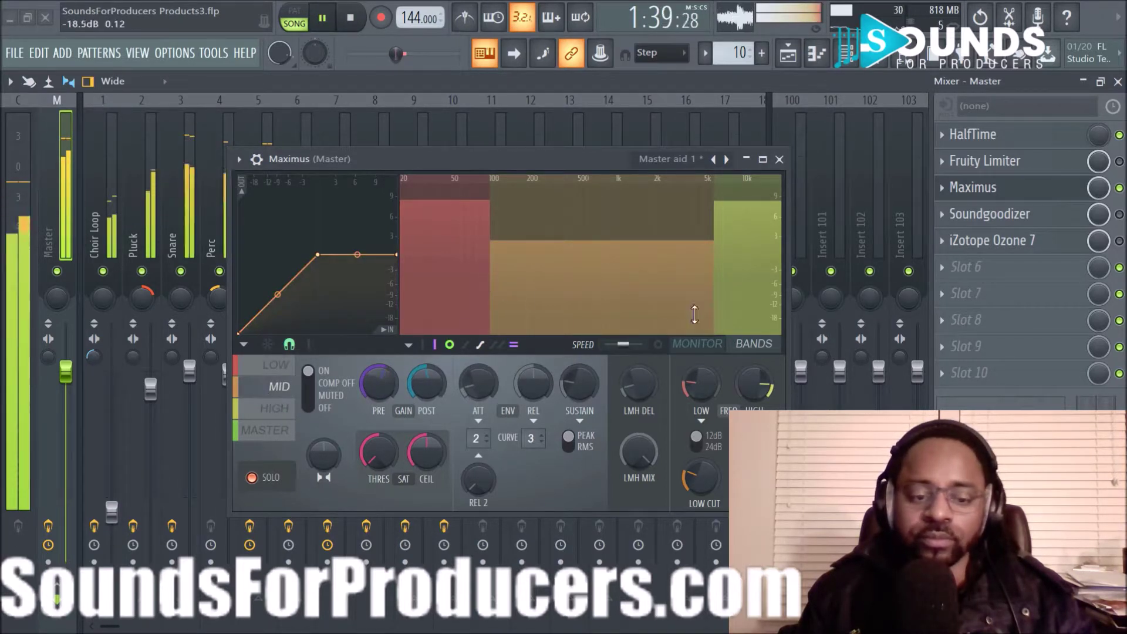
Step: Lower the High band frequency in stages to about 709 Hz, checking the soloed Mid band after each change, and stop playback
drag(715, 269, 695, 268)
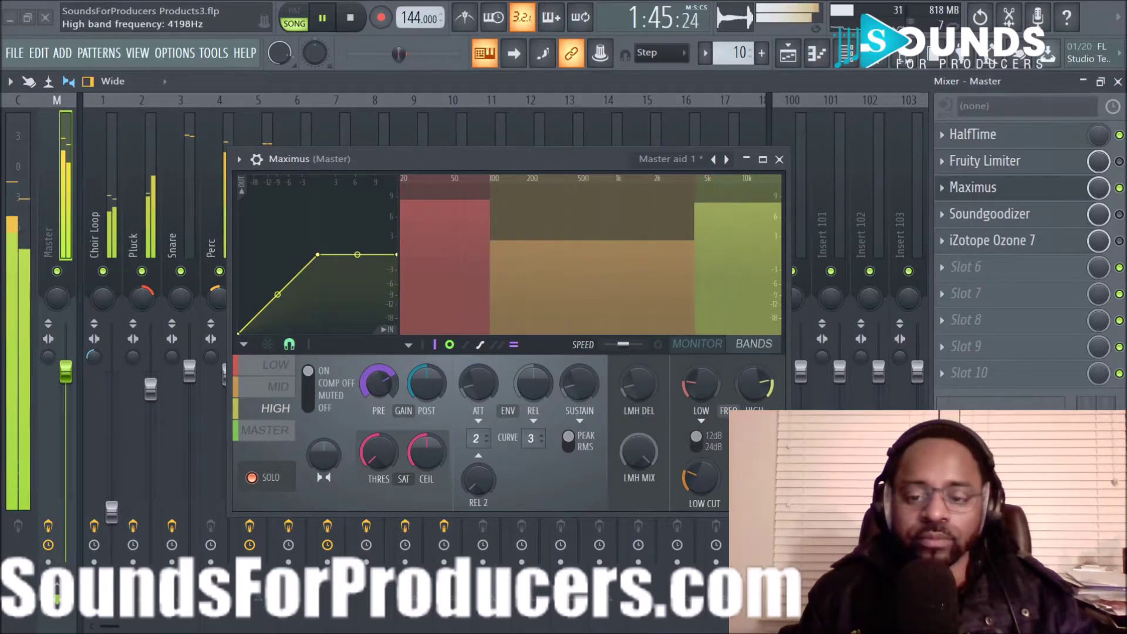
click(257, 393)
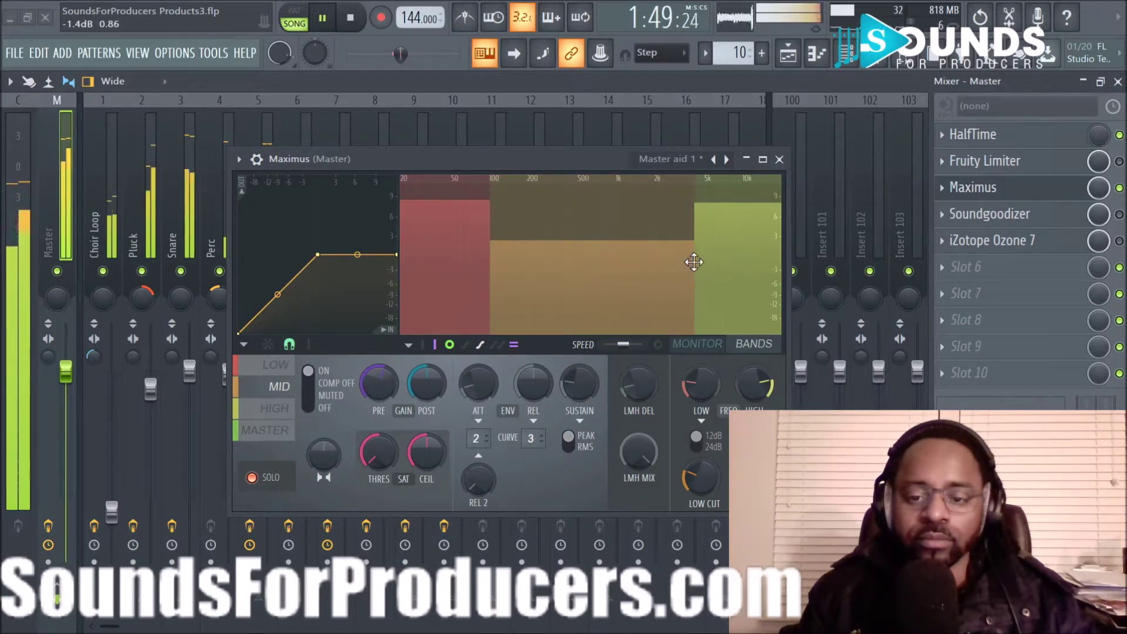
scroll(694, 262, down, 5)
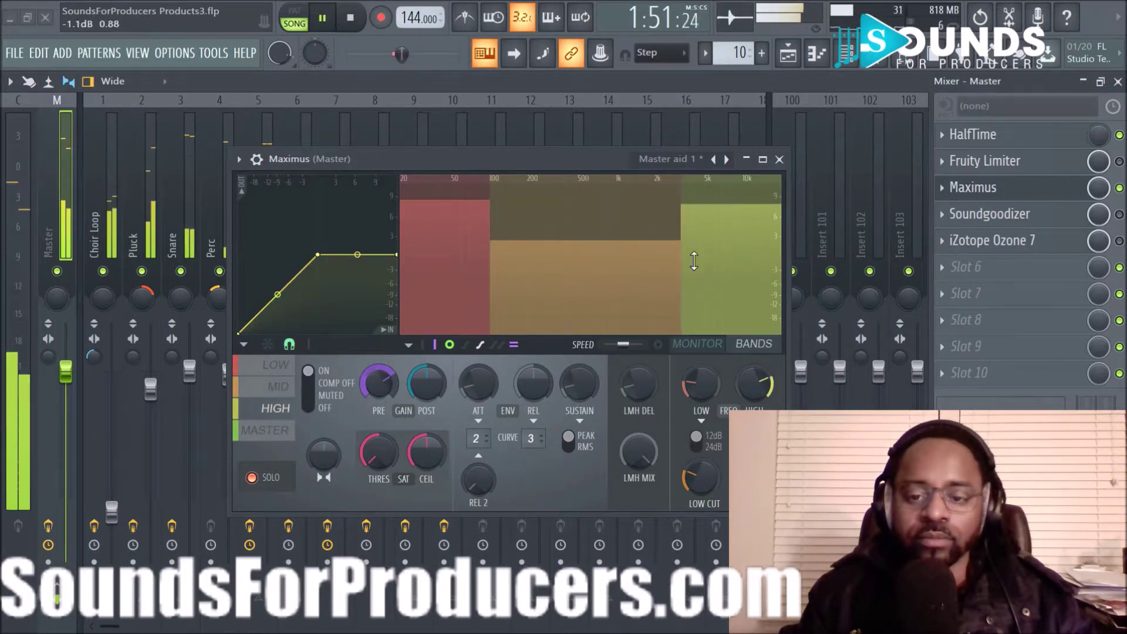
click(264, 391)
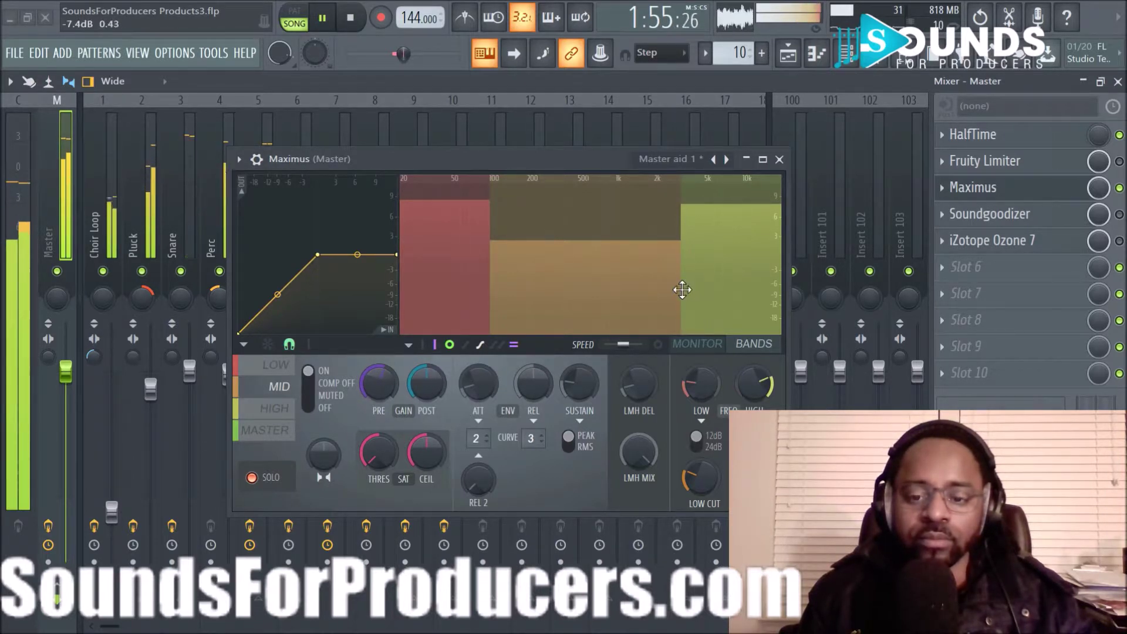
scroll(679, 287, down, 1)
scroll(676, 287, down, 5)
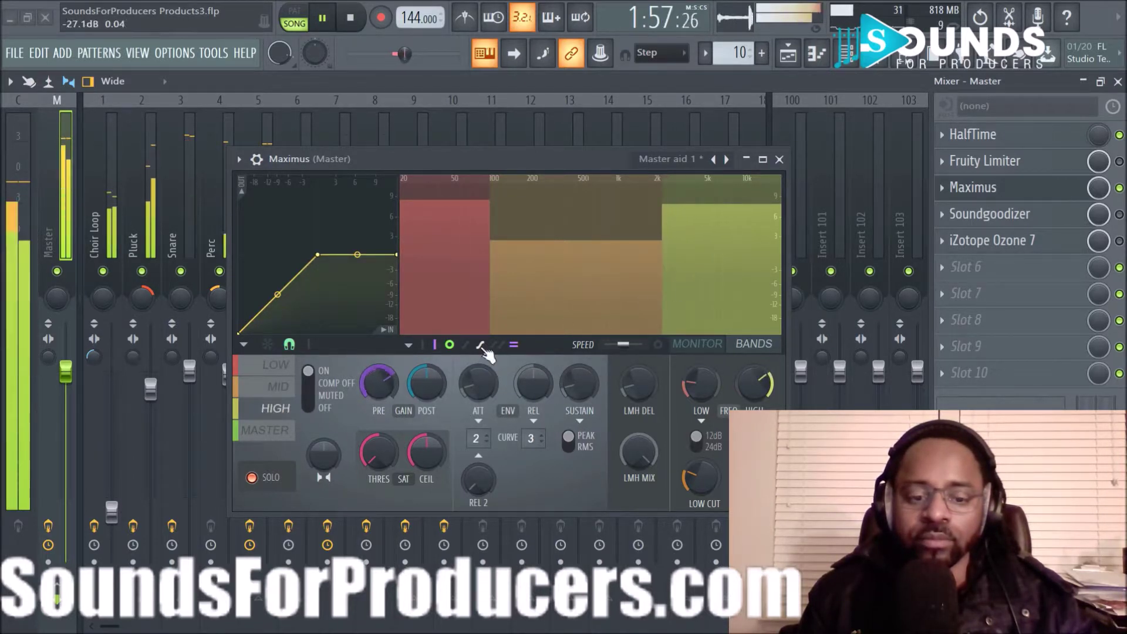
click(278, 387)
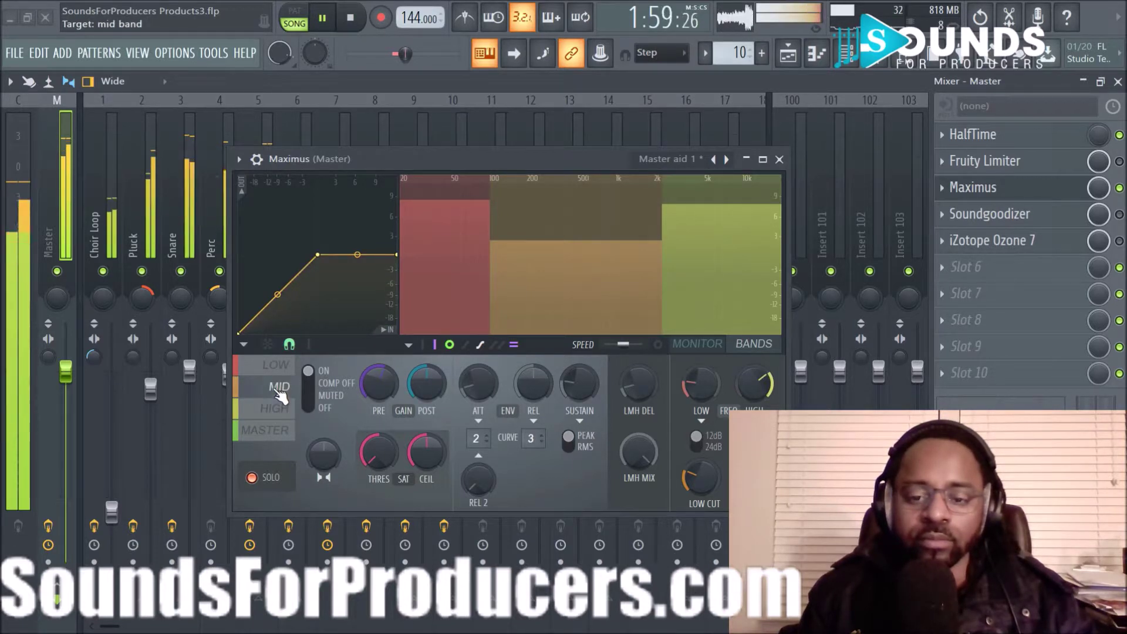
scroll(271, 396, down, 1)
click(271, 389)
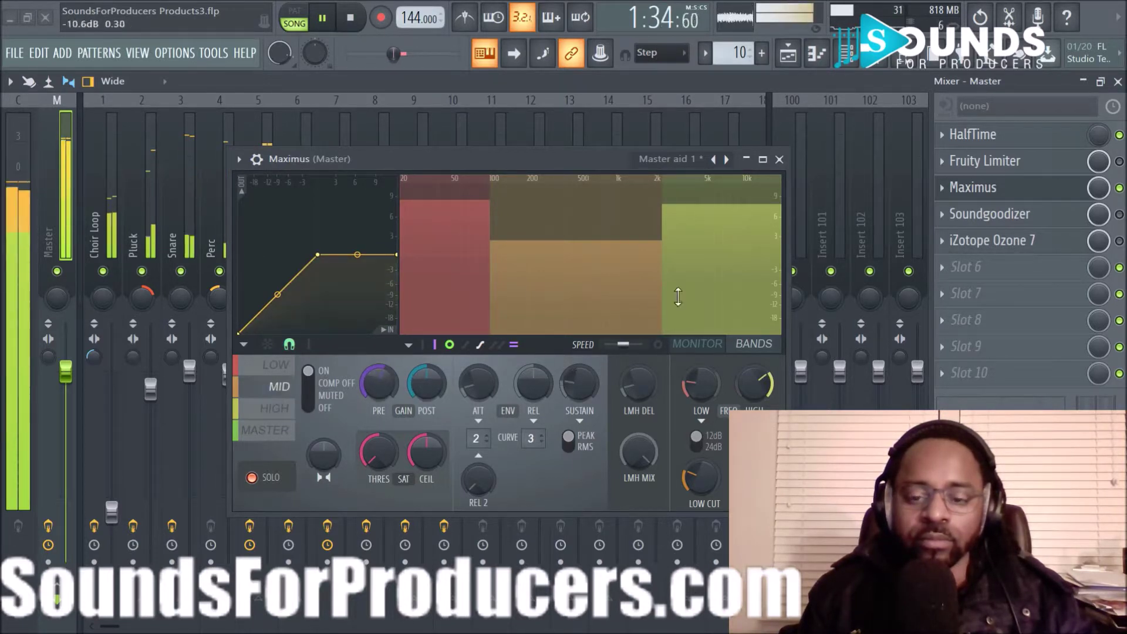
scroll(662, 282, down, 6)
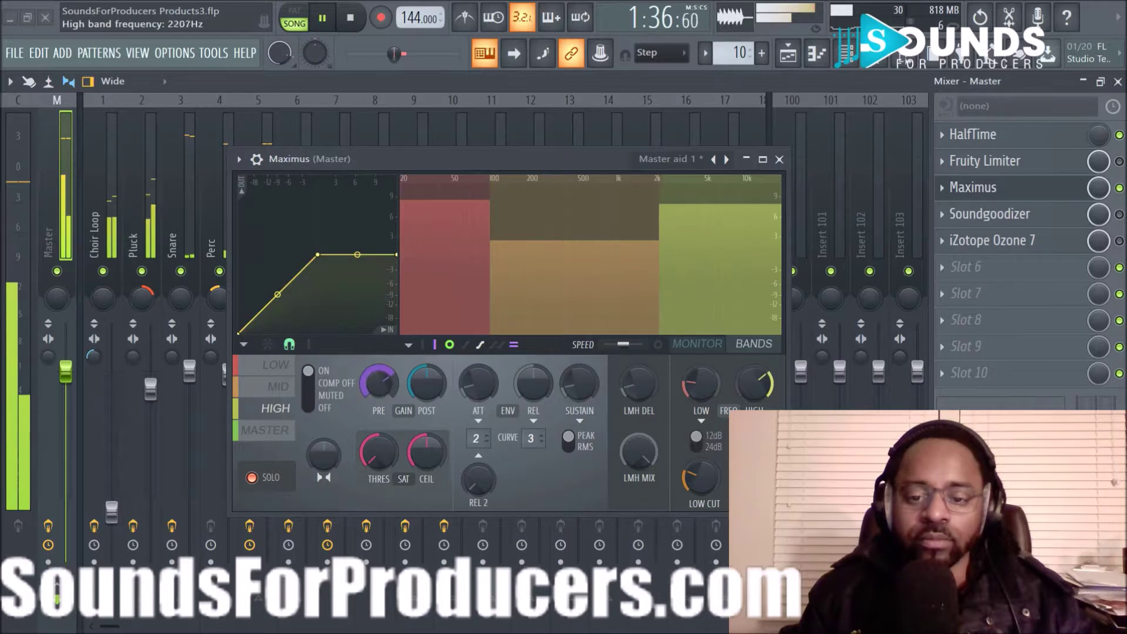
click(260, 391)
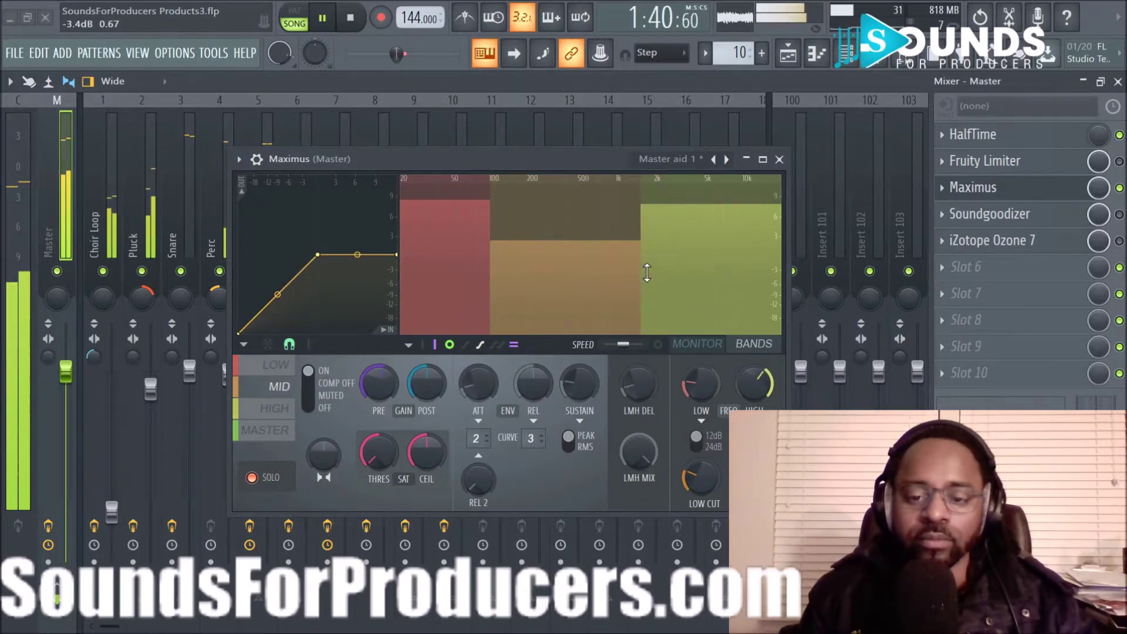
scroll(643, 273, down, 4)
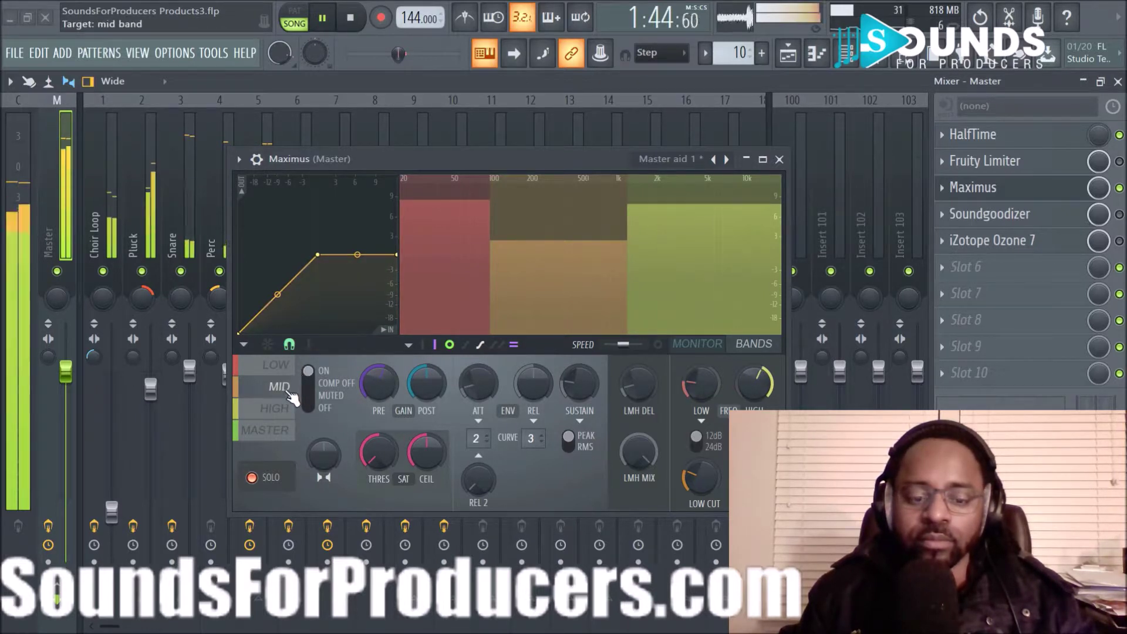
click(625, 288)
scroll(626, 287, down, 8)
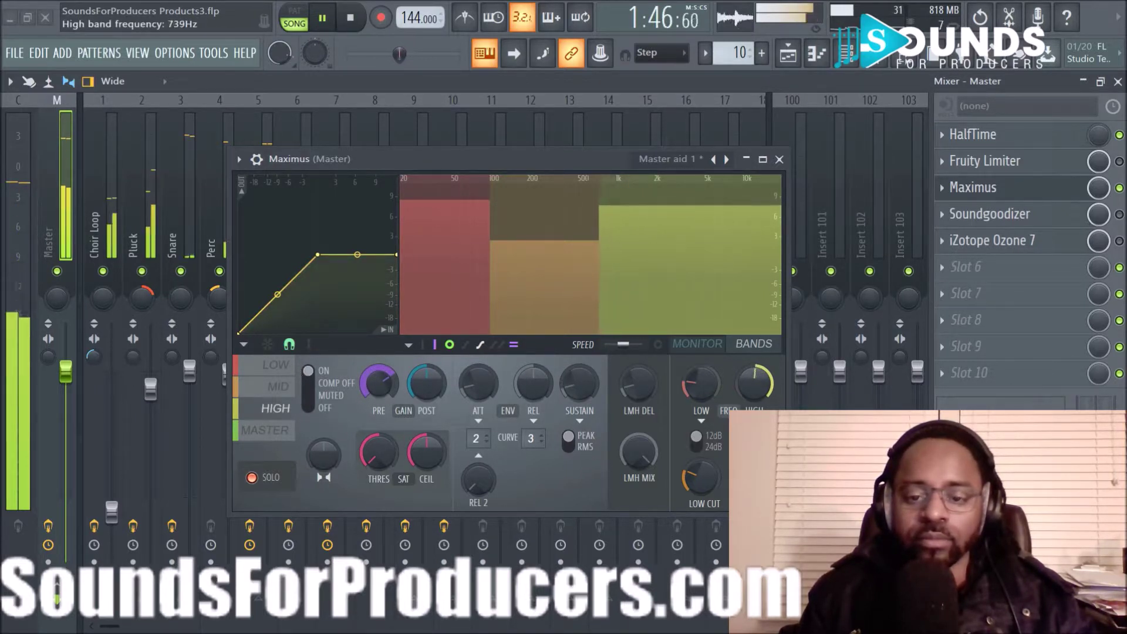
click(280, 390)
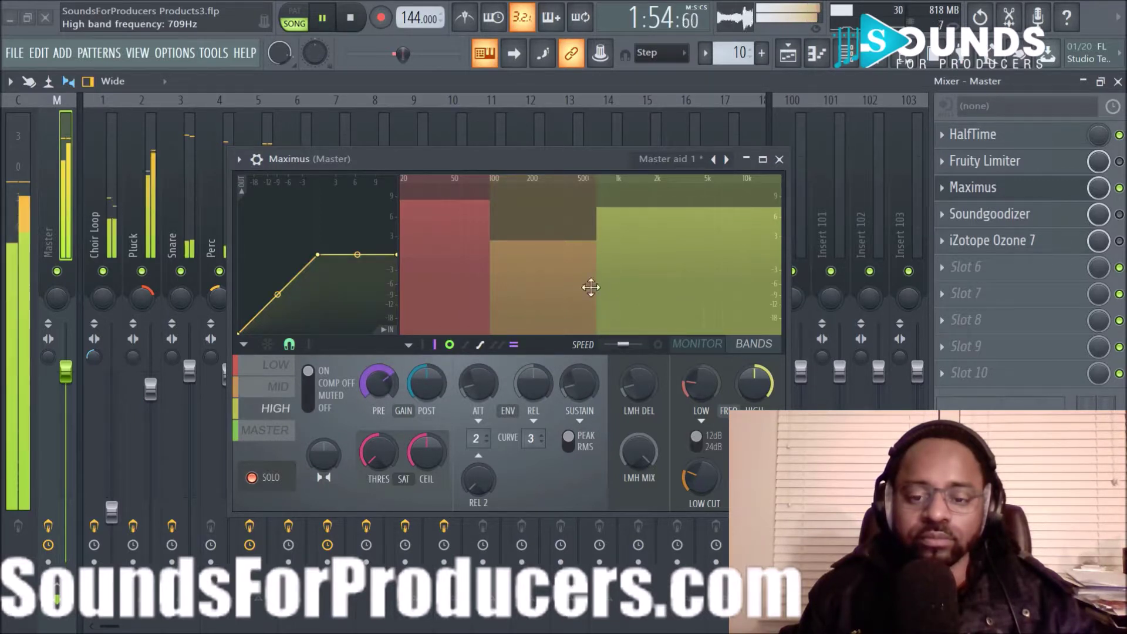
key(space)
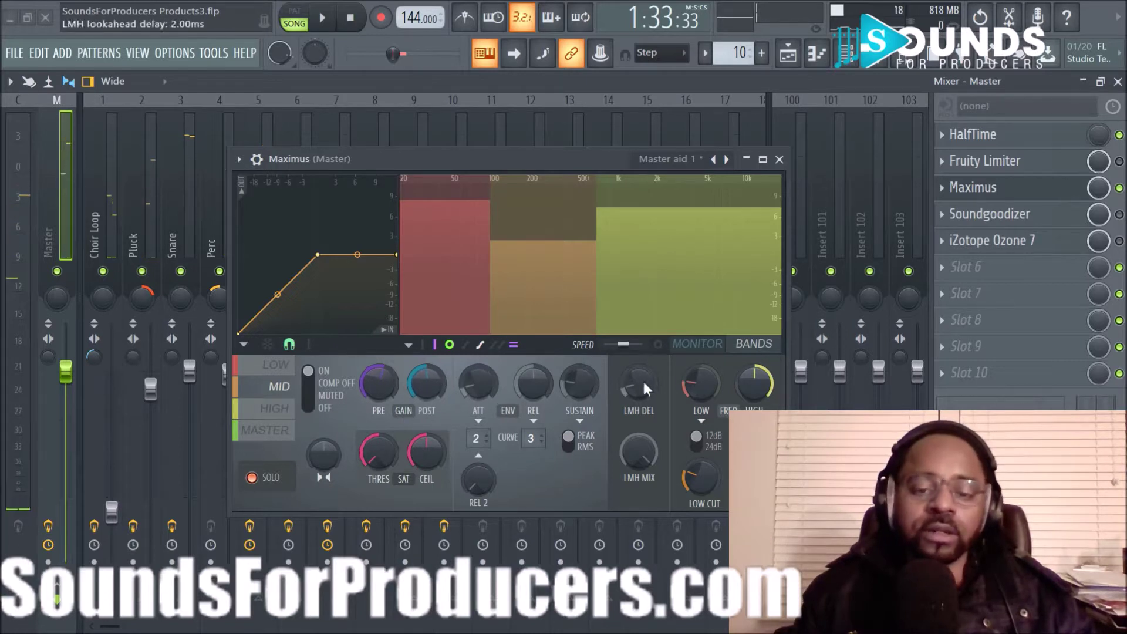
Step: Display the Low band's monitor view, play the song briefly, and pause the graph to examine its waveform and compression curve
click(697, 344)
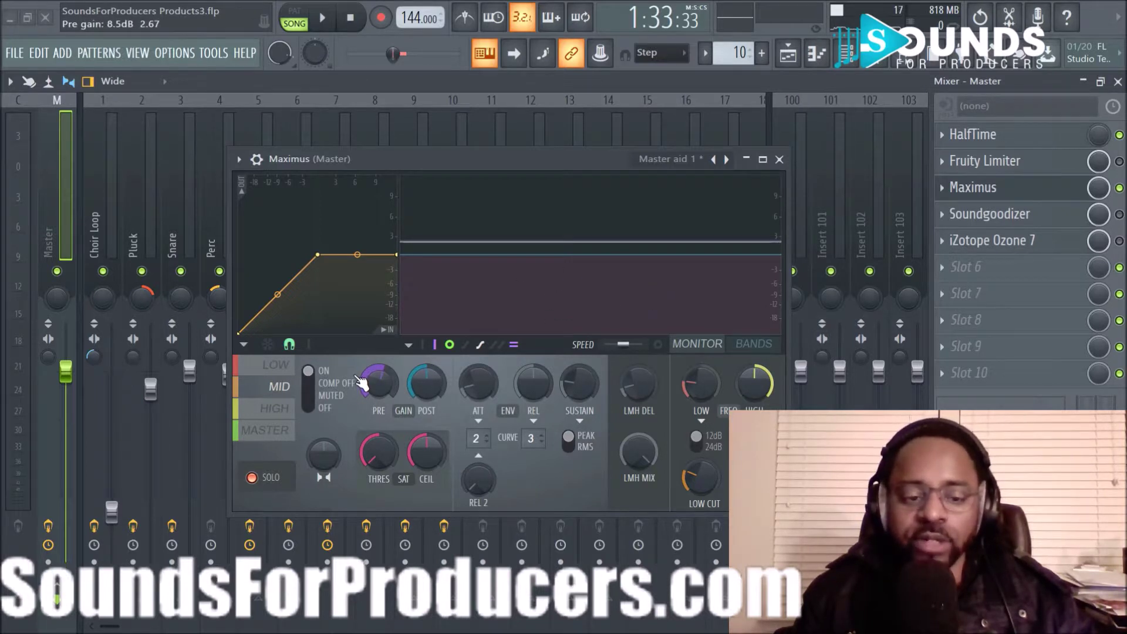
click(277, 371)
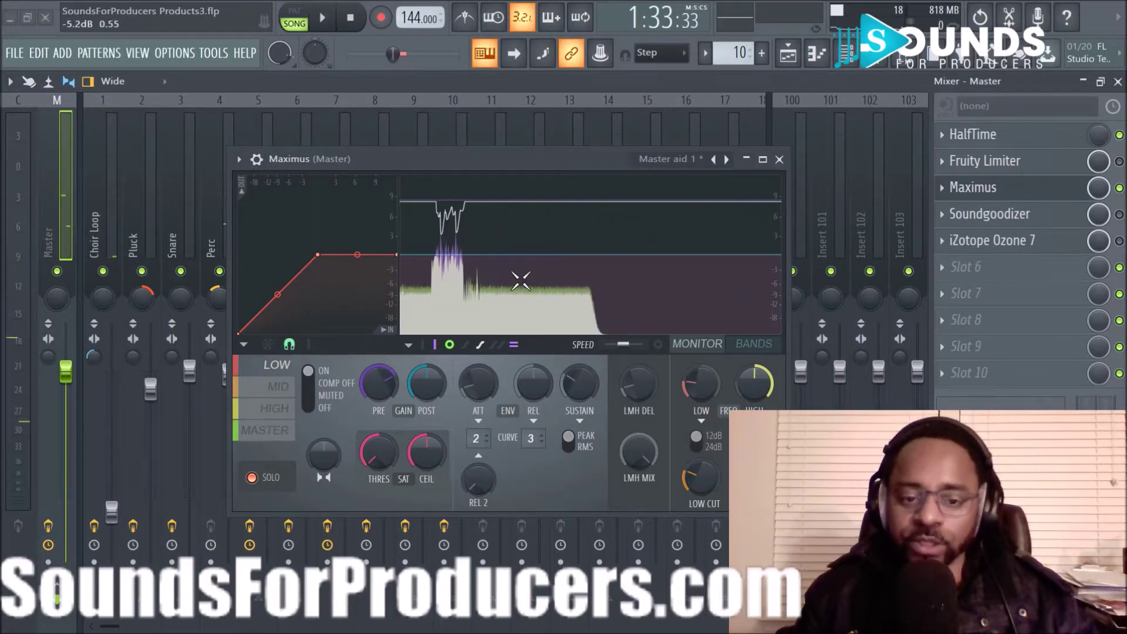
key(space)
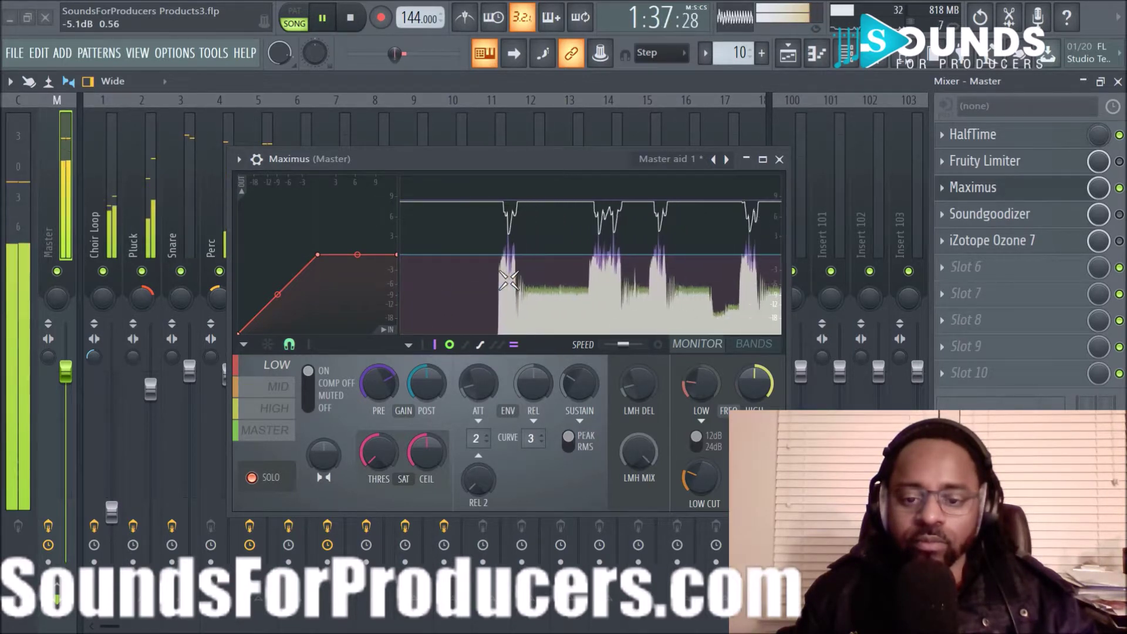
key(space)
click(625, 217)
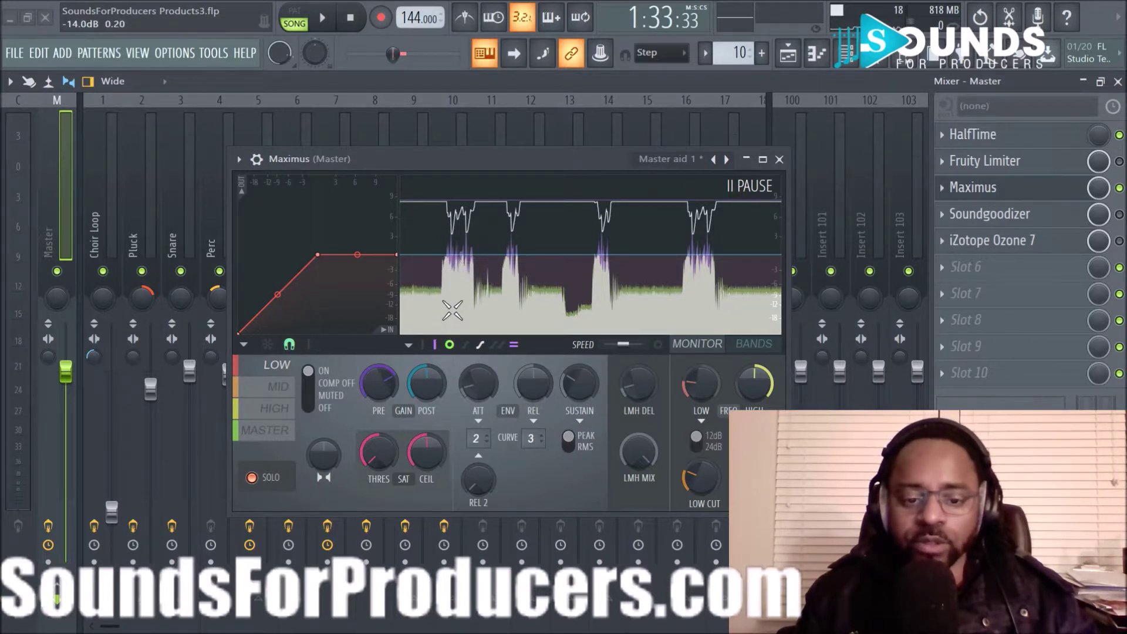
click(485, 346)
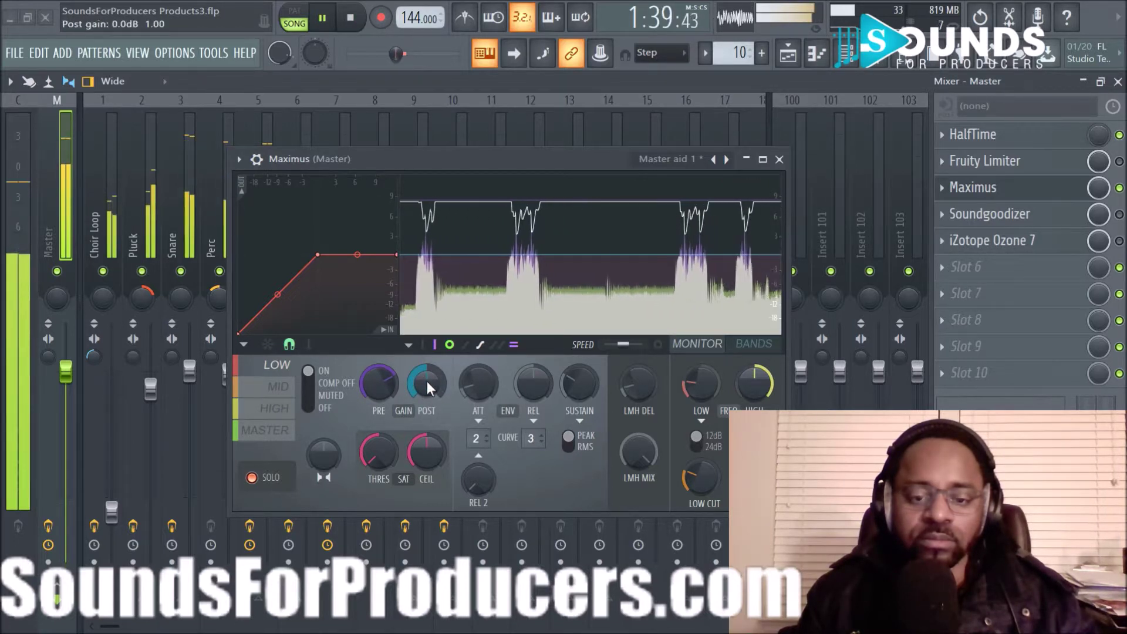
Step: Raise the Low band's post gain to 5.0 dB during playback as a test, and reset it to its default
drag(427, 381, 427, 352)
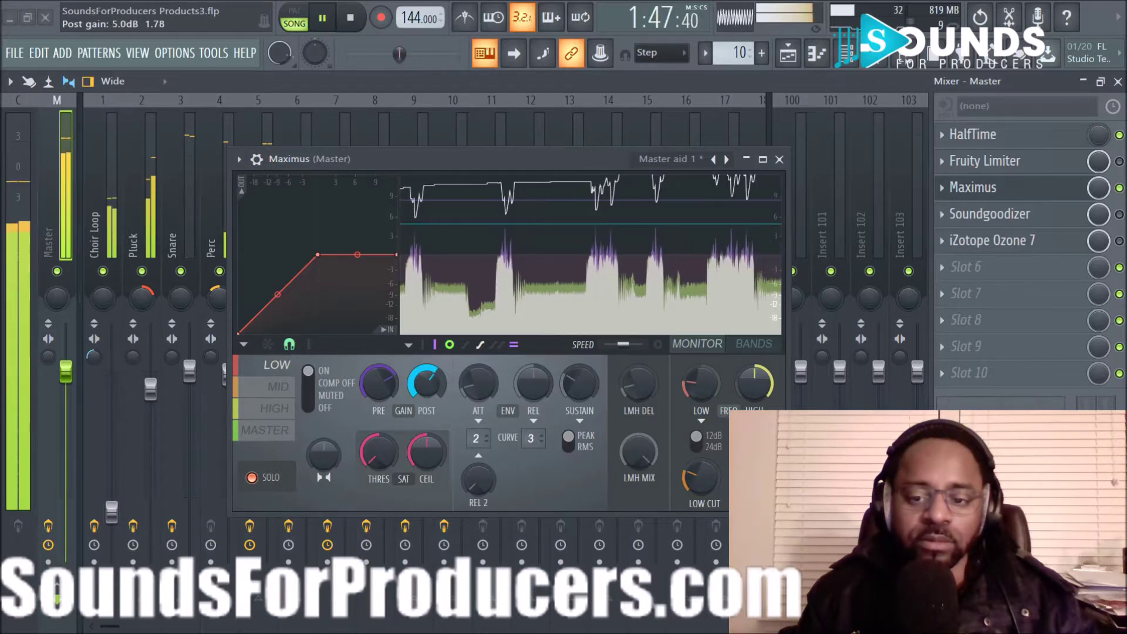
right_click(425, 378)
click(439, 390)
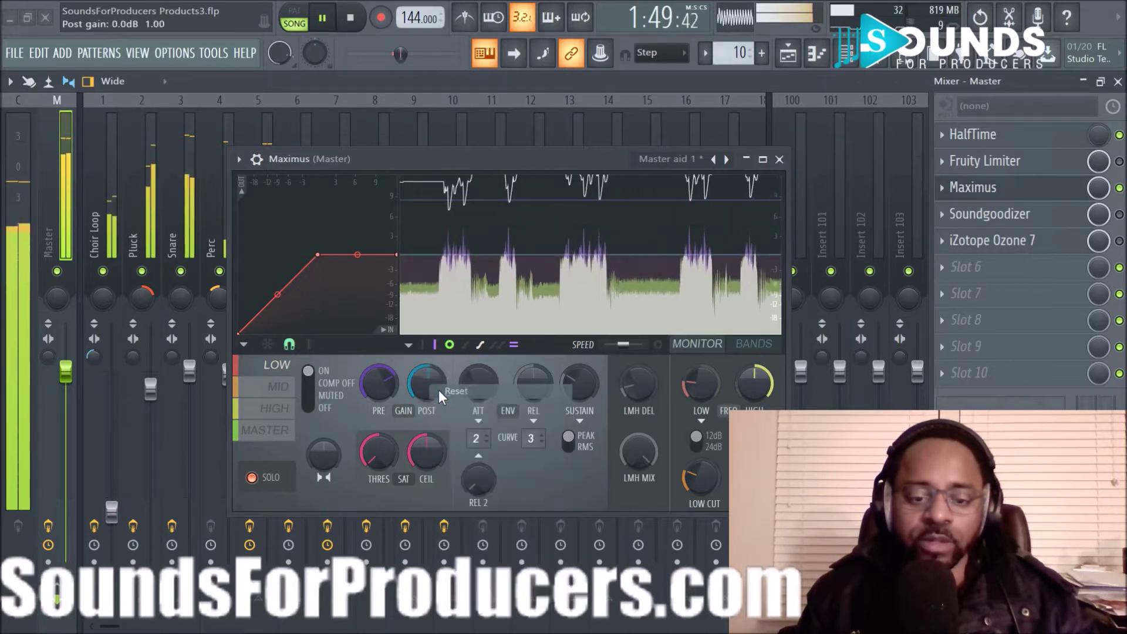
Step: Switch the monitor view to the soloed Mid band and replay the song to examine its waveform
click(273, 394)
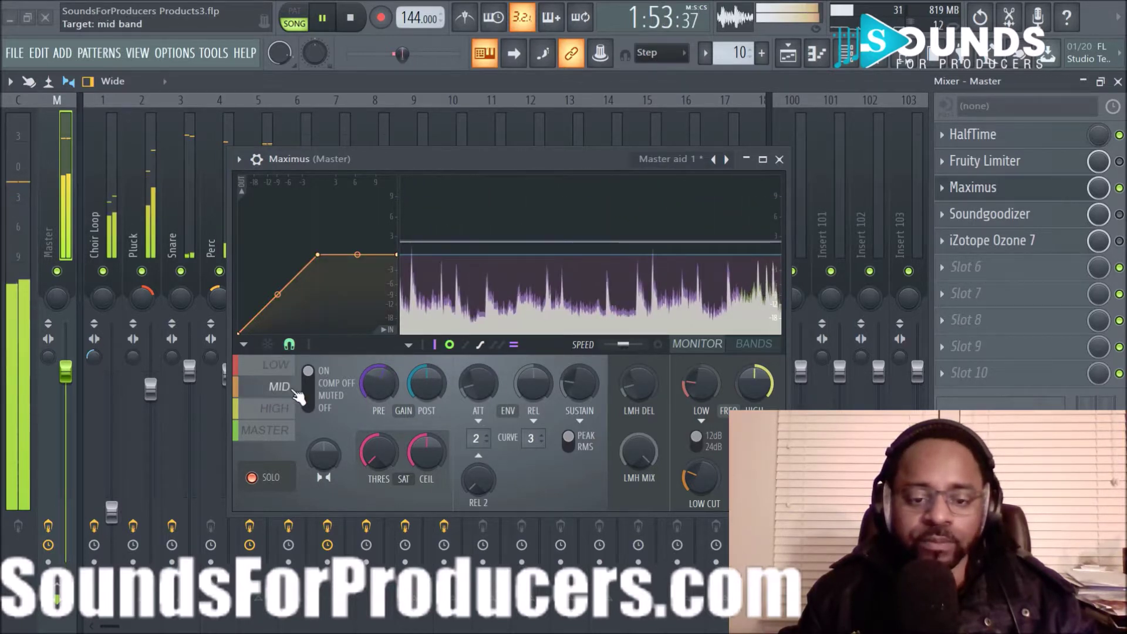
key(space)
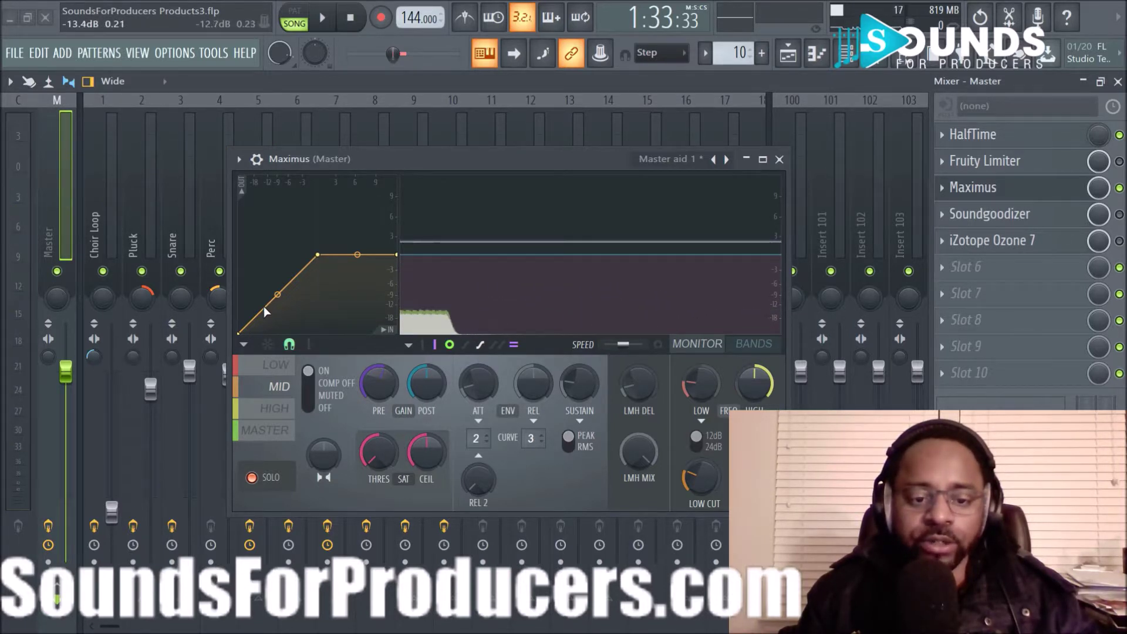
key(space)
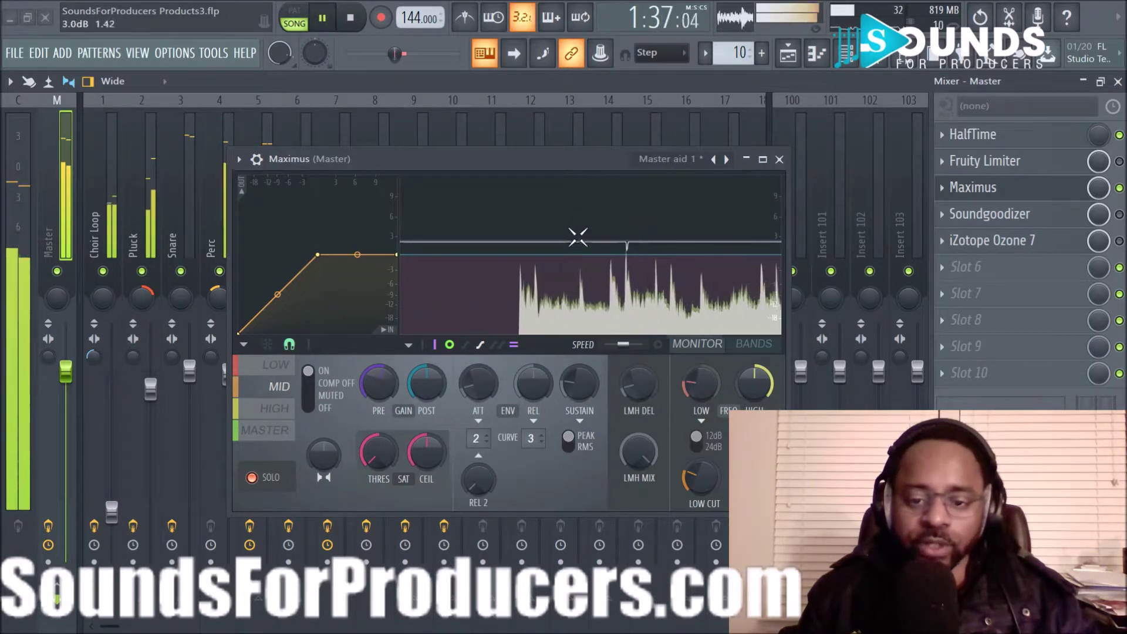
Step: Compare the Mid band's monitor and bands views, stop the song, and pause the monitor graph
click(570, 208)
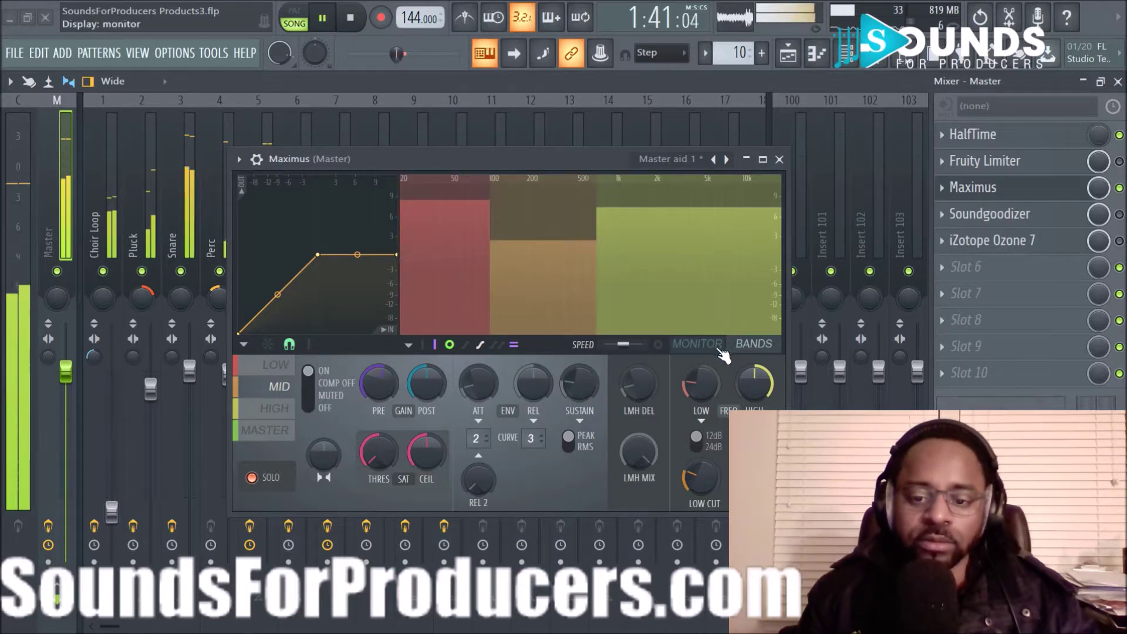
click(698, 344)
key(space)
click(634, 212)
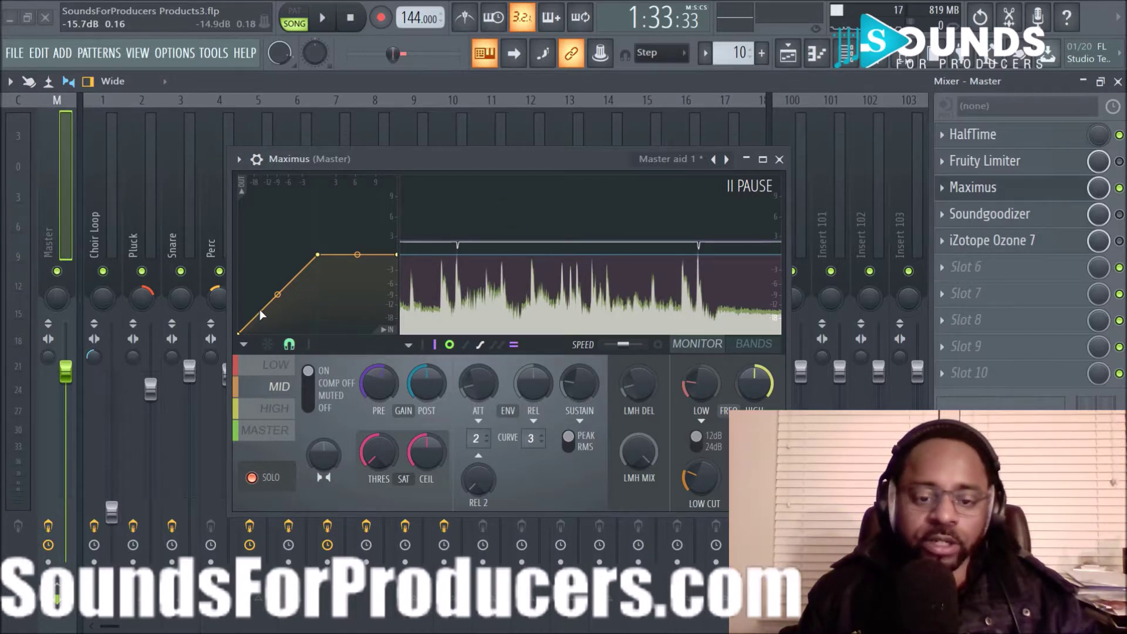
Step: Add a point to the Mid band's compression curve, lower its 0 dB input point to about -4.7 dB, and replay the song
right_click(287, 290)
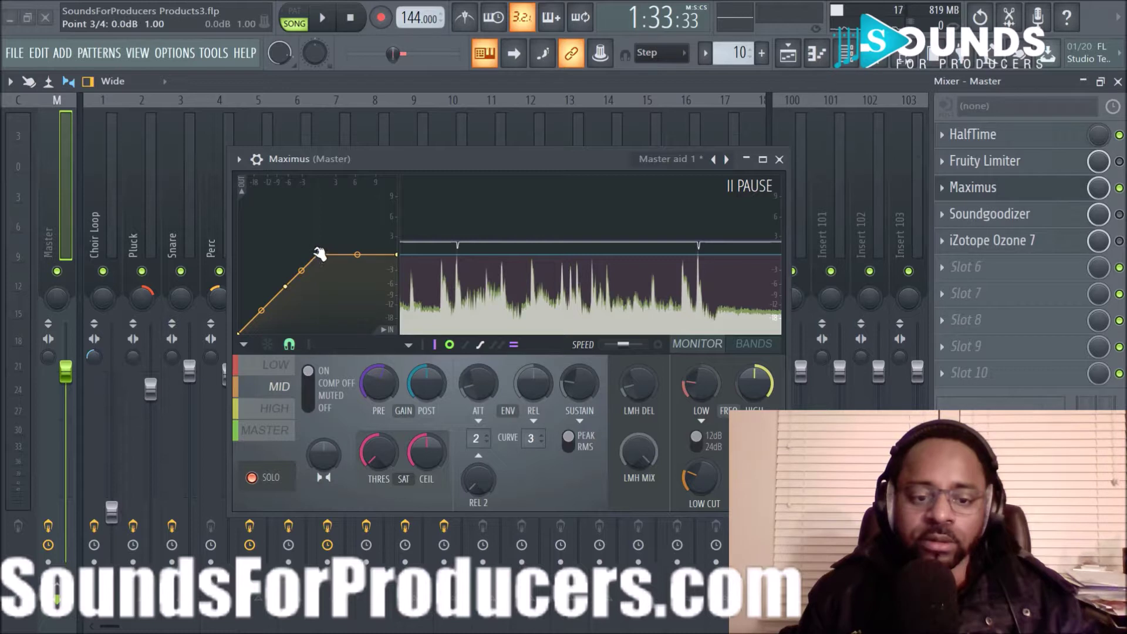
drag(318, 263, 321, 281)
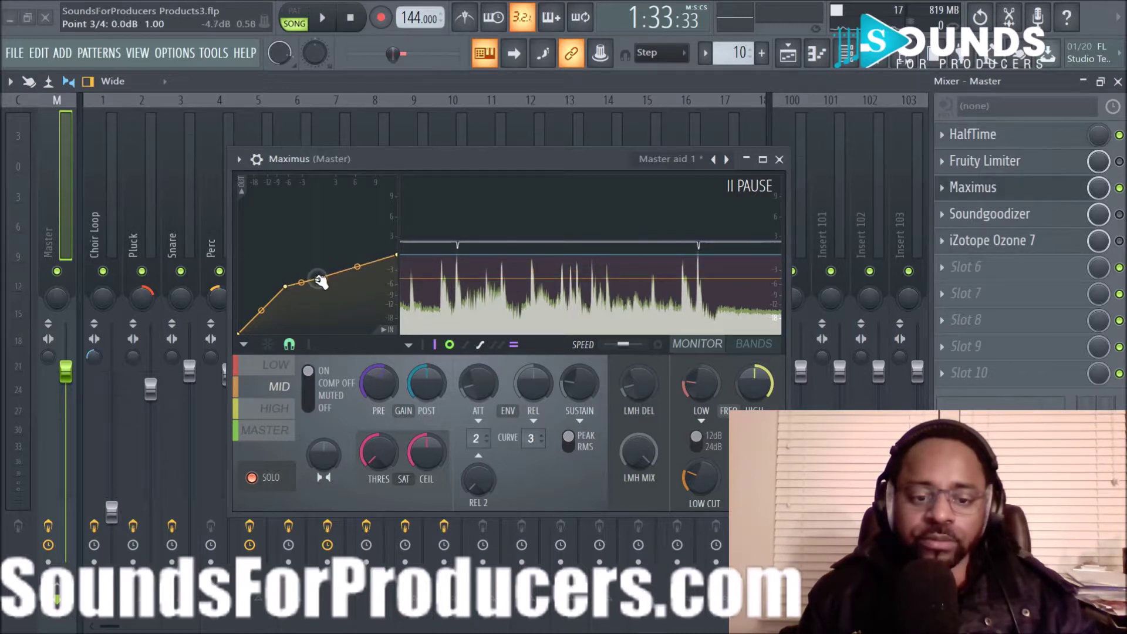
key(space)
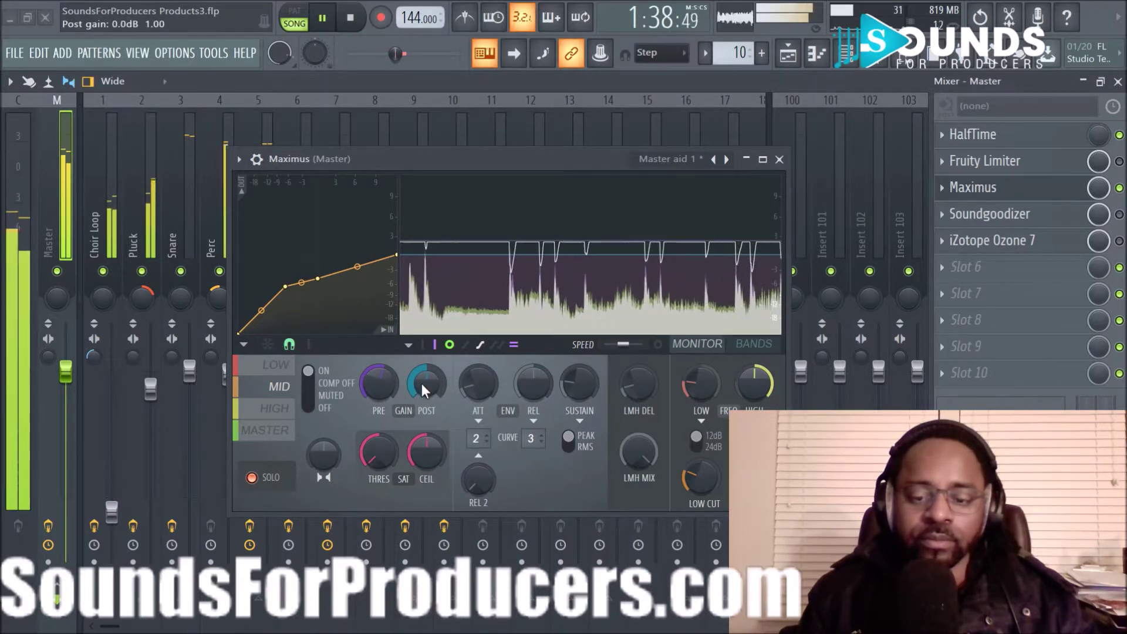
Step: Try the Mid band's post gain at 5.0 dB during playback, reset it, and raise it to about 2.5 dB
mouse_move(422, 383)
mouse_down()
mouse_move(422, 364)
mouse_move(422, 383)
mouse_up()
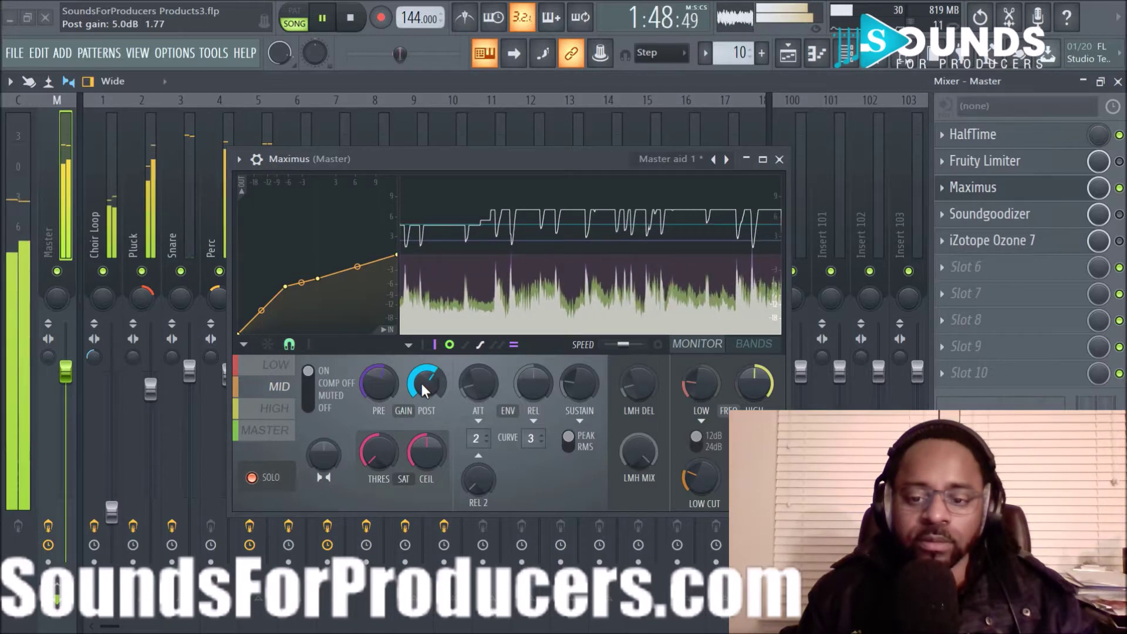
right_click(421, 383)
click(437, 389)
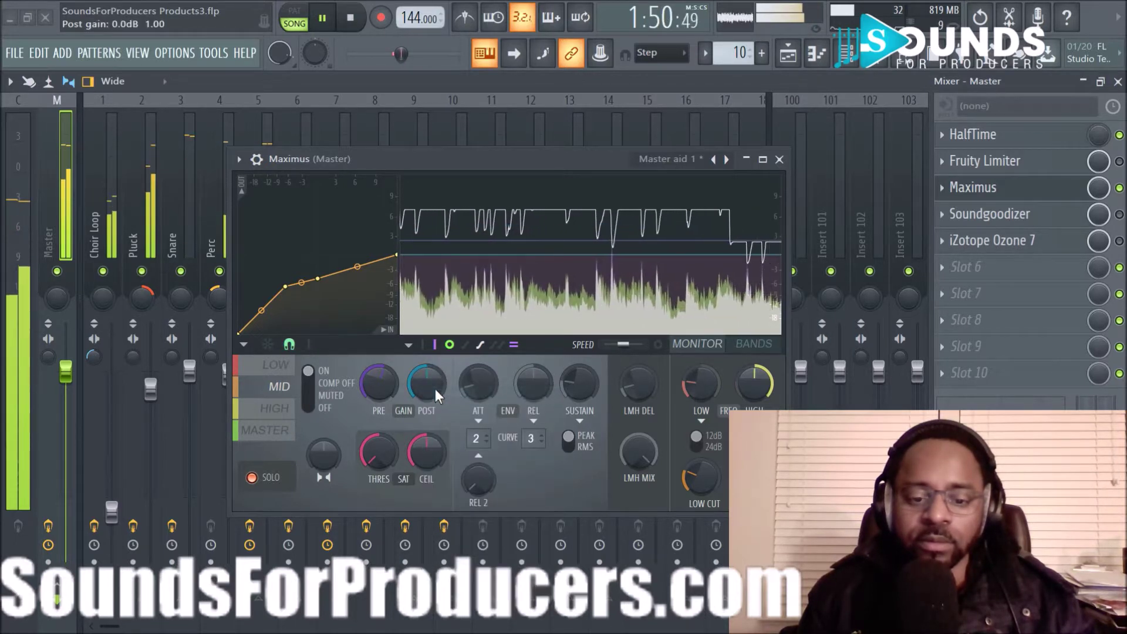
drag(427, 383, 427, 374)
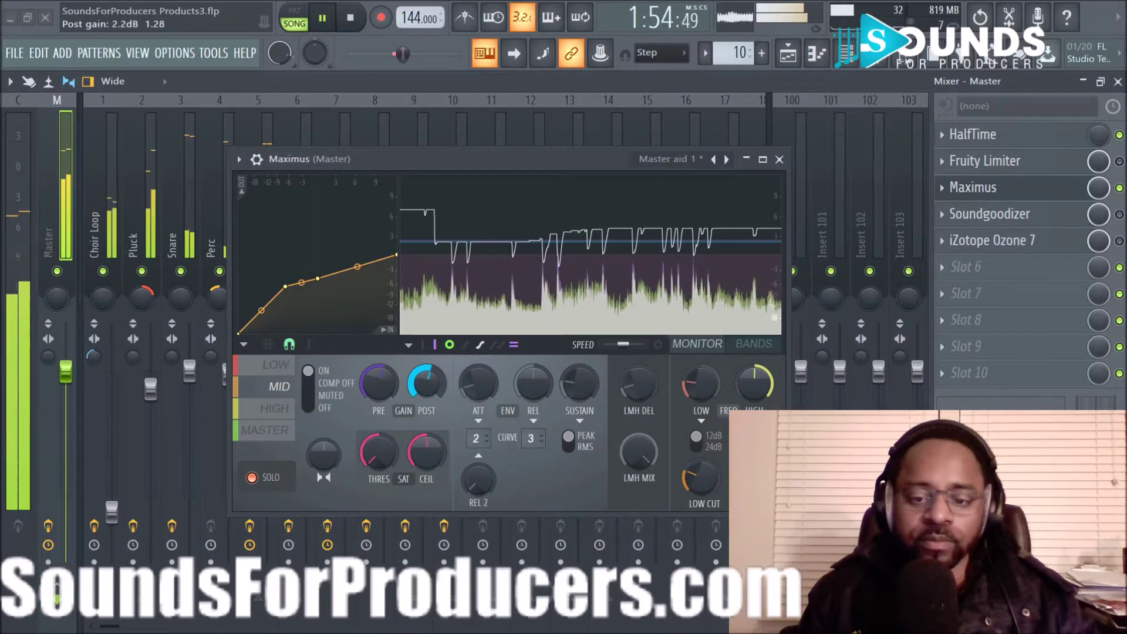
drag(427, 383, 427, 381)
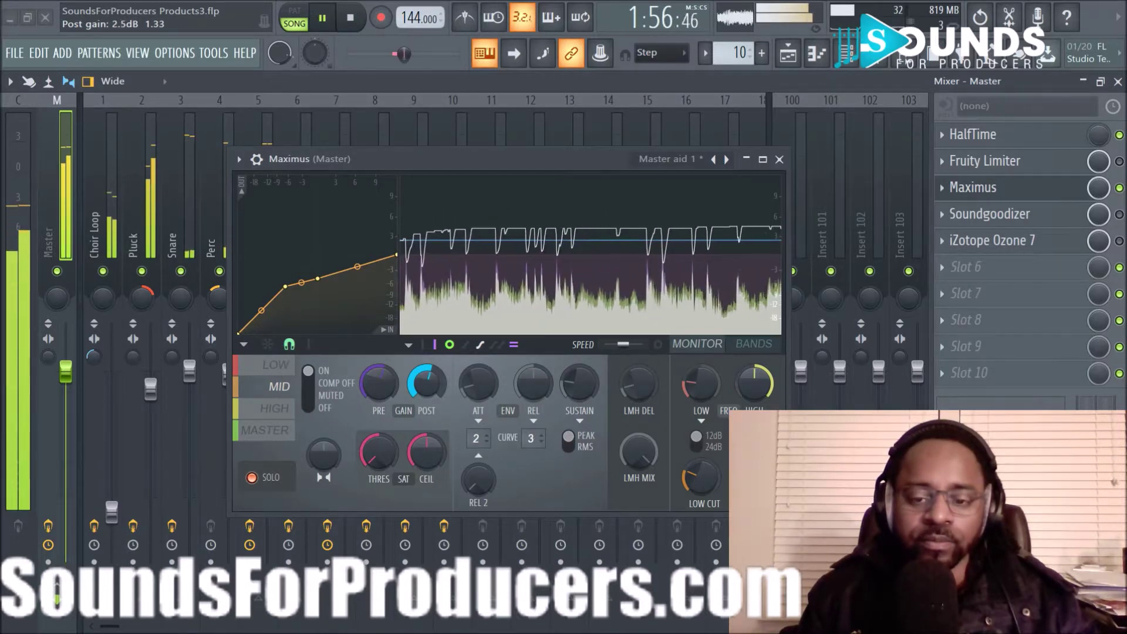
Step: Examine the High band's and the Maximus Master section's waveforms in the monitor view during short playbacks
click(282, 413)
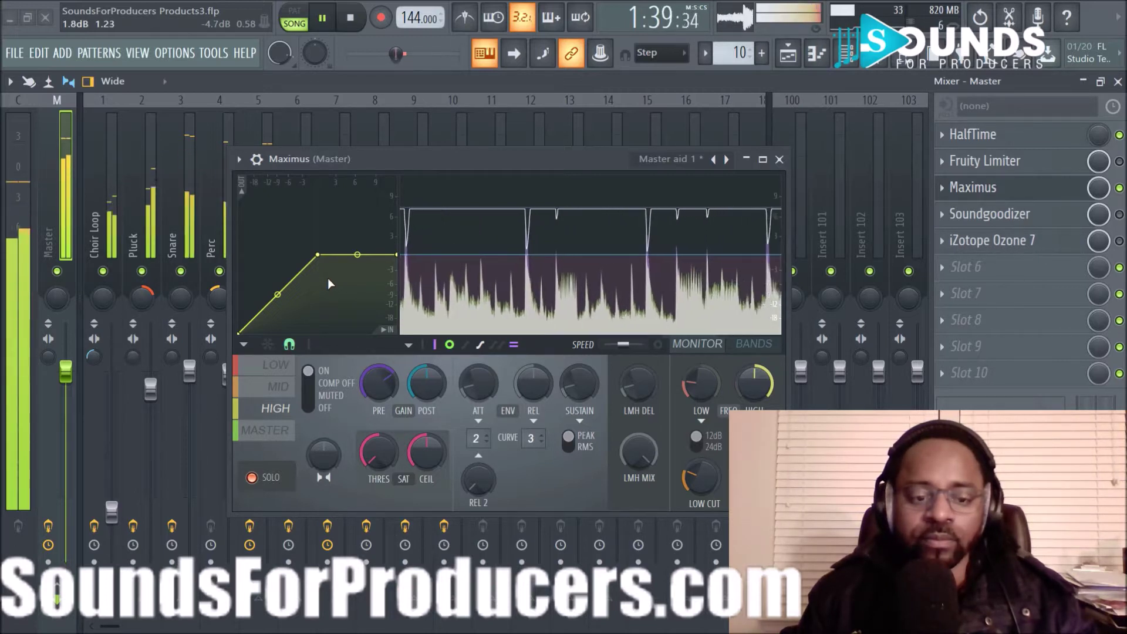
key(space)
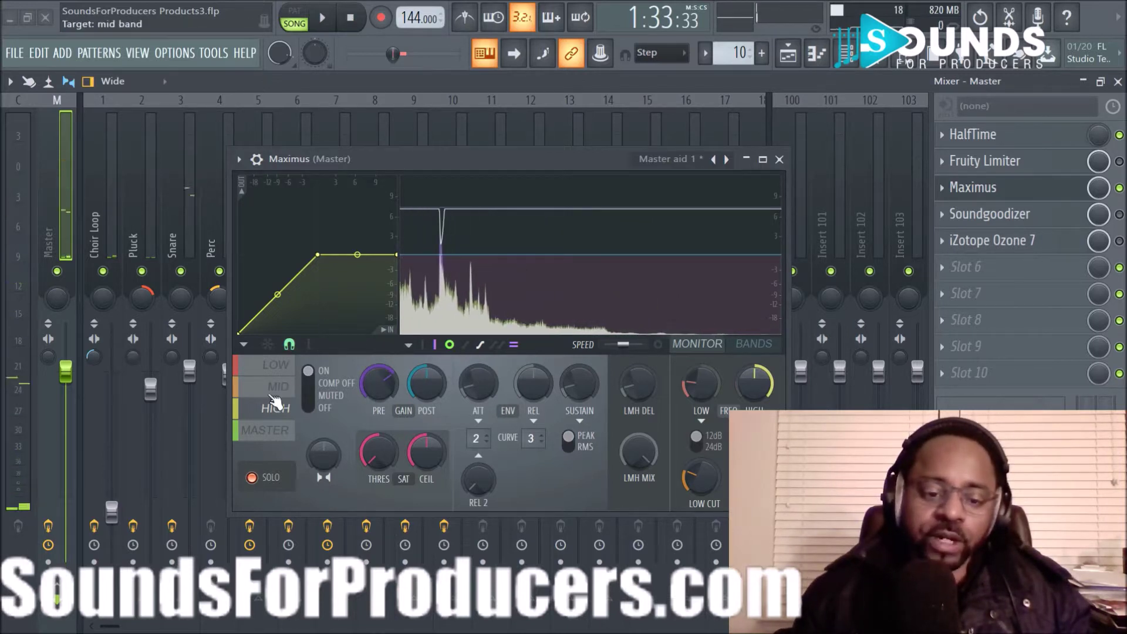
click(279, 436)
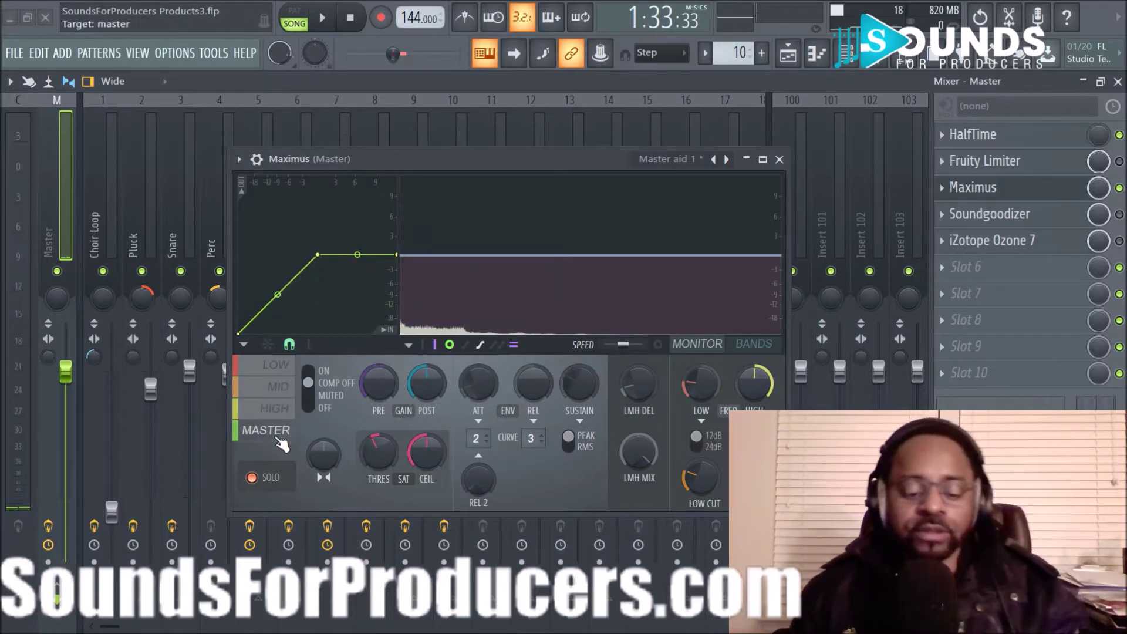
key(space)
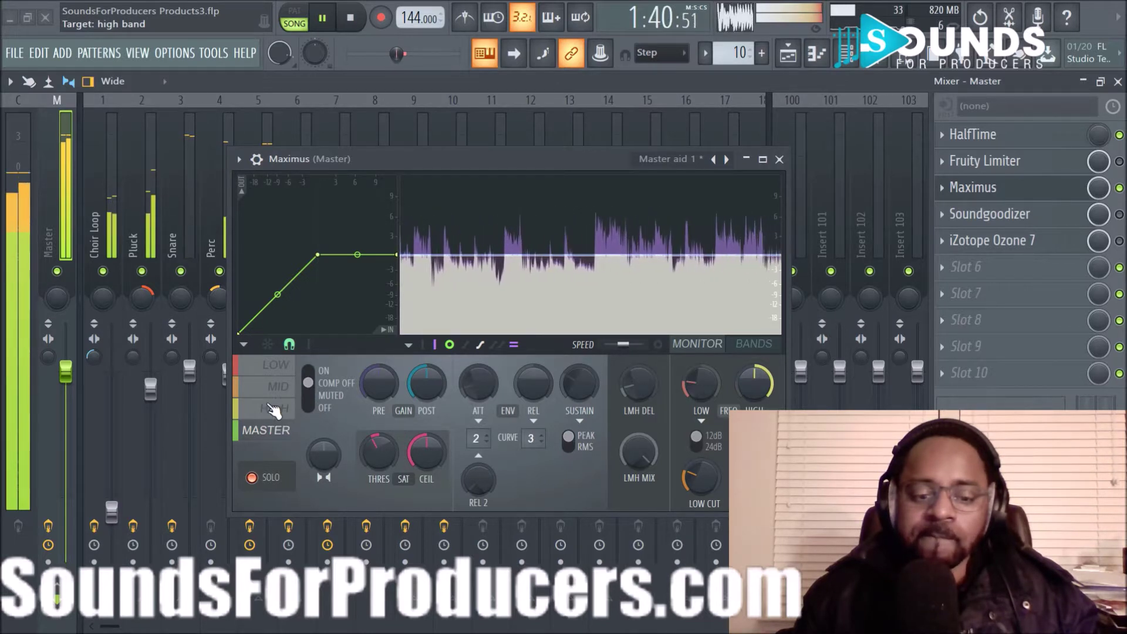
key(space)
Step: Try the Low band's stereo separation at 100% separated and 100% merged during playback, and set it to about 78% merged
click(274, 368)
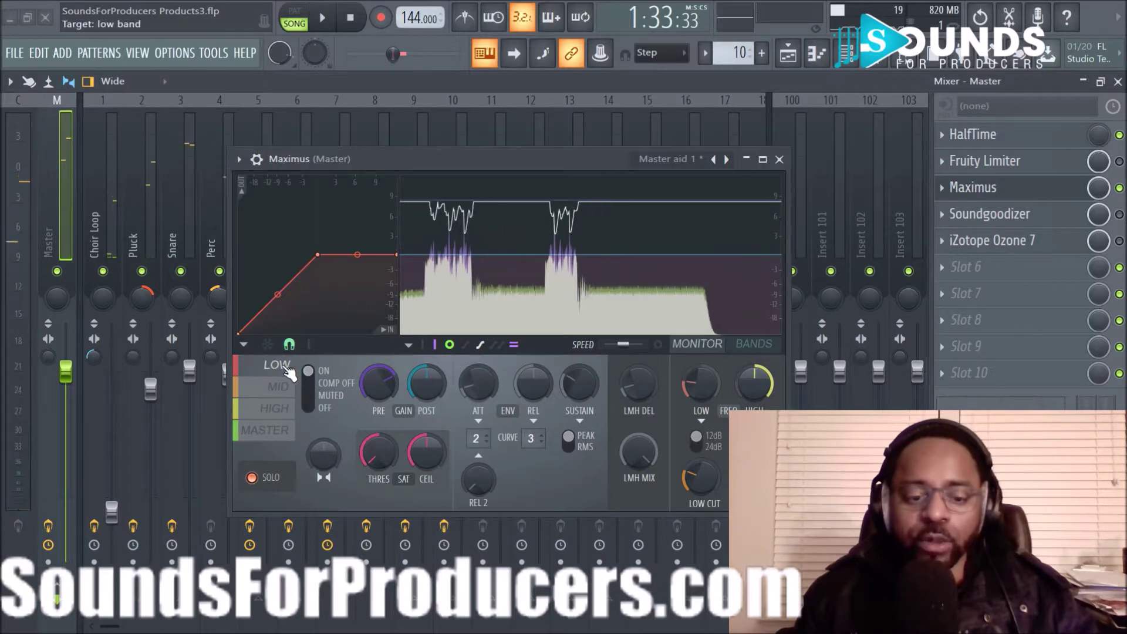
drag(319, 453, 318, 442)
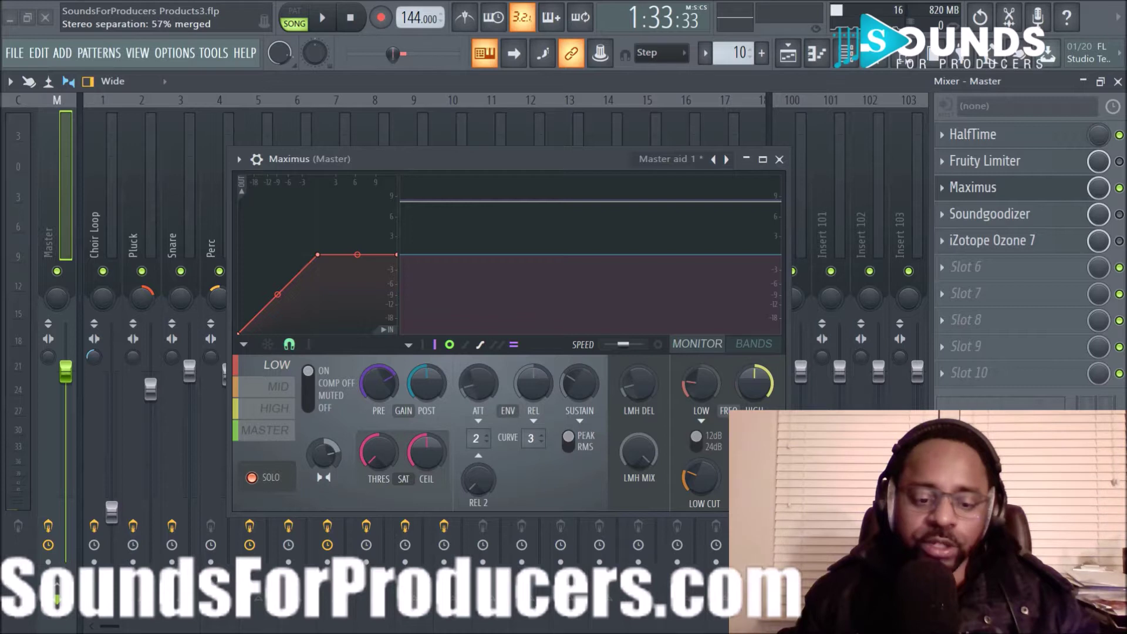
drag(332, 458, 326, 508)
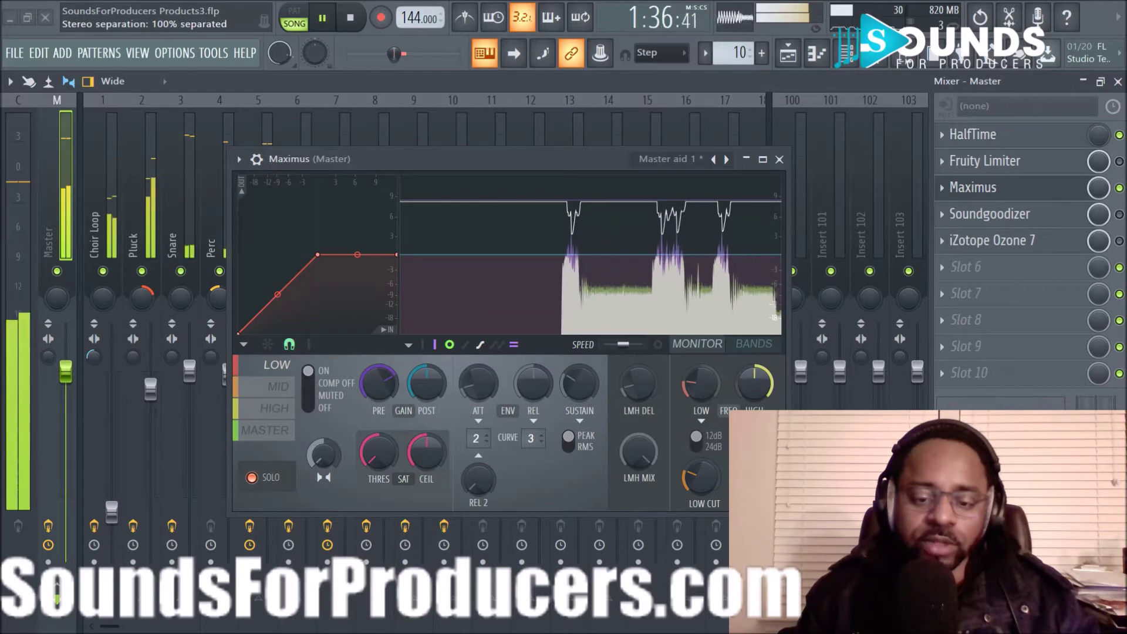
drag(324, 455, 324, 411)
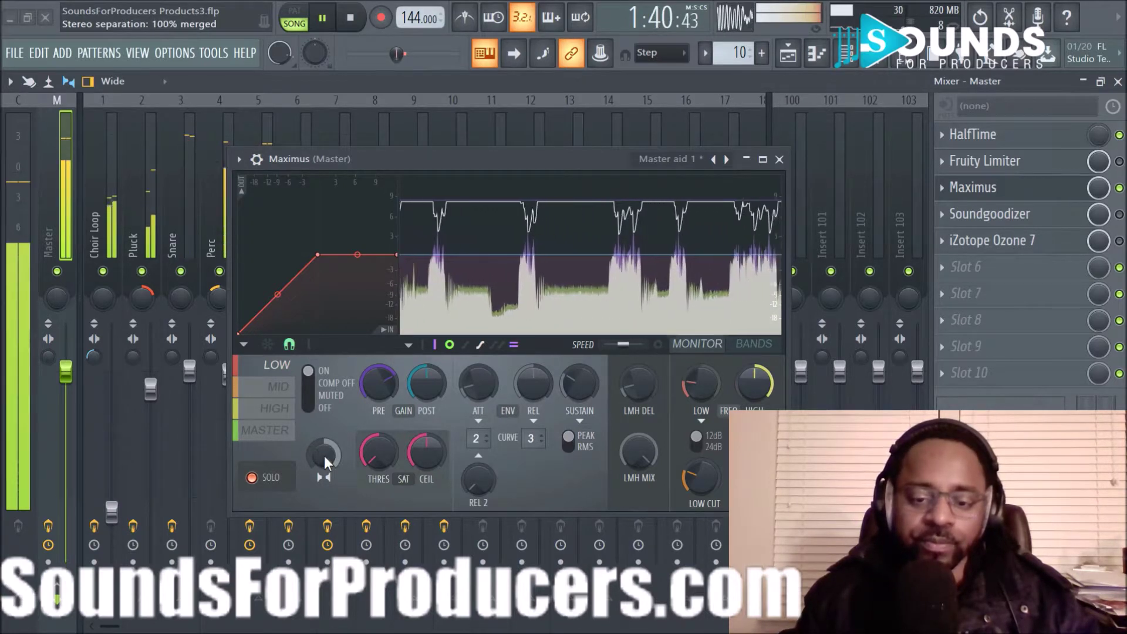
key(space)
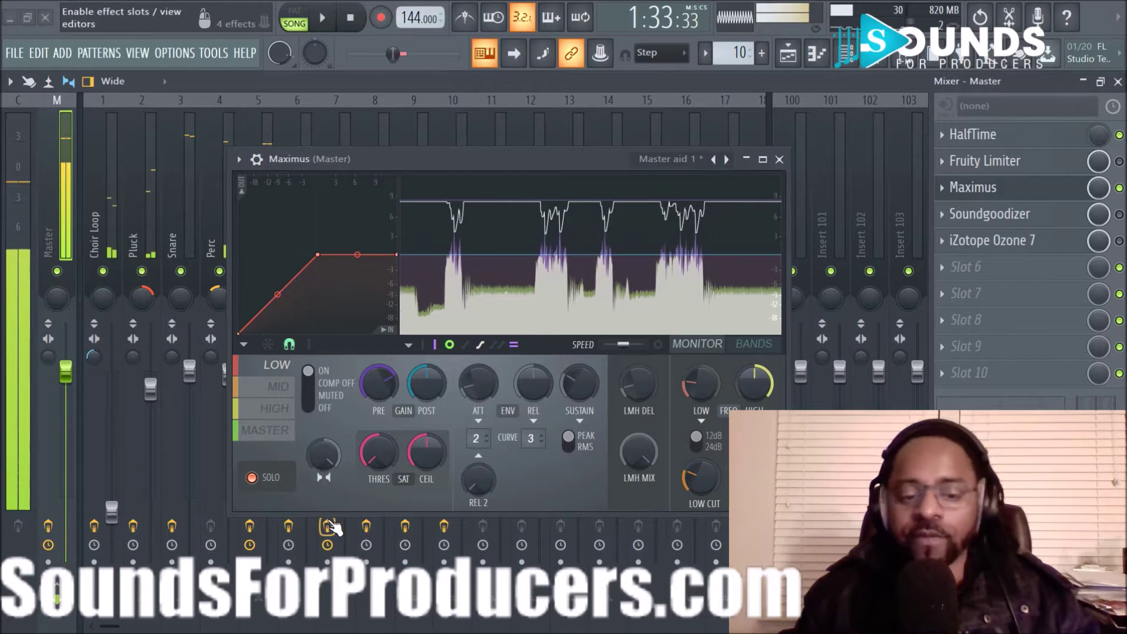
drag(324, 455, 323, 473)
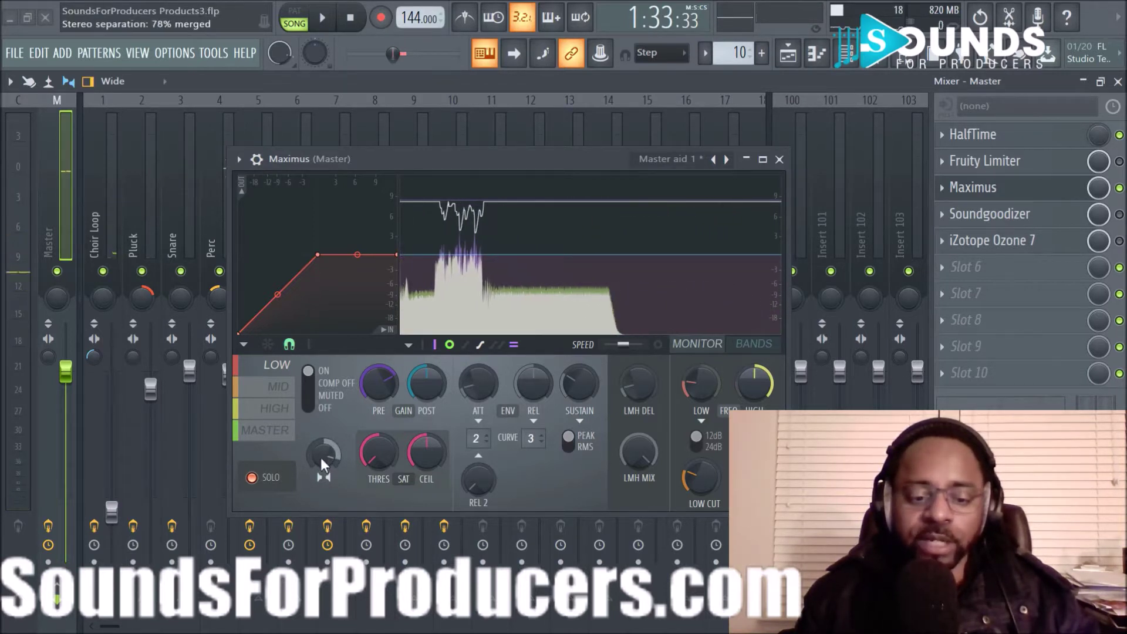
Step: Replay the song with the Maximus Master section displayed, briefly compare the High band, and turn off soloing
click(259, 439)
key(space)
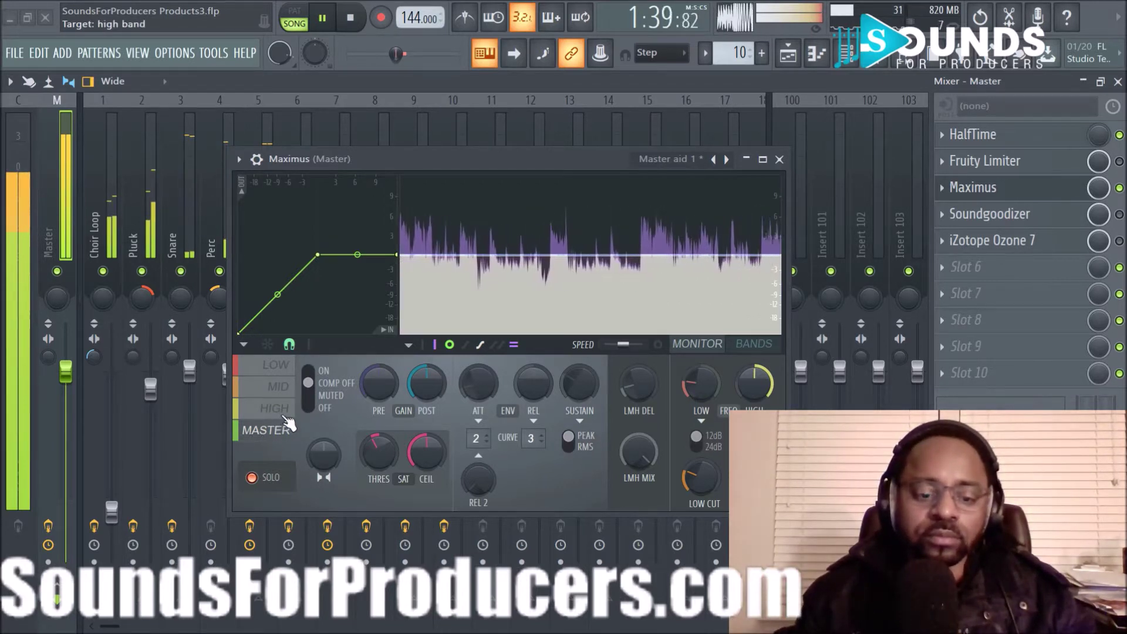
click(285, 415)
click(282, 431)
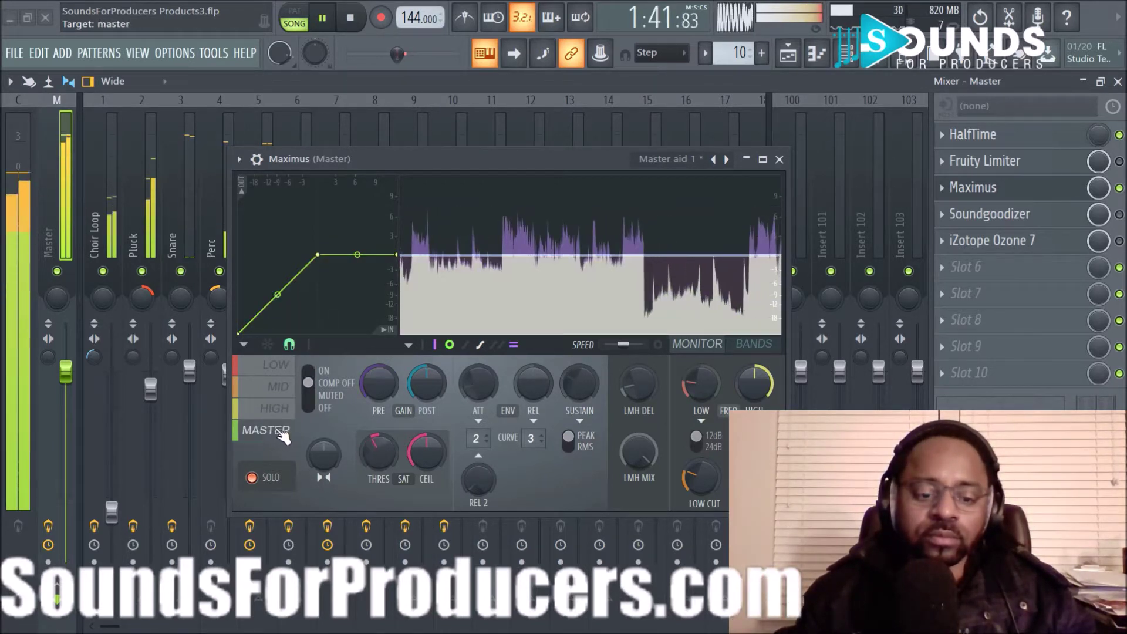
click(261, 478)
Step: Try the High band's pre gain at 5.9 dB and -8.5 dB during playback, reset it, and raise it slightly
click(280, 417)
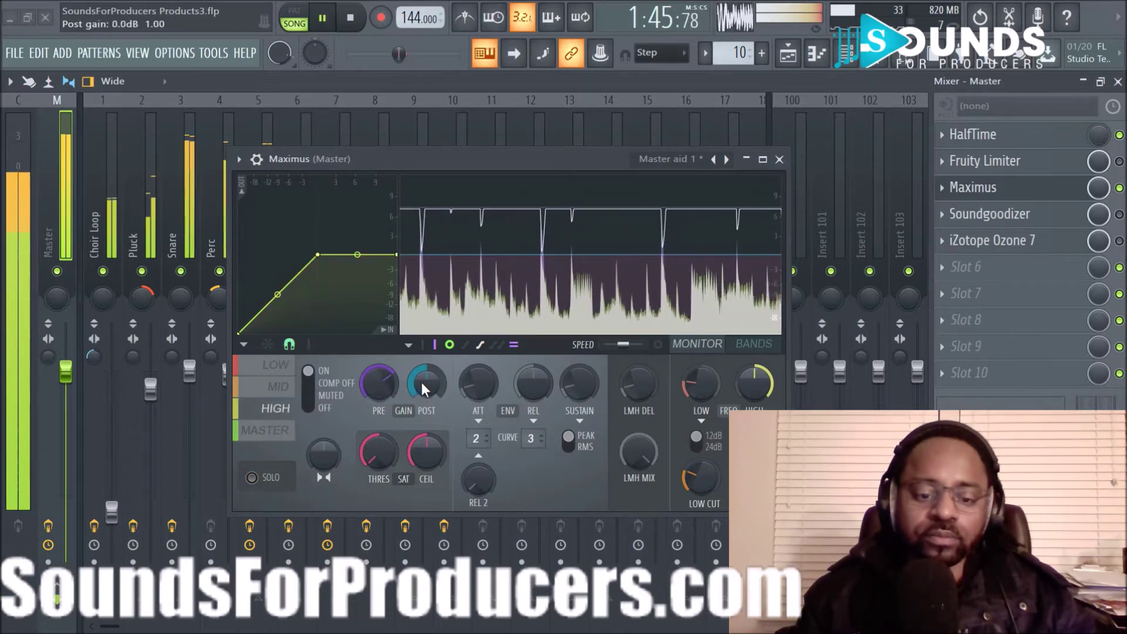
drag(382, 384, 382, 396)
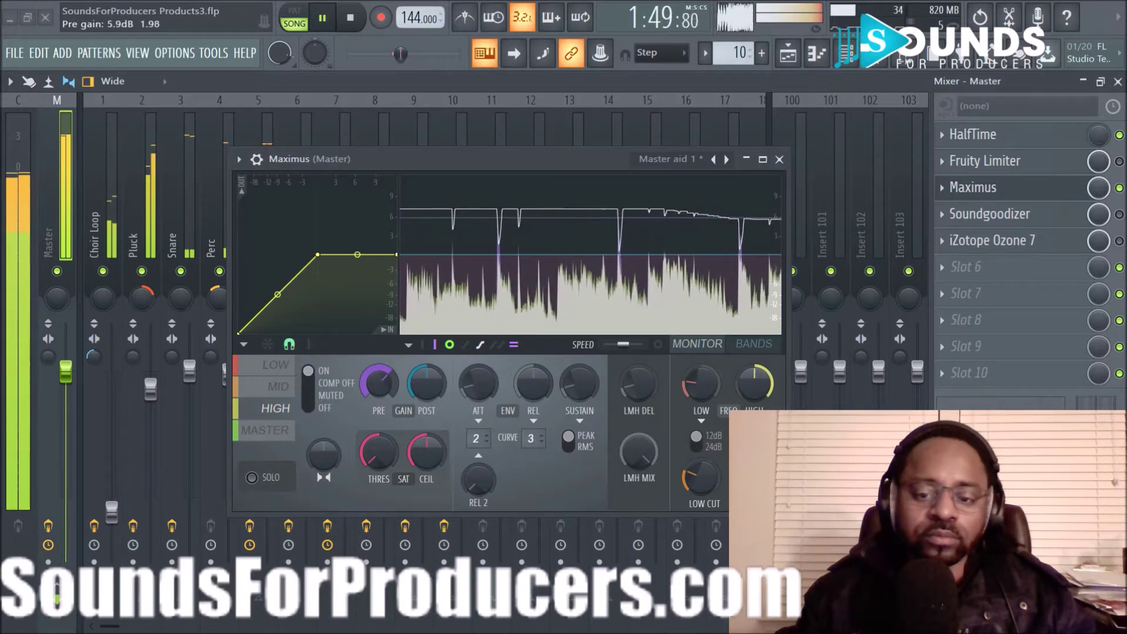
drag(381, 381, 380, 446)
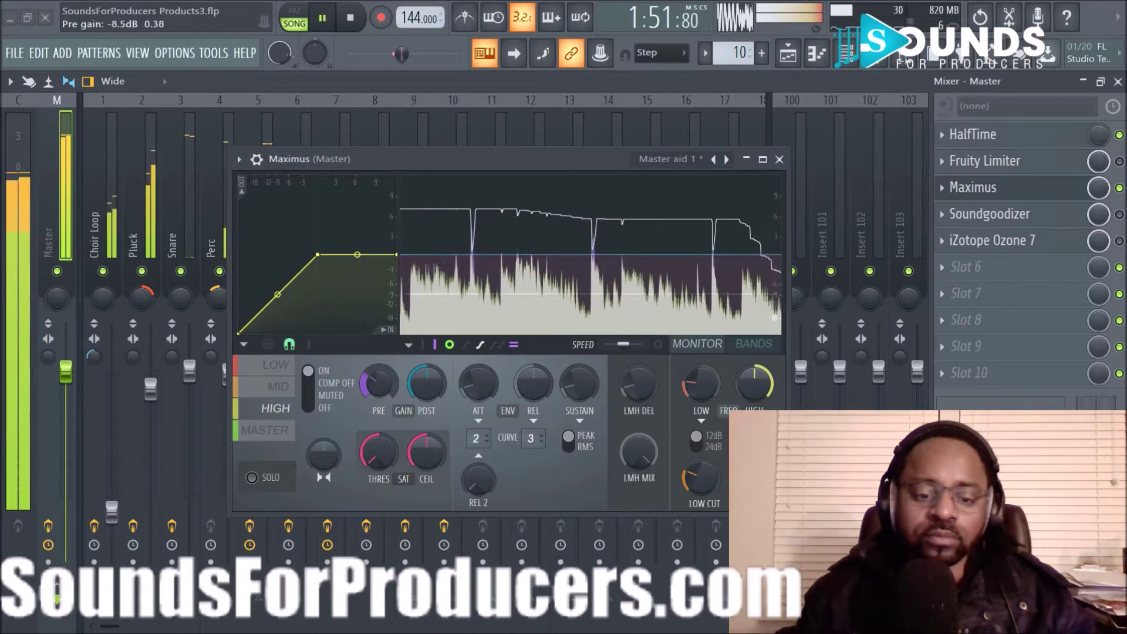
right_click(381, 381)
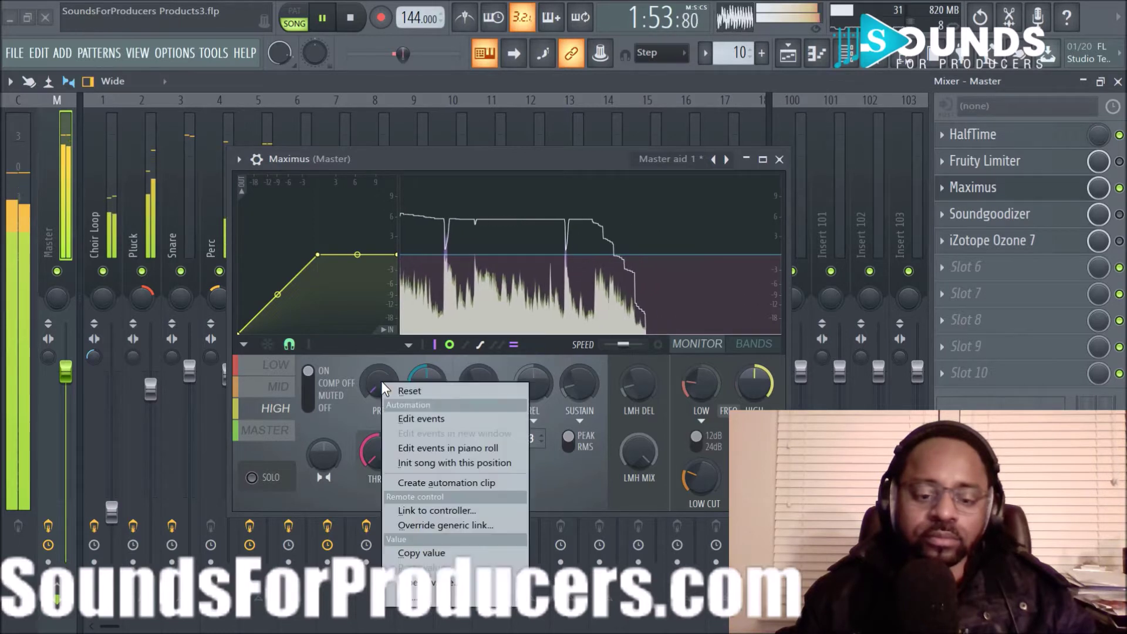
click(405, 391)
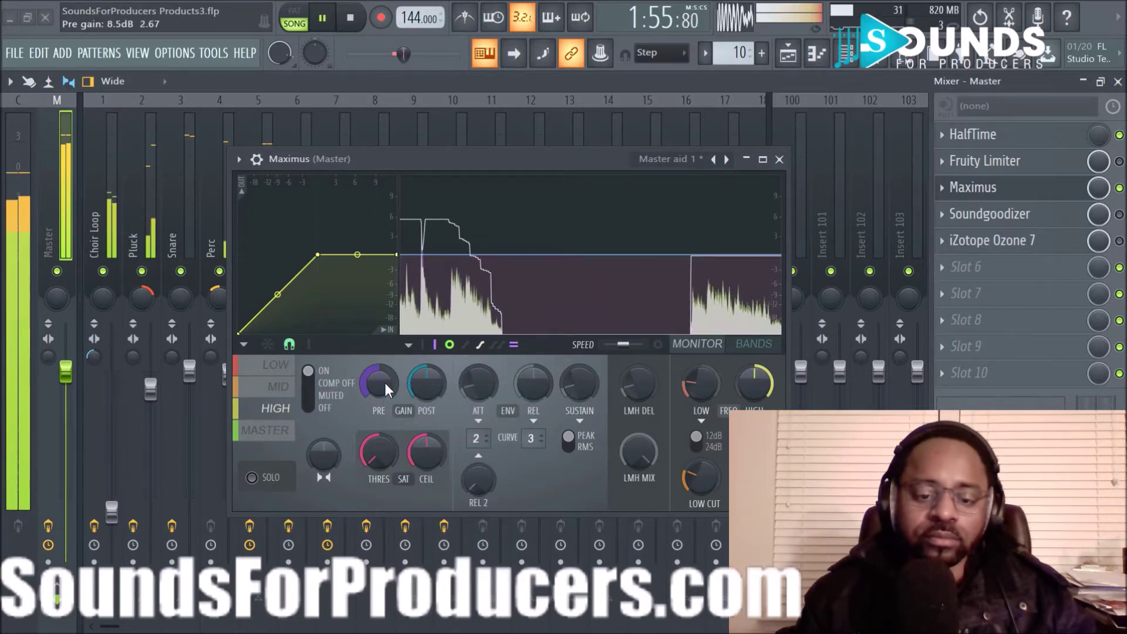
mouse_move(385, 383)
mouse_down()
mouse_move(385, 405)
mouse_move(385, 385)
mouse_up()
Step: Set the Mid band's stereo separation to about 30% merged during playback, and briefly check the Low band
click(279, 386)
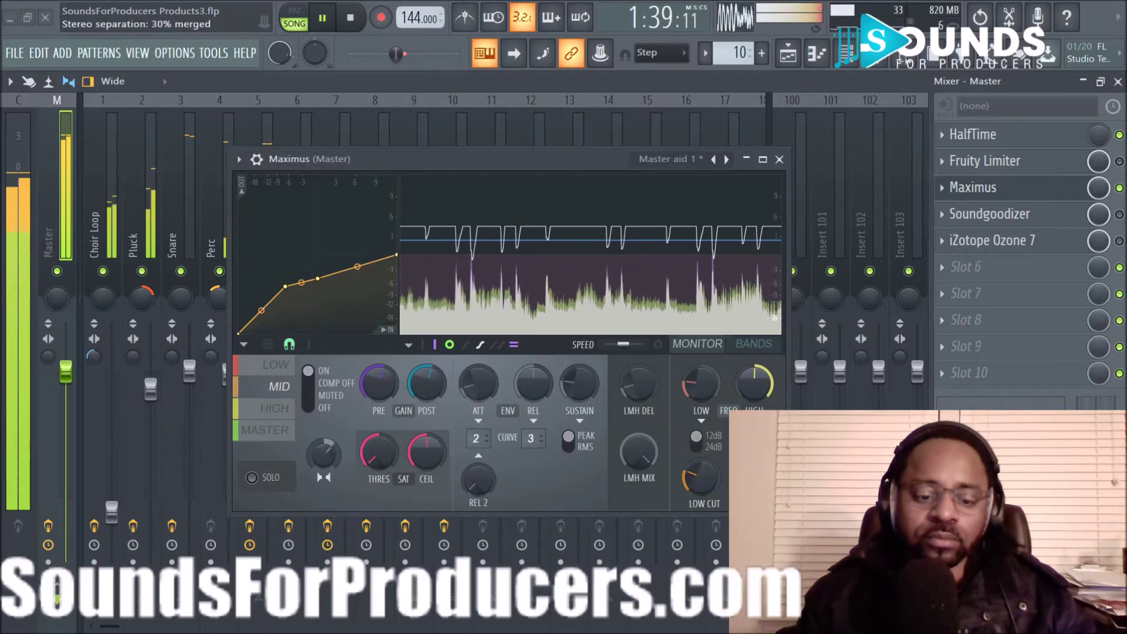
drag(323, 455, 324, 472)
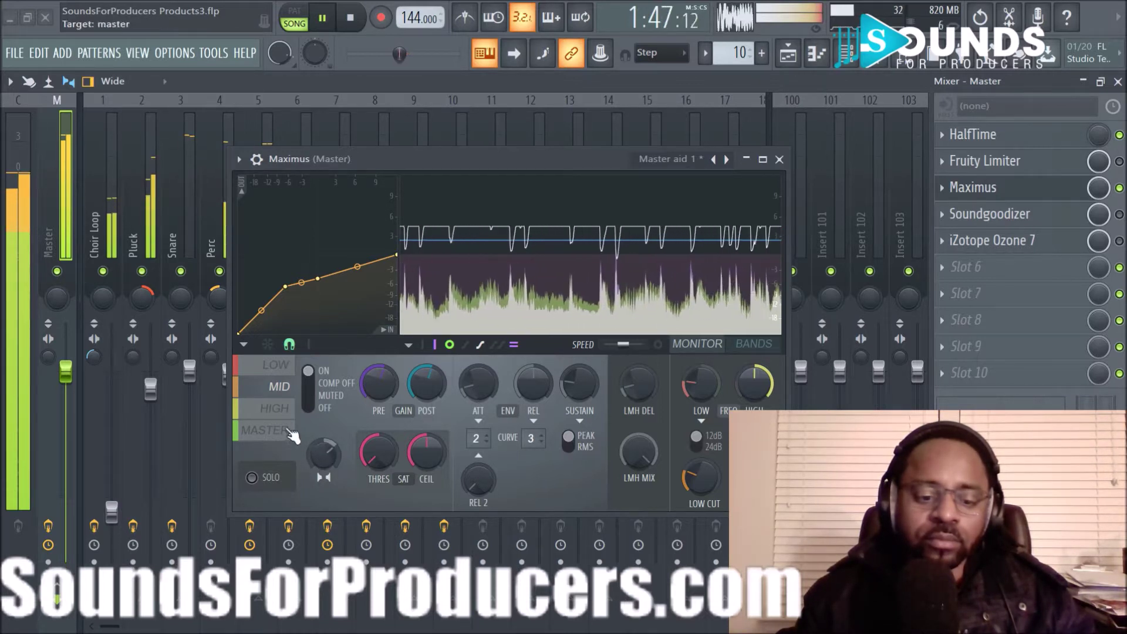
click(275, 370)
Step: Add a point to the High band's compression curve, flatten the curve at about -4.7 dB, and raise the band's post gain slightly
click(273, 414)
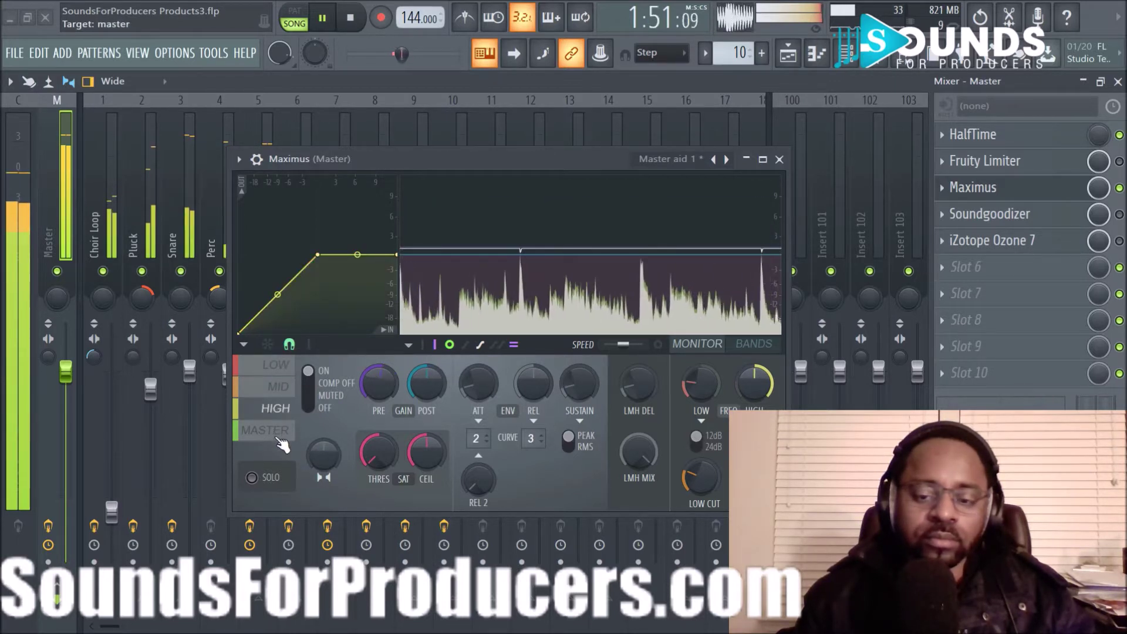
right_click(294, 278)
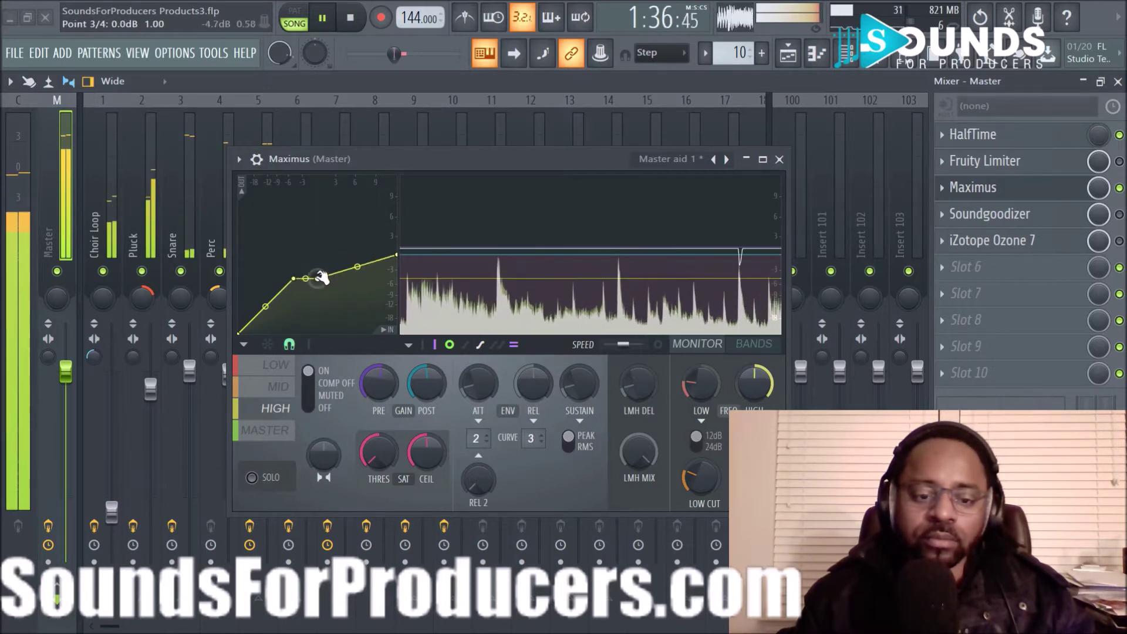
right_click(317, 278)
drag(398, 255, 401, 272)
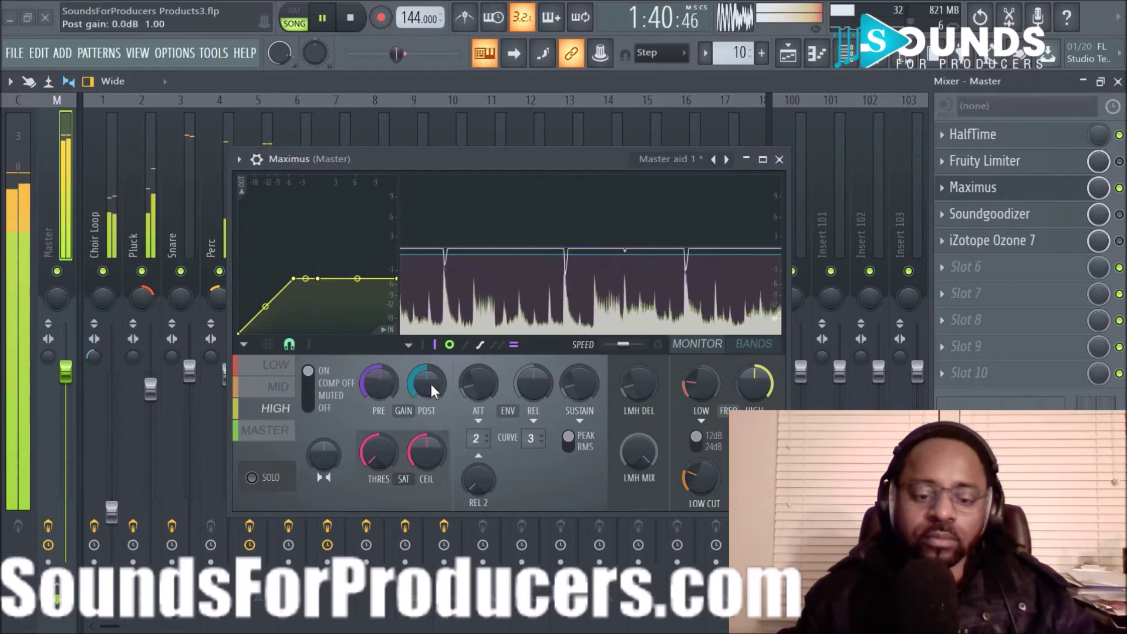
mouse_move(426, 383)
mouse_down()
mouse_move(427, 365)
mouse_move(431, 384)
mouse_up()
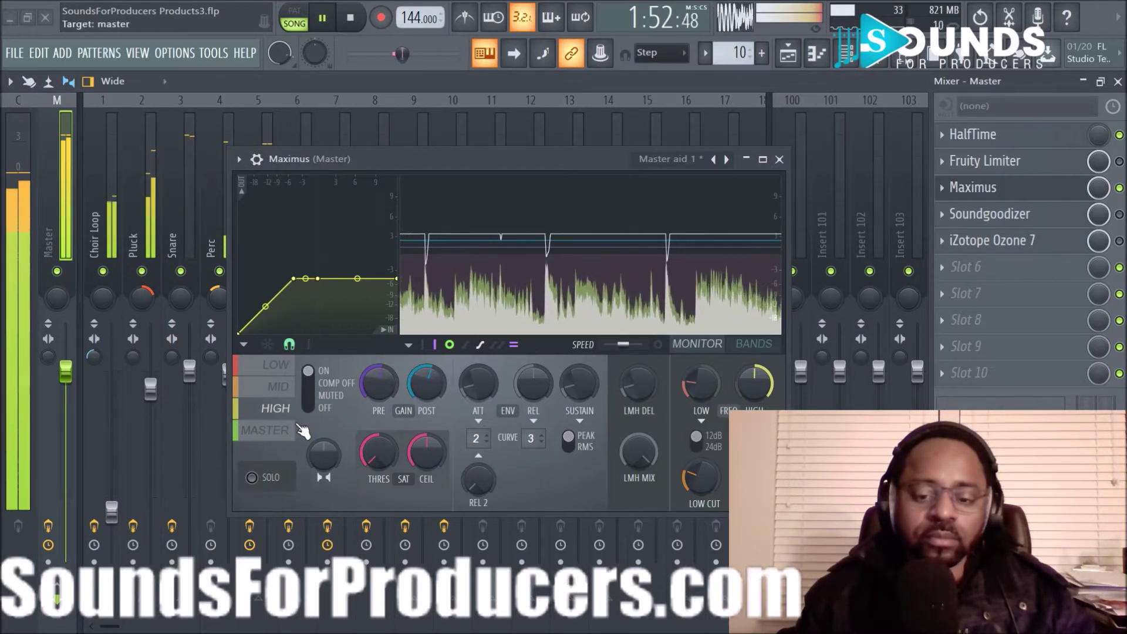
Step: Listen to the mix with the Maximus window closed, stop playback, and reopen Maximus from the Master track
click(779, 159)
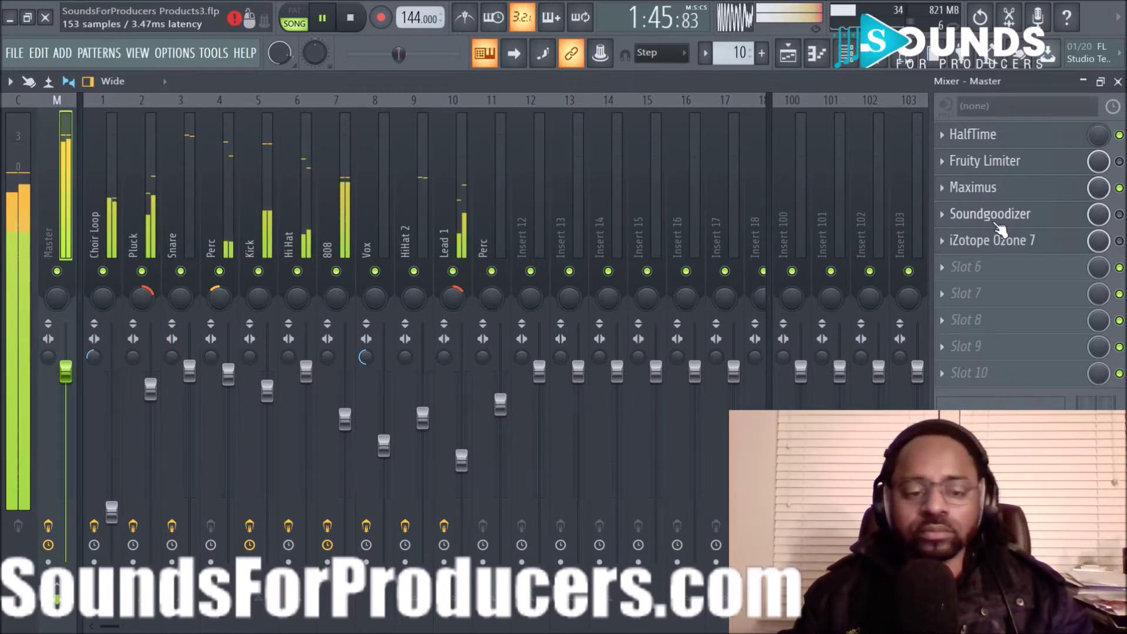
key(space)
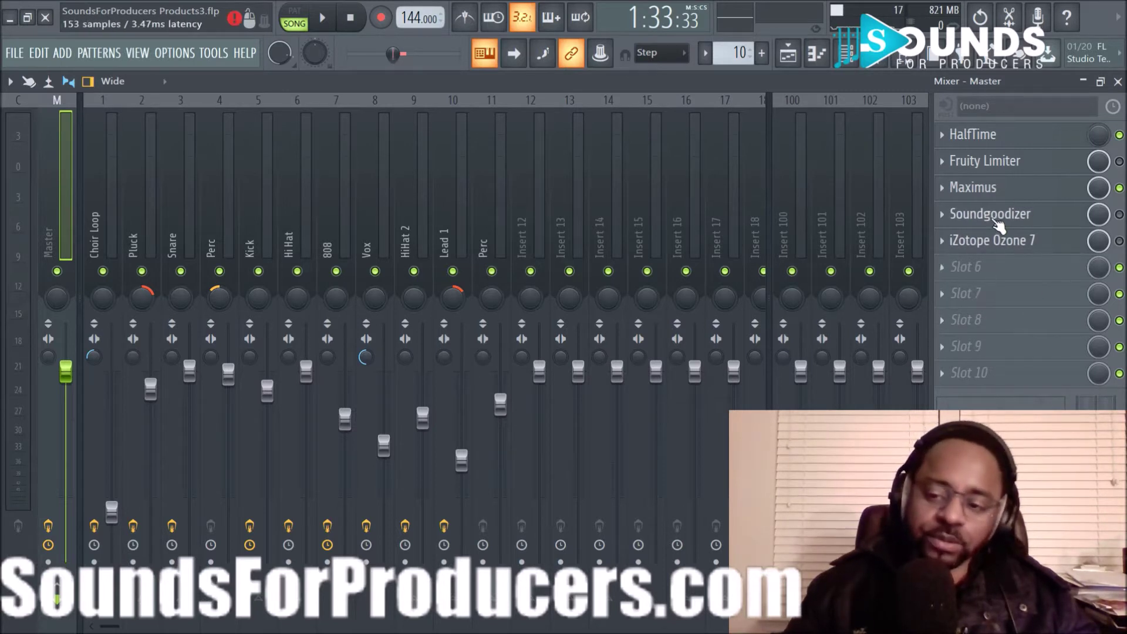
click(989, 189)
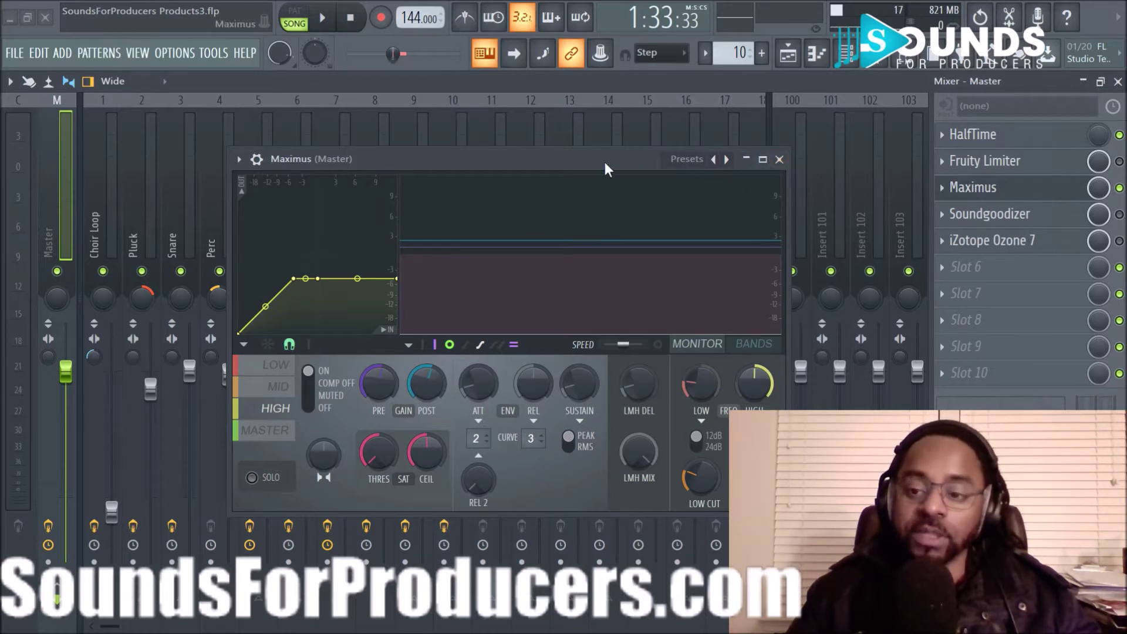
Step: Close Maximus and compare the mix with Maximus bypassed and enabled on the Master track
click(779, 159)
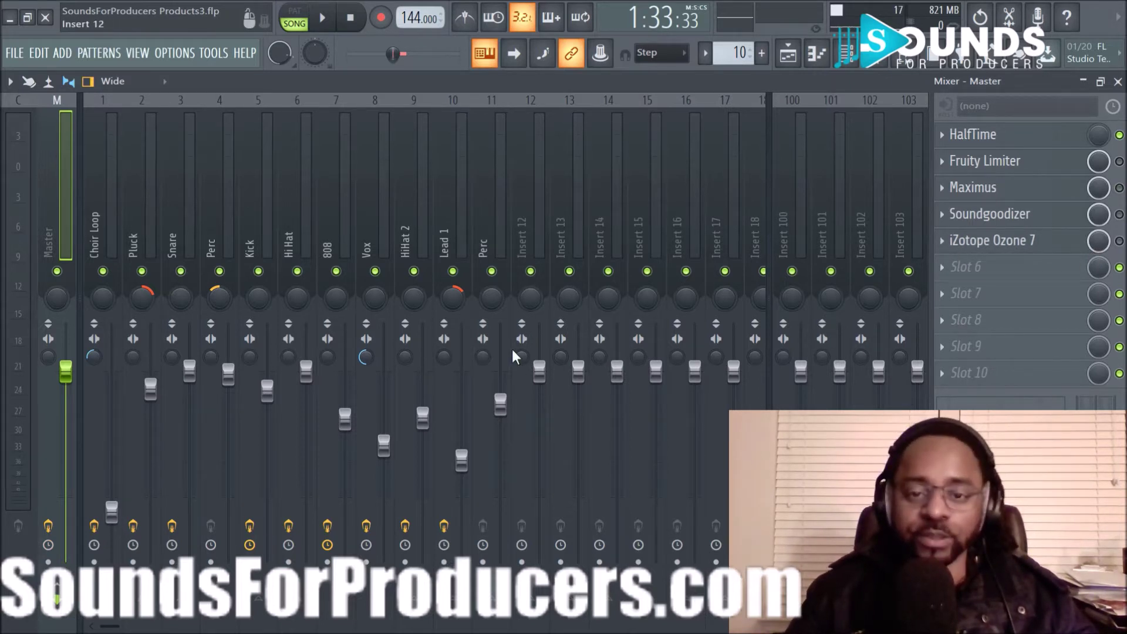
key(space)
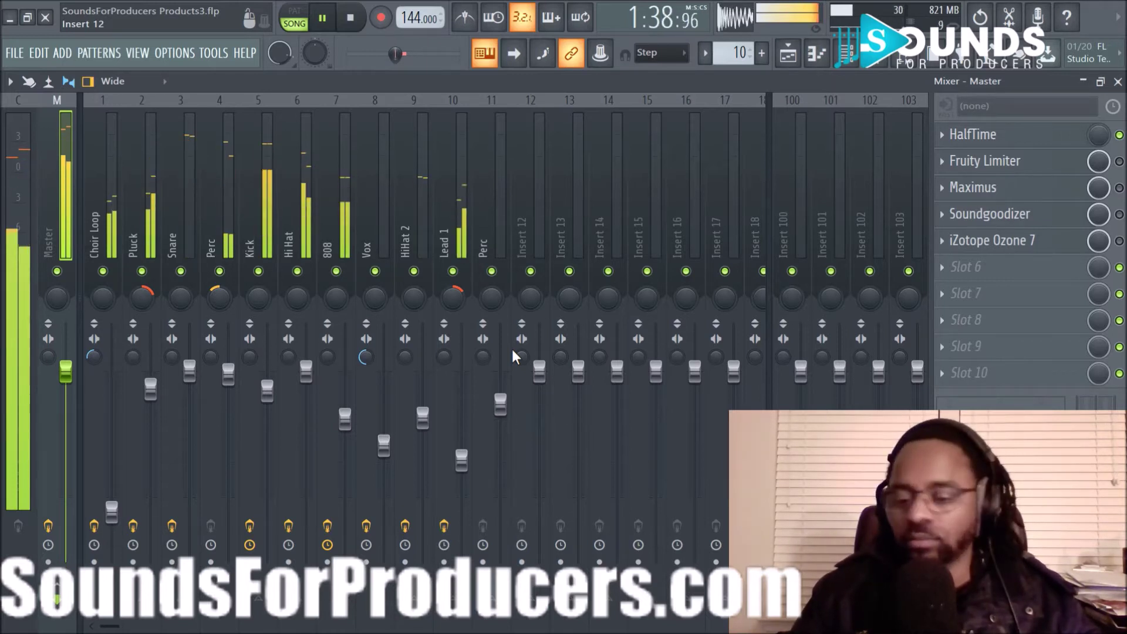
key(space)
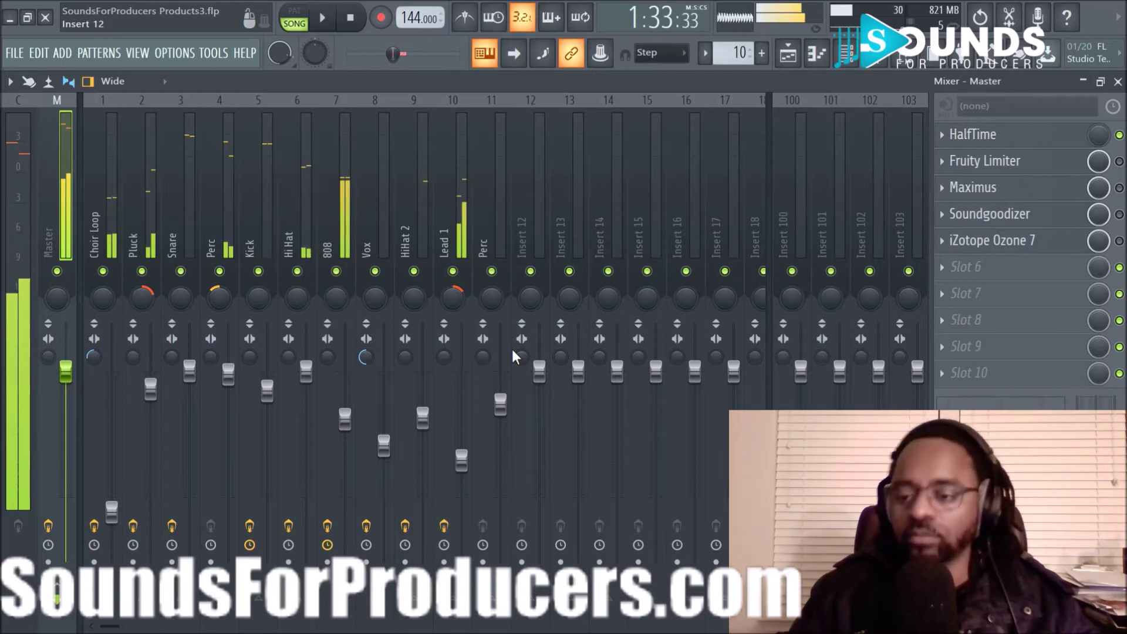
click(1120, 188)
key(space)
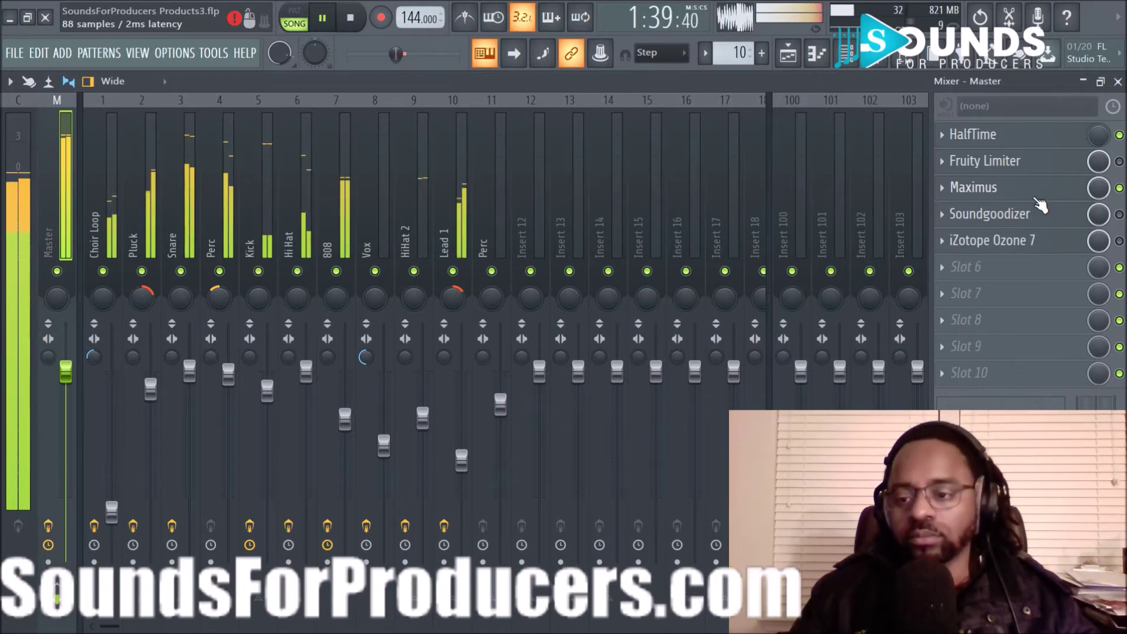
key(space)
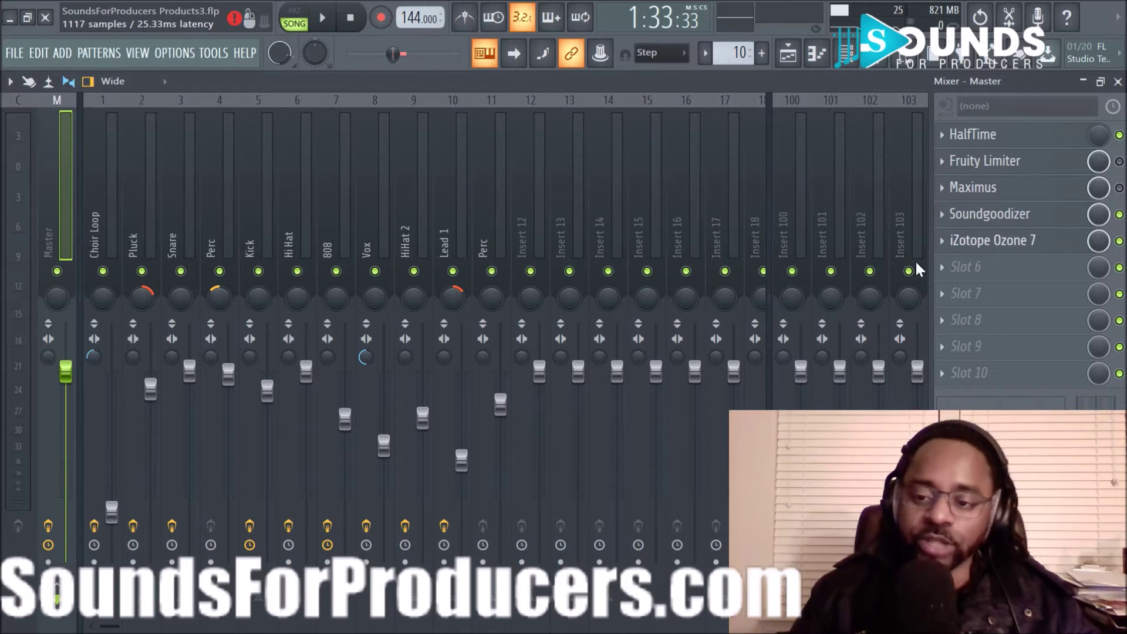
Step: Open iZotope Ozone 7 from the Master track, dismiss its preset manager, and look through the Dynamics and Maximizer modules before closing it
click(966, 235)
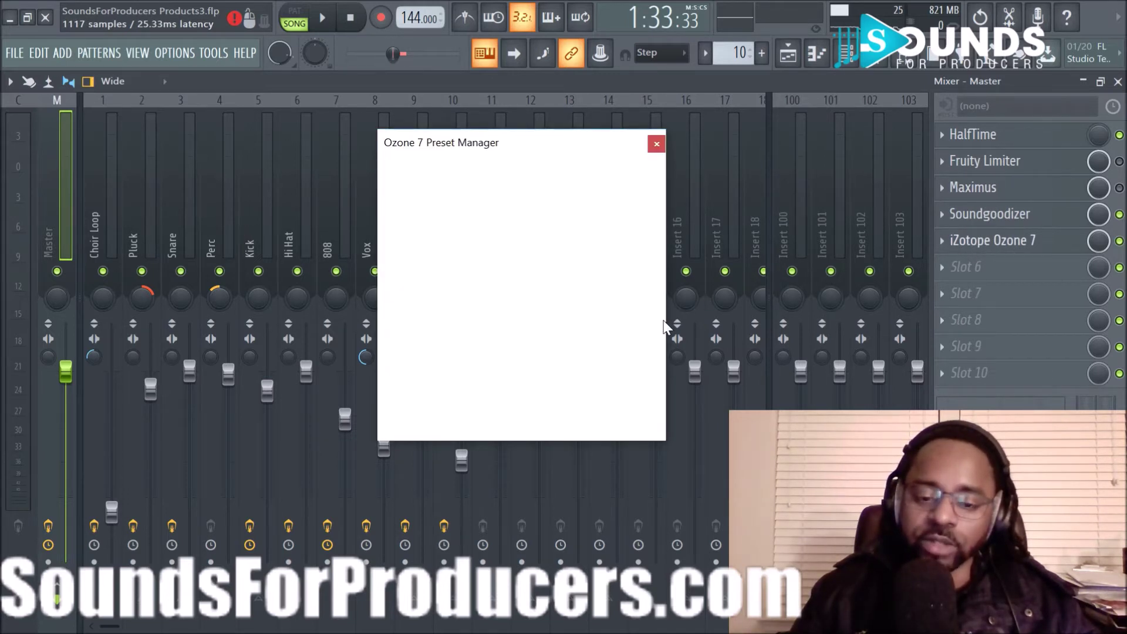
click(647, 422)
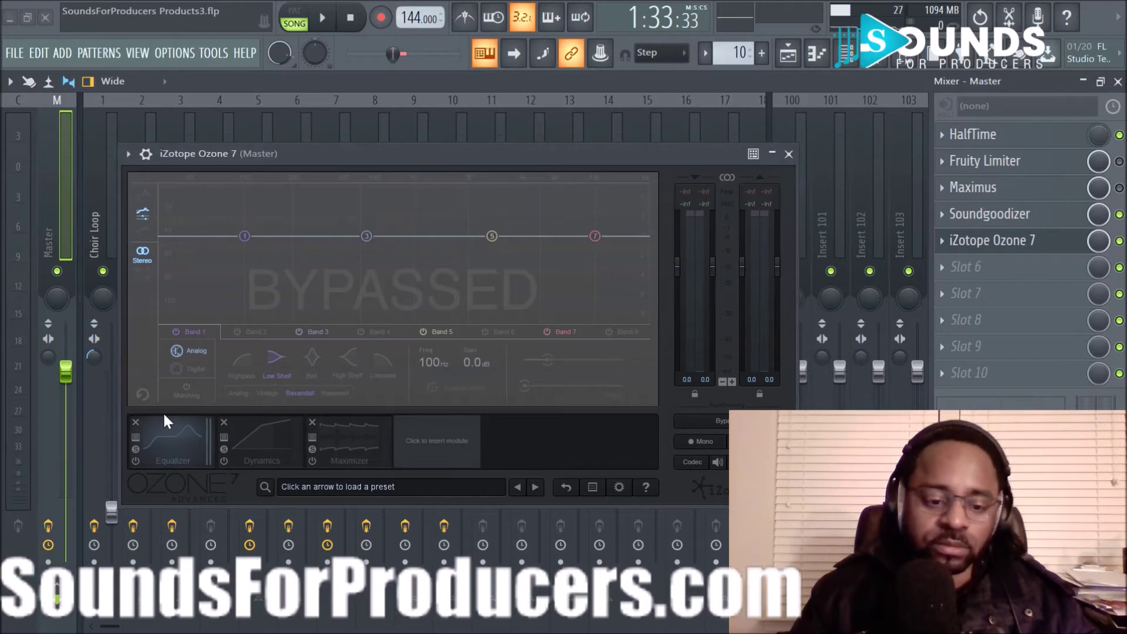
click(253, 449)
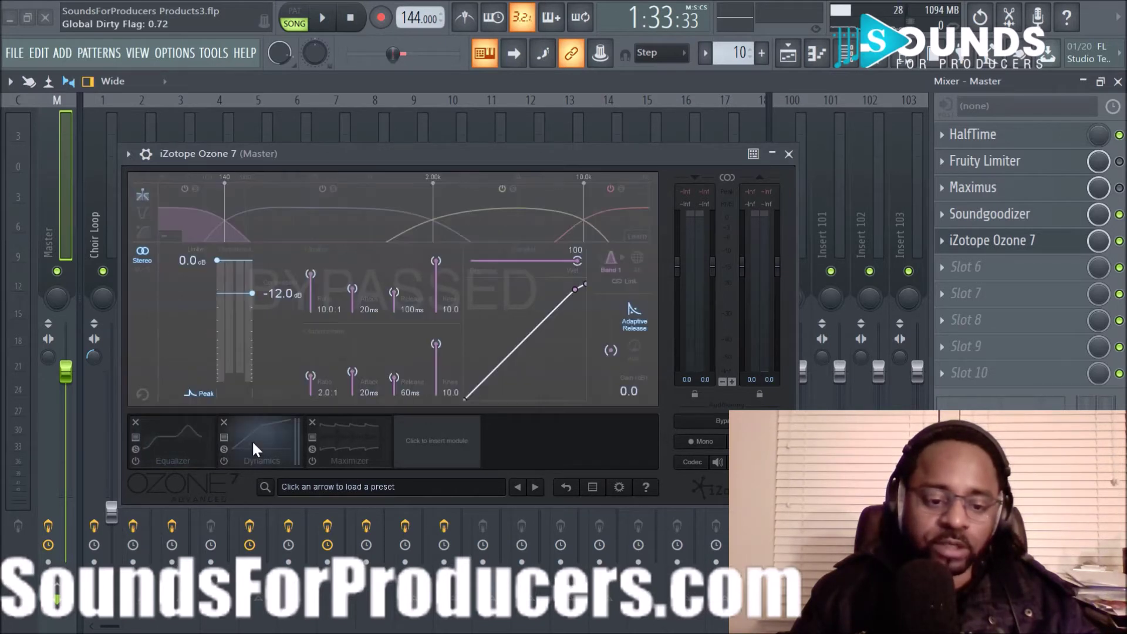
click(361, 442)
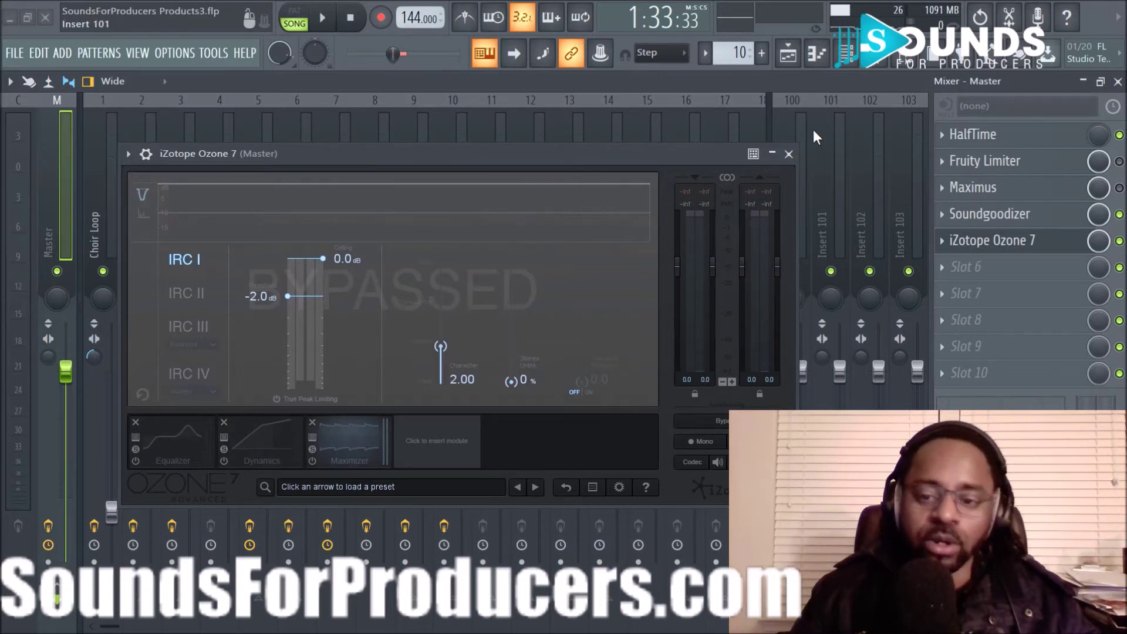
click(790, 154)
Step: Start playback, reopen iZotope Ozone 7 without its preset manager, and enable its Maximizer and Dynamics modules
key(space)
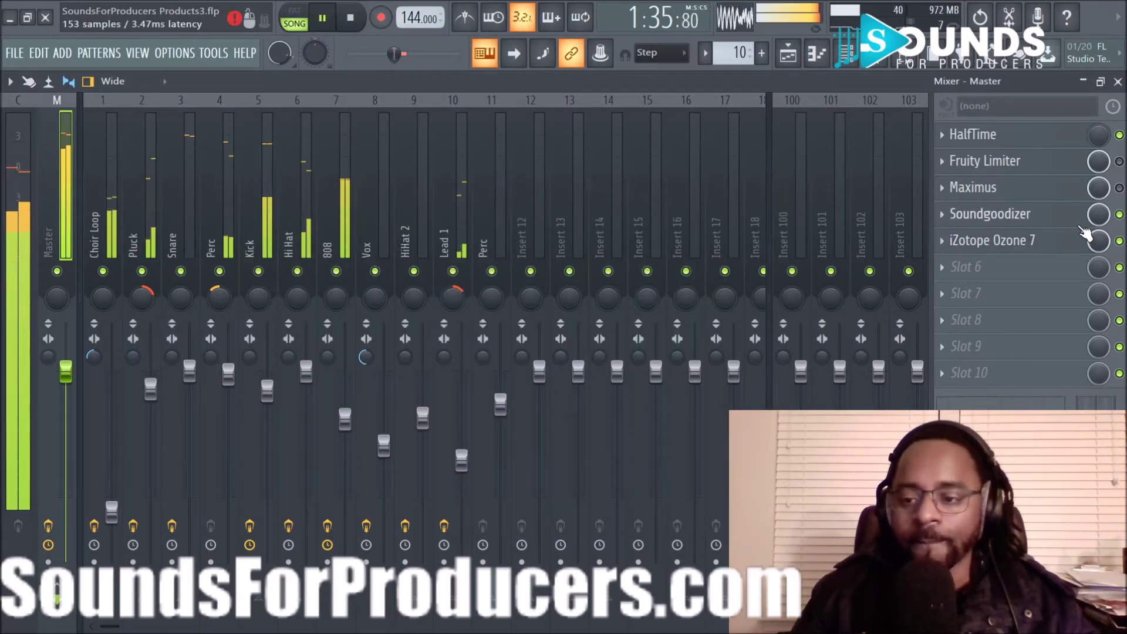
click(1028, 242)
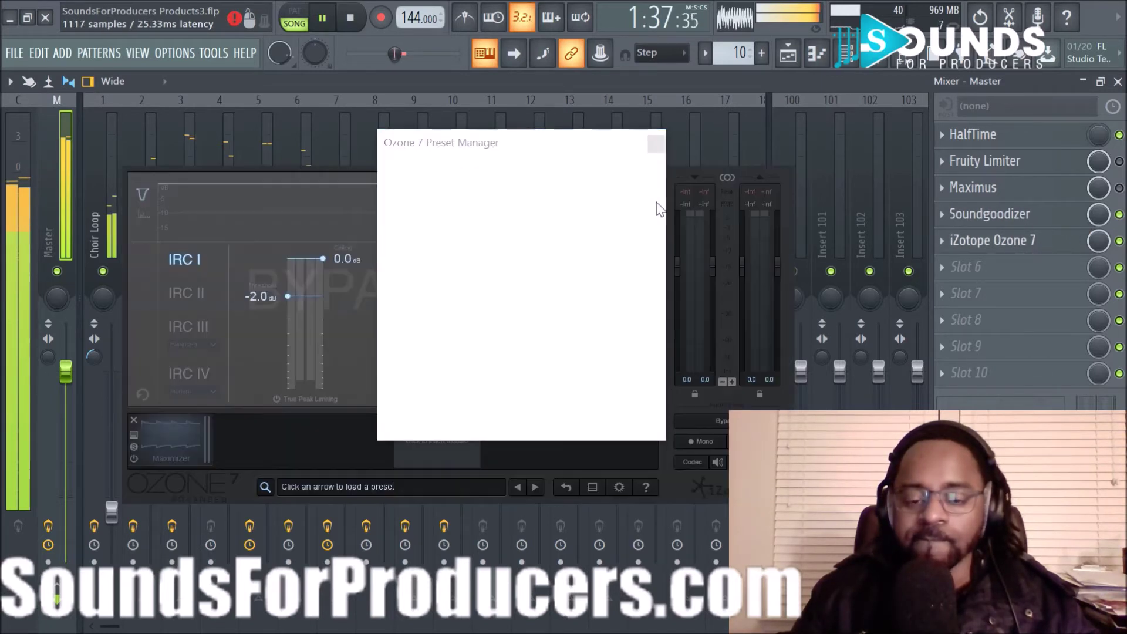
click(647, 423)
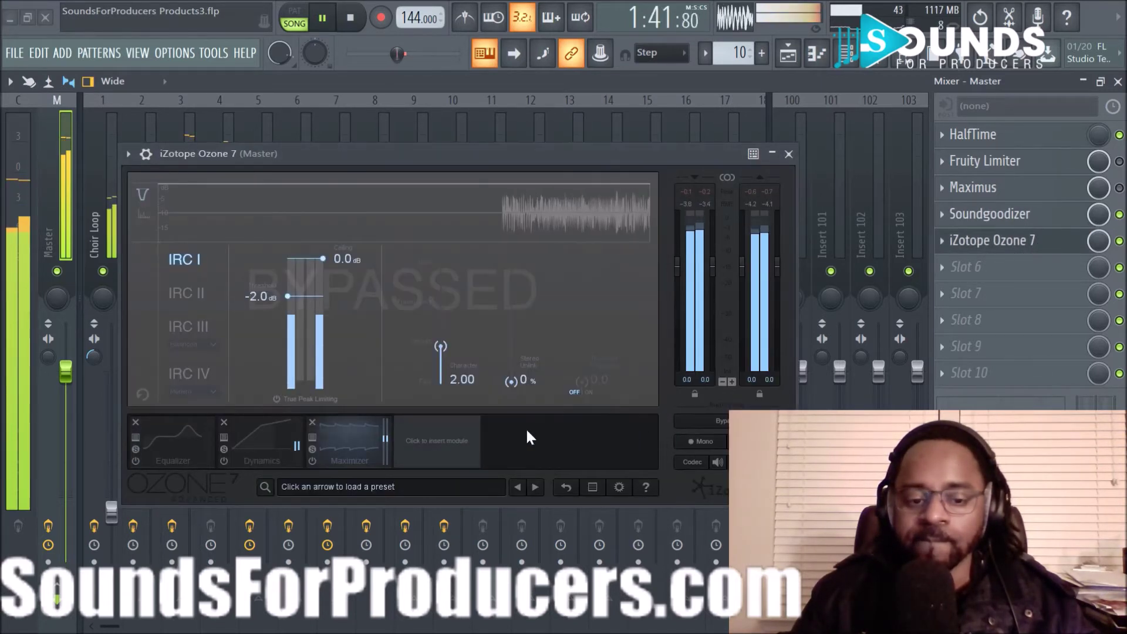
click(312, 462)
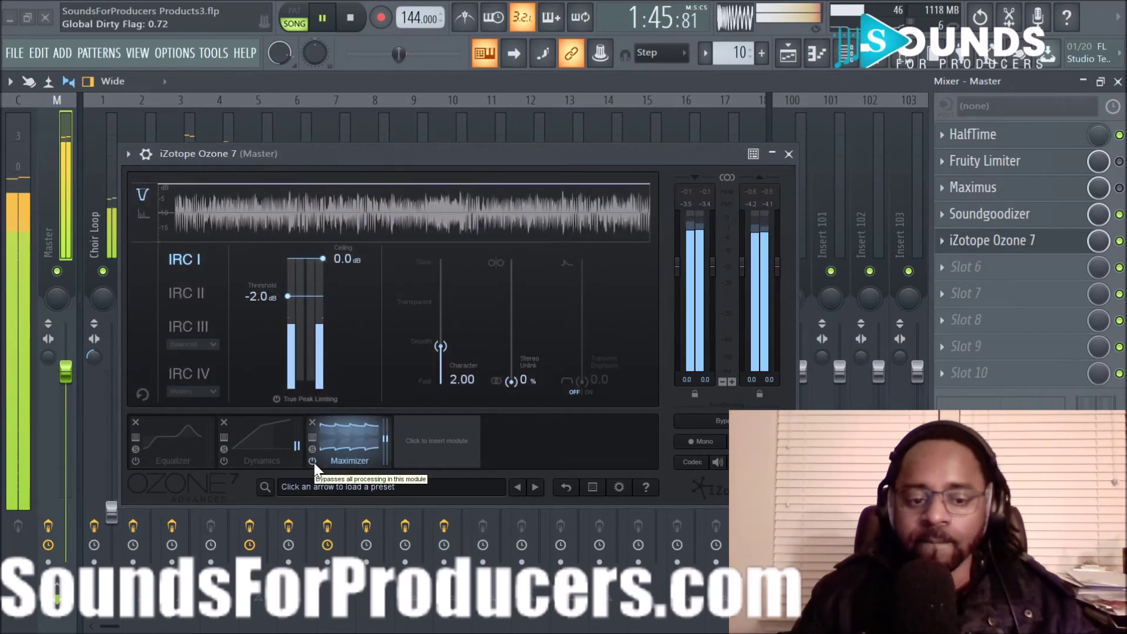
click(260, 461)
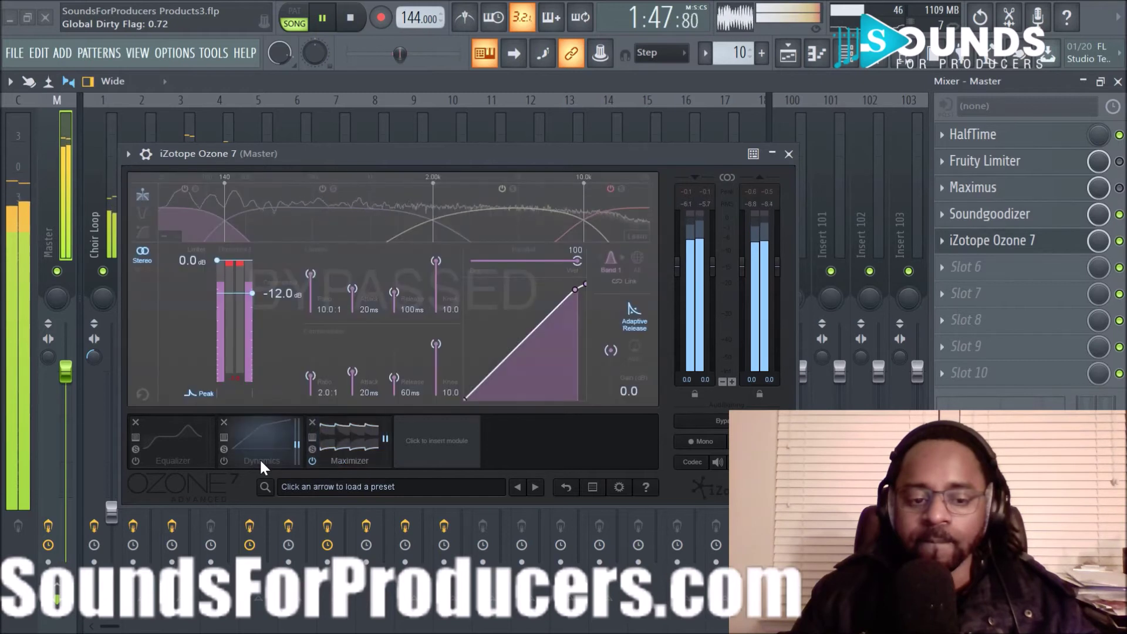
click(224, 461)
Step: Inspect Dynamics bands 2, 3 and 4 during playback, and return to the Maximizer module
click(328, 230)
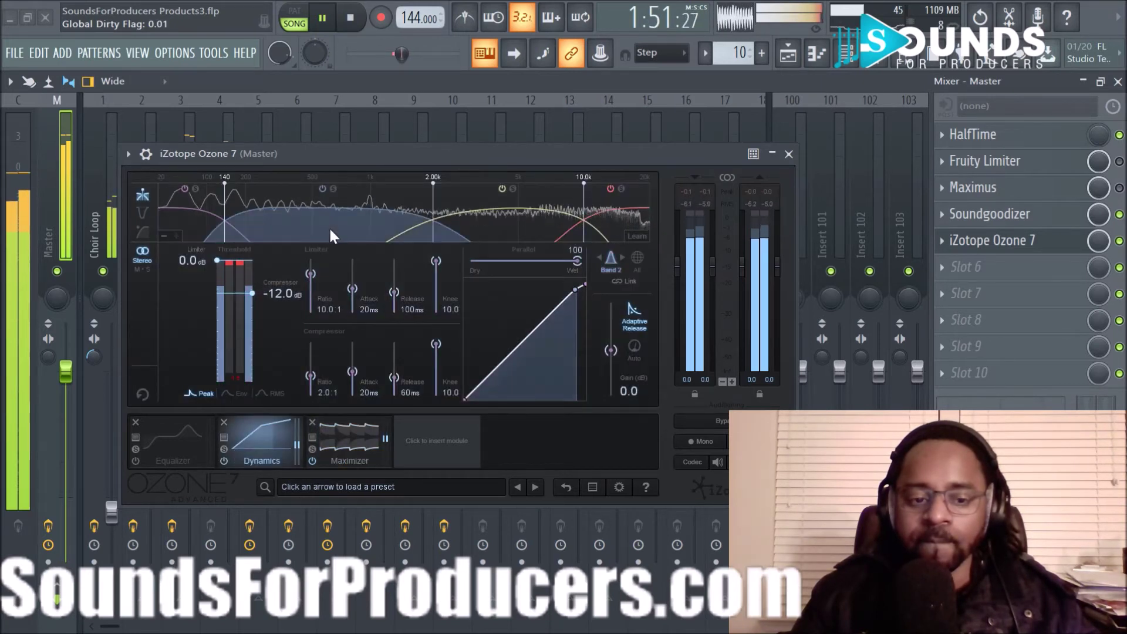
click(483, 229)
click(599, 232)
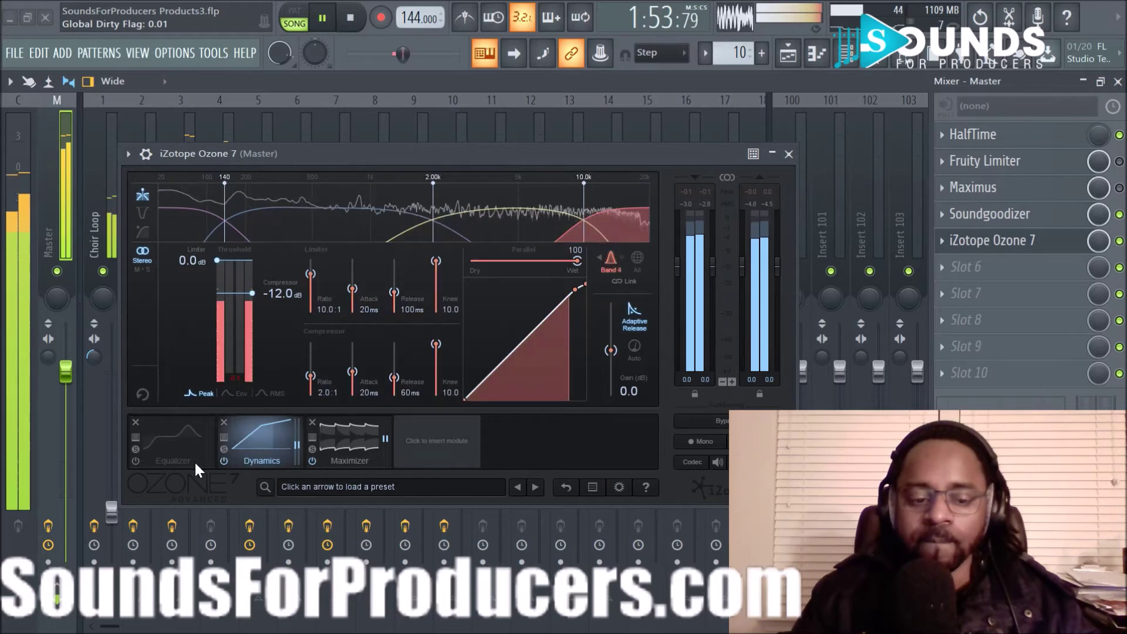
click(343, 444)
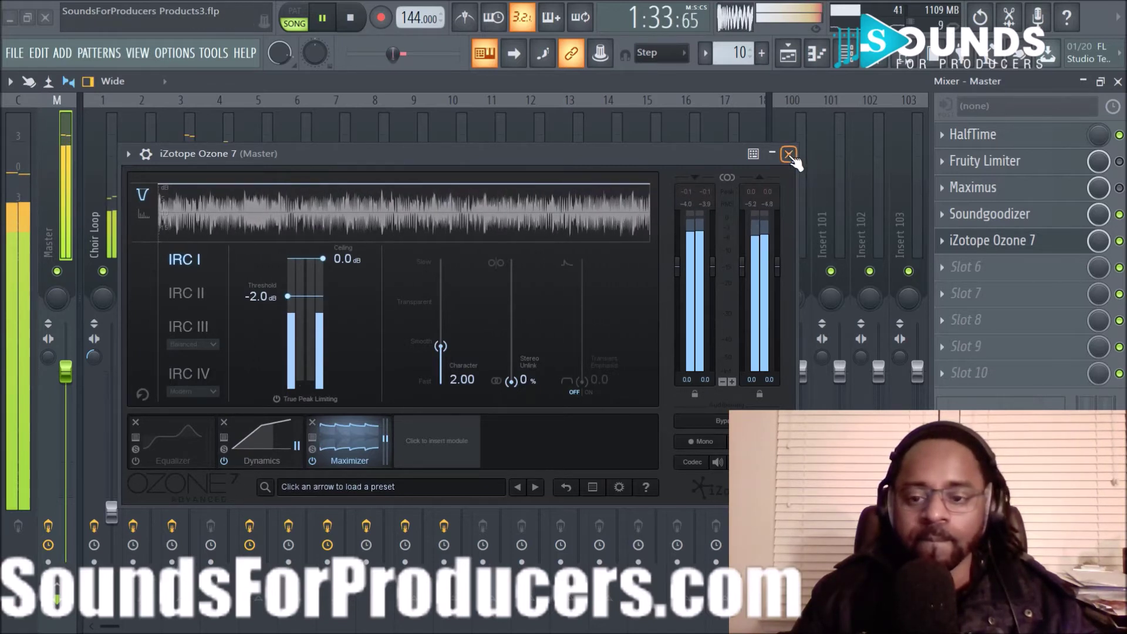
Step: Stop playback, close the iZotope Ozone 7 window, and play the song again with the mixer in view
key(space)
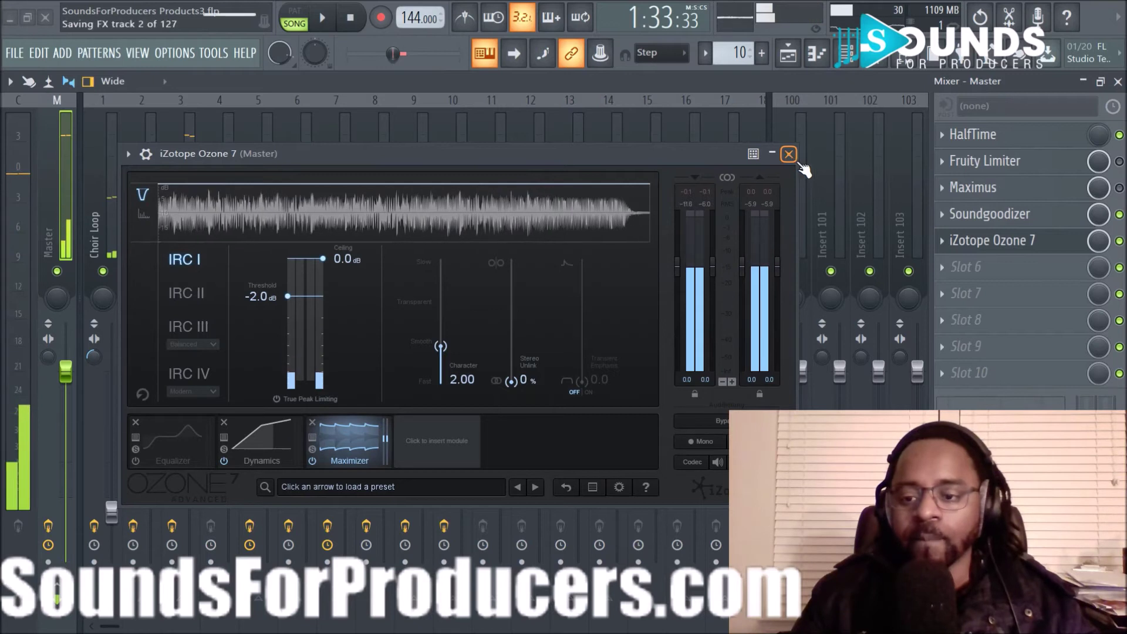
click(788, 154)
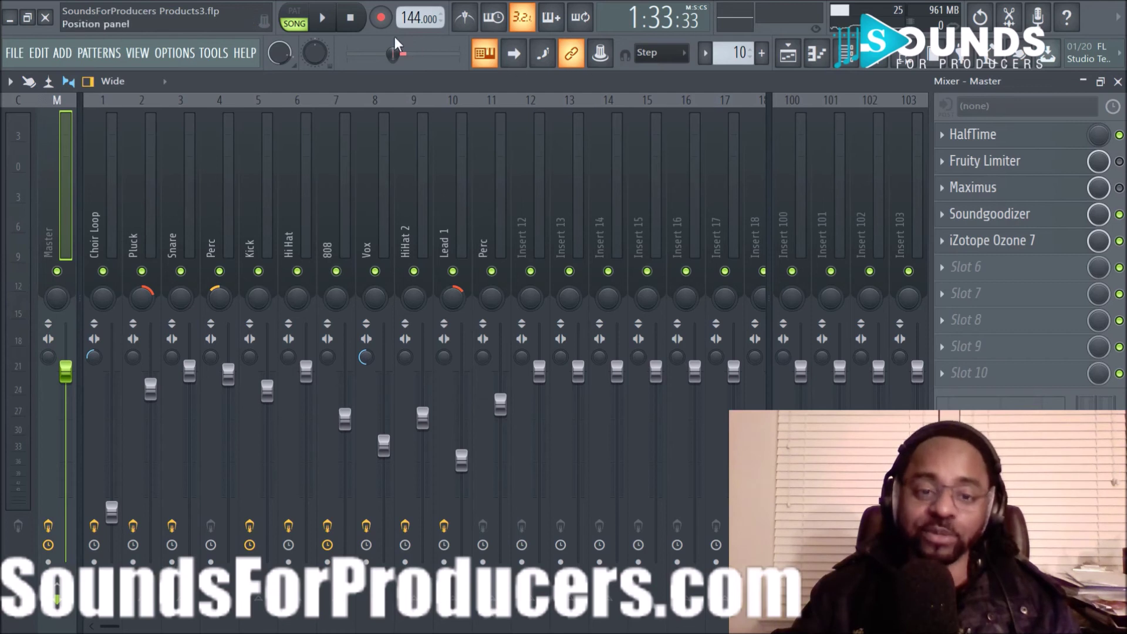
click(327, 20)
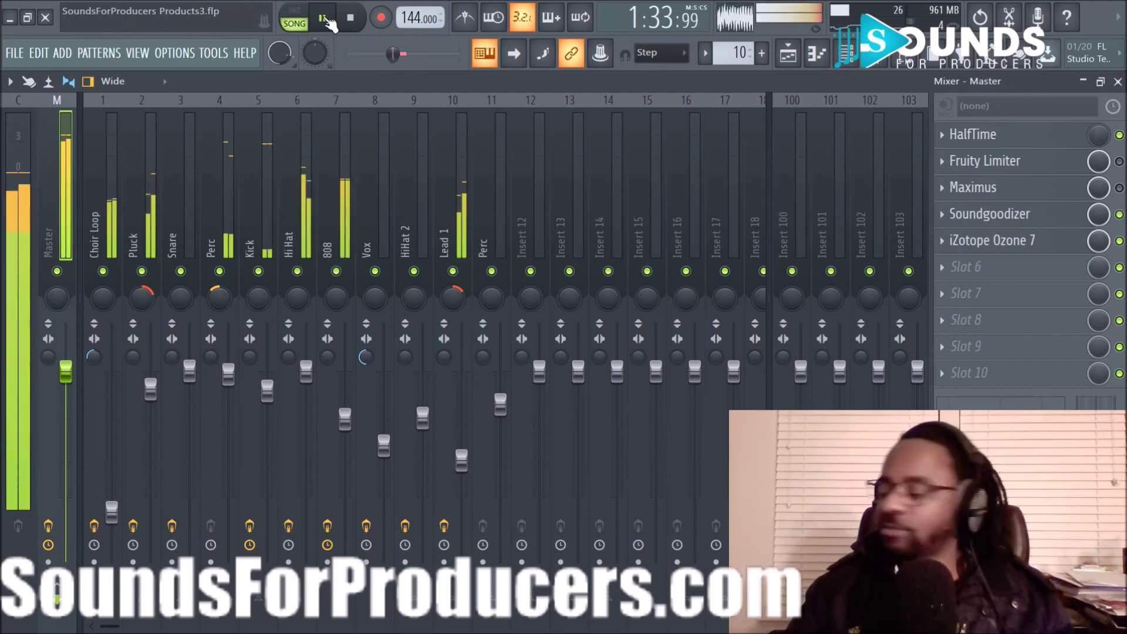